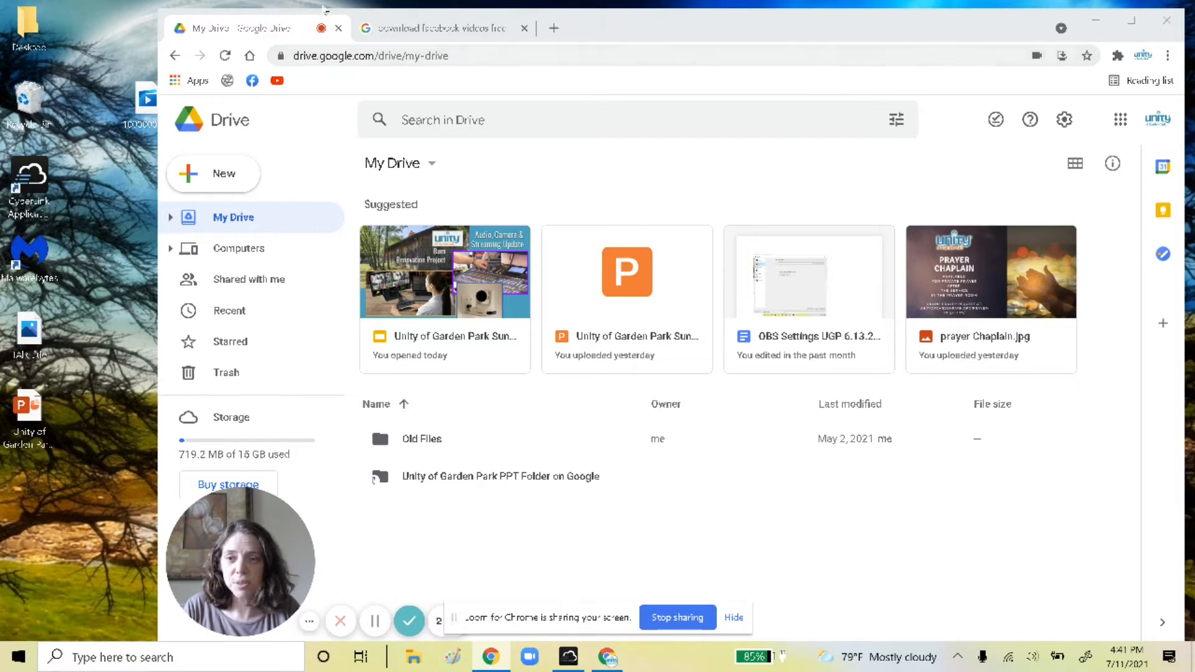
On the church's Facebook page, open the July 11 live video 'The Nature of True Joy'
{"action": "left_click", "coordinate": [252, 80]}
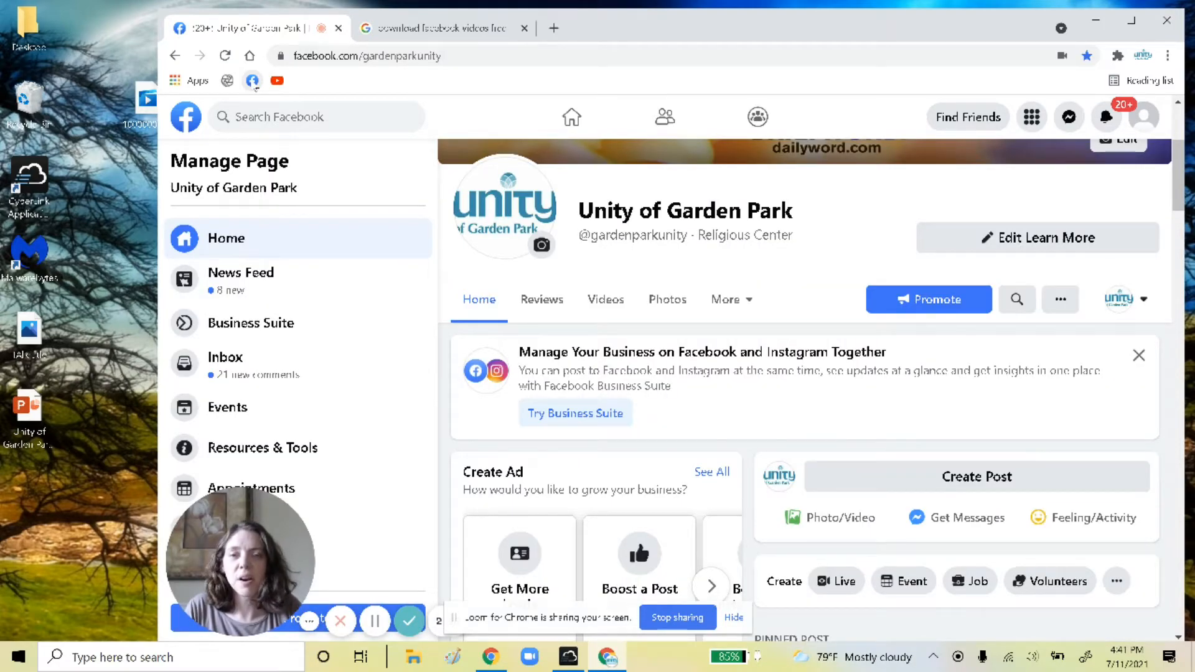
{"action": "scroll", "coordinate": [747, 380], "scroll_direction": "down", "scroll_amount": 1}
{"action": "scroll", "coordinate": [740, 392], "scroll_direction": "down", "scroll_amount": 14}
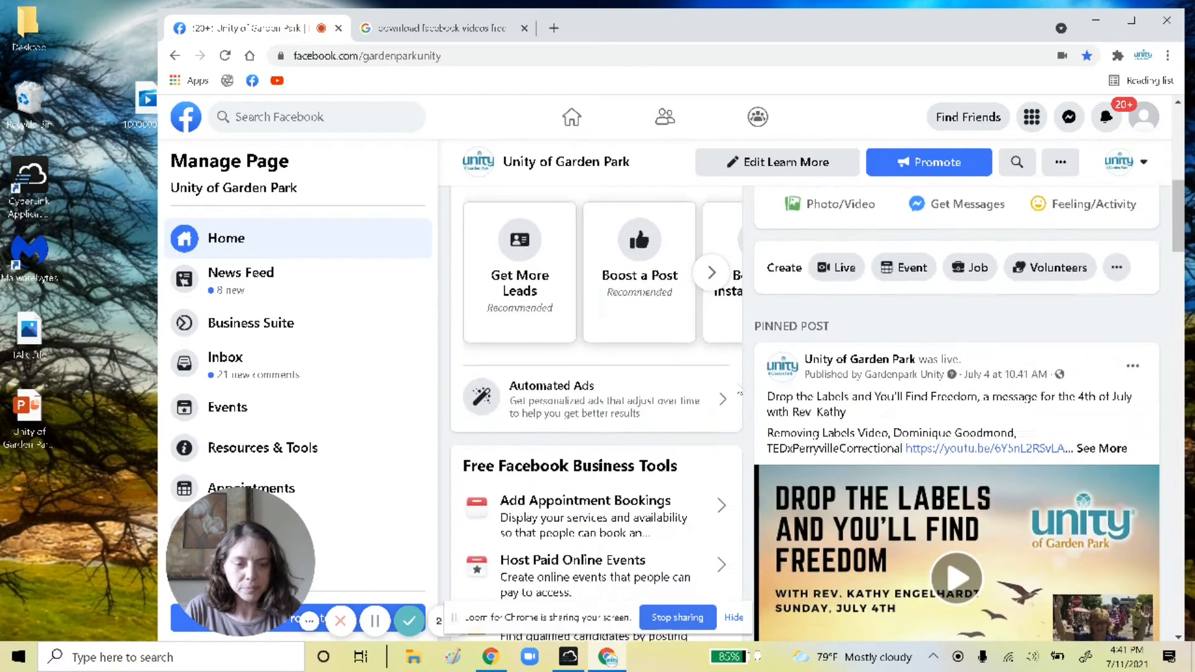
{"action": "scroll", "coordinate": [740, 393], "scroll_direction": "down", "scroll_amount": 3}
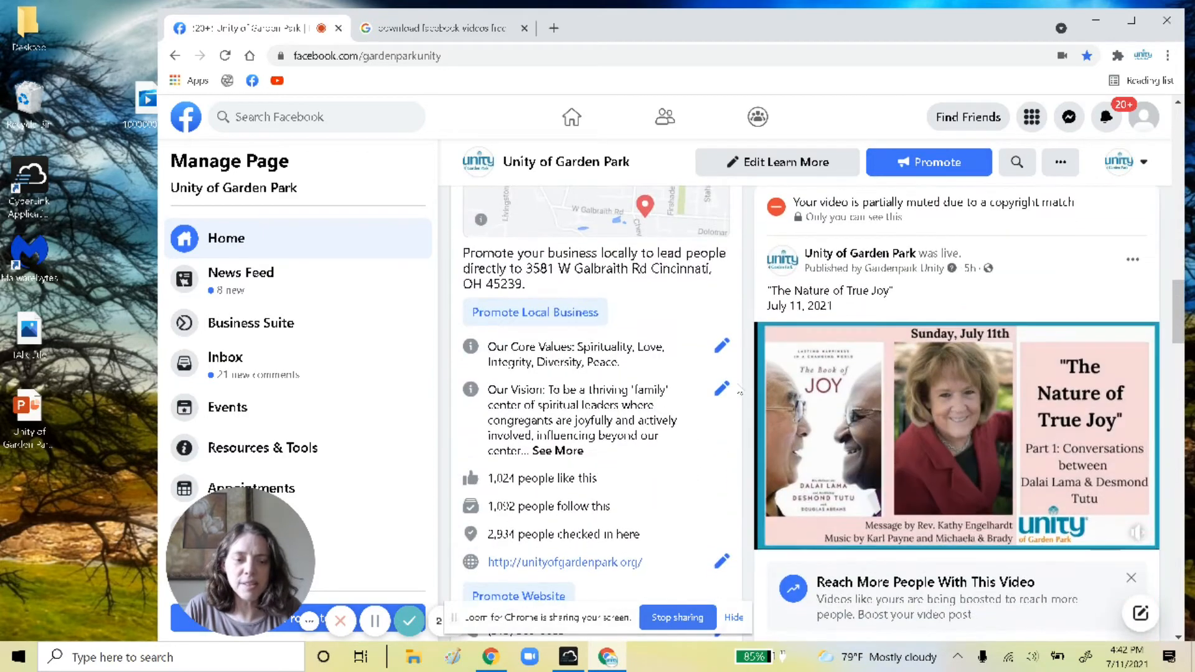
{"action": "left_click", "coordinate": [1053, 408]}
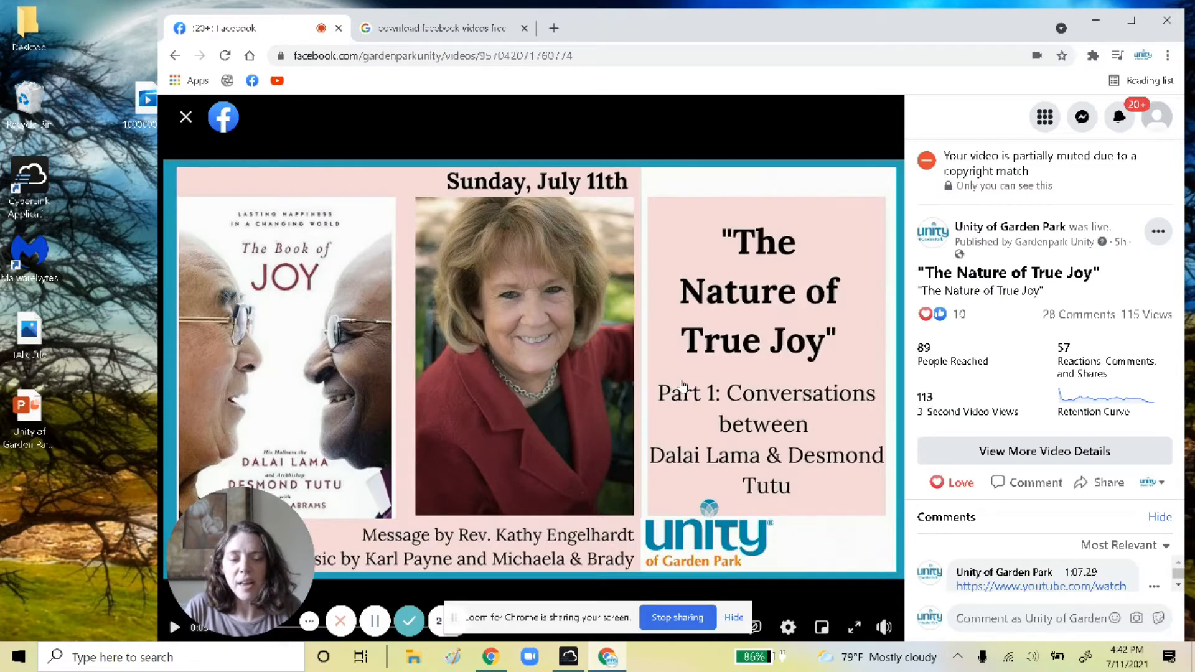
Copy the video's full web address and return to the video-downloader search results
{"action": "left_click", "coordinate": [596, 56]}
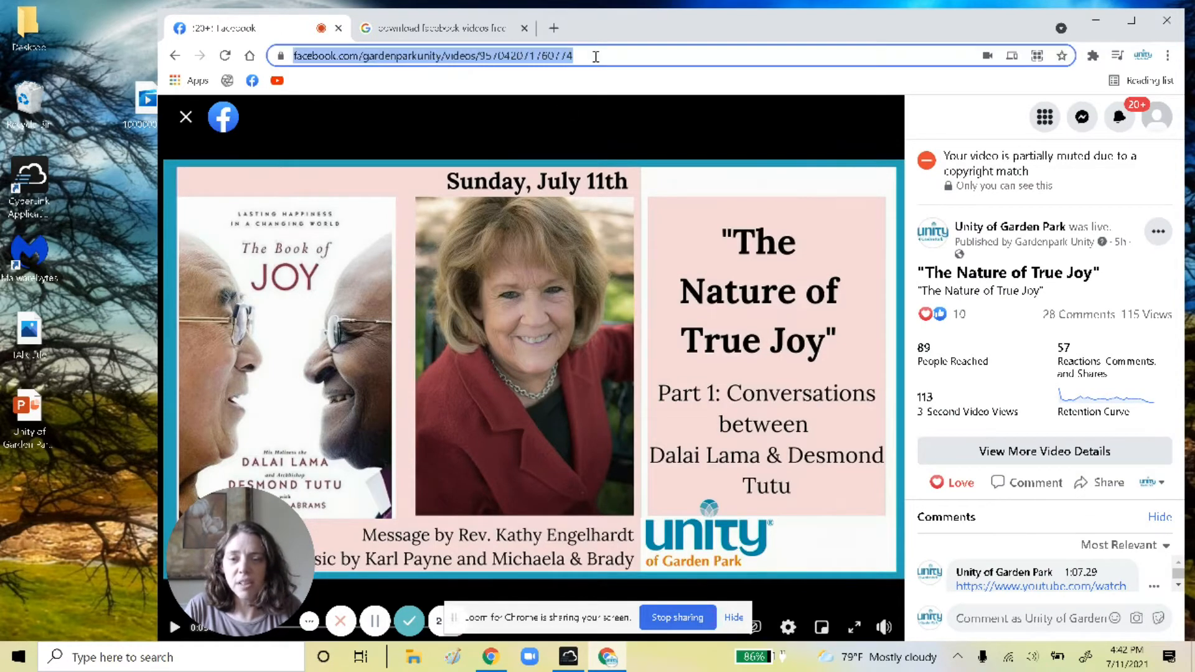
{"action": "left_click", "coordinate": [596, 56]}
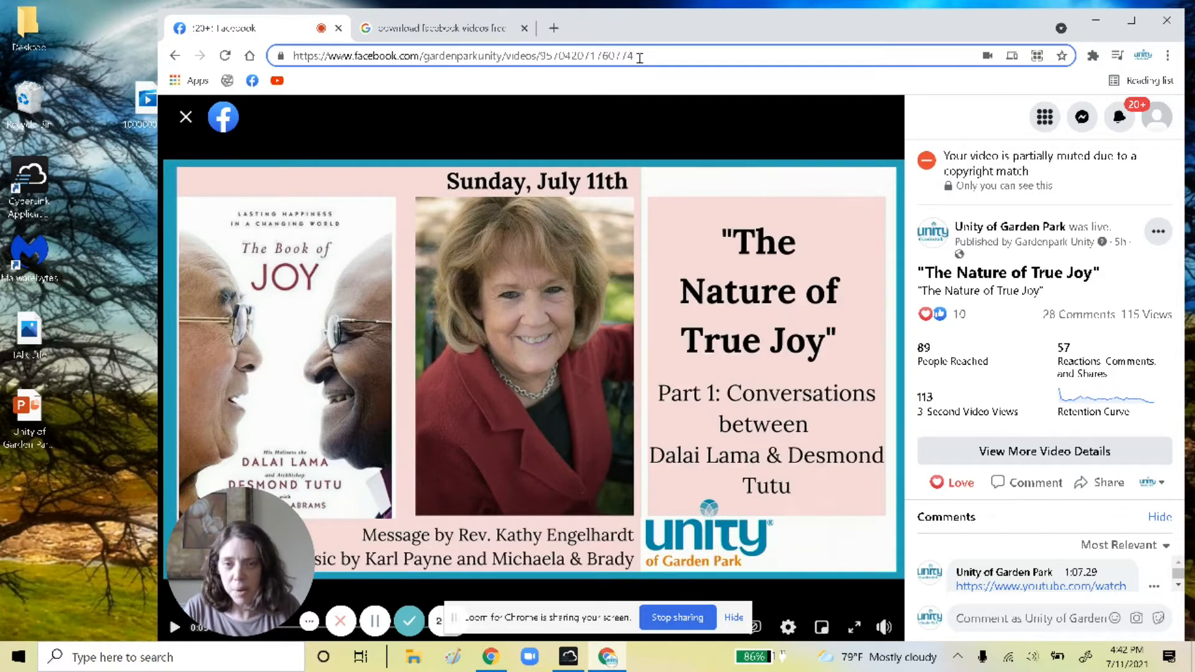
{"action": "left_click_drag", "start_coordinate": [639, 57], "coordinate": [281, 61]}
{"action": "key", "text": "ctrl+c"}
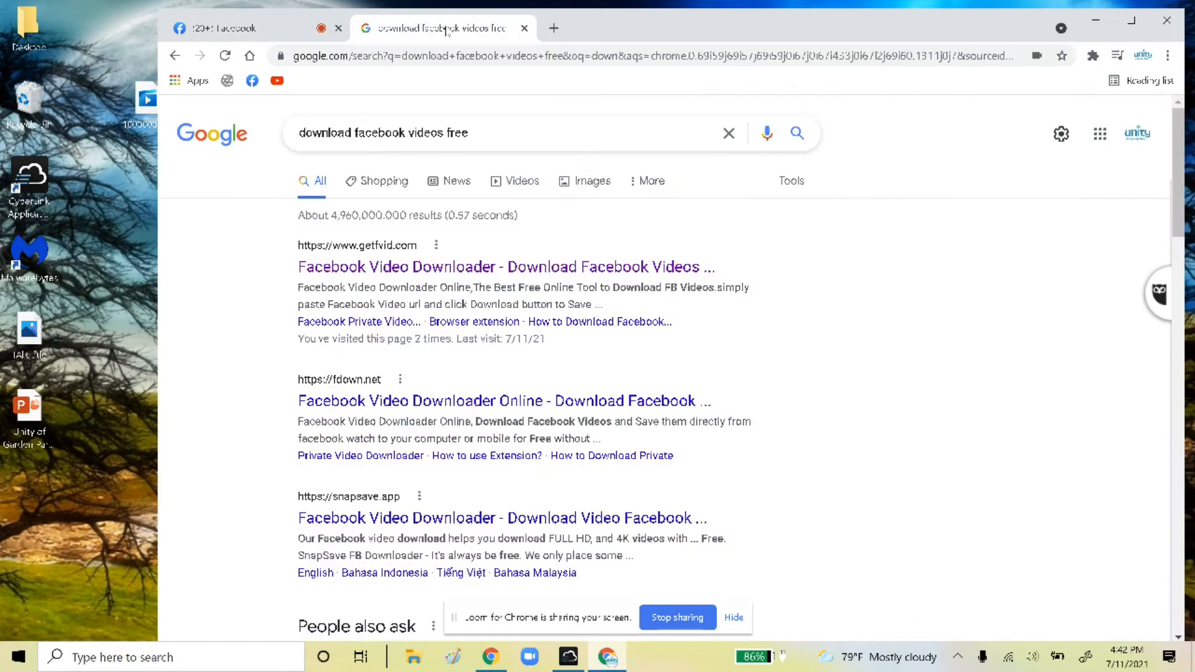
{"action": "left_click", "coordinate": [446, 28]}
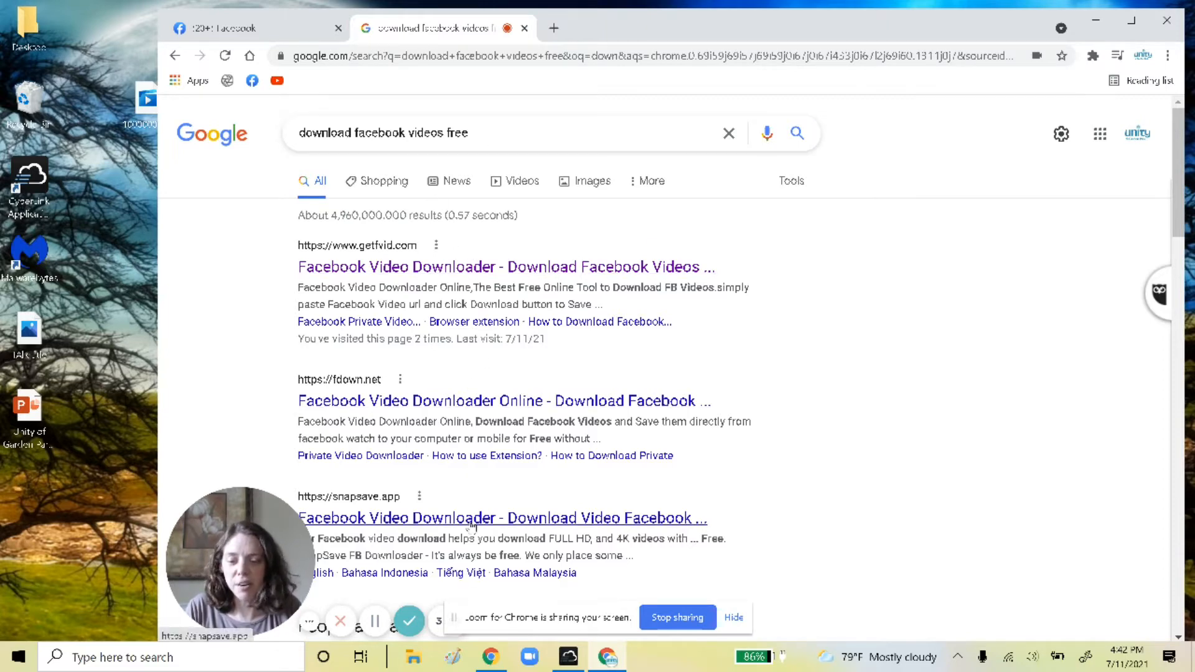
Paste the Facebook video's address into FDOWN.net's link box and minimize the browser
{"action": "right_click", "coordinate": [521, 405]}
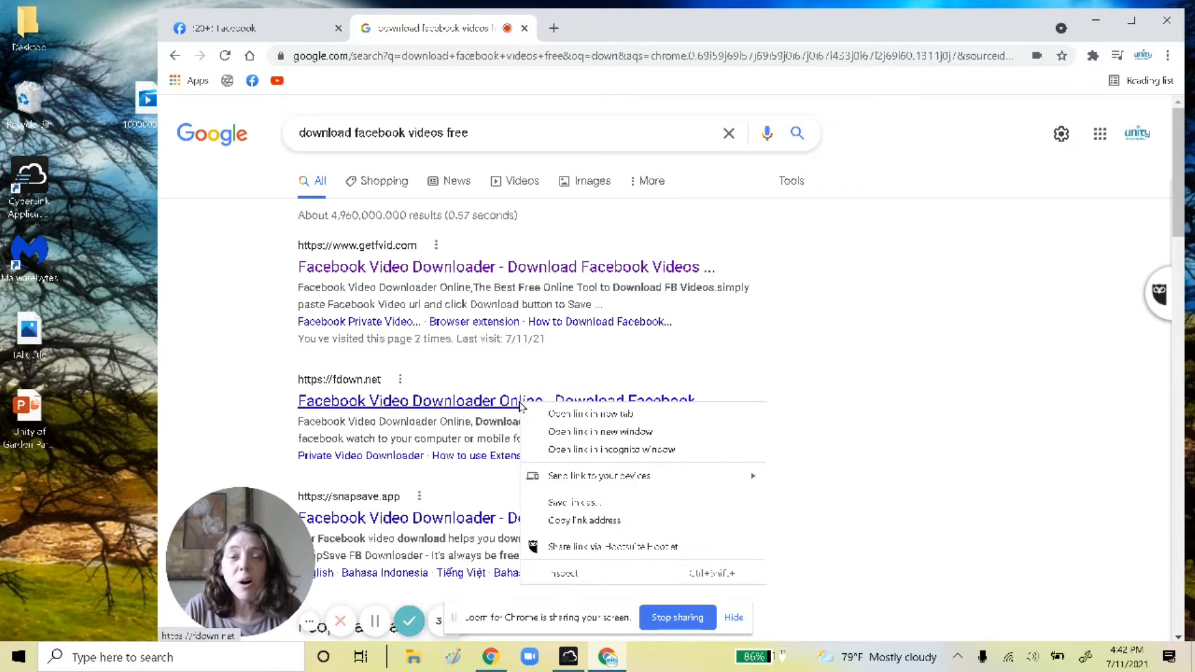
{"action": "left_click", "coordinate": [522, 405]}
{"action": "left_click", "coordinate": [521, 405]}
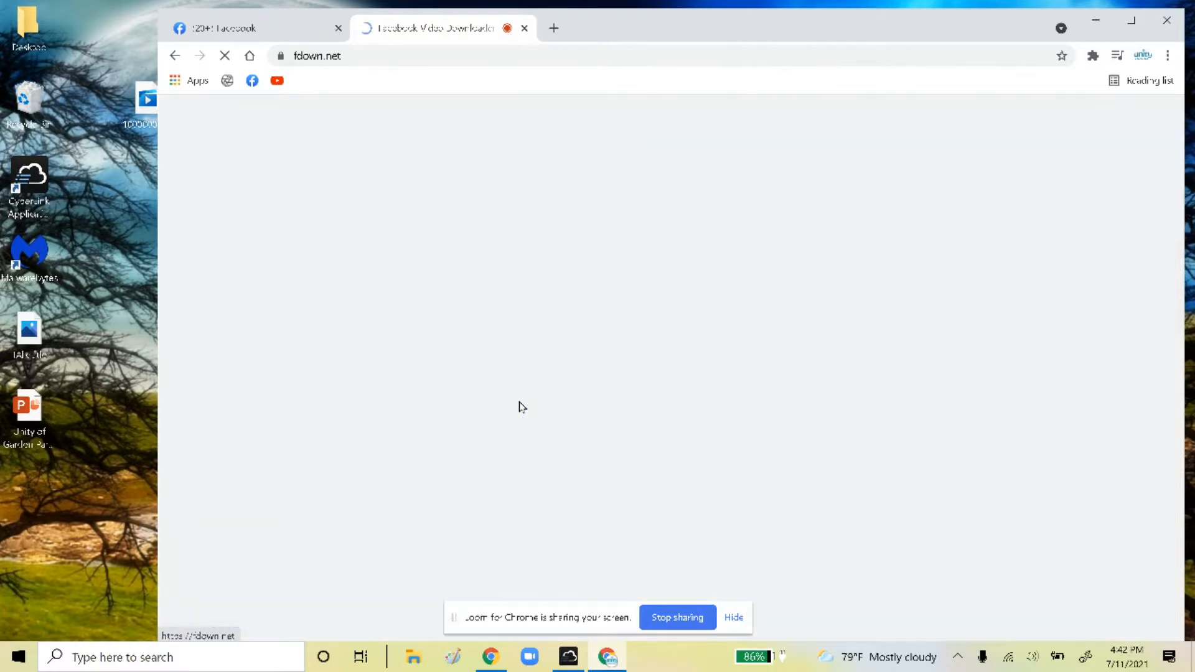
{"action": "left_click", "coordinate": [420, 331]}
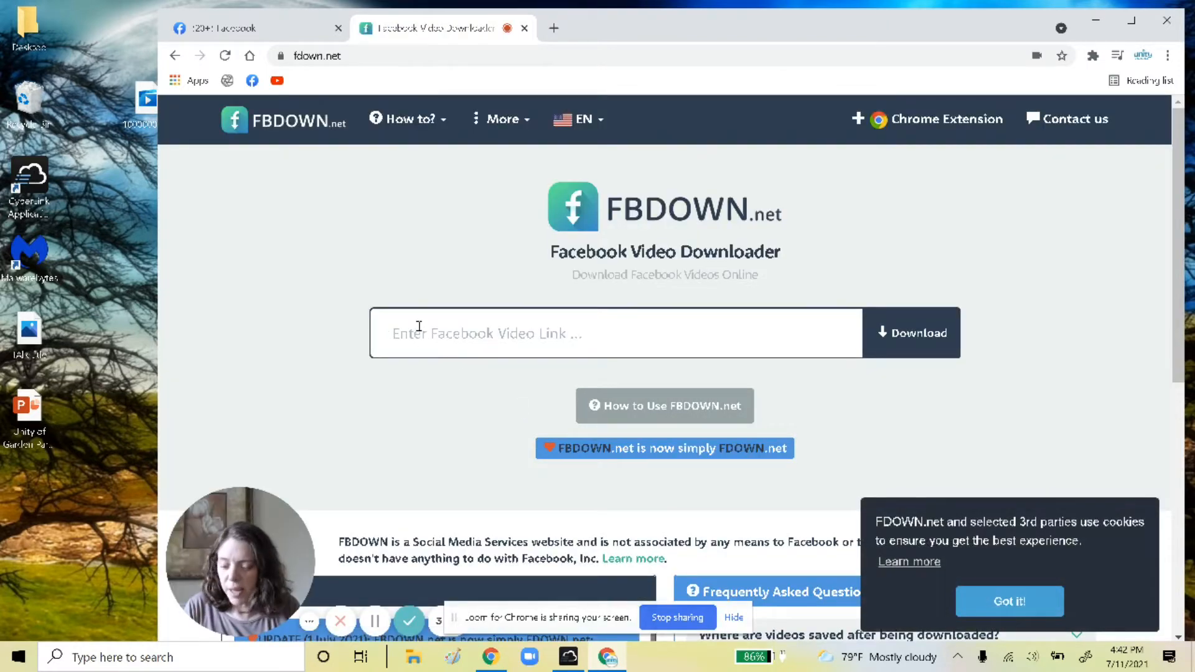
{"action": "key", "text": "ctrl+v"}
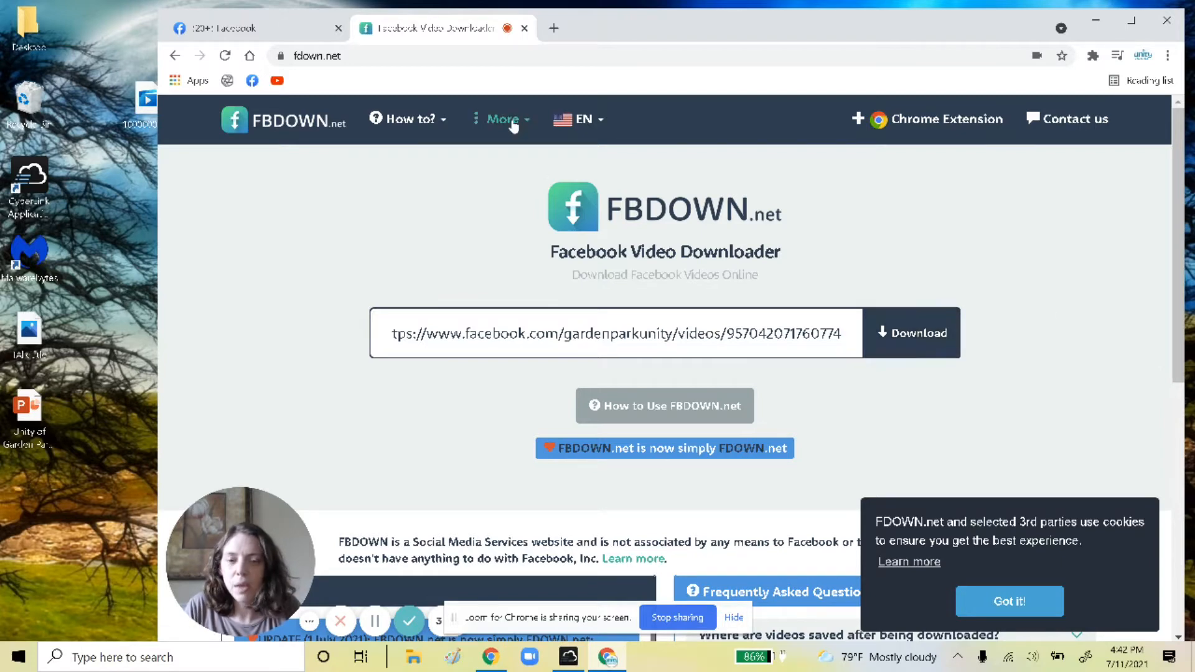
{"action": "left_click_drag", "start_coordinate": [147, 119], "coordinate": [110, 127]}
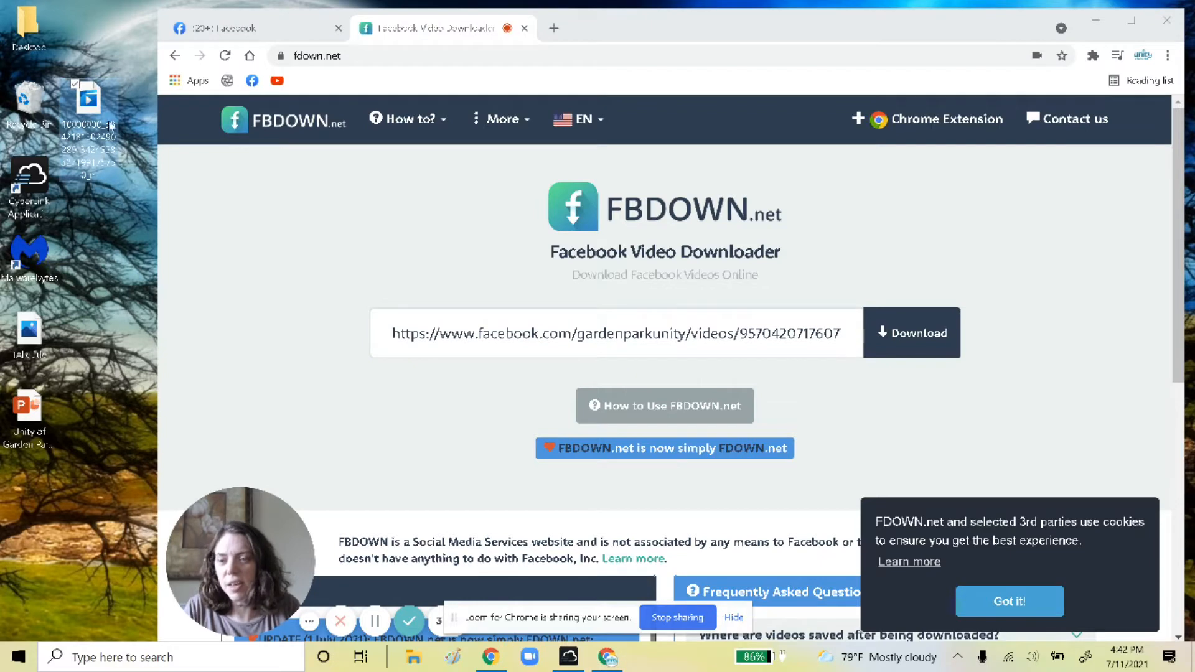
{"action": "left_click", "coordinate": [1095, 26]}
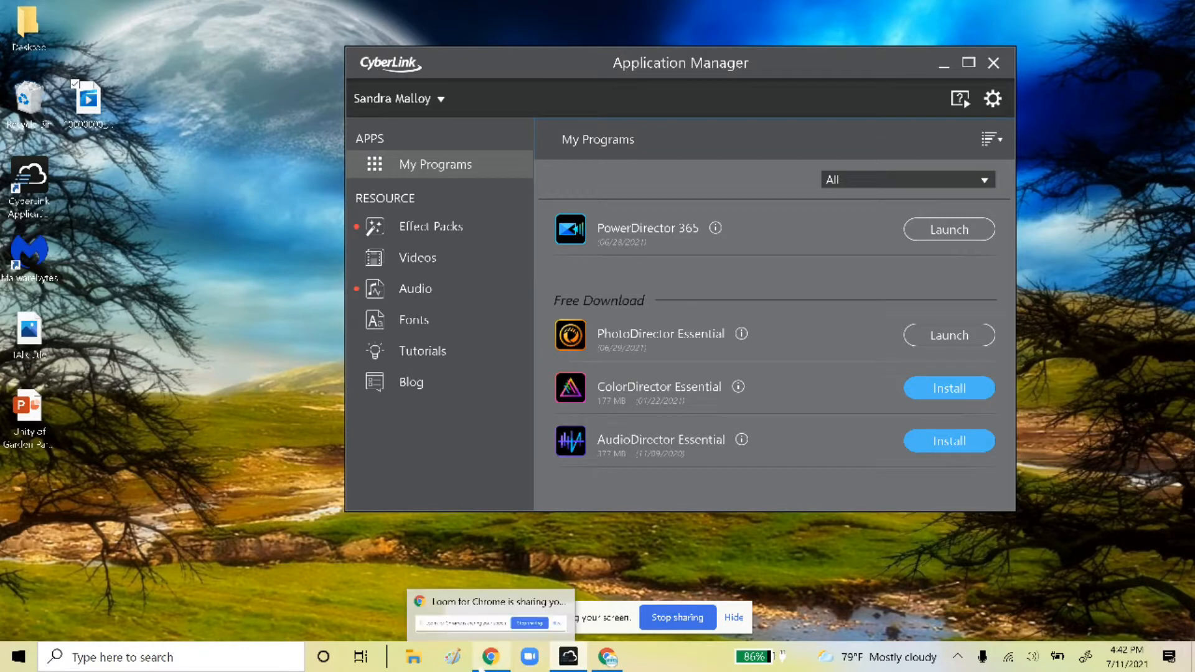
Close the FDOWN browser window and launch PowerDirector 365 from Application Manager
{"action": "mouse_move", "coordinate": [608, 666]}
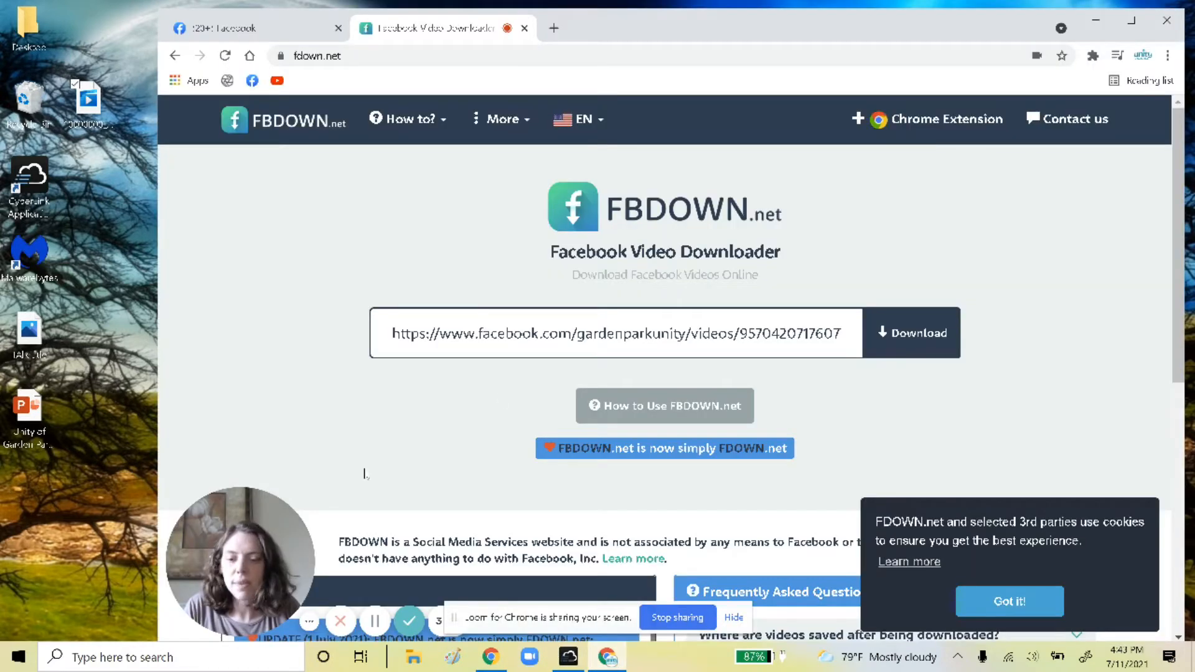
{"action": "left_click", "coordinate": [498, 655]}
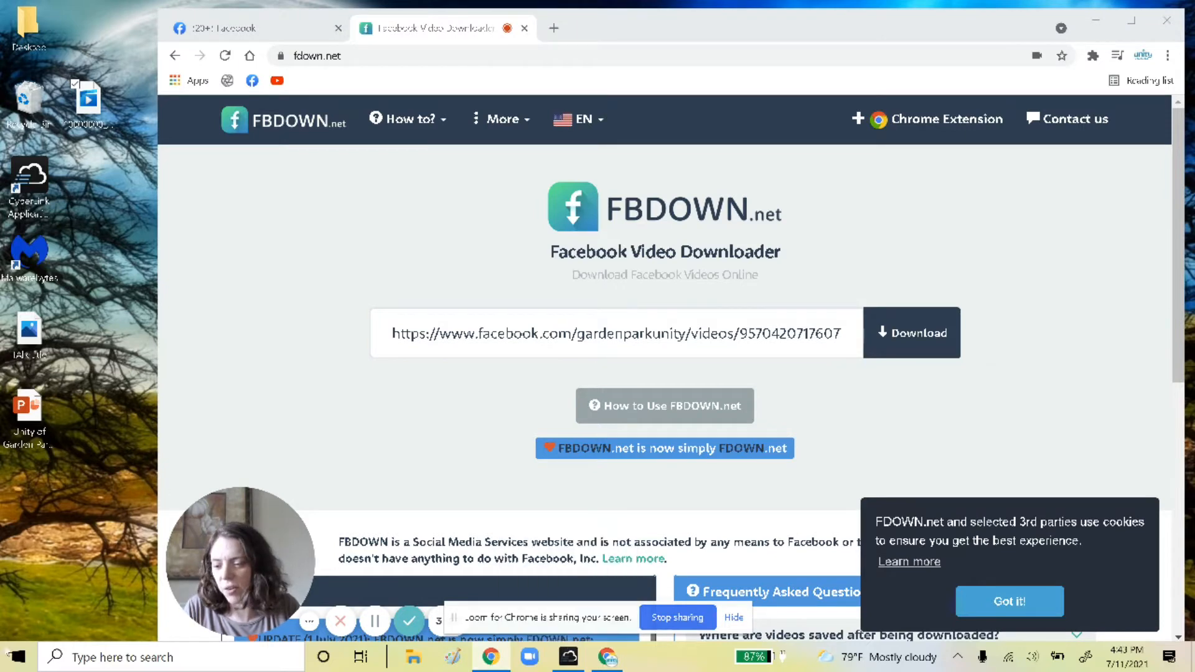
{"action": "left_click", "coordinate": [19, 659]}
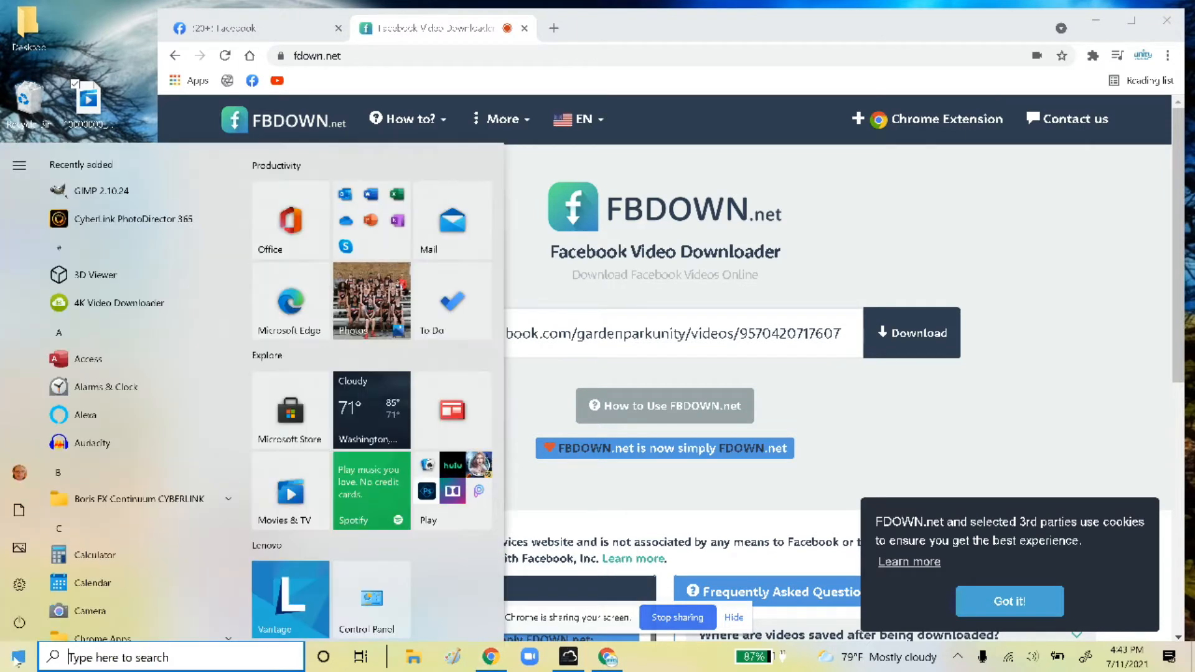
{"action": "scroll", "coordinate": [129, 428], "scroll_direction": "down", "scroll_amount": 5}
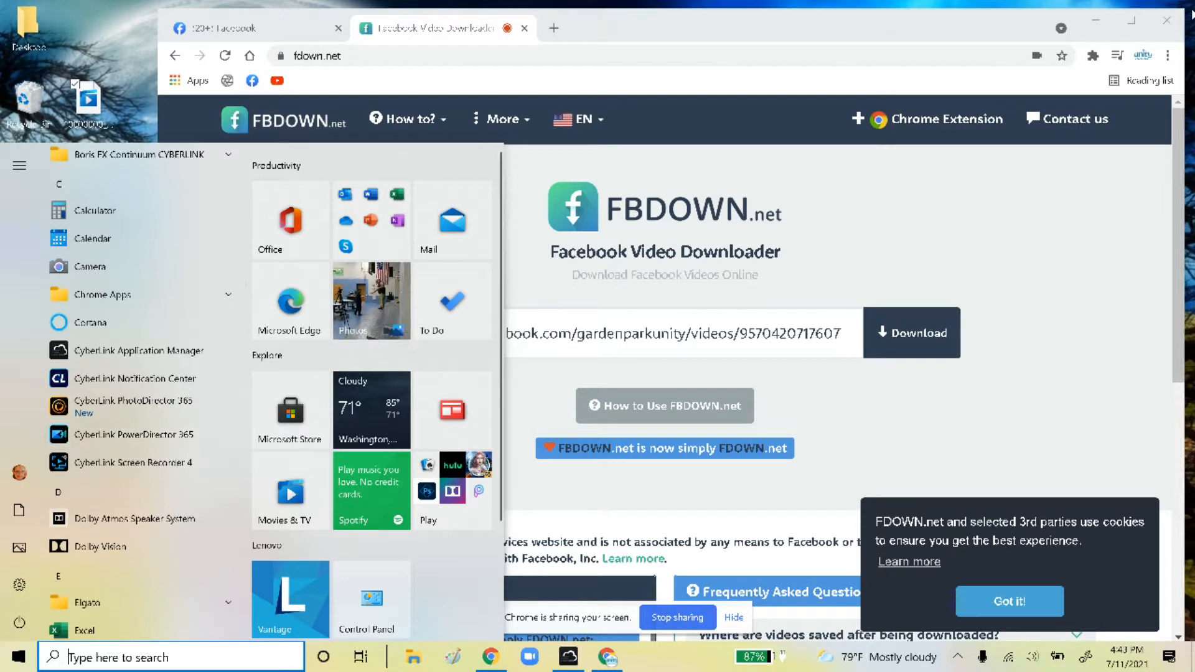
{"action": "left_click", "coordinate": [1167, 22]}
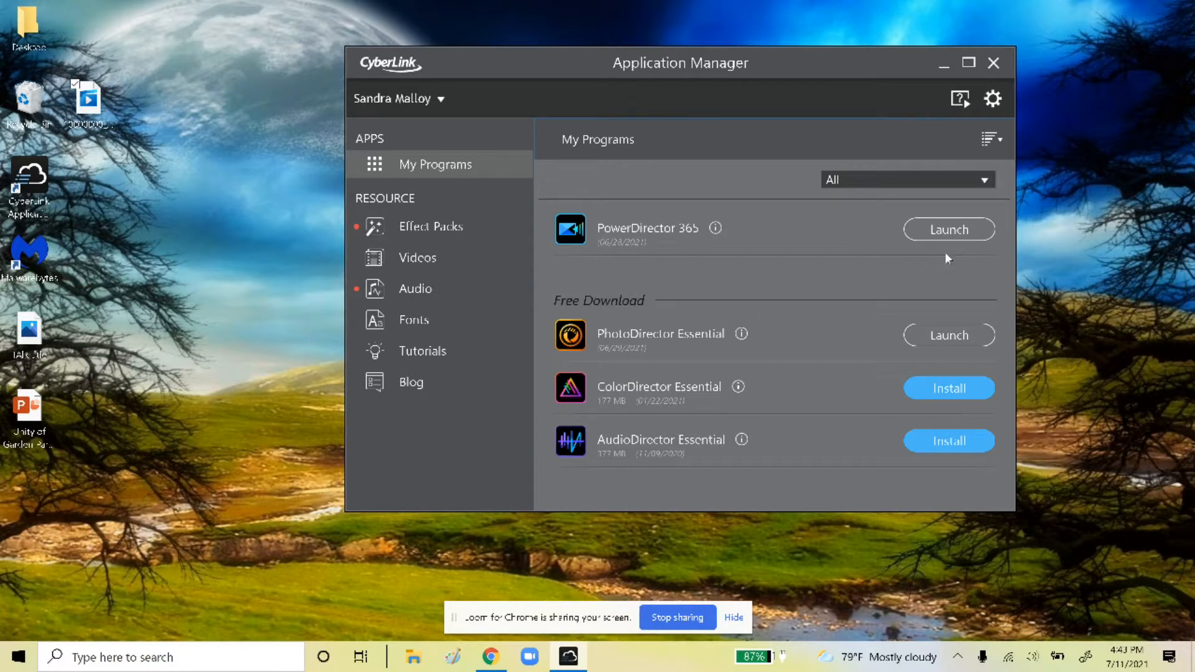
{"action": "left_click", "coordinate": [947, 232]}
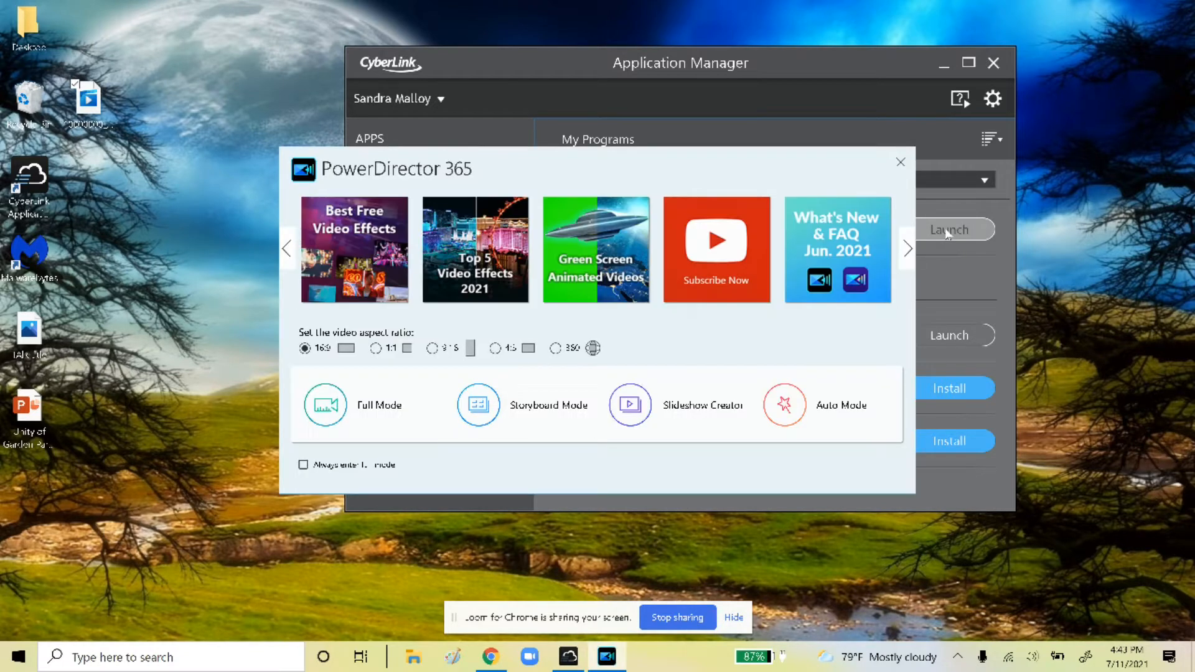
Start a Full Mode project and drag the downloaded sermon video from the desktop into the media library
{"action": "left_click", "coordinate": [366, 405]}
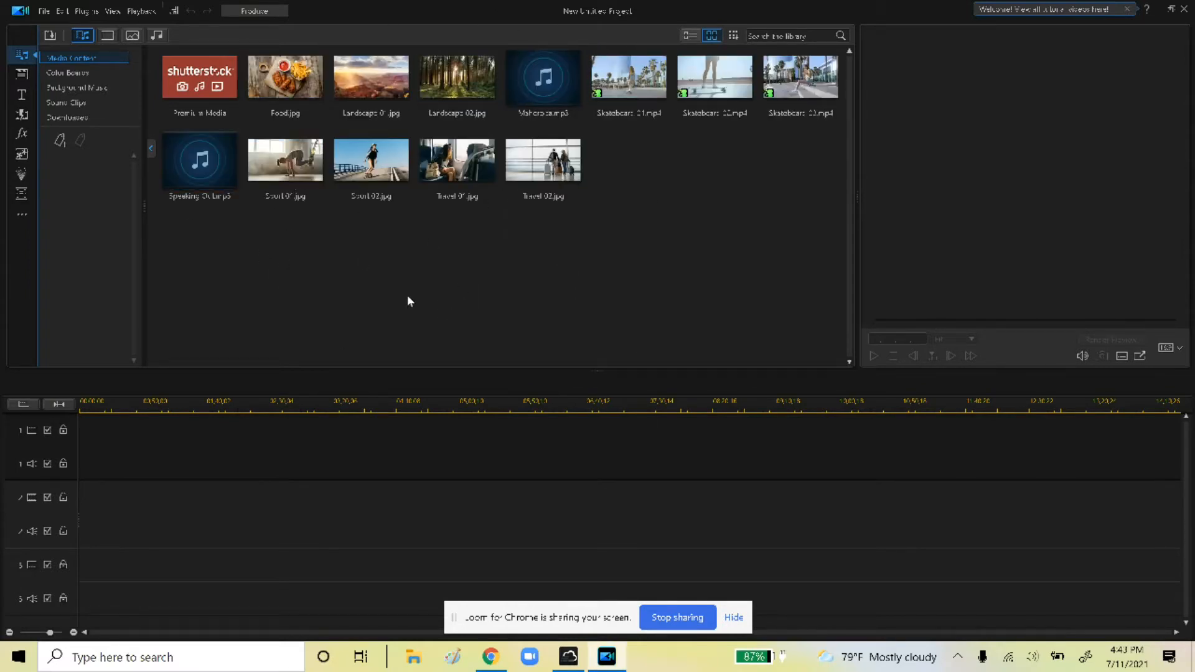
{"action": "left_click", "coordinate": [1170, 9]}
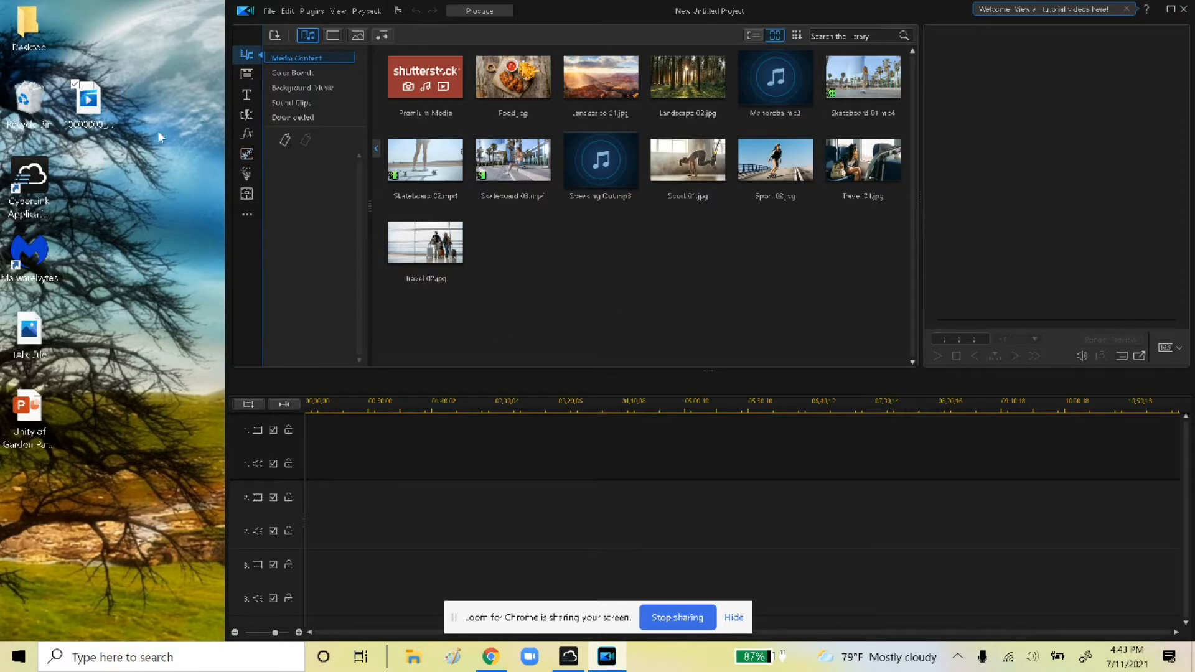
{"action": "left_click_drag", "start_coordinate": [93, 107], "coordinate": [582, 257]}
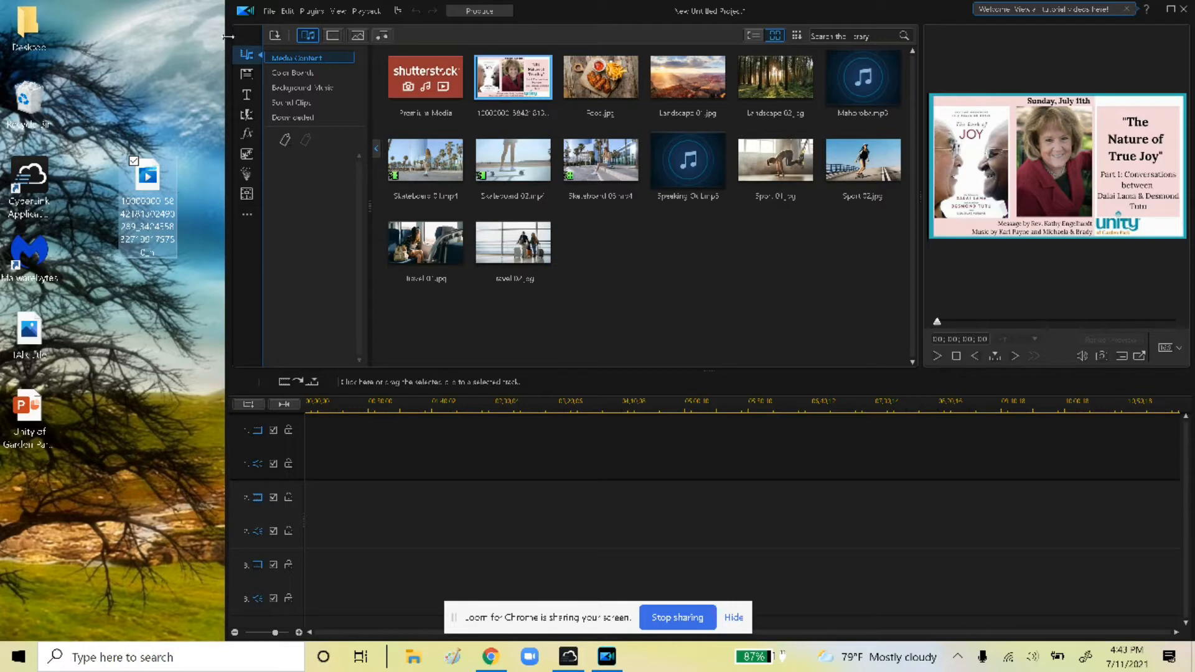
{"action": "left_click", "coordinate": [1170, 9]}
{"action": "left_click", "coordinate": [945, 10]}
{"action": "left_click", "coordinate": [44, 11]}
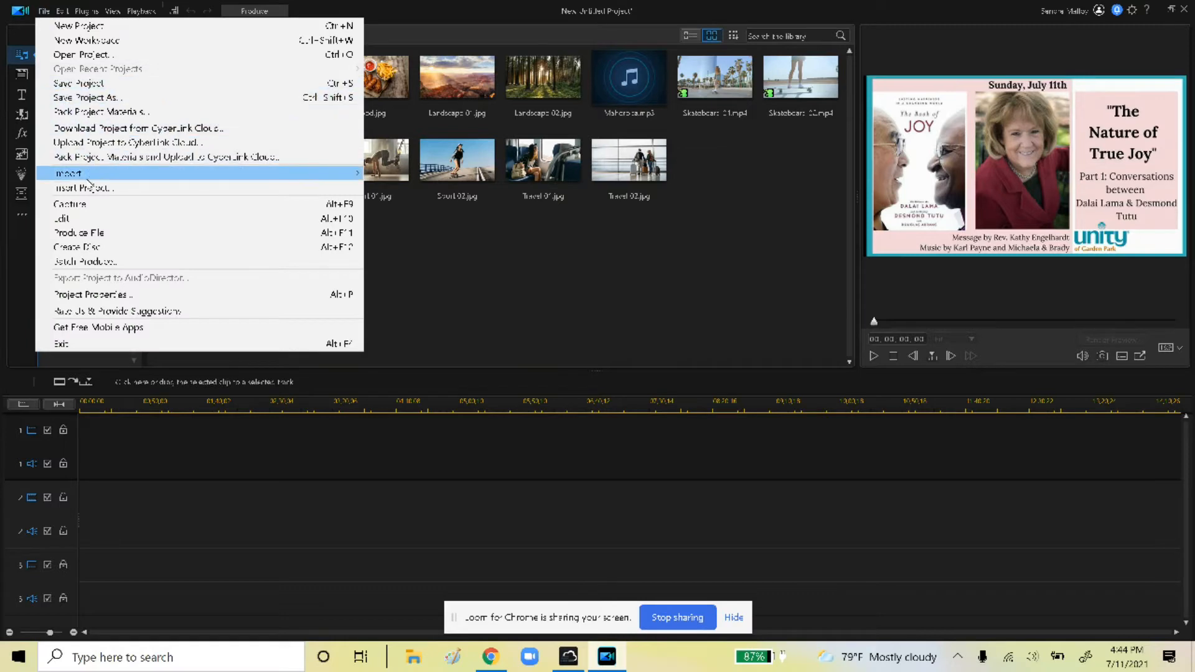
Import the downloaded sermon video as a media file and place it on timeline track 1
{"action": "mouse_move", "coordinate": [88, 178]}
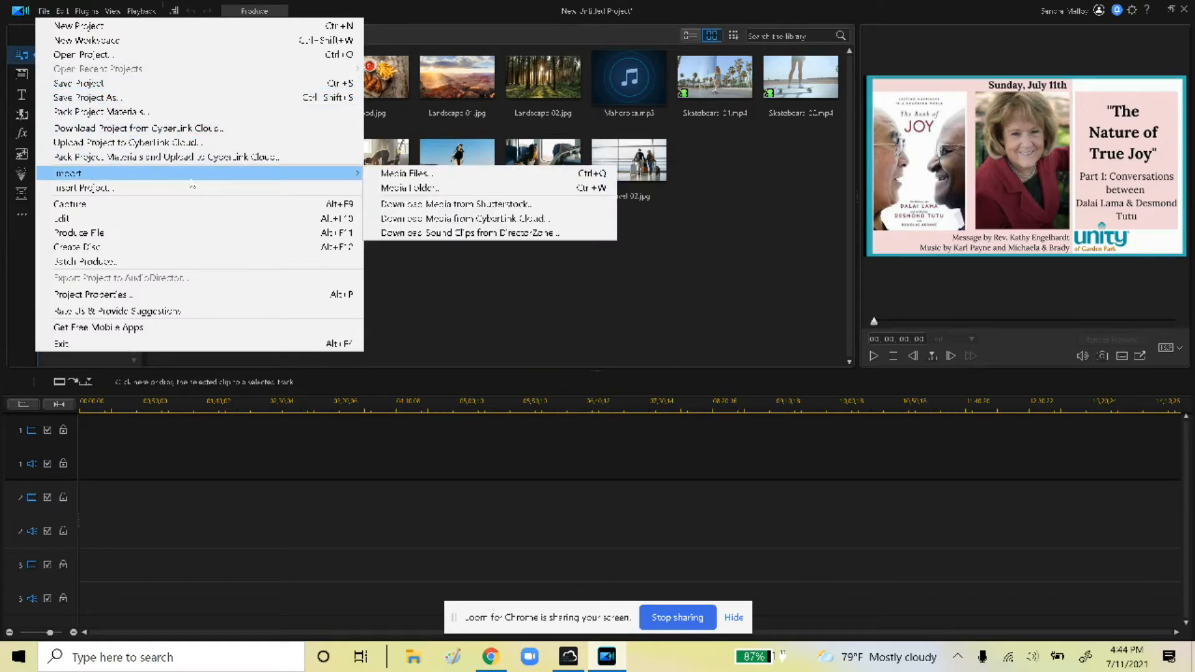
{"action": "left_click", "coordinate": [404, 173]}
{"action": "left_click", "coordinate": [638, 237]}
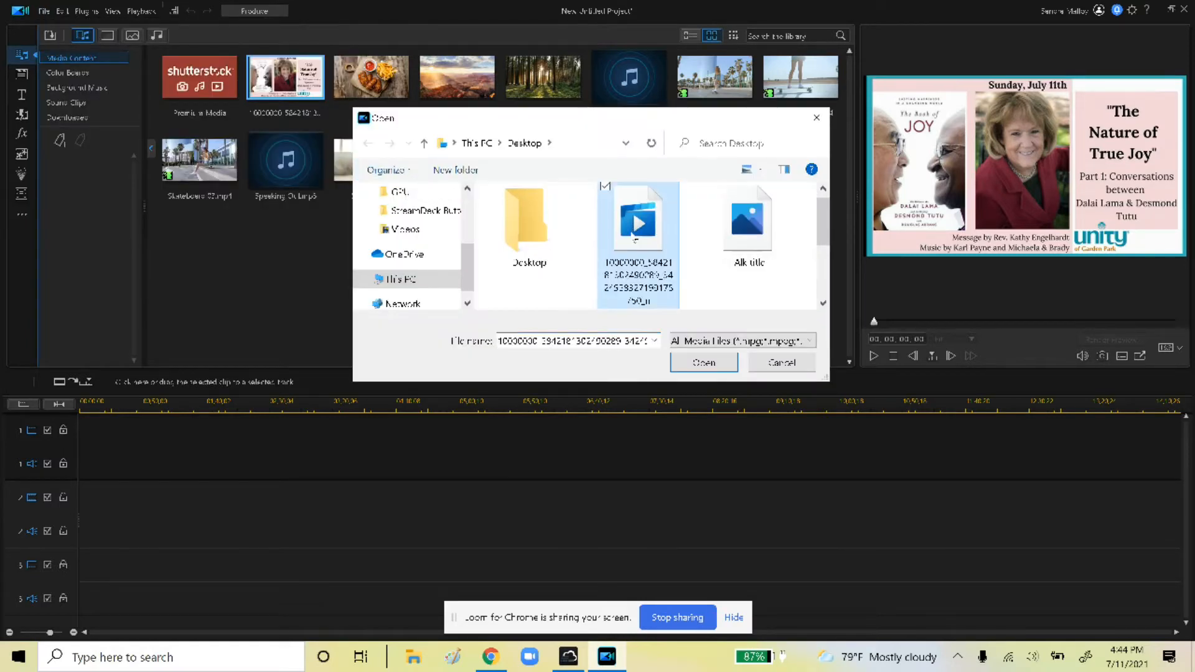
{"action": "left_click", "coordinate": [715, 366]}
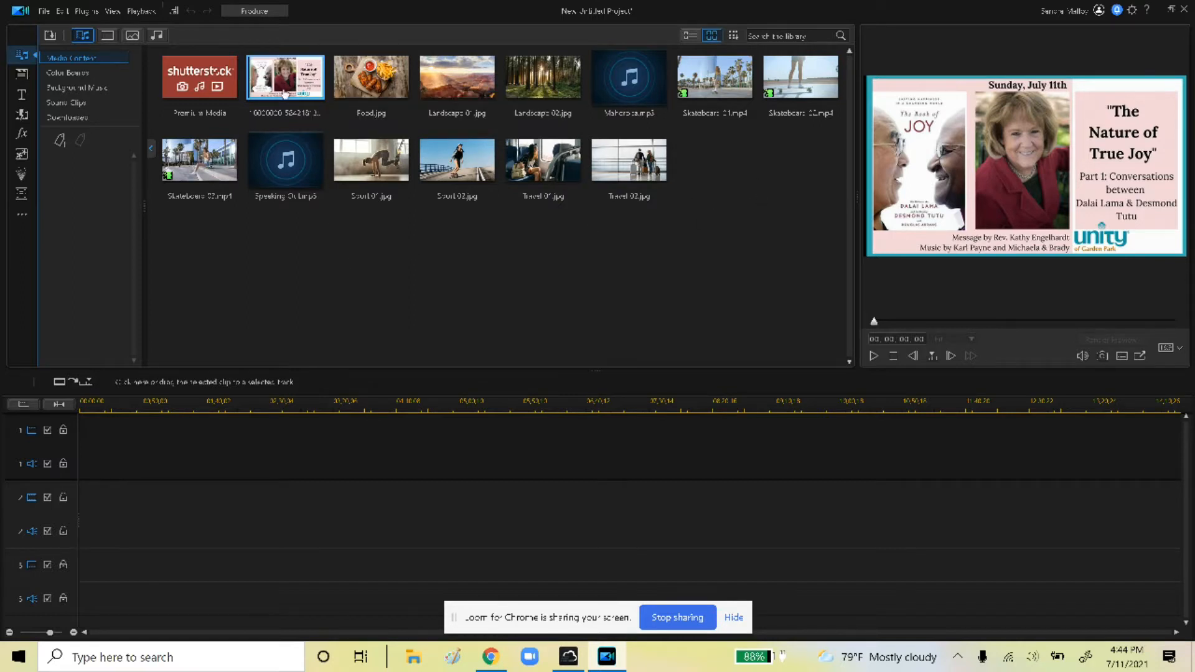
{"action": "left_click_drag", "start_coordinate": [277, 83], "coordinate": [106, 436]}
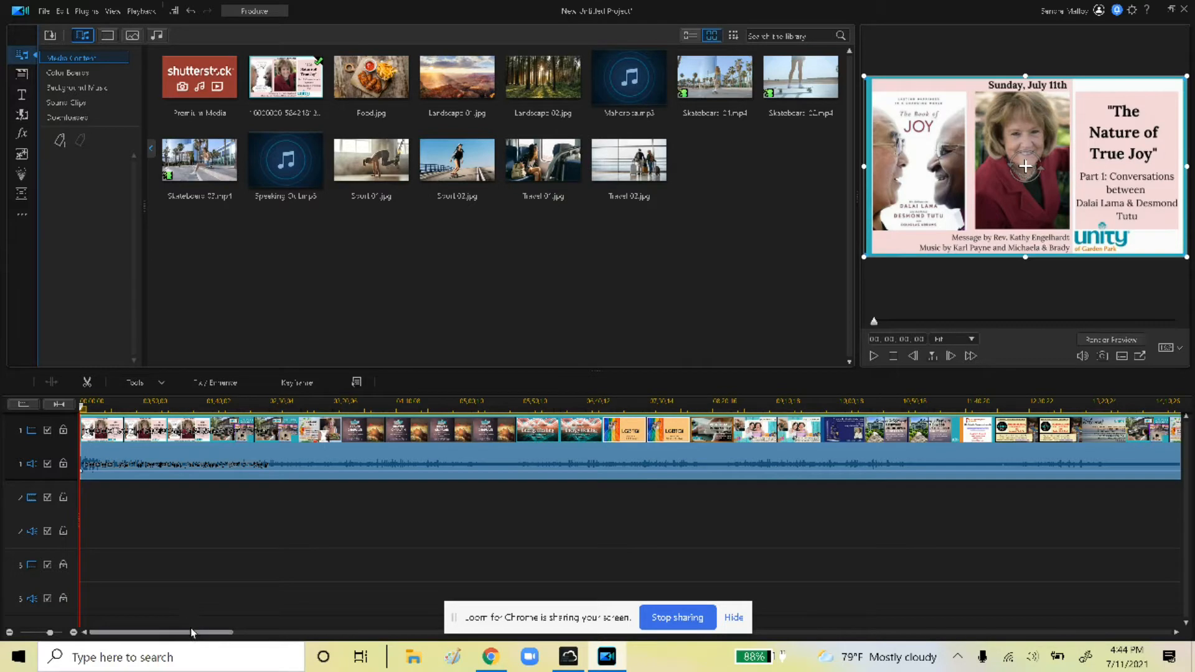
Move the playhead to about 25:45 and split the sermon clip there
{"action": "left_click_drag", "start_coordinate": [194, 635], "coordinate": [380, 638]}
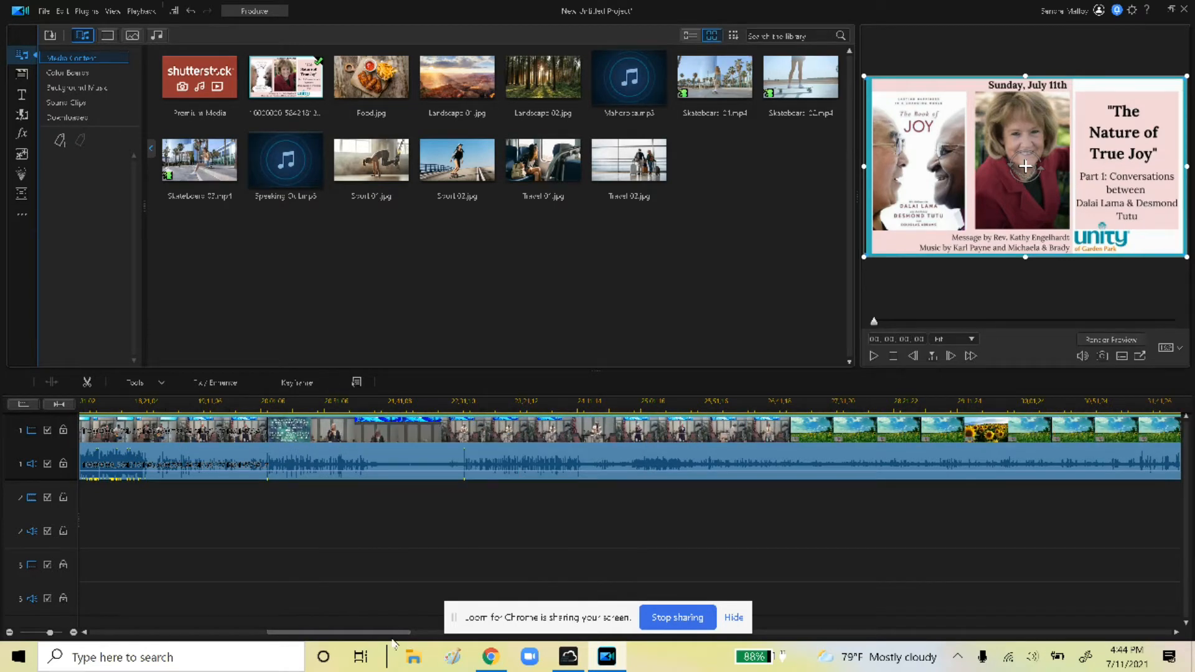
{"action": "left_click_drag", "start_coordinate": [392, 640], "coordinate": [451, 546]}
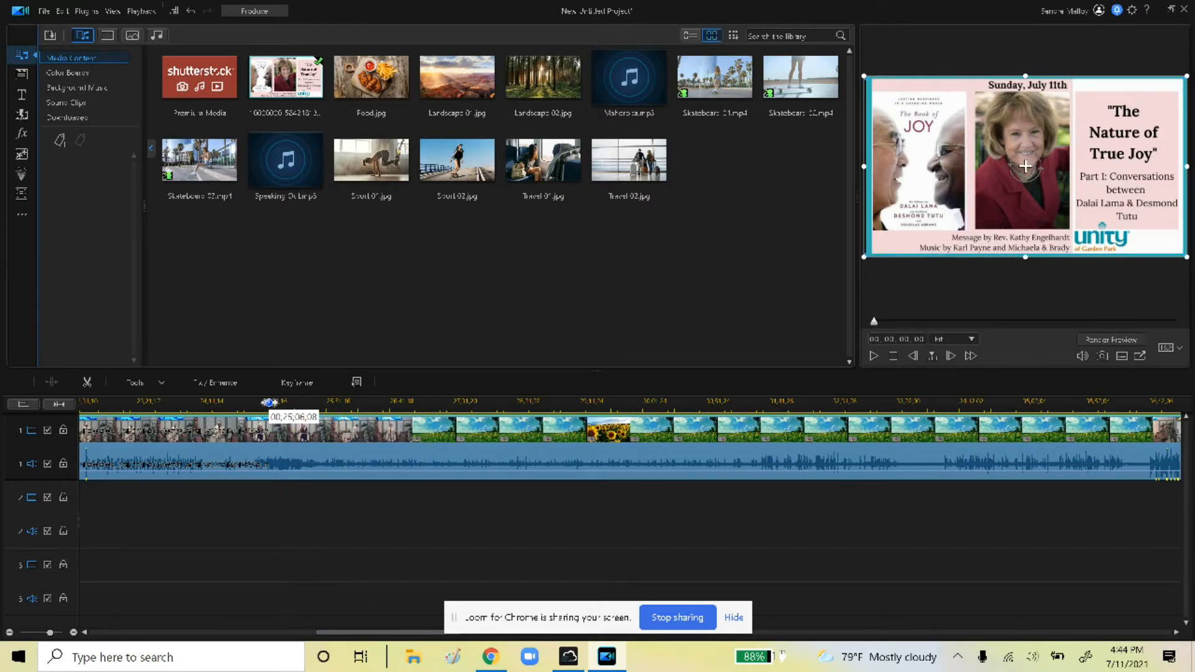
{"action": "left_click", "coordinate": [270, 405]}
{"action": "left_click", "coordinate": [290, 405]}
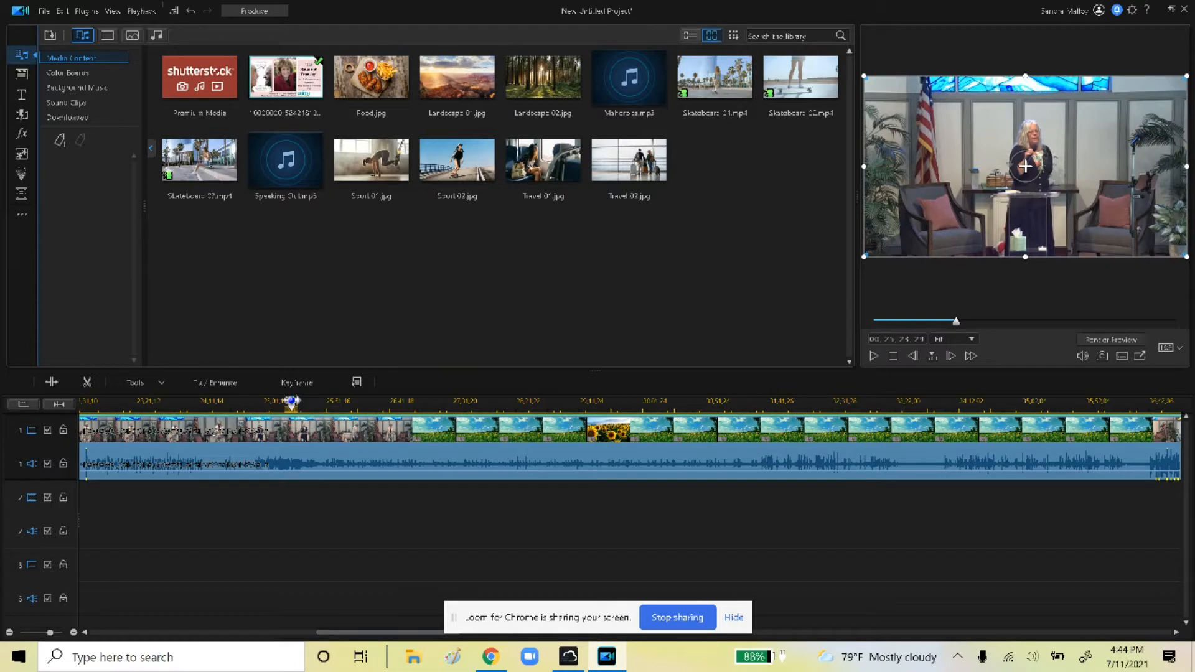
{"action": "left_click", "coordinate": [320, 406]}
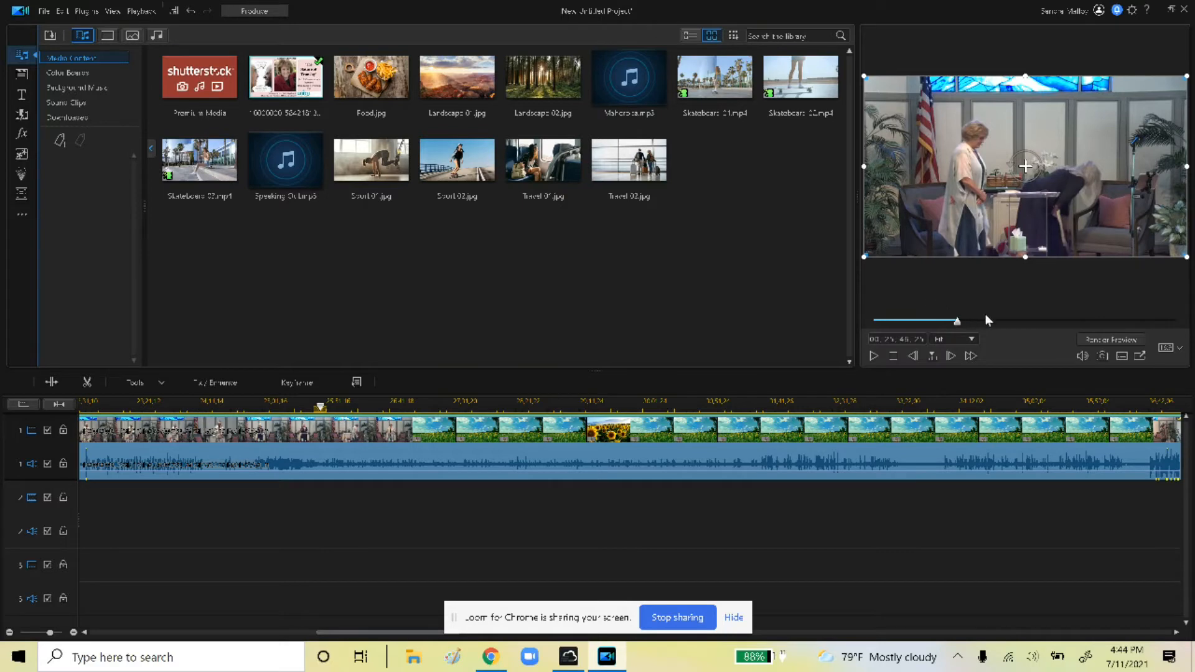
{"action": "left_click", "coordinate": [872, 357]}
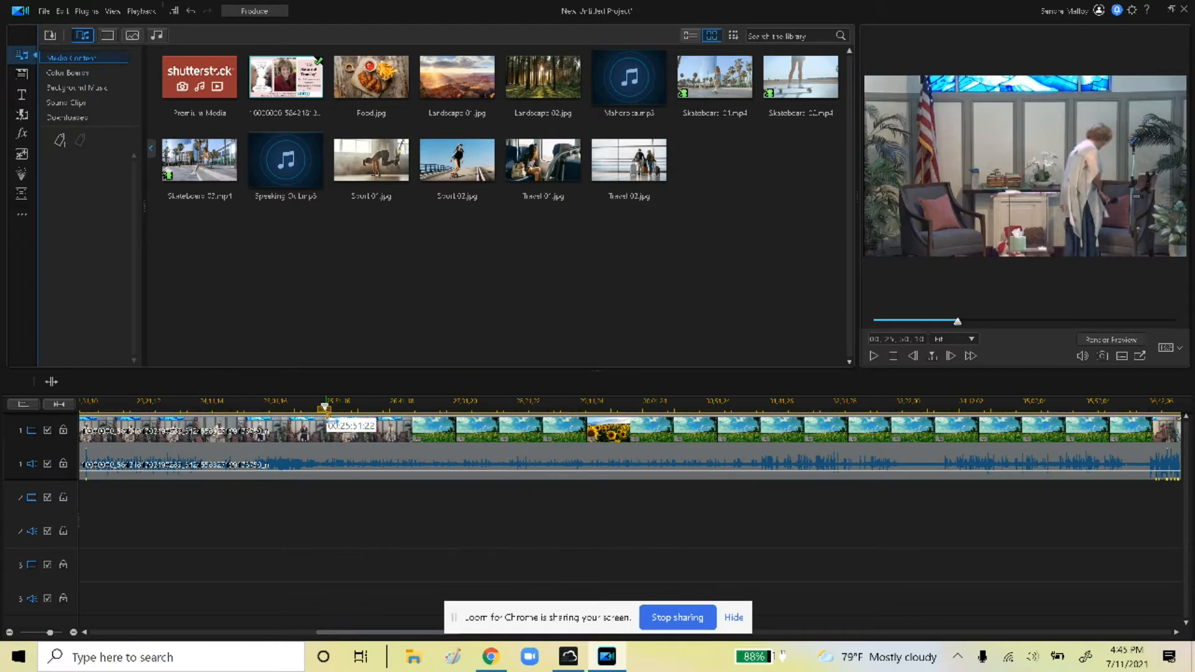
{"action": "left_click", "coordinate": [61, 381]}
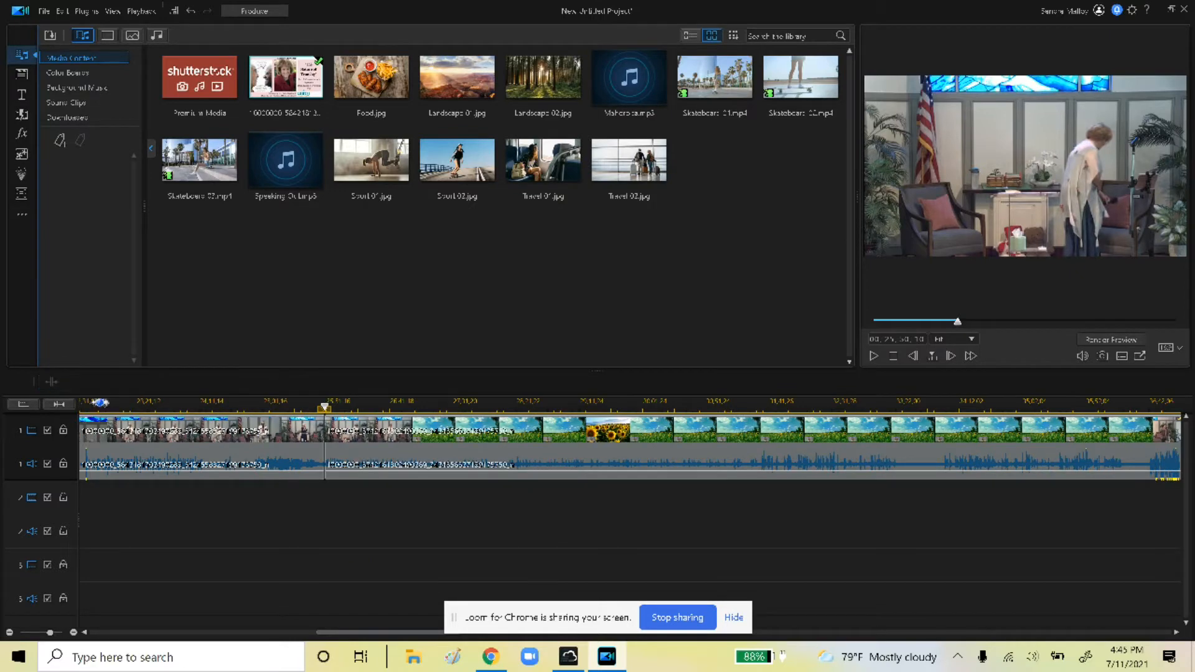
Cut the first clip before the split using Fill Gap and Move All Clips, then scroll back to the start
{"action": "right_click", "coordinate": [209, 442]}
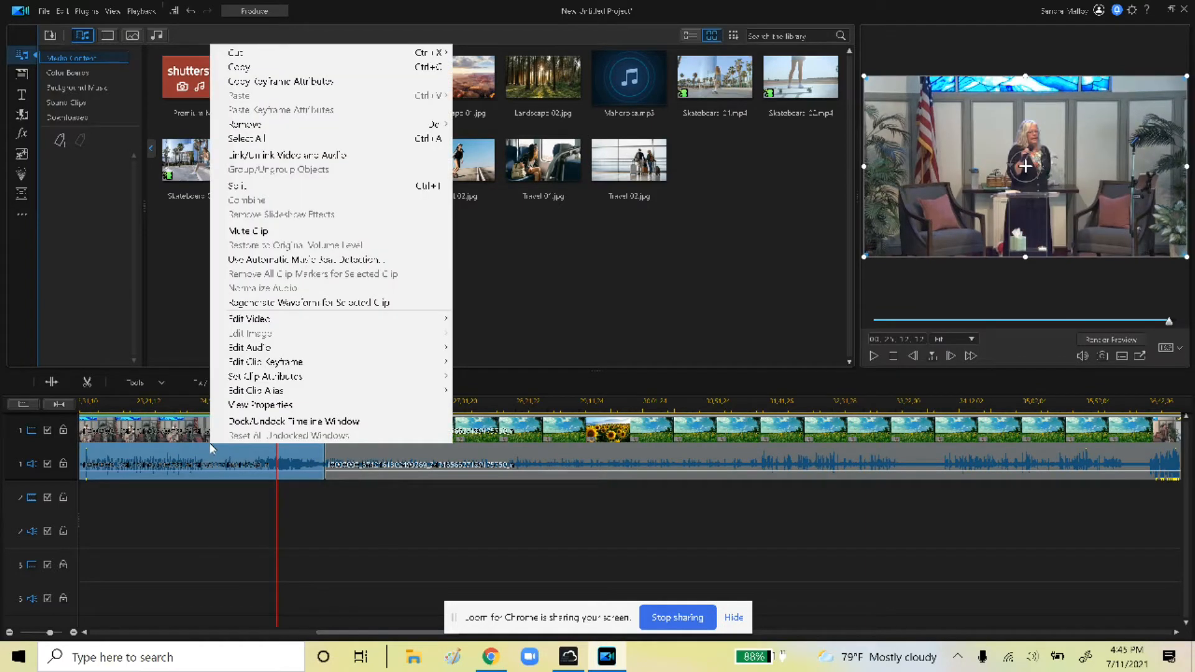
{"action": "left_click", "coordinate": [183, 441]}
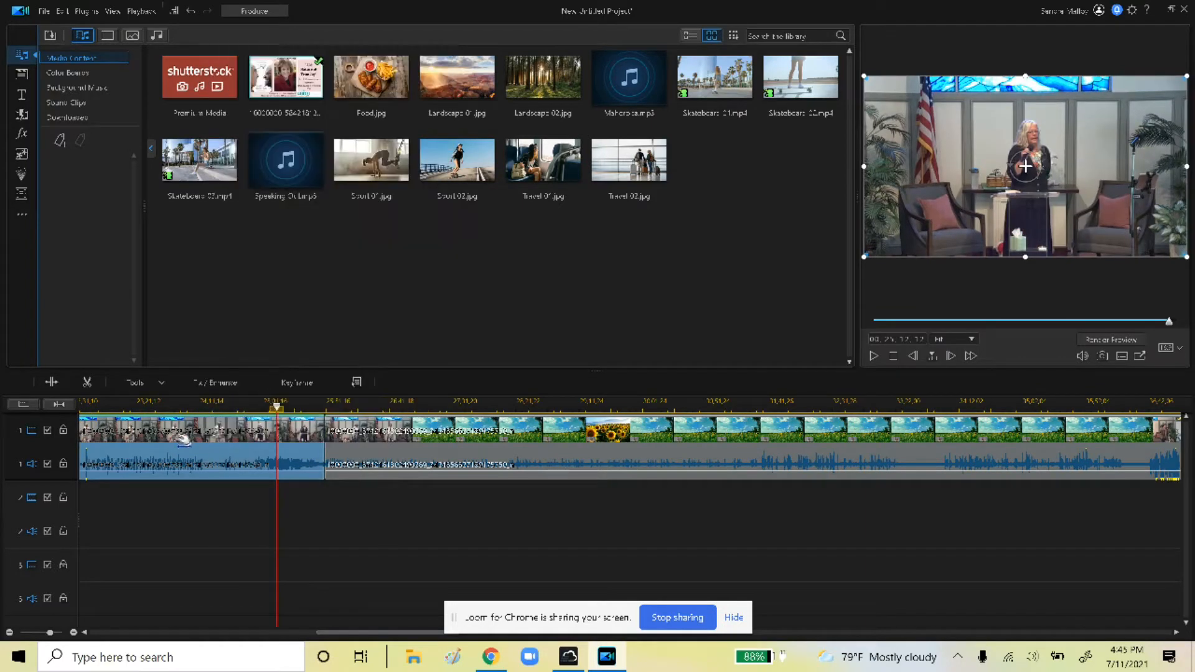
{"action": "right_click", "coordinate": [208, 470]}
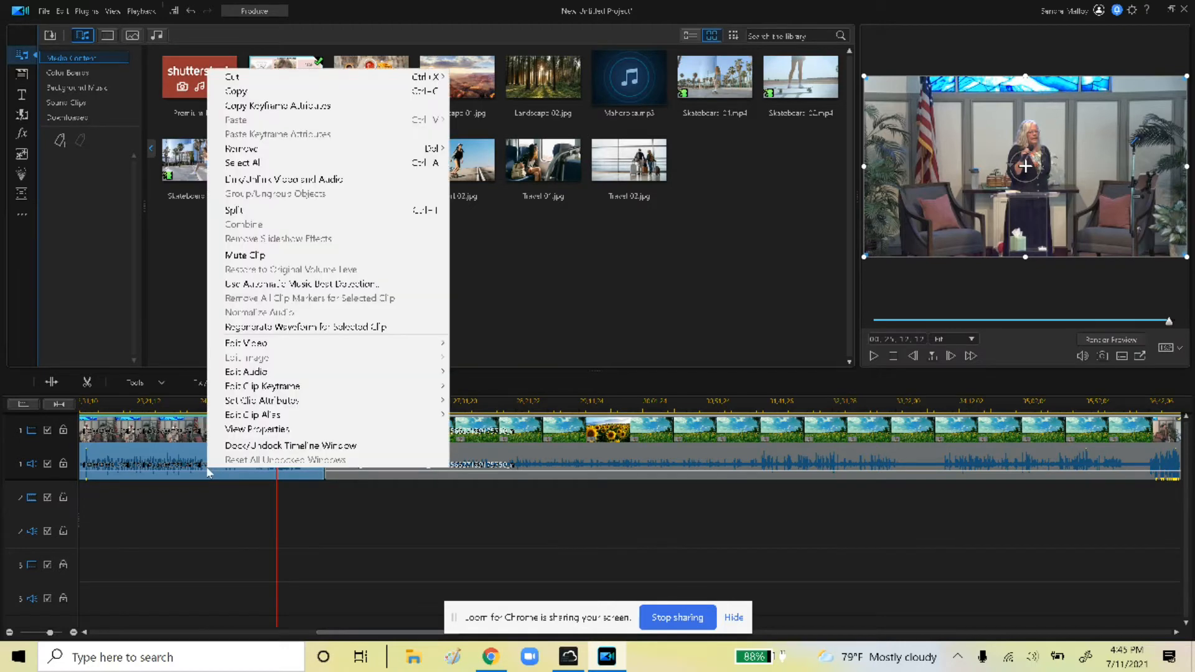
{"action": "mouse_move", "coordinate": [259, 82]}
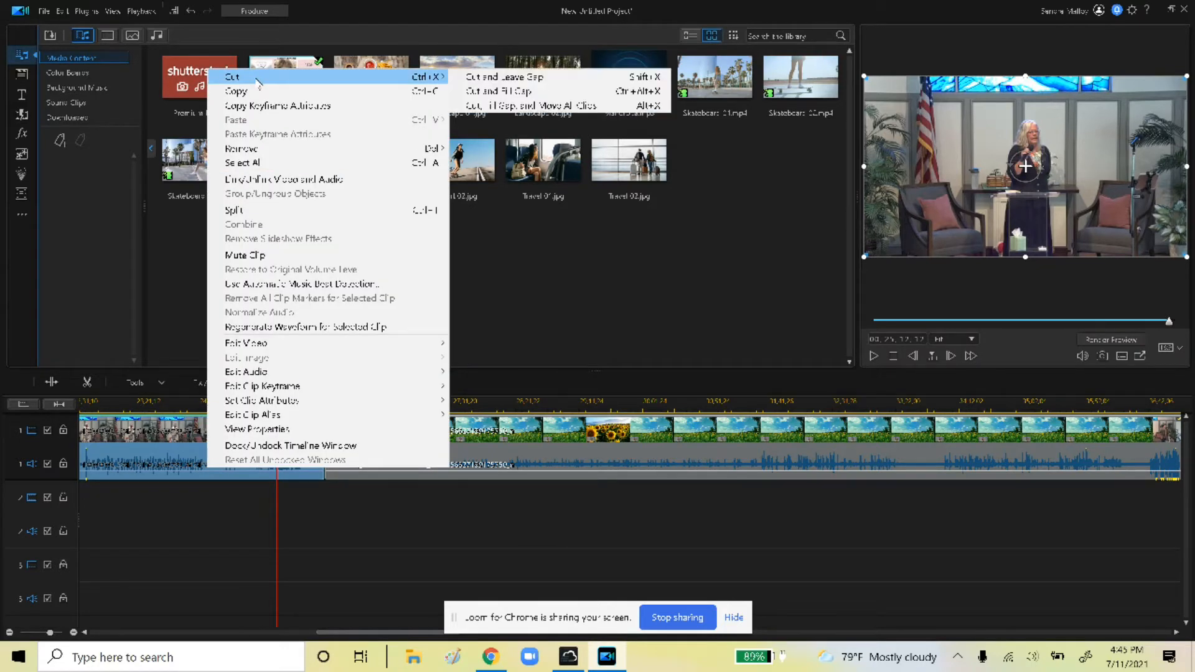
{"action": "left_click", "coordinate": [490, 107]}
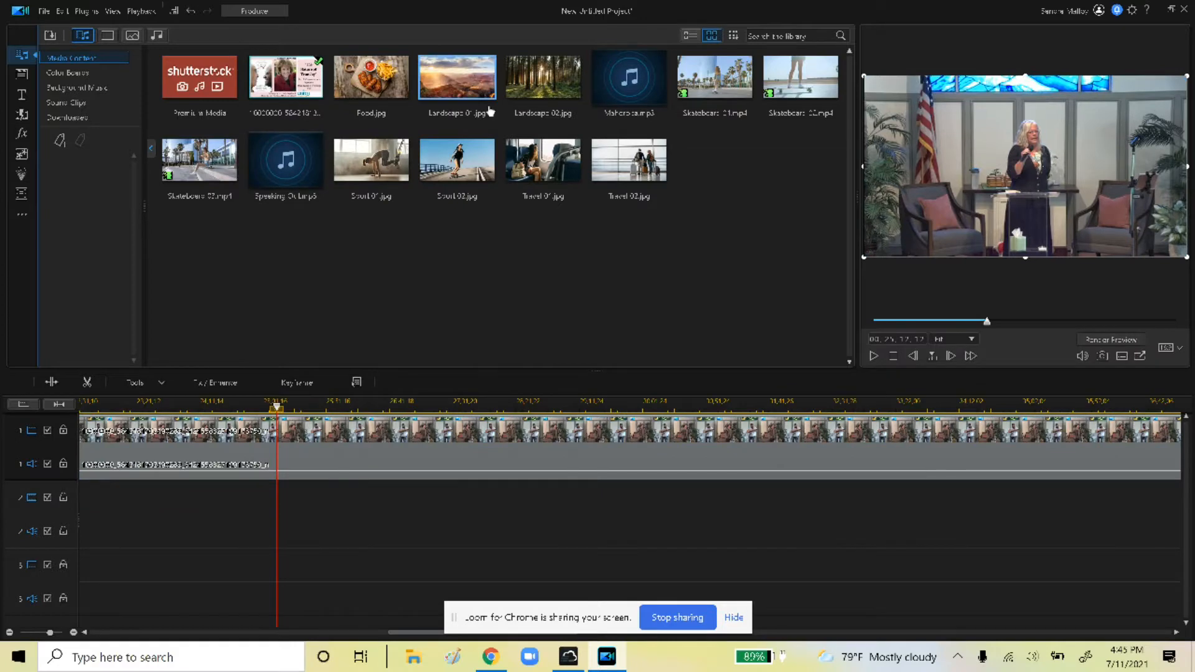
{"action": "left_click_drag", "start_coordinate": [398, 632], "coordinate": [106, 625]}
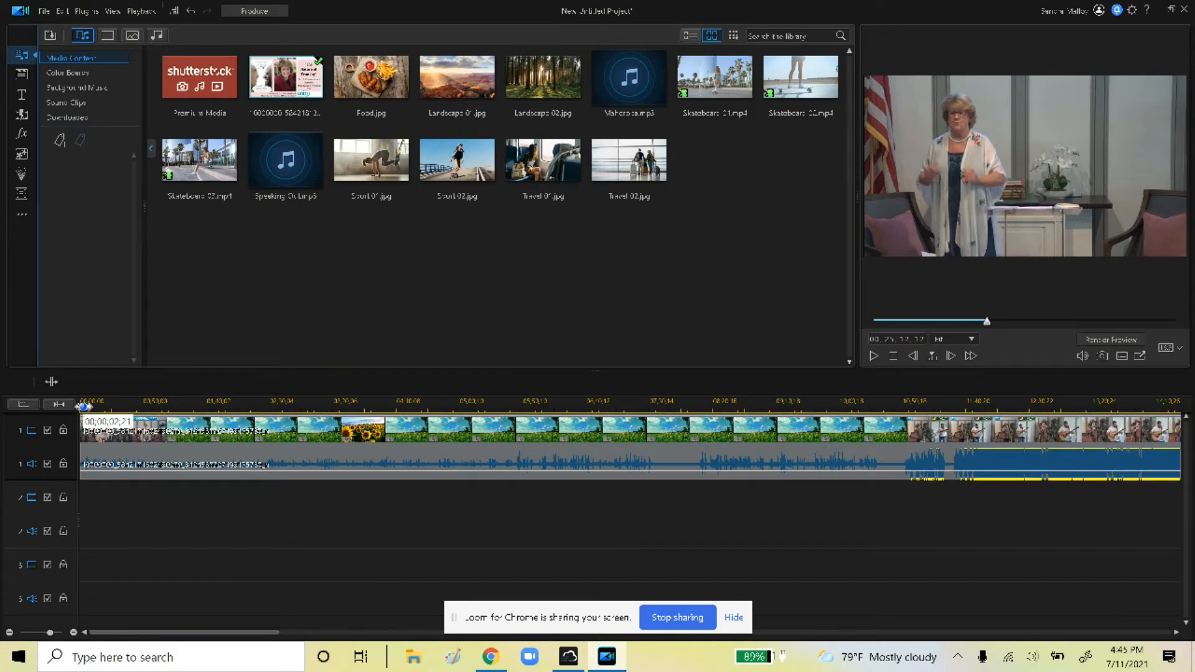
{"action": "left_click", "coordinate": [82, 407]}
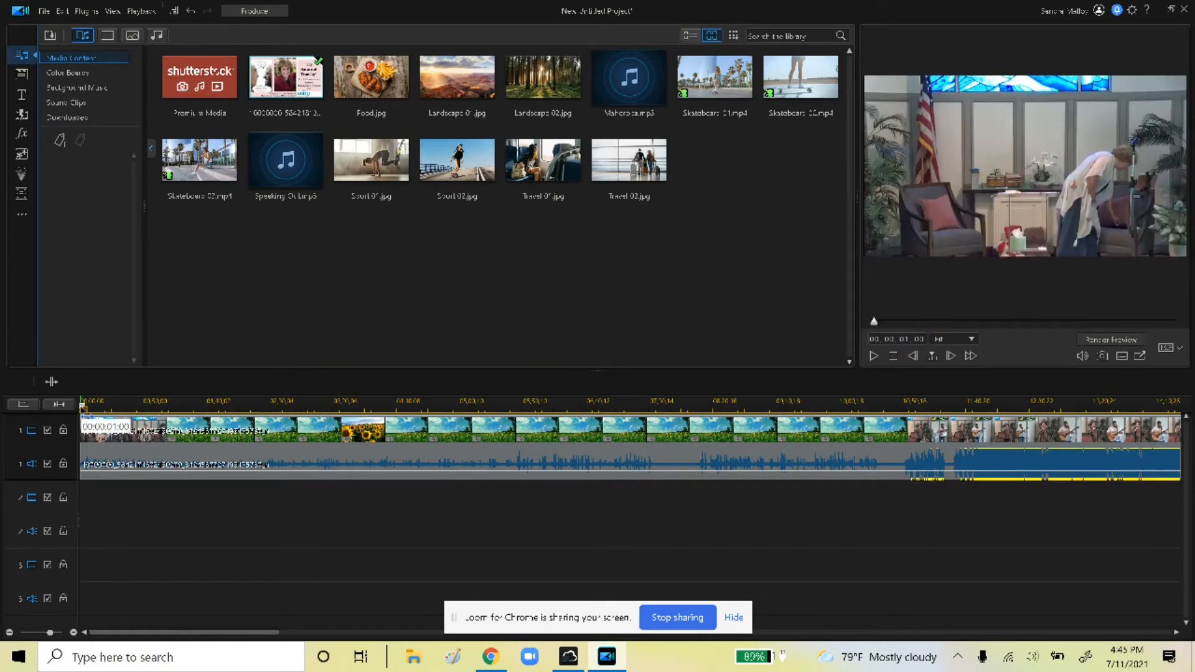
{"action": "left_click", "coordinate": [875, 356]}
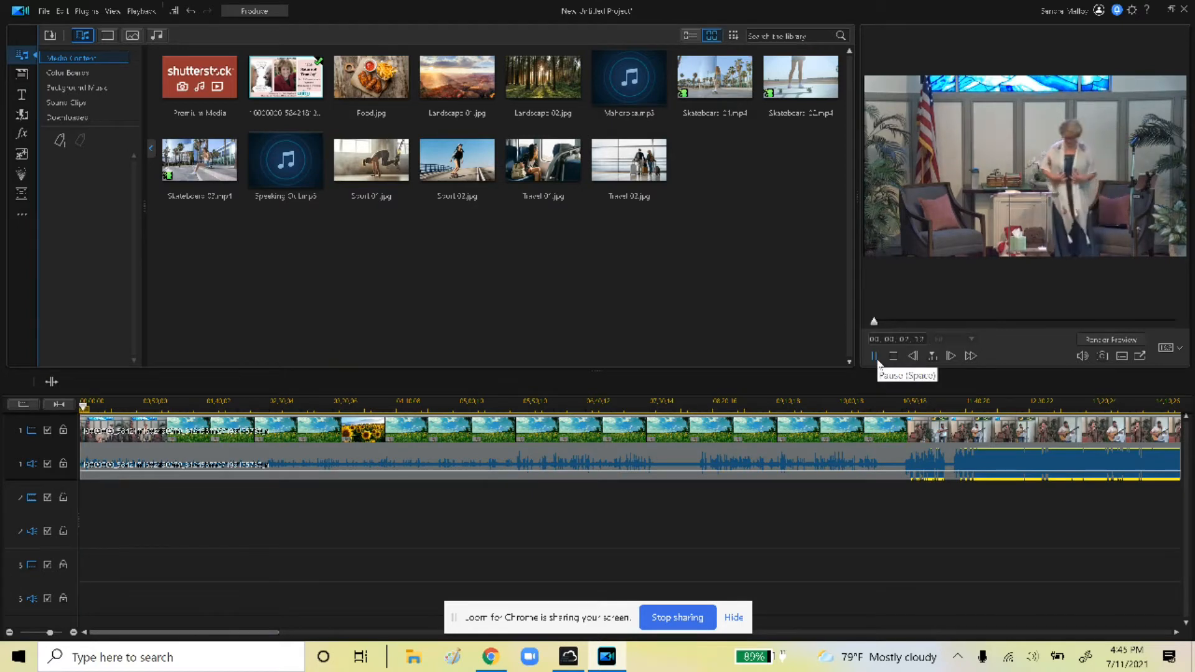
{"action": "left_click", "coordinate": [876, 357]}
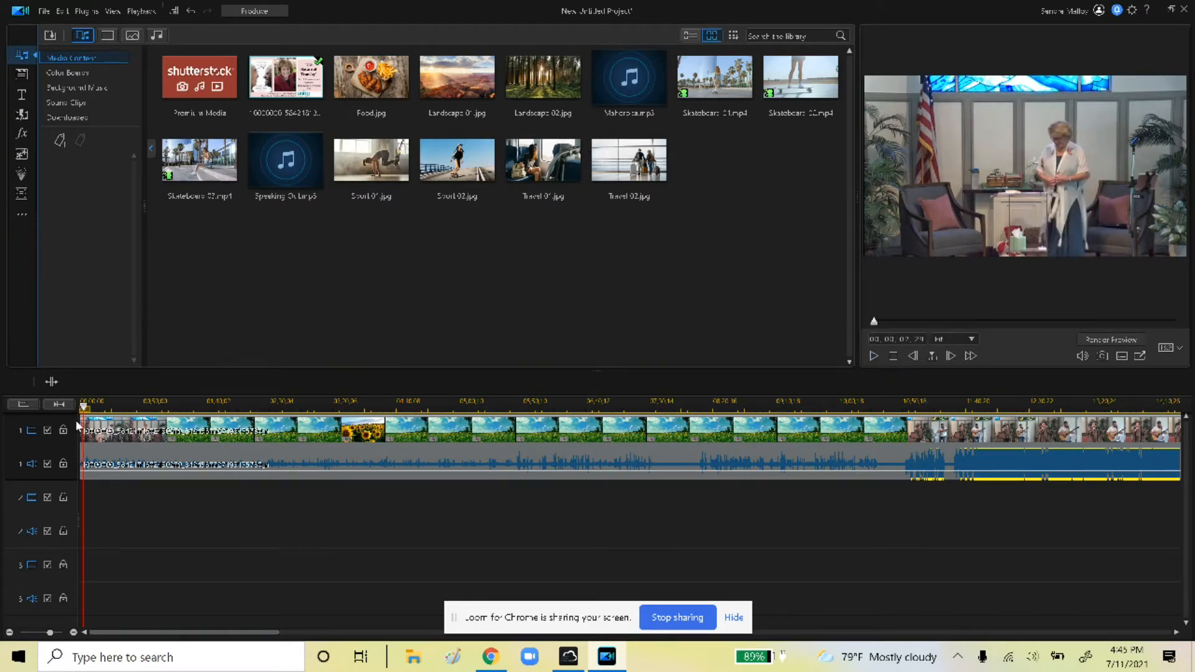
{"action": "left_click_drag", "start_coordinate": [84, 408], "coordinate": [913, 408]}
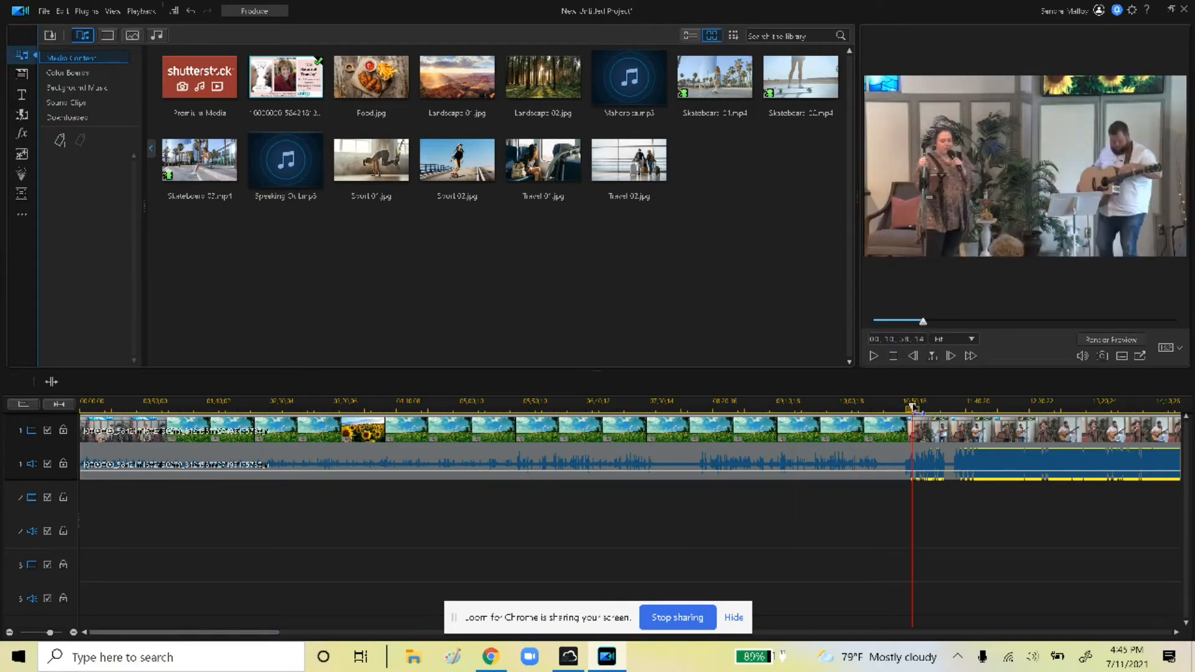
{"action": "left_click_drag", "start_coordinate": [913, 408], "coordinate": [828, 411]}
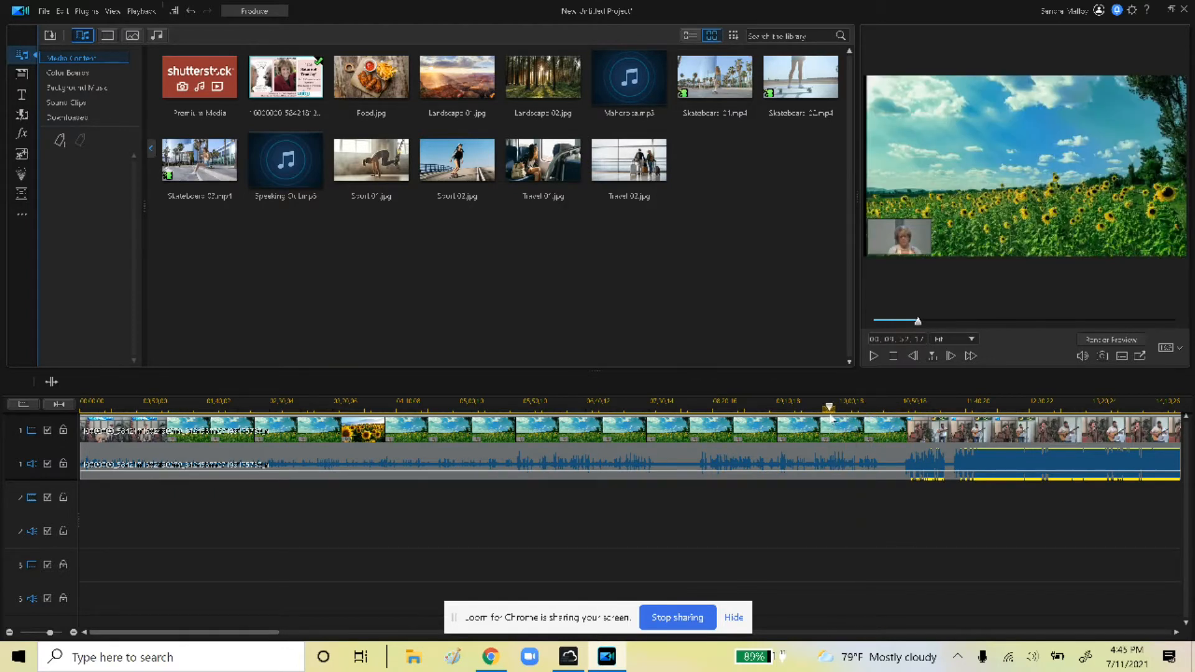
Enlarge the preview and split the clip at about 10:27, where the sunflower scene ends
{"action": "right_click", "coordinate": [861, 413]}
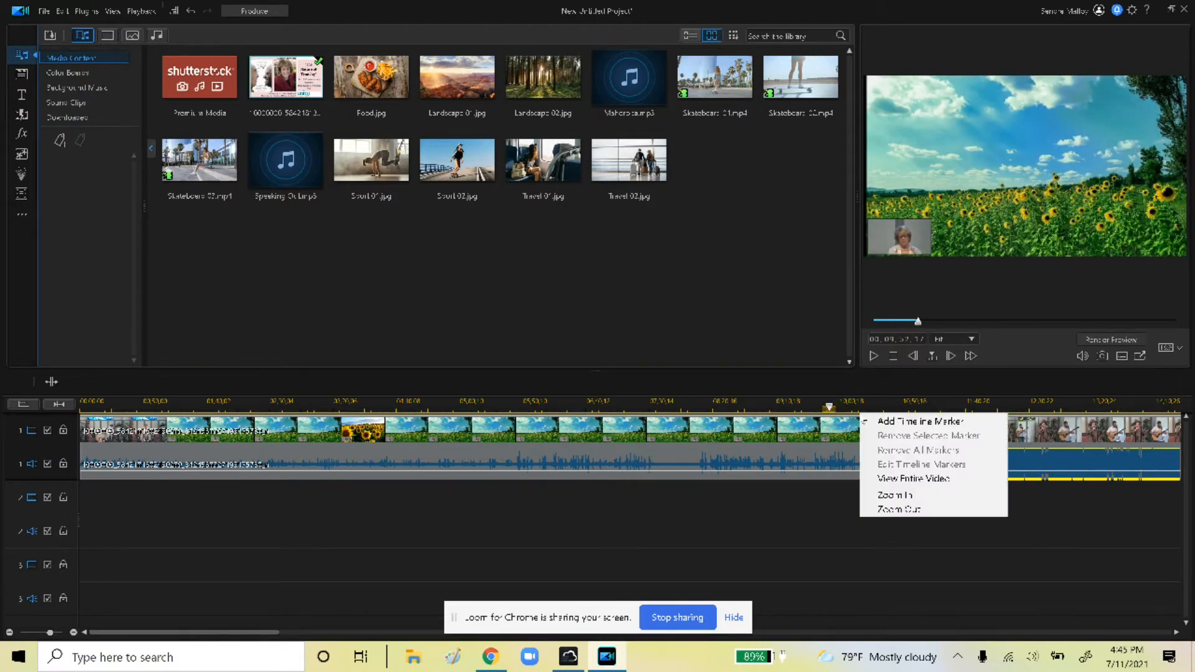
{"action": "left_click", "coordinate": [802, 378]}
{"action": "left_click_drag", "start_coordinate": [828, 372], "coordinate": [828, 411]}
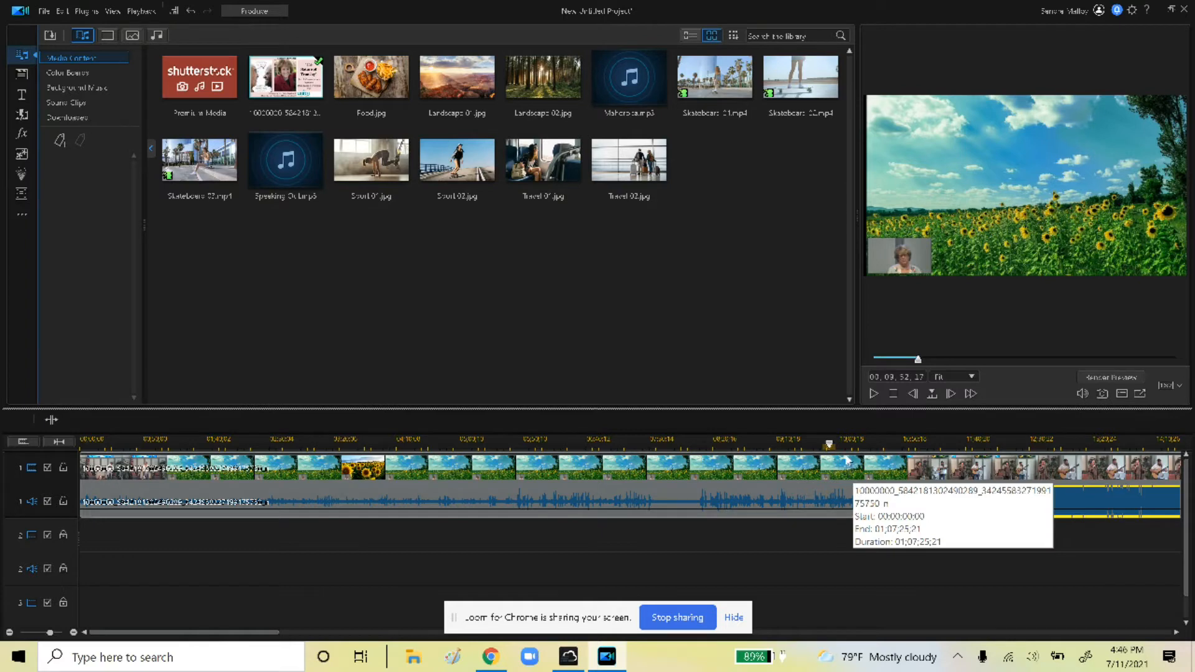
{"action": "left_click_drag", "start_coordinate": [828, 447], "coordinate": [894, 445]}
{"action": "left_click", "coordinate": [873, 392]}
{"action": "left_click", "coordinate": [873, 393]}
{"action": "mouse_move", "coordinate": [895, 439]}
{"action": "left_mouse_down"}
{"action": "mouse_move", "coordinate": [872, 444]}
{"action": "mouse_move", "coordinate": [884, 447]}
{"action": "left_mouse_up"}
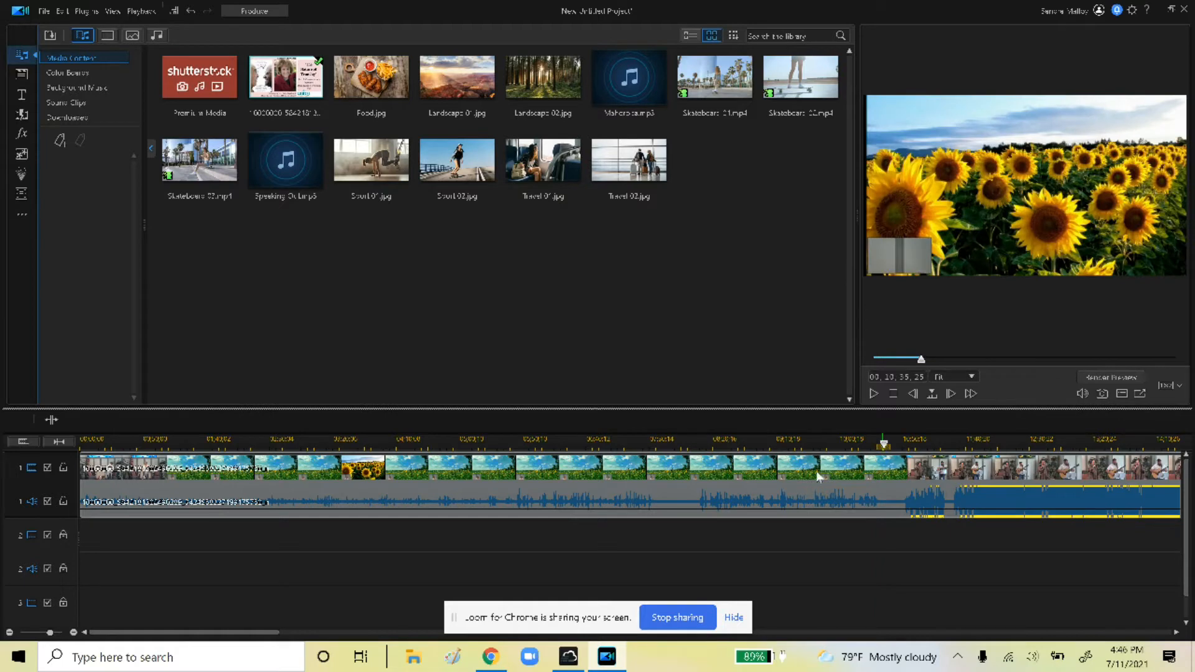
{"action": "left_click", "coordinate": [51, 420]}
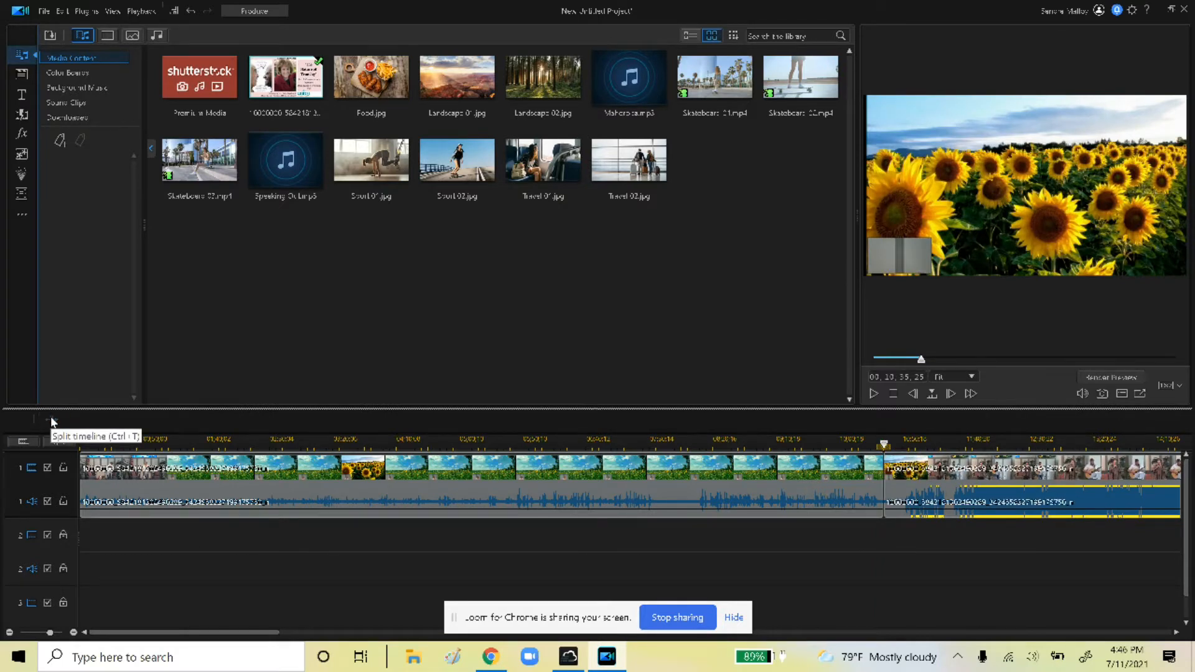
Cut the opening clip before the split using Fill Gap and Move All Clips
{"action": "right_click", "coordinate": [976, 477]}
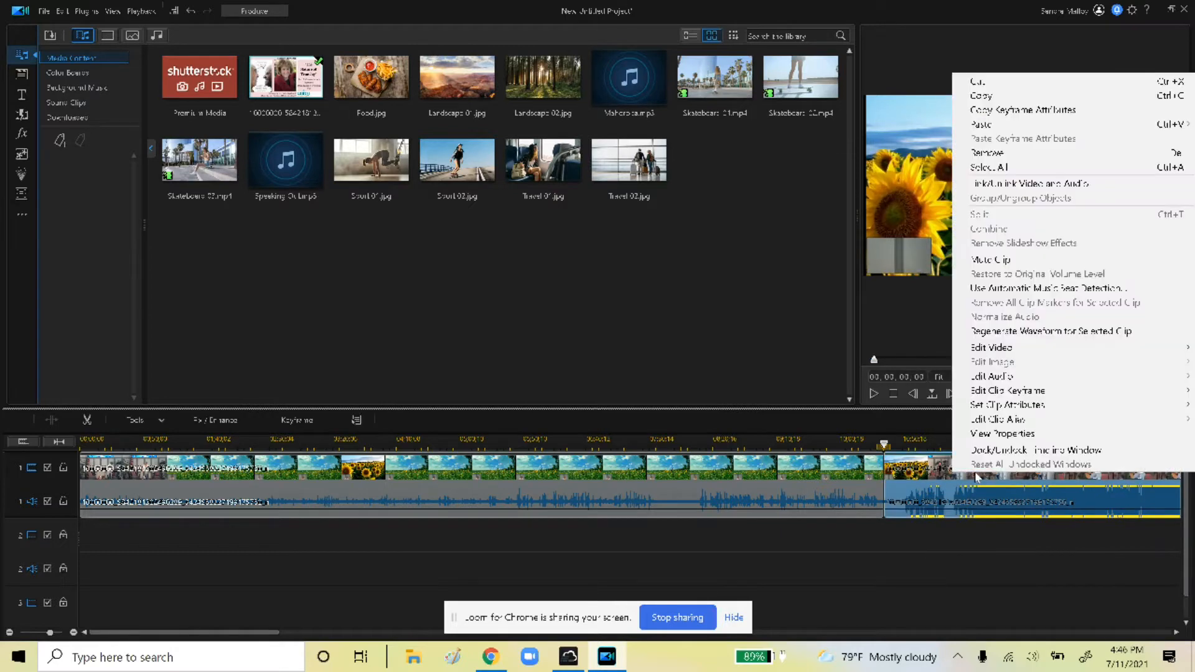
{"action": "left_click", "coordinate": [1007, 84]}
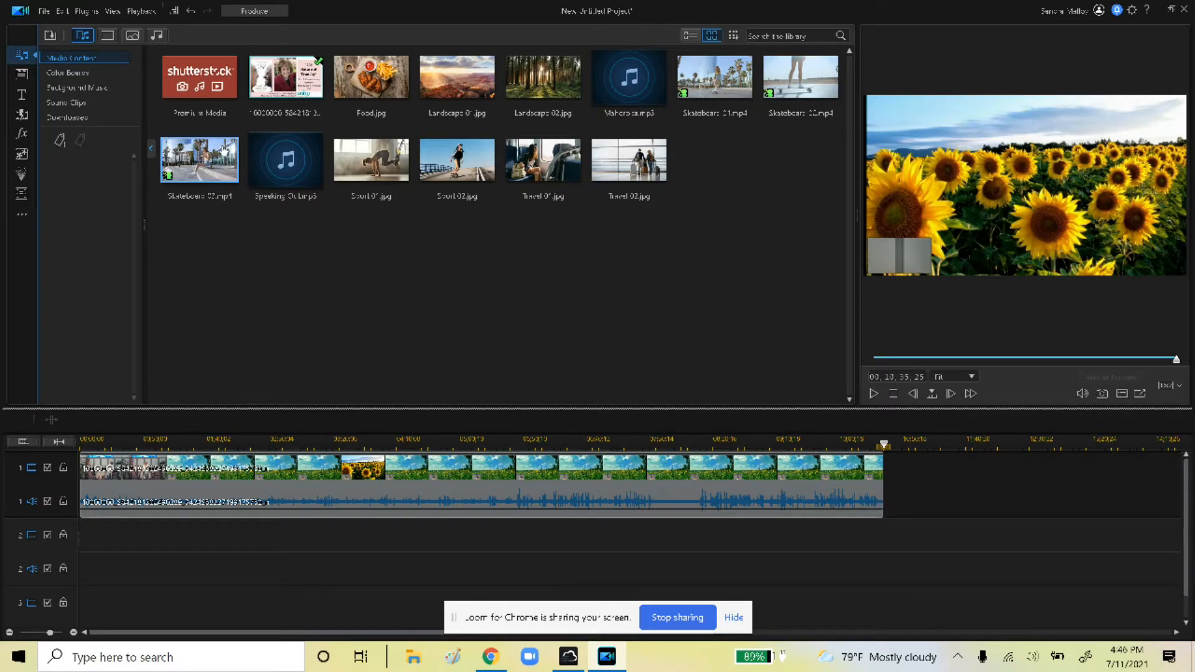
{"action": "left_click", "coordinate": [192, 12]}
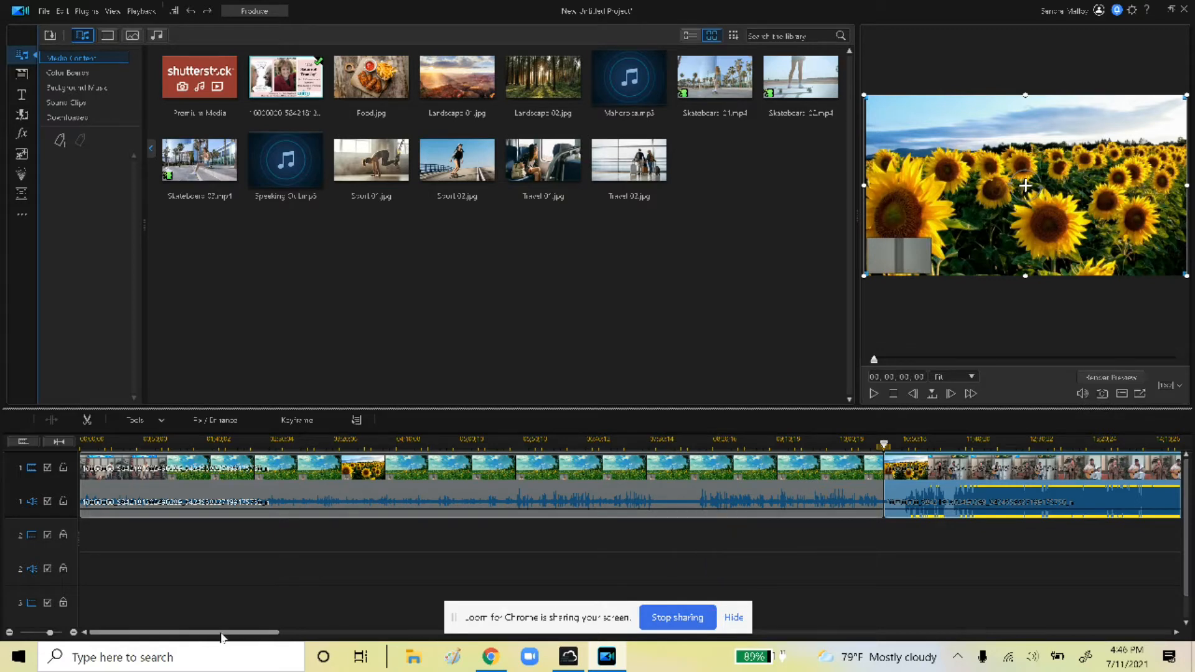
{"action": "left_click", "coordinate": [610, 505]}
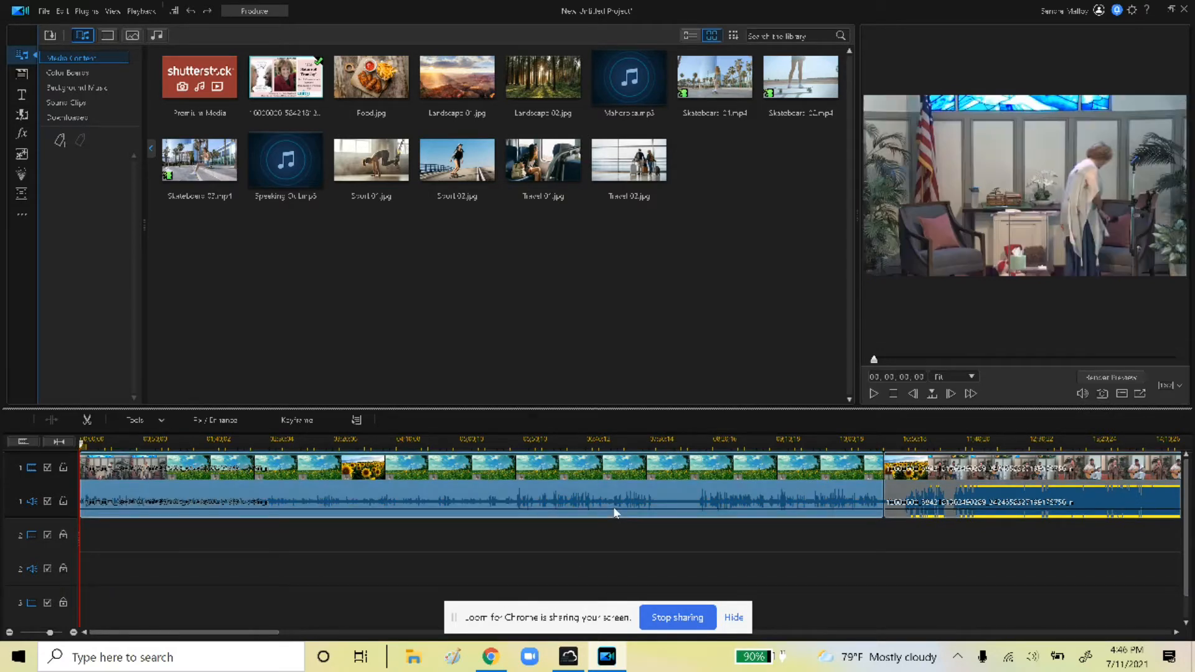
{"action": "right_click", "coordinate": [611, 507]}
{"action": "mouse_move", "coordinate": [643, 119]}
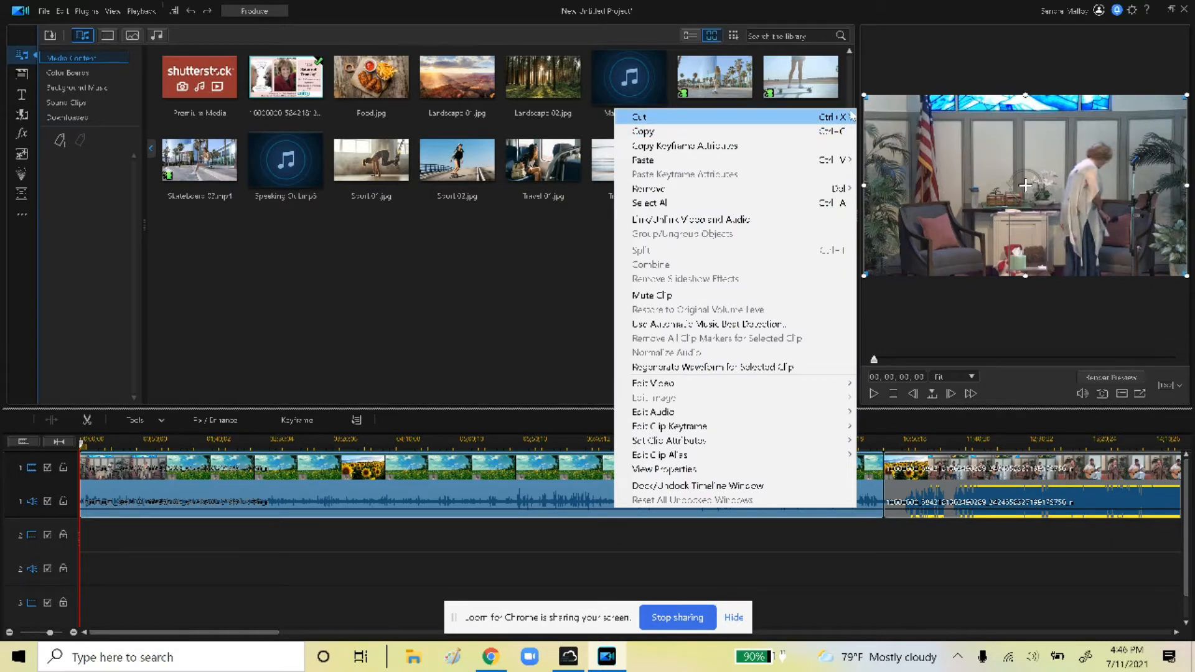
{"action": "left_click", "coordinate": [878, 132]}
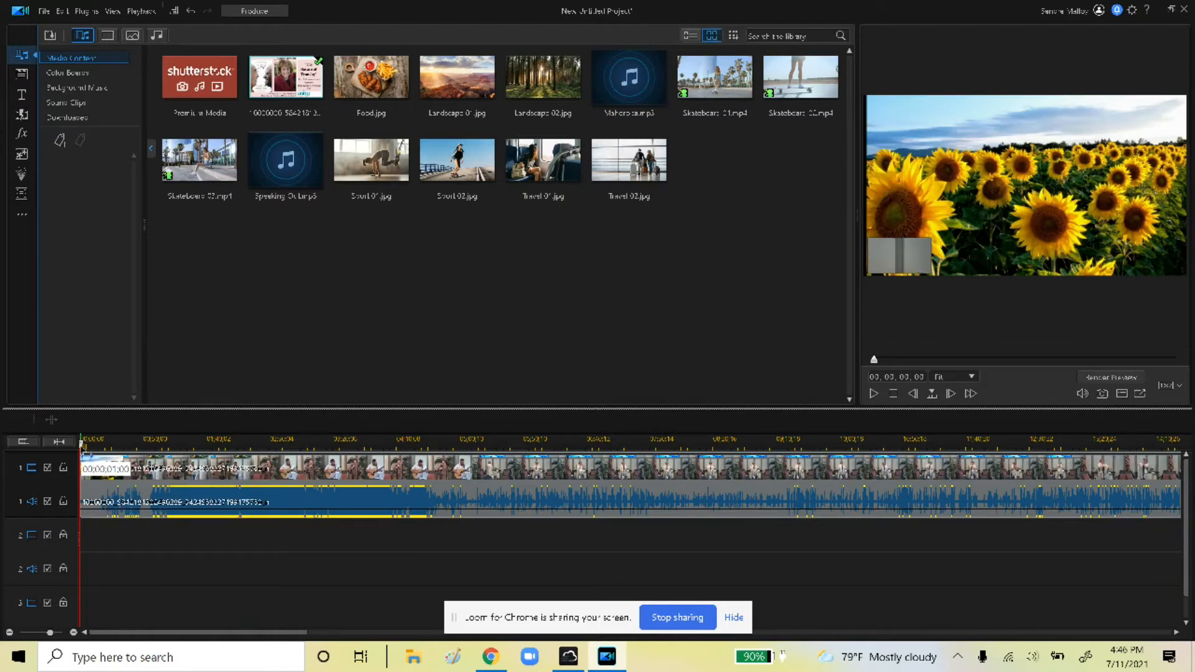
{"action": "left_click_drag", "start_coordinate": [83, 443], "coordinate": [456, 500]}
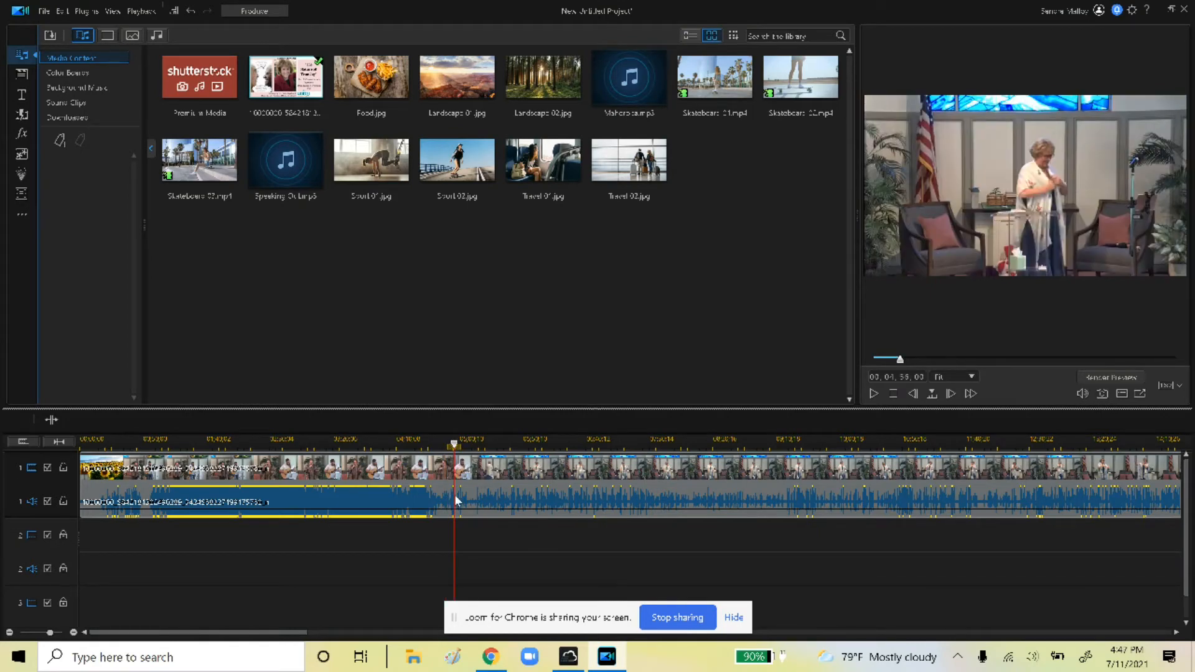
{"action": "left_click", "coordinate": [880, 393]}
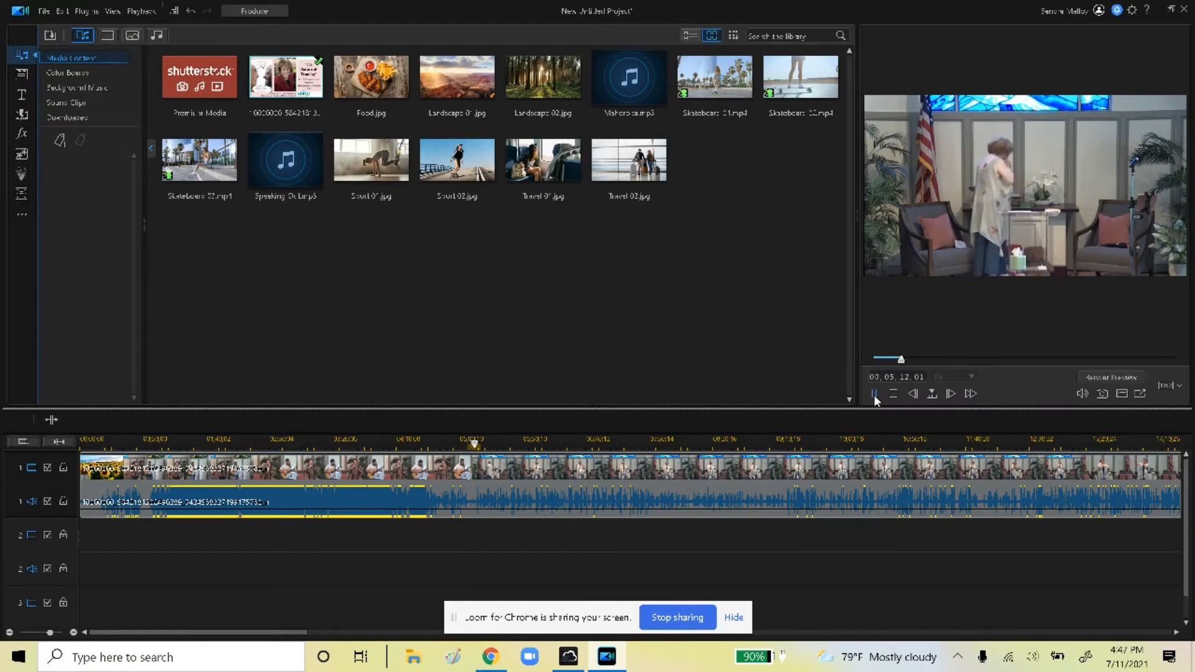
{"action": "left_click", "coordinate": [875, 394]}
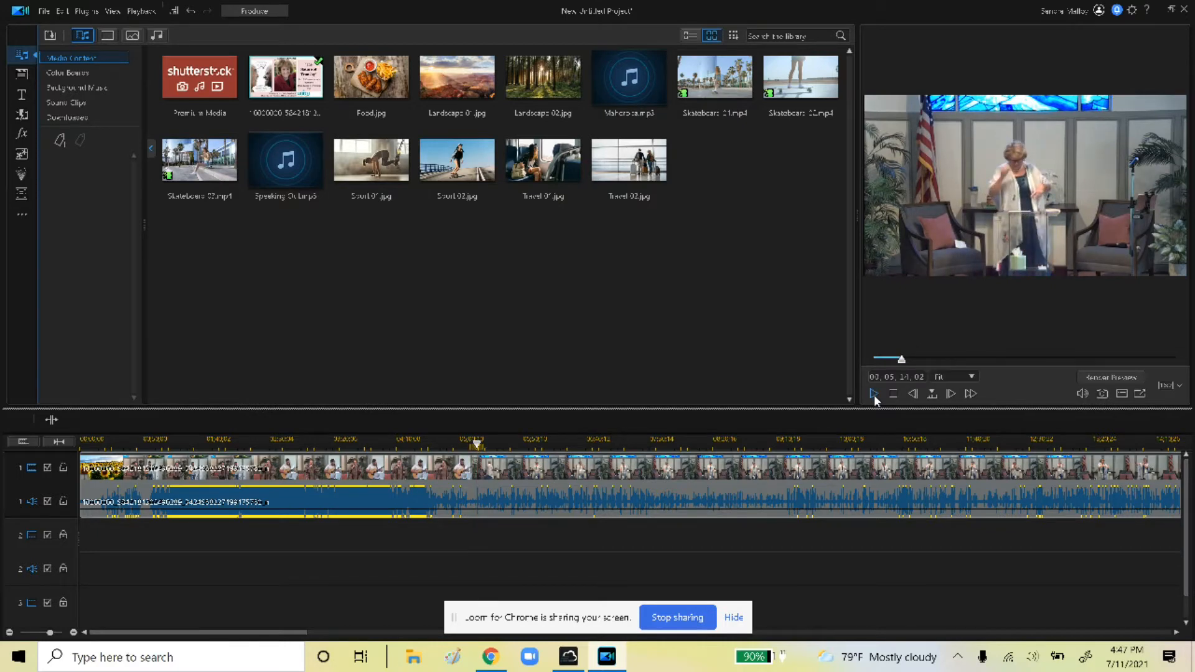
{"action": "left_click", "coordinate": [54, 420]}
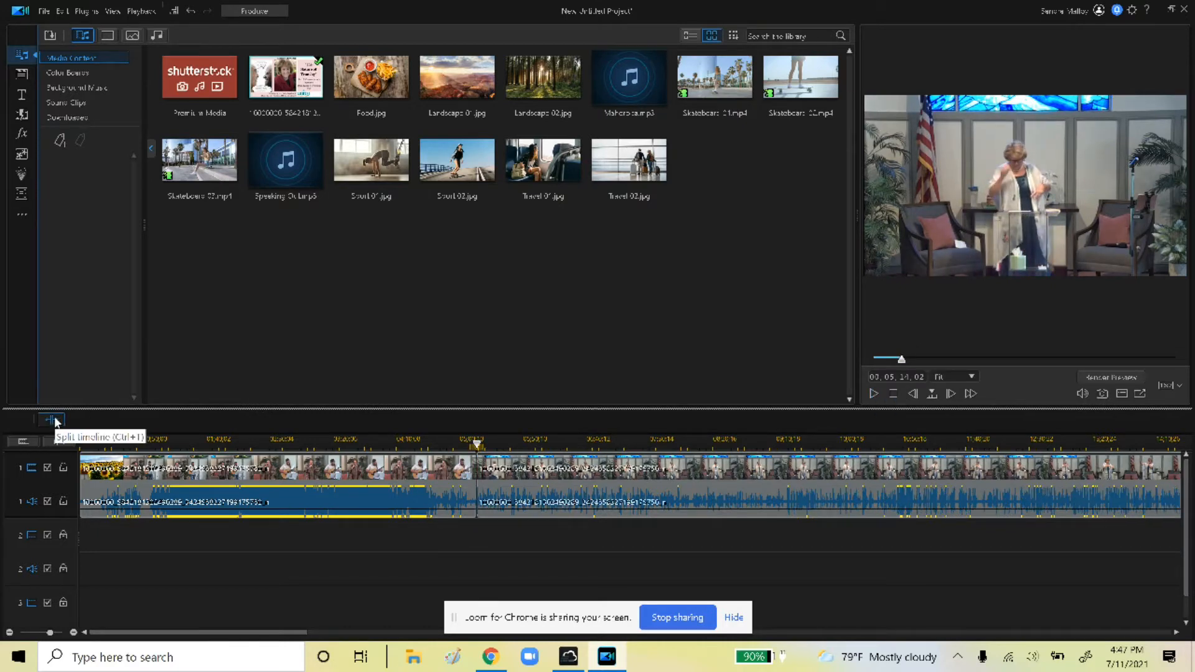
{"action": "right_click", "coordinate": [362, 485]}
{"action": "mouse_move", "coordinate": [435, 99]}
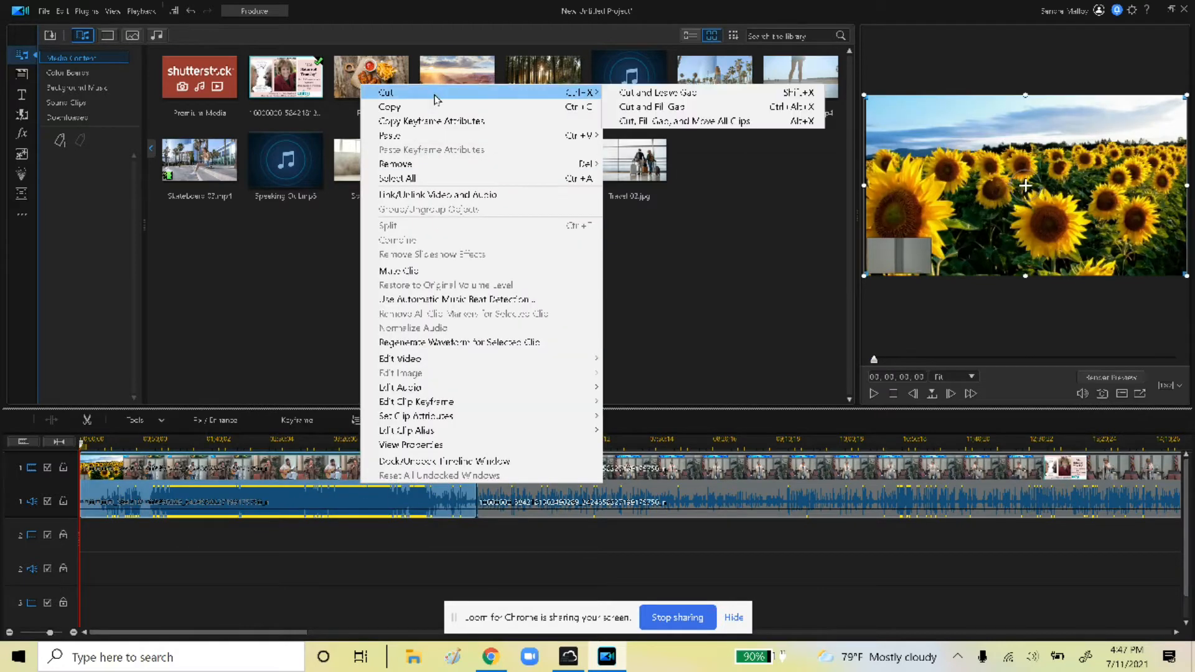
{"action": "left_click", "coordinate": [659, 120]}
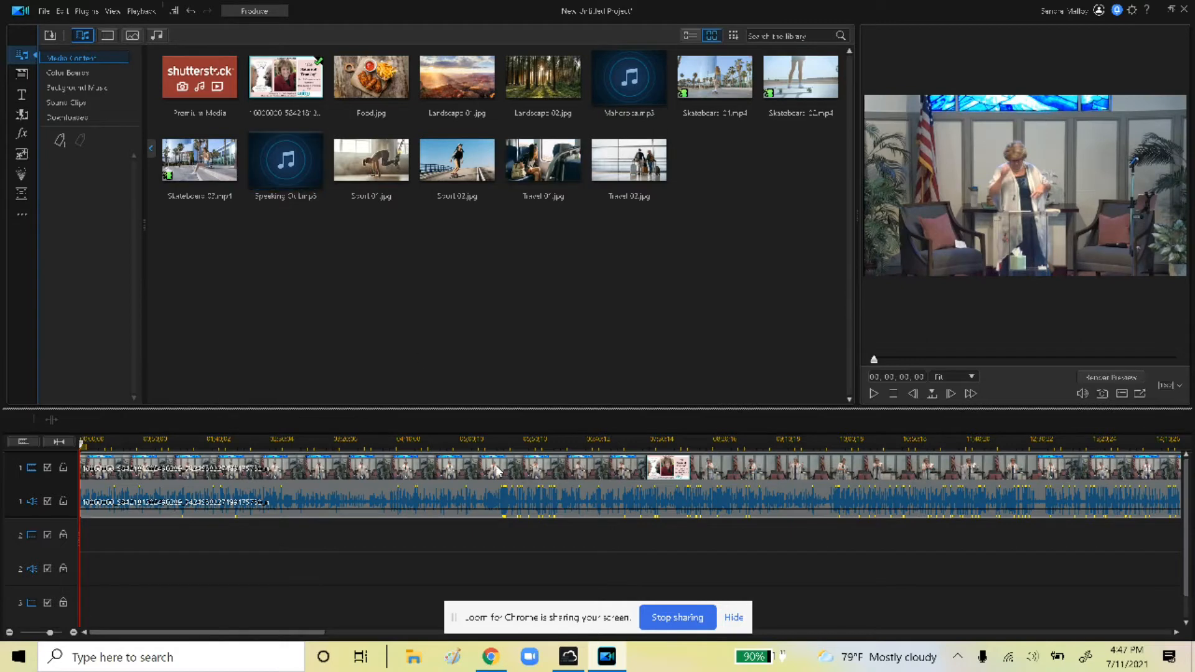
{"action": "left_click", "coordinate": [873, 394]}
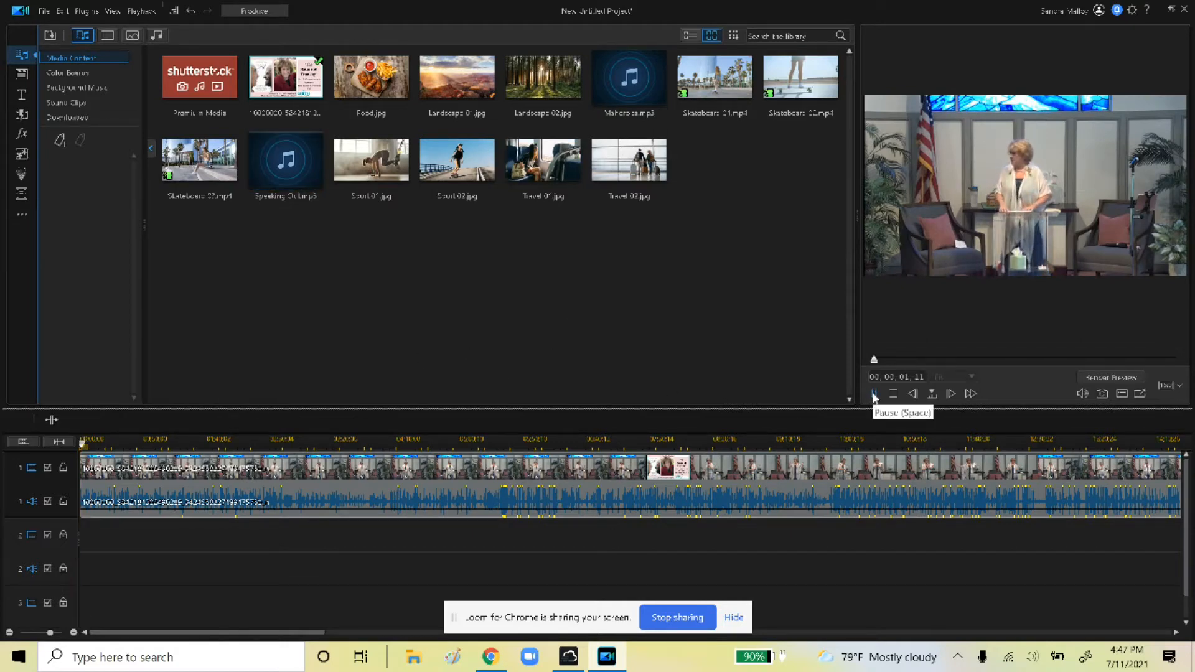
{"action": "left_click", "coordinate": [873, 394]}
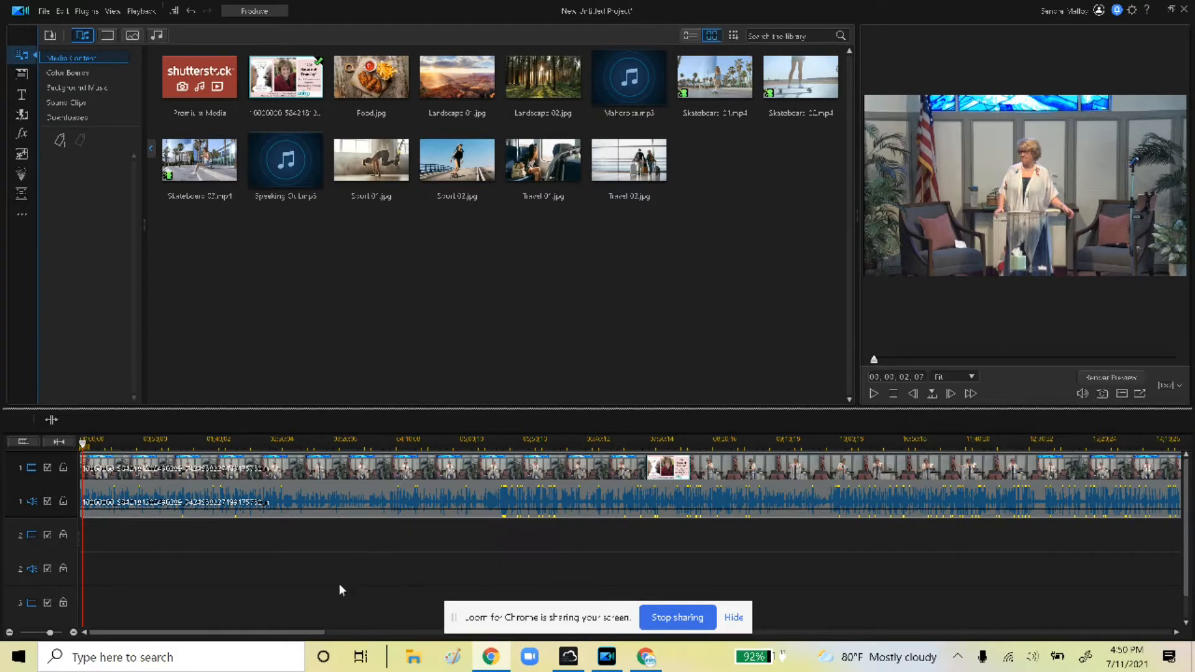
Play to the sermon's ending and split the clip at 00:33:56:03
{"action": "mouse_move", "coordinate": [300, 639]}
{"action": "left_mouse_down"}
{"action": "mouse_move", "coordinate": [679, 665]}
{"action": "mouse_move", "coordinate": [971, 641]}
{"action": "mouse_move", "coordinate": [703, 655]}
{"action": "left_mouse_up"}
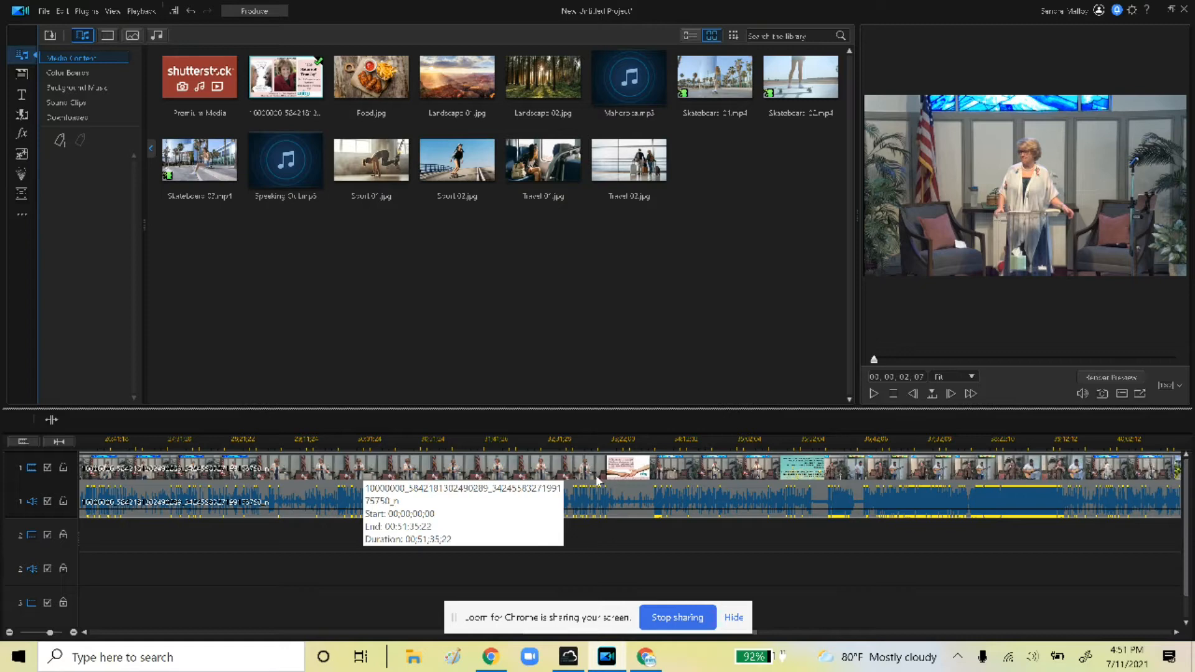
{"action": "left_click", "coordinate": [622, 476]}
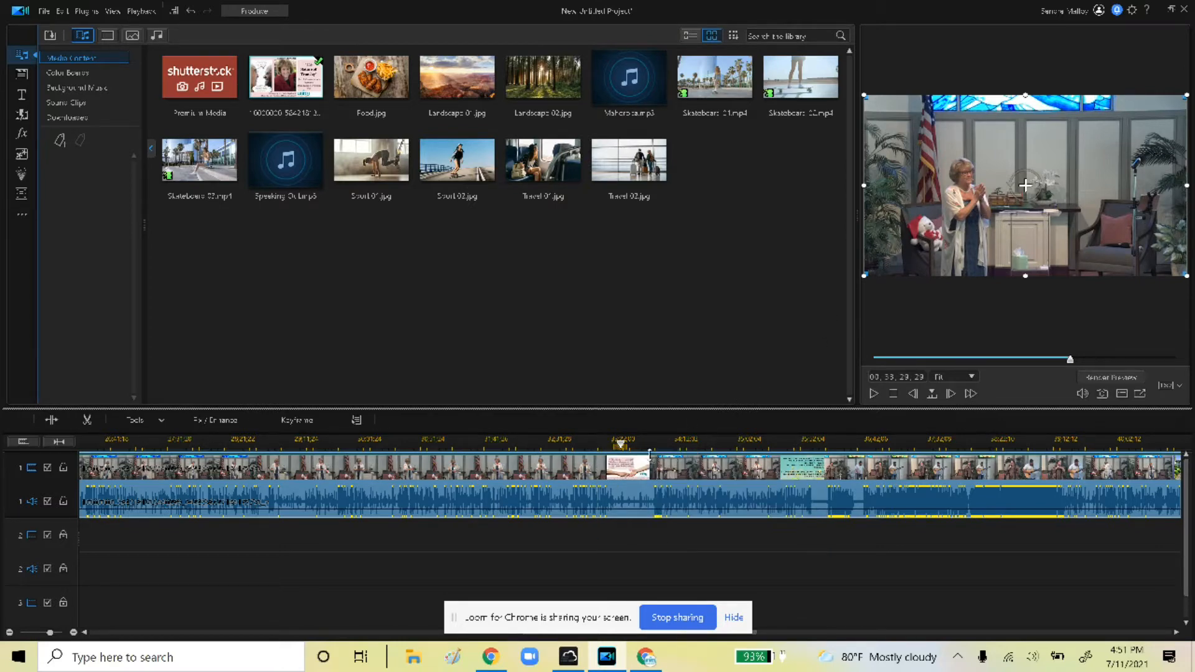
{"action": "left_click", "coordinate": [873, 394]}
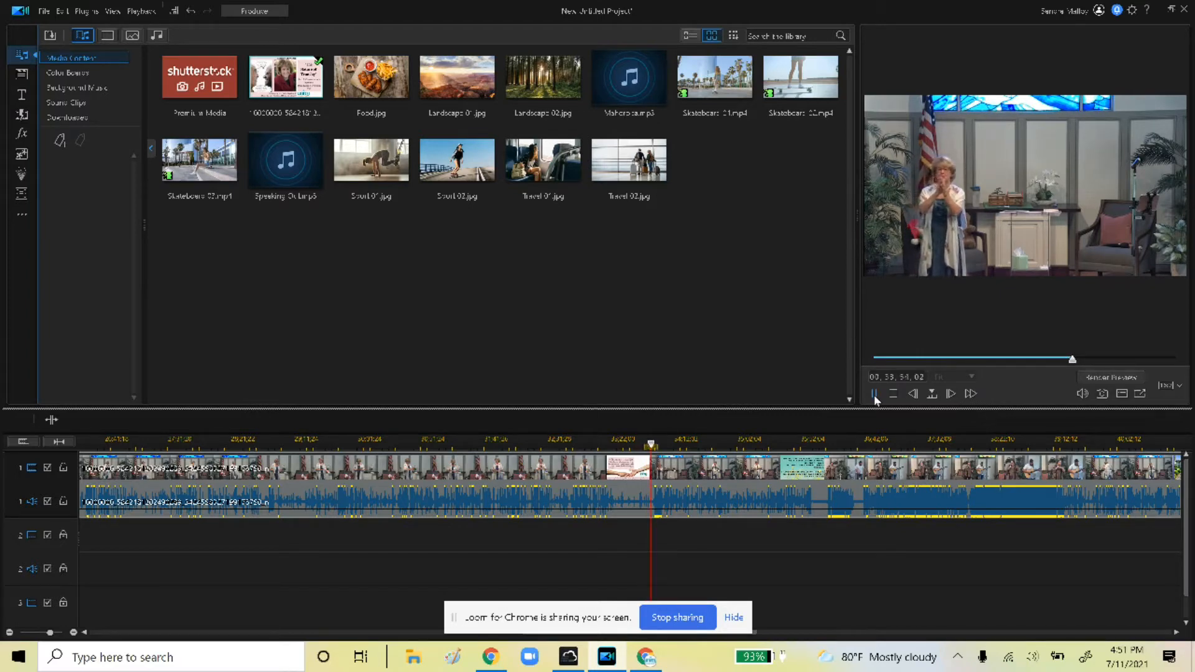
{"action": "left_click", "coordinate": [874, 395]}
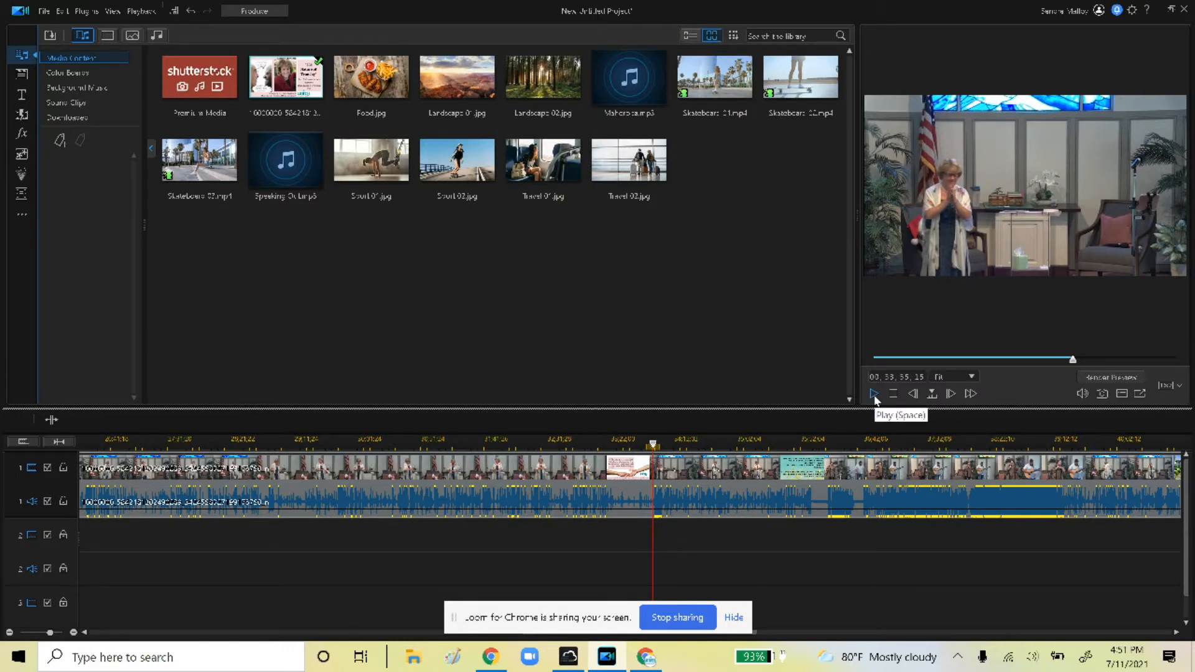
{"action": "left_click", "coordinate": [874, 394]}
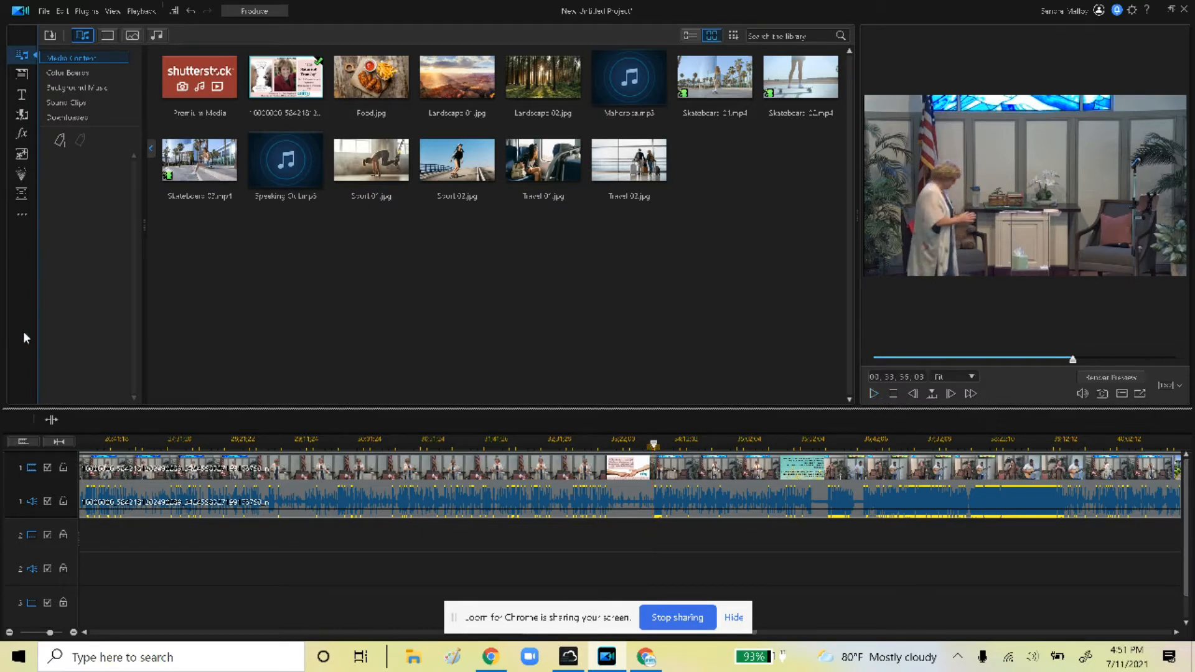
{"action": "left_click", "coordinate": [52, 419]}
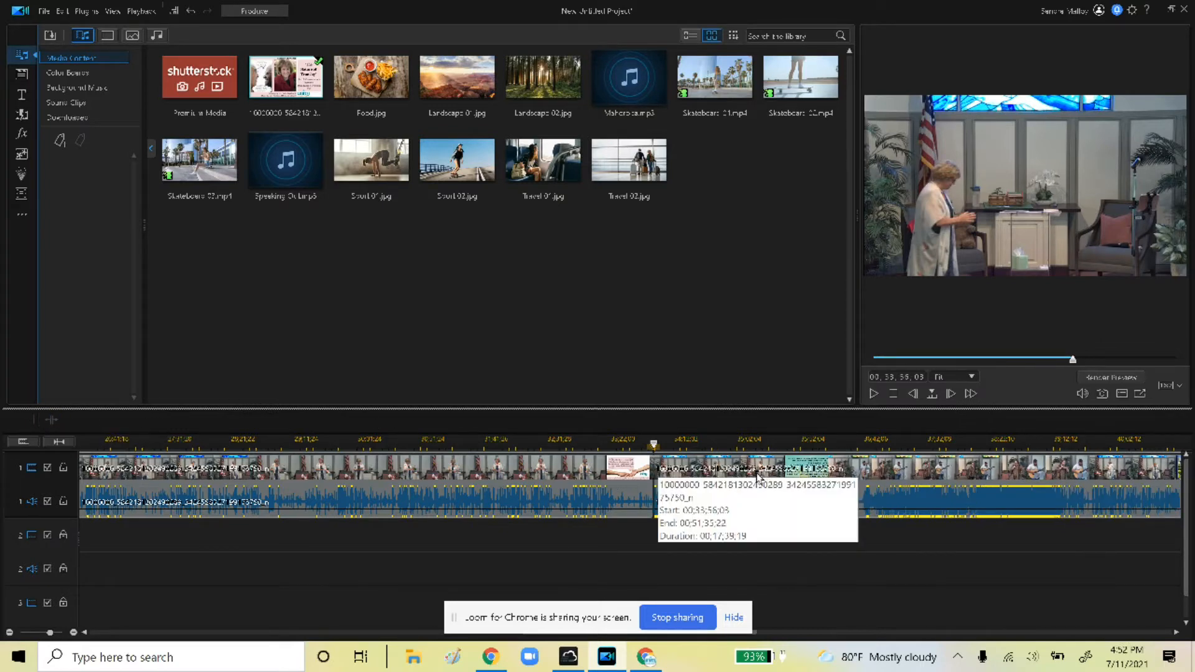
Cut the trailing clip after the split from the timeline
{"action": "left_click", "coordinate": [912, 491]}
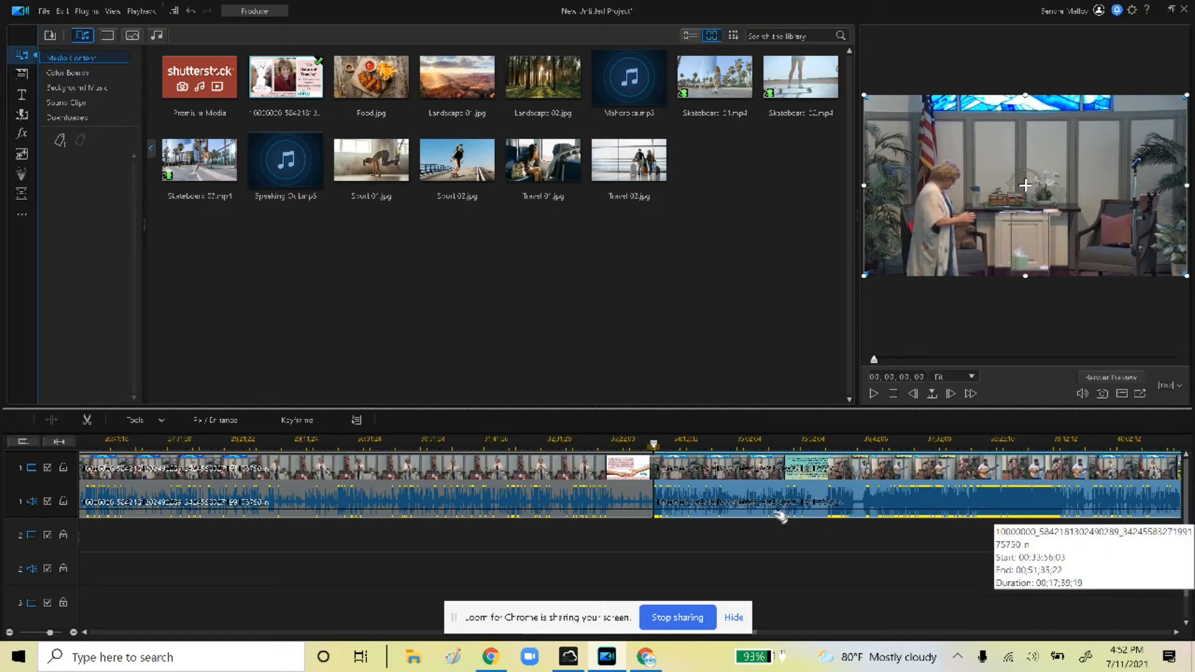
{"action": "right_click", "coordinate": [711, 500]}
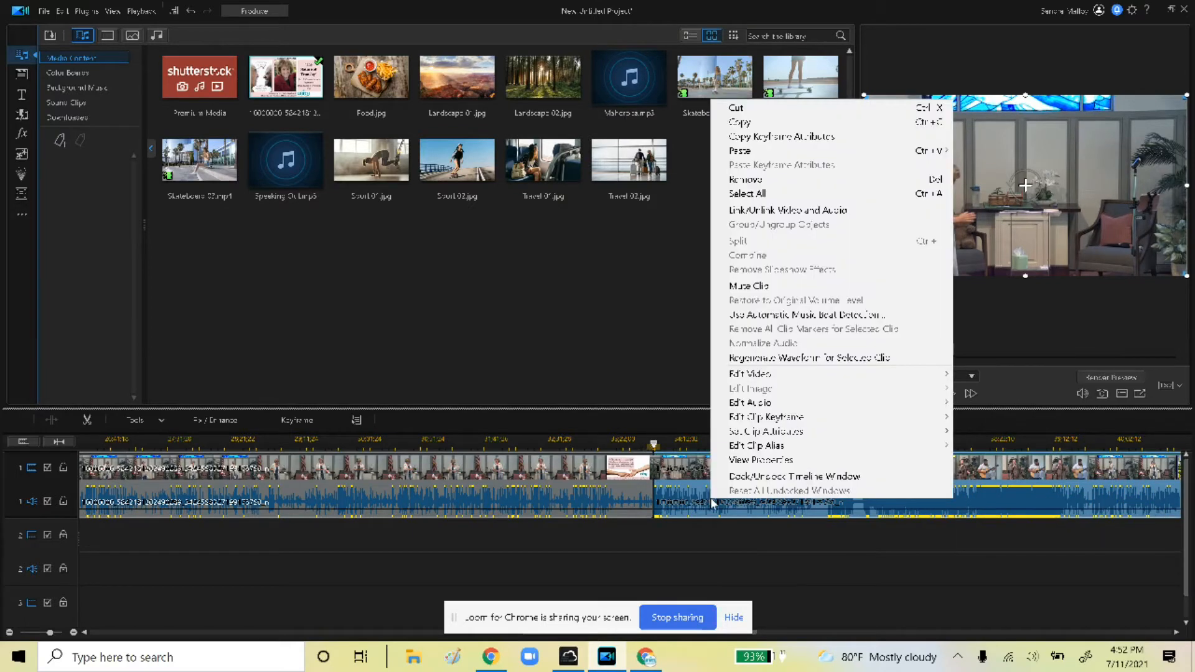
{"action": "left_click", "coordinate": [760, 112]}
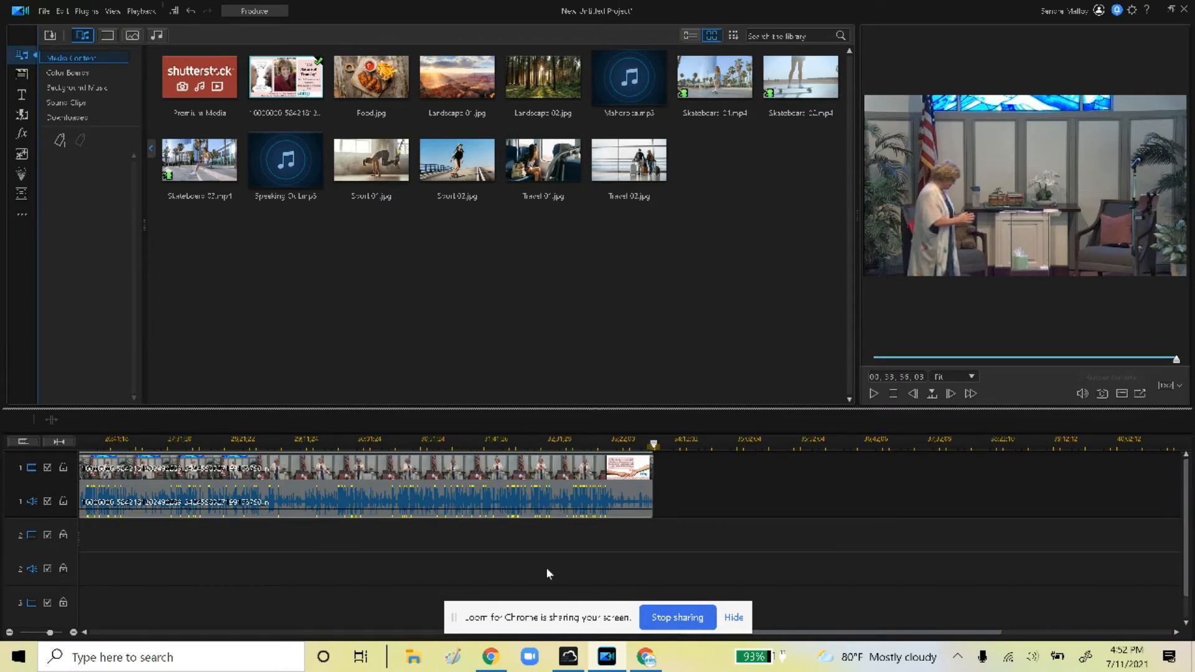
{"action": "left_click_drag", "start_coordinate": [811, 633], "coordinate": [148, 656]}
{"action": "mouse_move", "coordinate": [250, 632]}
{"action": "left_mouse_down"}
{"action": "mouse_move", "coordinate": [879, 632]}
{"action": "mouse_move", "coordinate": [251, 632]}
{"action": "left_mouse_up"}
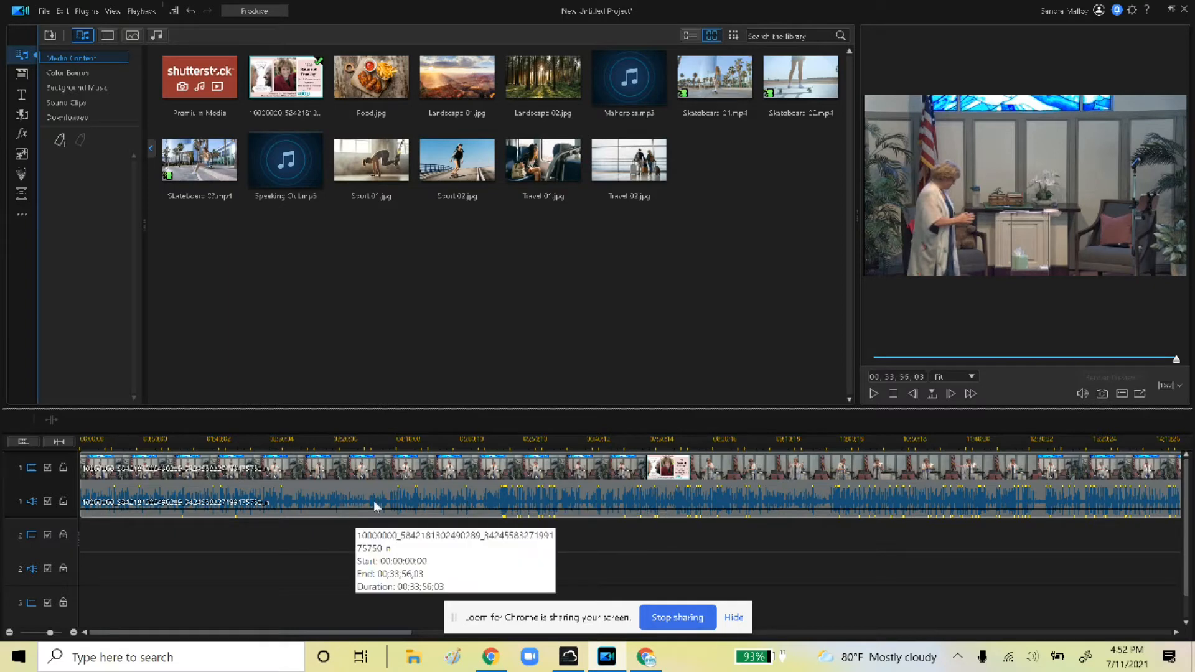
{"action": "left_click", "coordinate": [240, 501]}
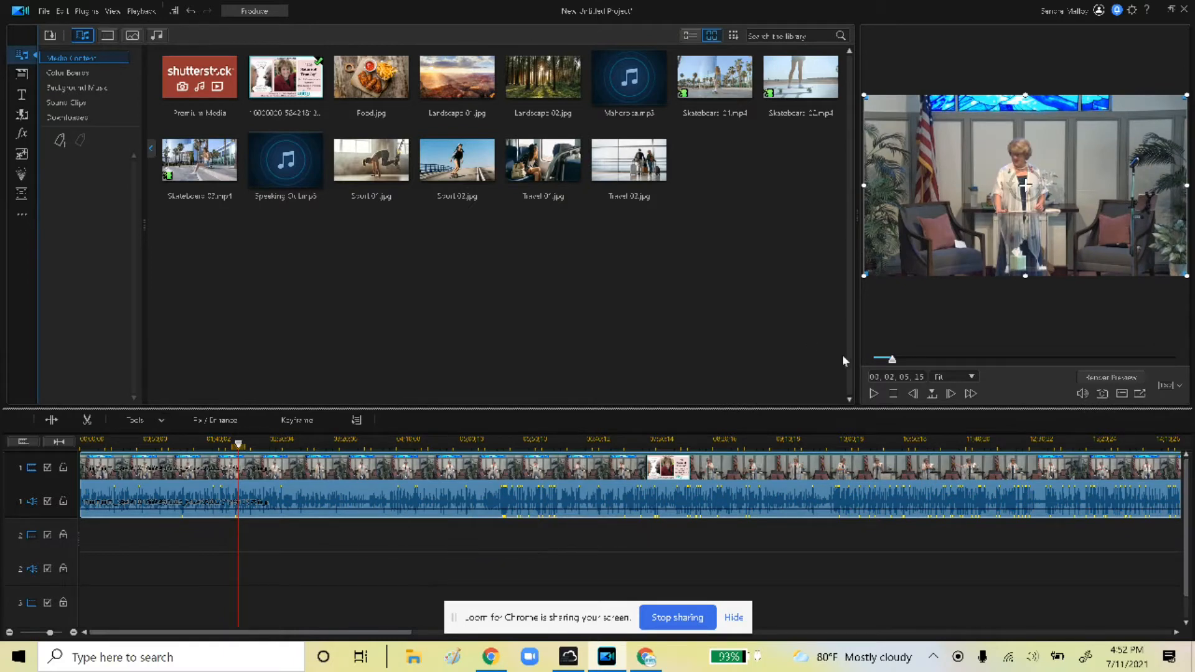
{"action": "left_click", "coordinate": [874, 394]}
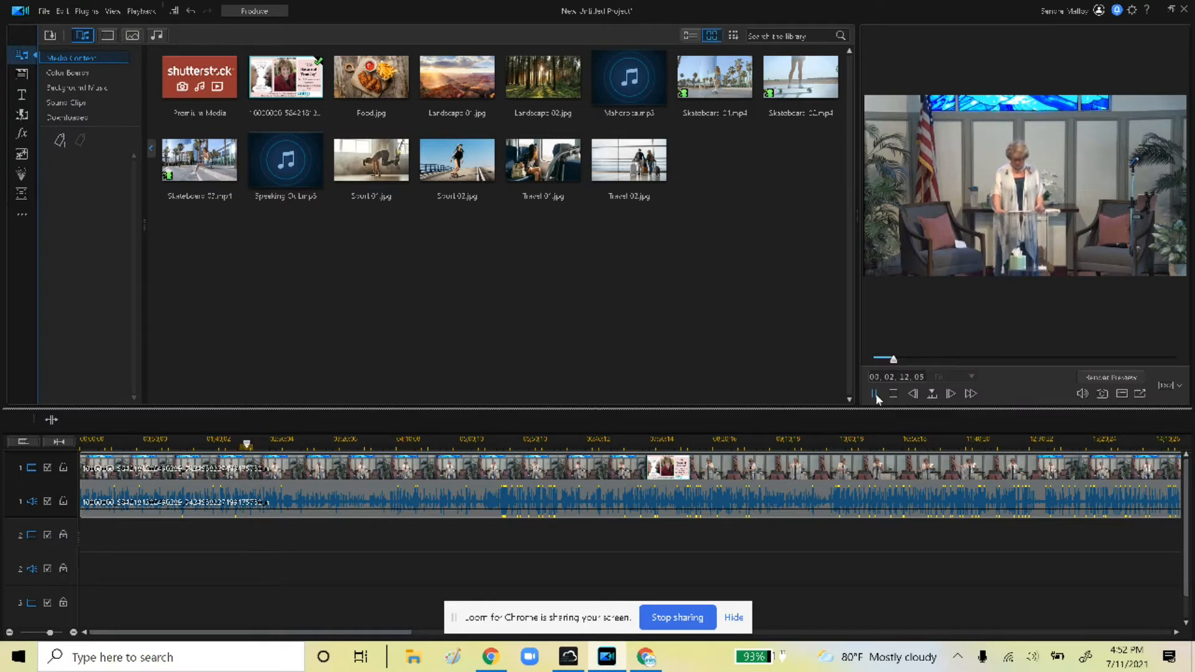
{"action": "left_click", "coordinate": [875, 394]}
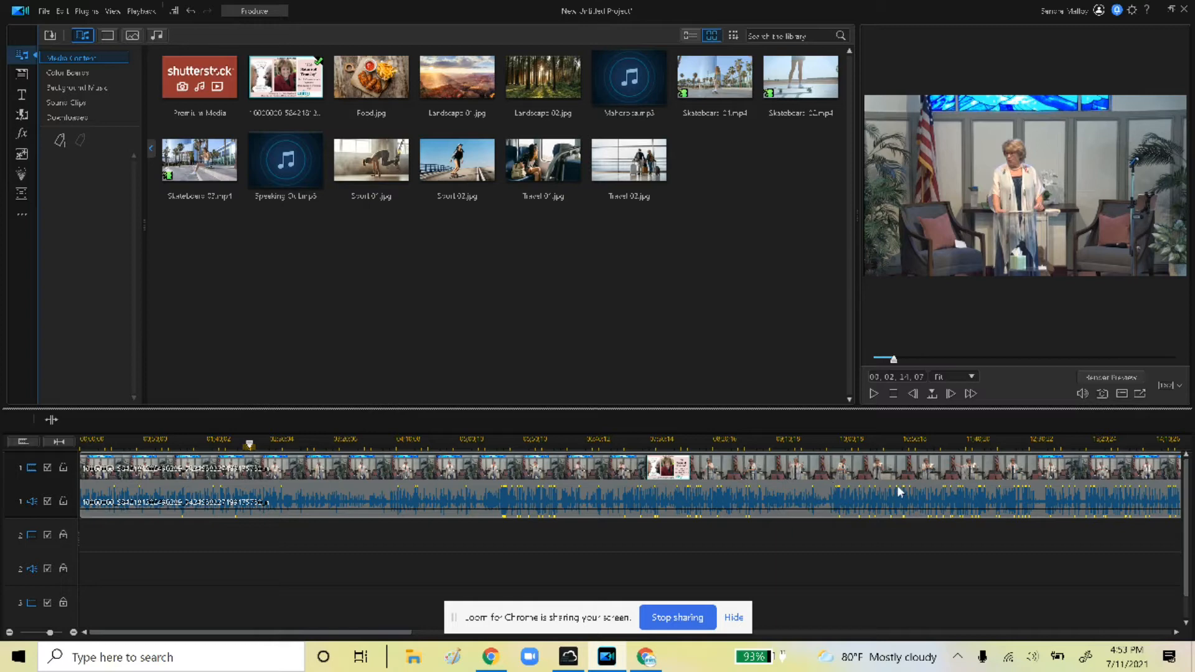
{"action": "left_click_drag", "start_coordinate": [381, 638], "coordinate": [467, 636]}
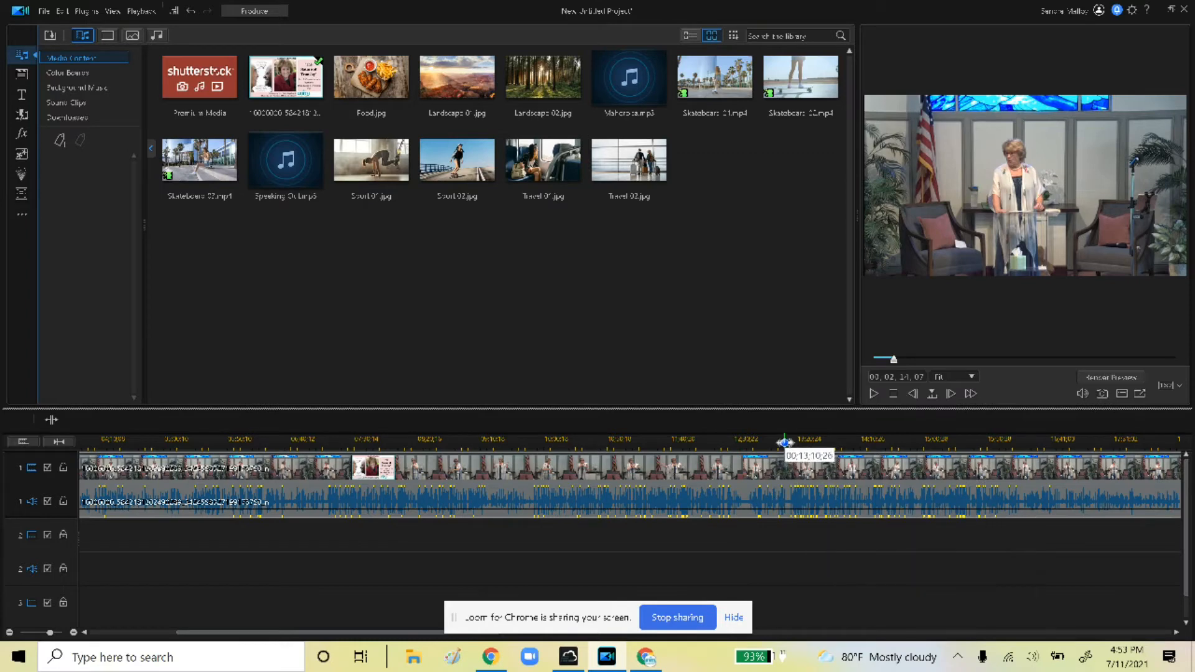
{"action": "left_click", "coordinate": [779, 442]}
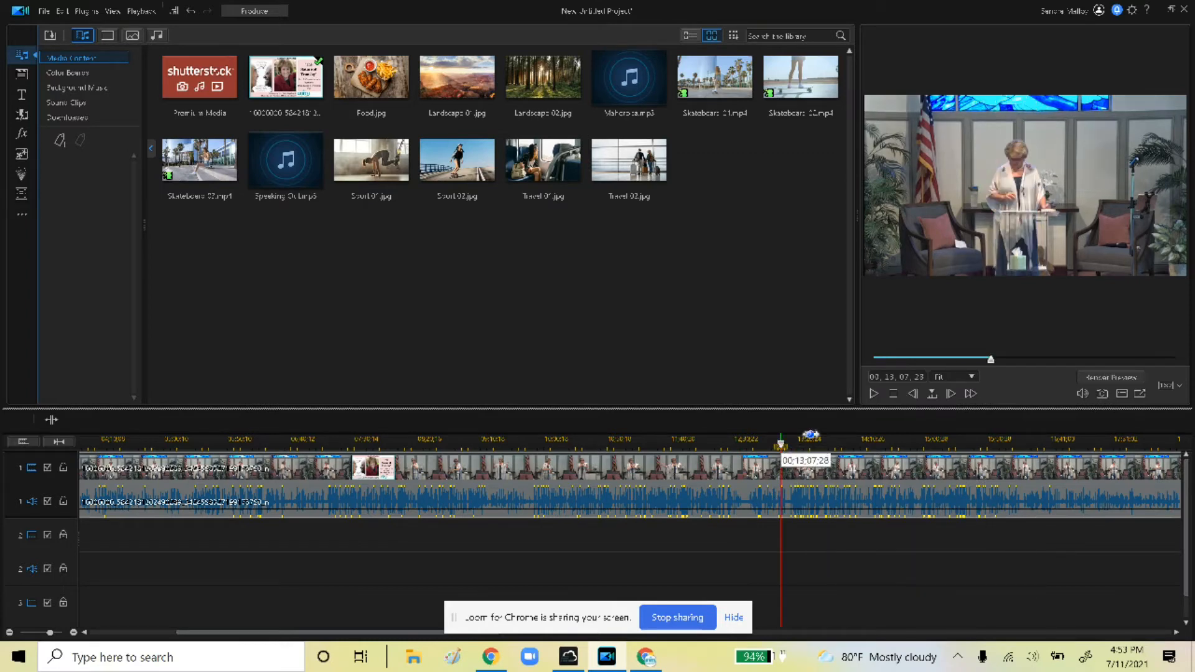
{"action": "left_click", "coordinate": [875, 395]}
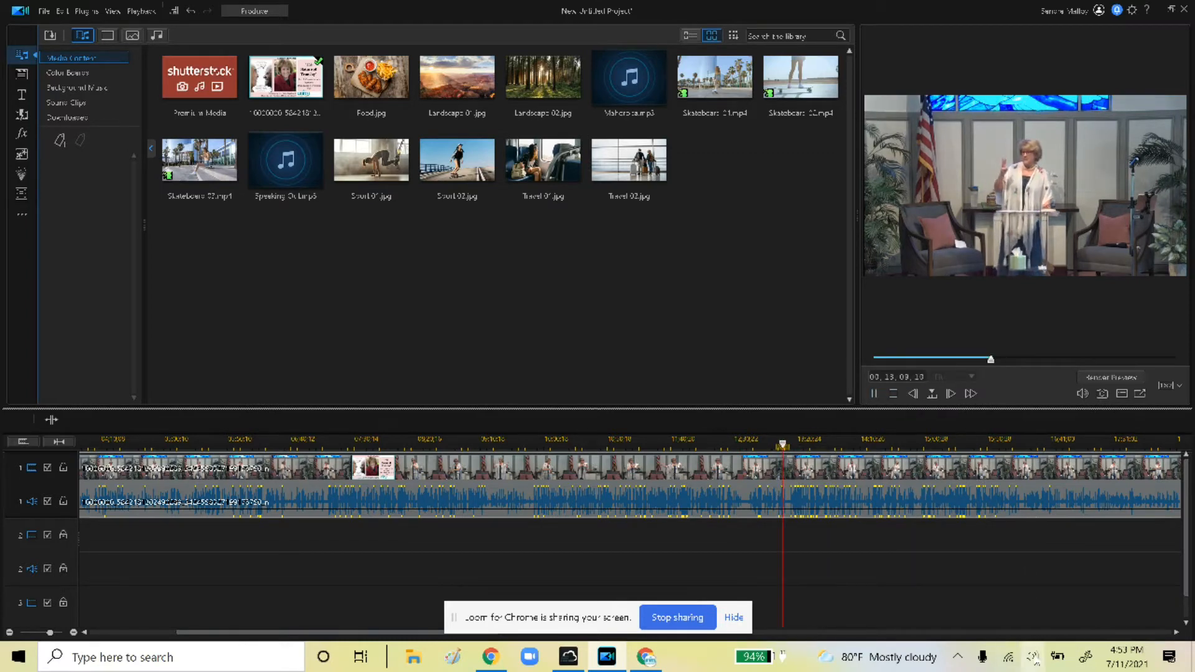
{"action": "left_click", "coordinate": [1033, 657]}
{"action": "left_click", "coordinate": [1059, 619]}
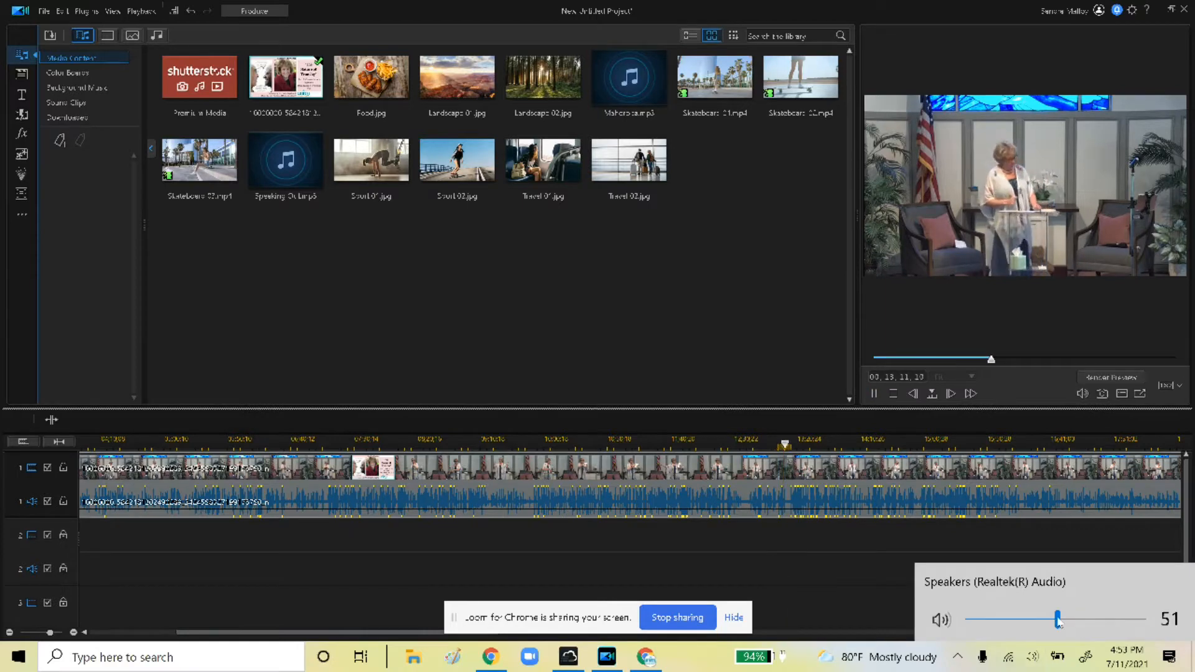
{"action": "left_click", "coordinate": [1082, 394]}
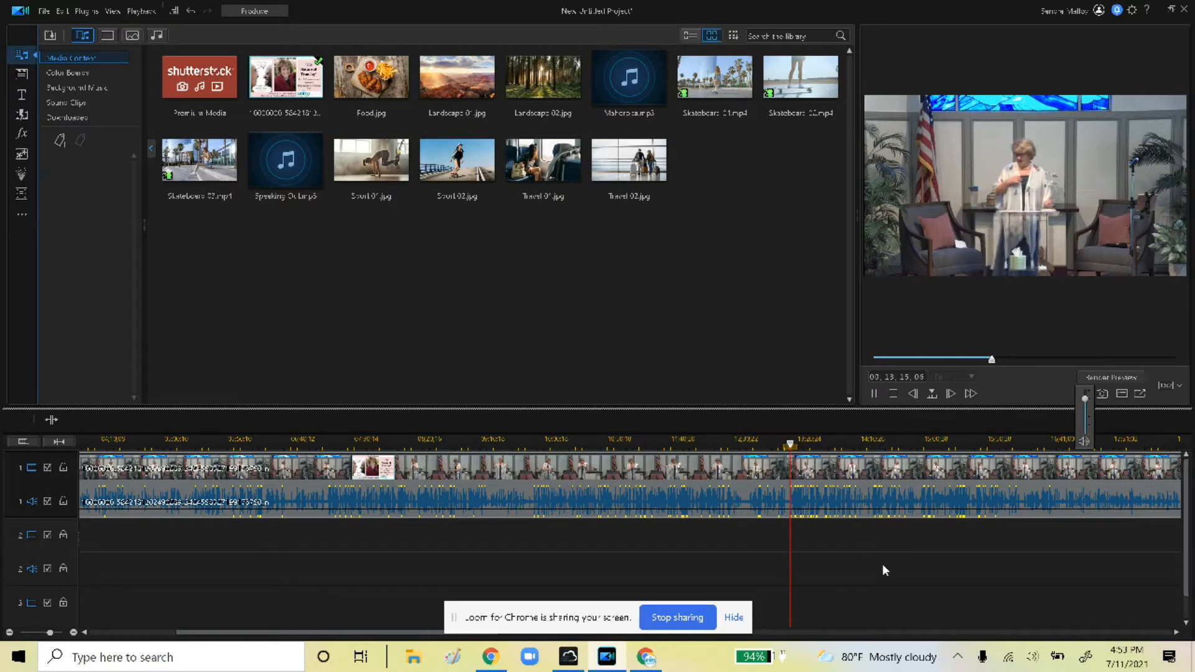
{"action": "left_click", "coordinate": [873, 395]}
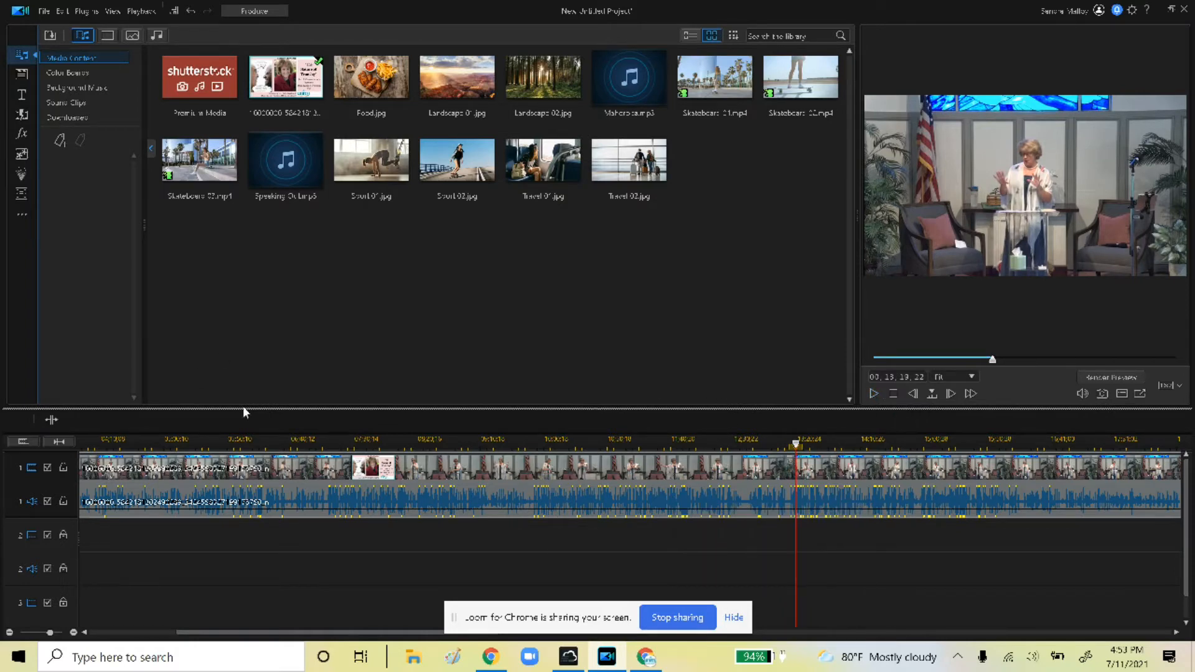
{"action": "left_click", "coordinate": [260, 506]}
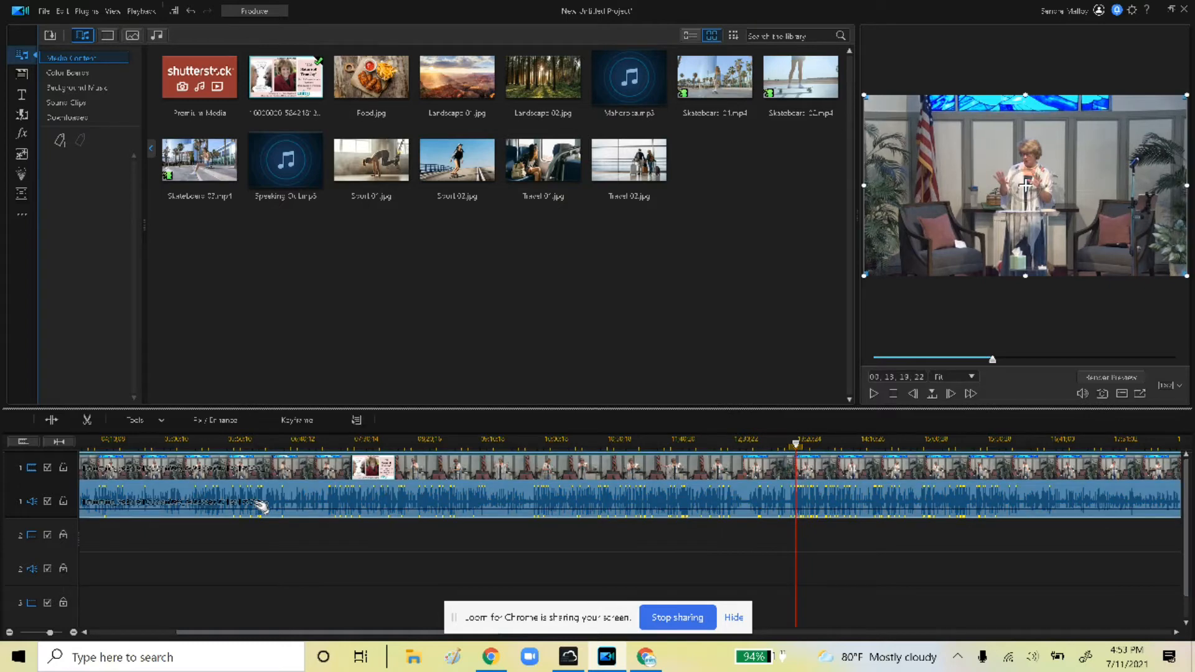
Add a fade-in and fade-out to the sermon clip in PiP Designer
{"action": "left_click", "coordinate": [141, 420]}
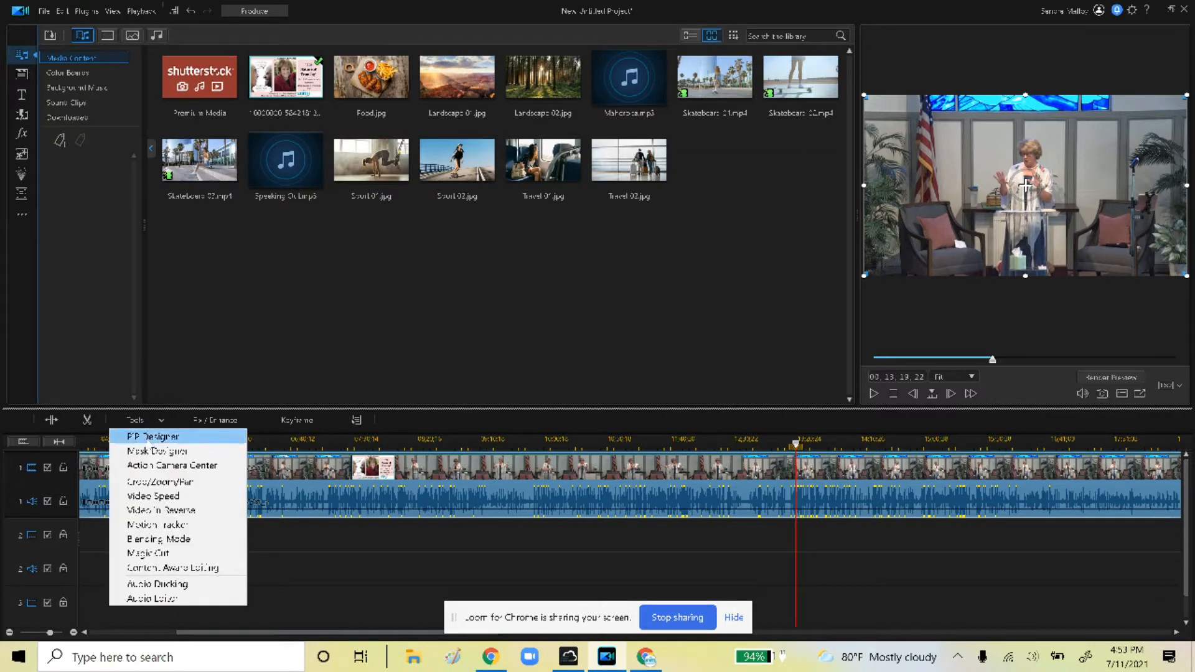
{"action": "left_click", "coordinate": [149, 437]}
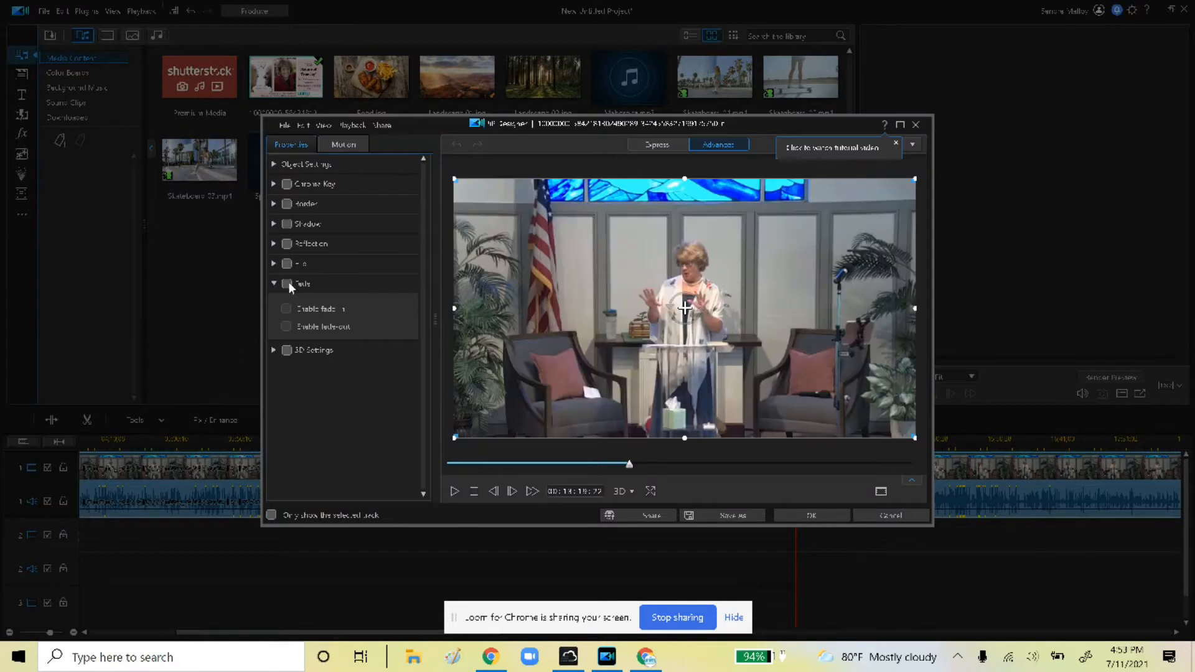
{"action": "left_click", "coordinate": [287, 284]}
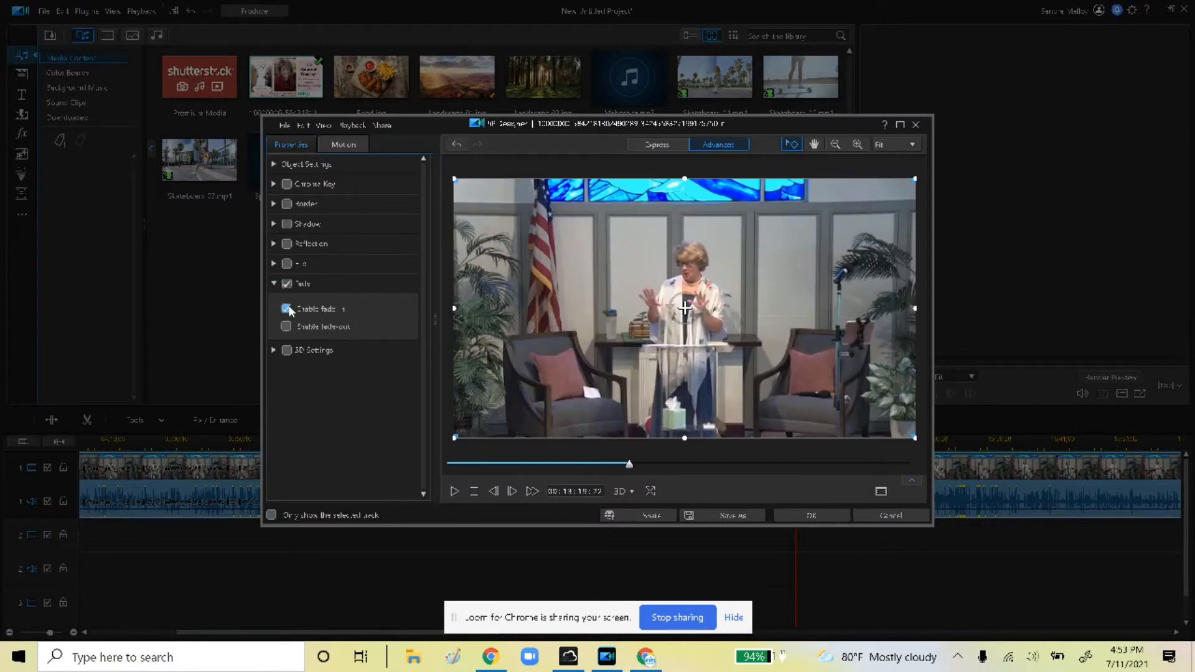
{"action": "left_click", "coordinate": [287, 328]}
{"action": "left_click", "coordinate": [828, 518]}
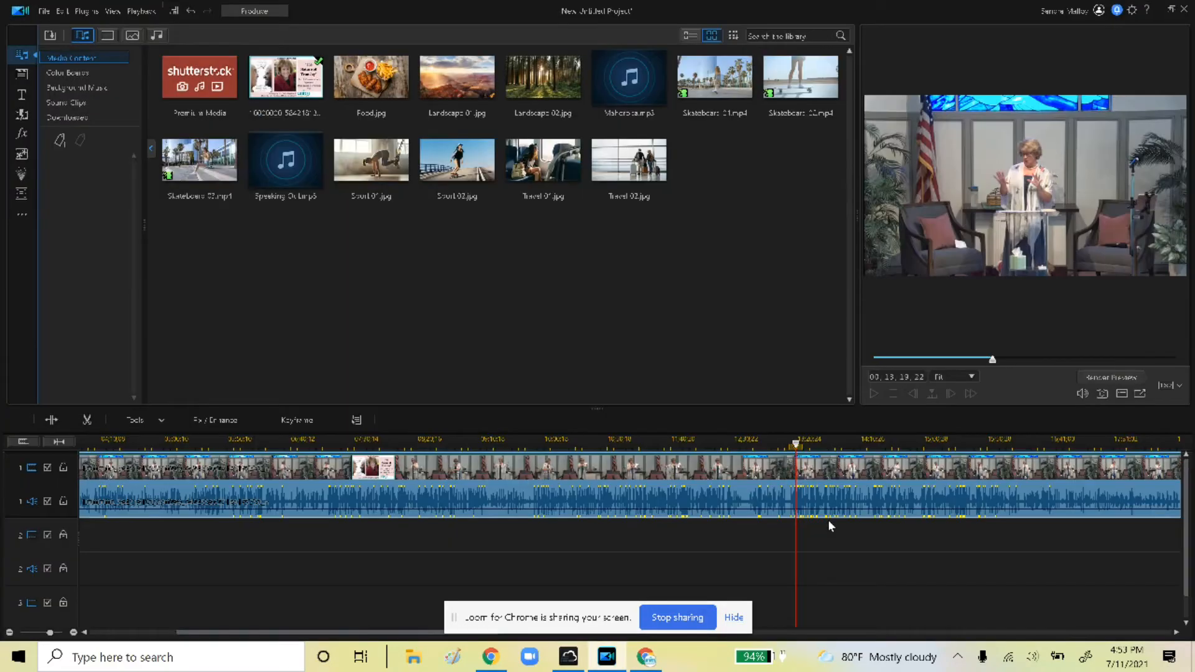
Preview the sermon's fade-in and fade-out, then switch to the Produce page
{"action": "left_click_drag", "start_coordinate": [376, 632], "coordinate": [290, 632]}
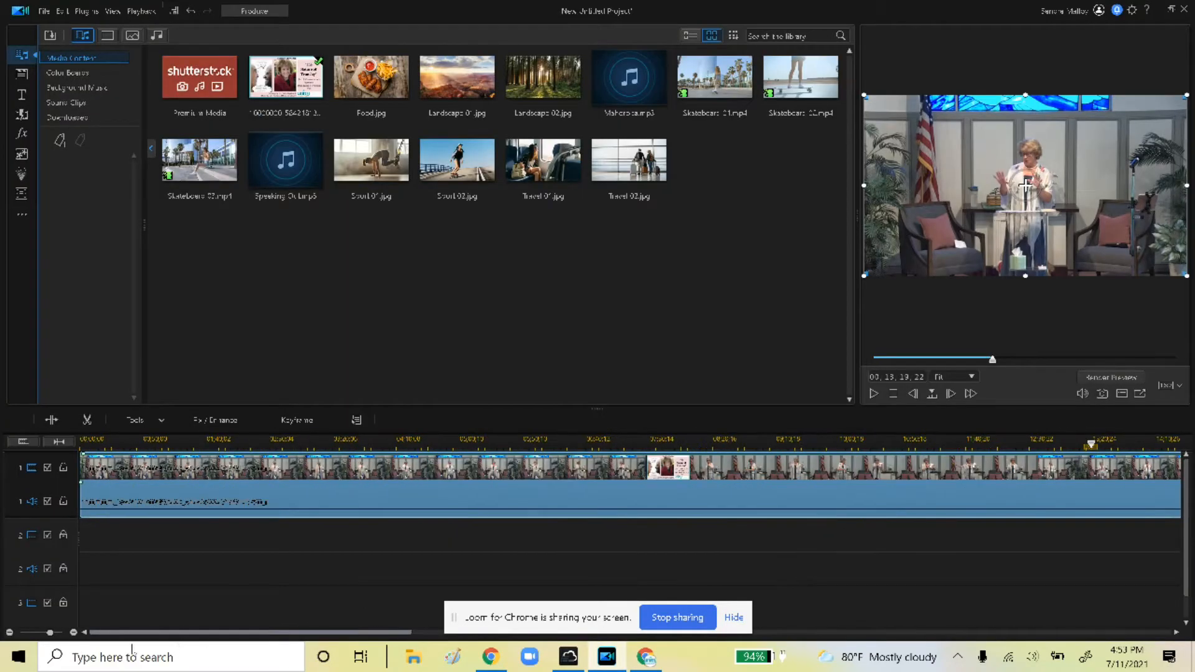
{"action": "left_click", "coordinate": [81, 443]}
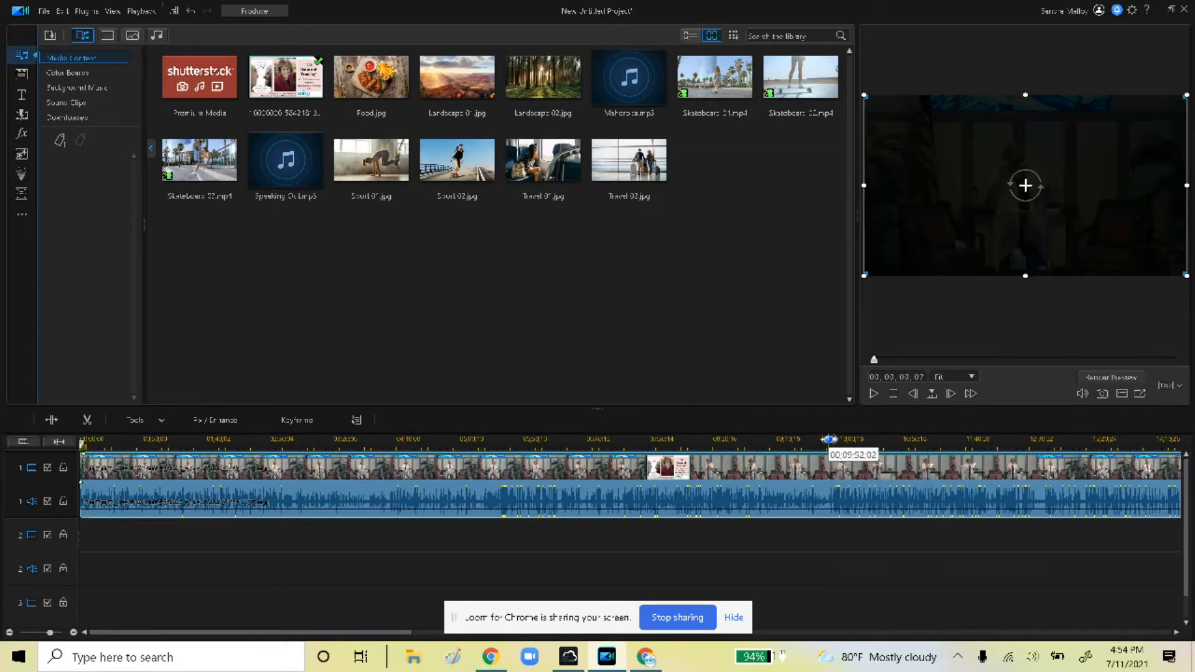
{"action": "left_click", "coordinate": [874, 394]}
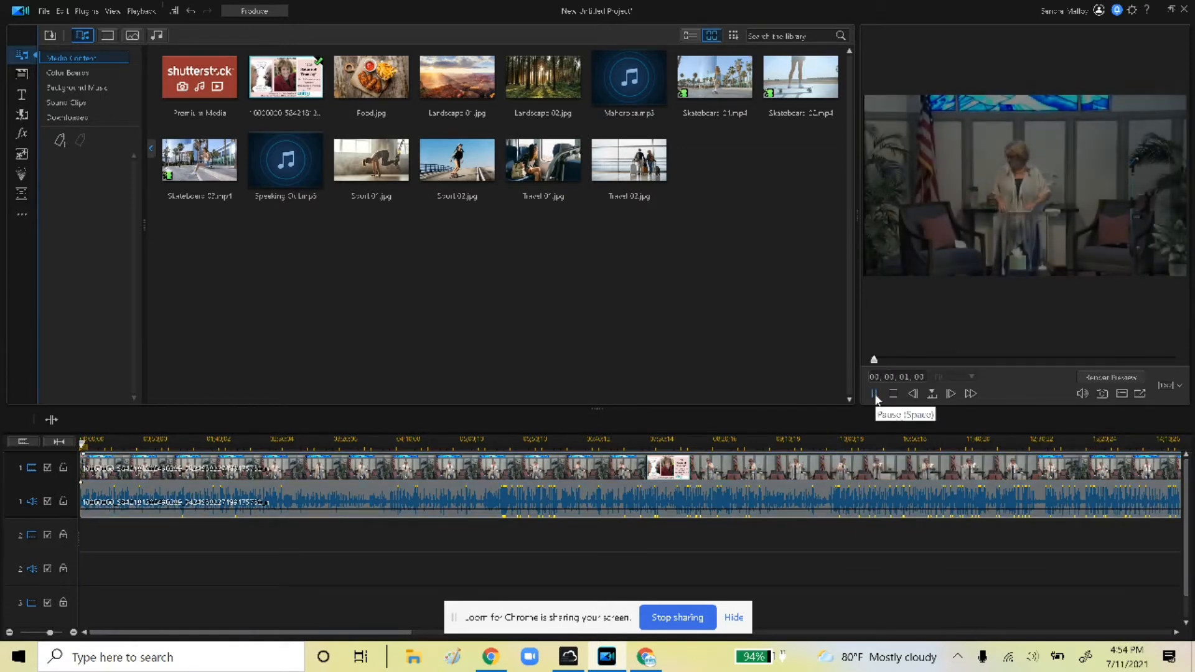
{"action": "left_click", "coordinate": [875, 394]}
{"action": "left_click_drag", "start_coordinate": [179, 633], "coordinate": [733, 622]}
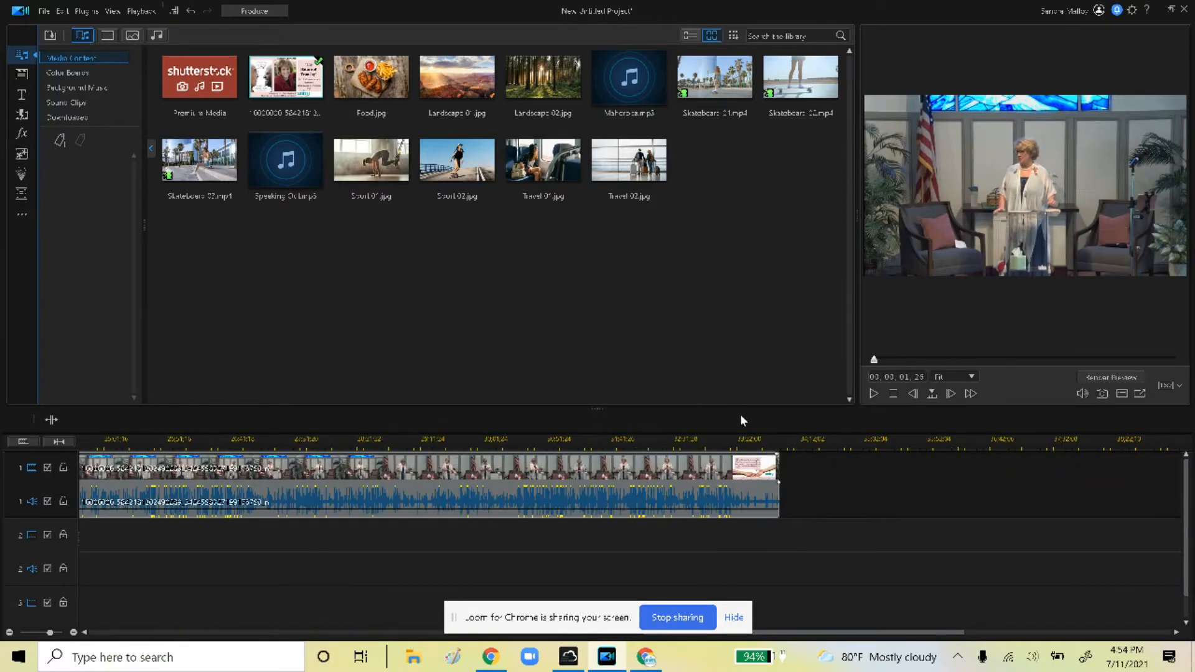
{"action": "left_click", "coordinate": [754, 435]}
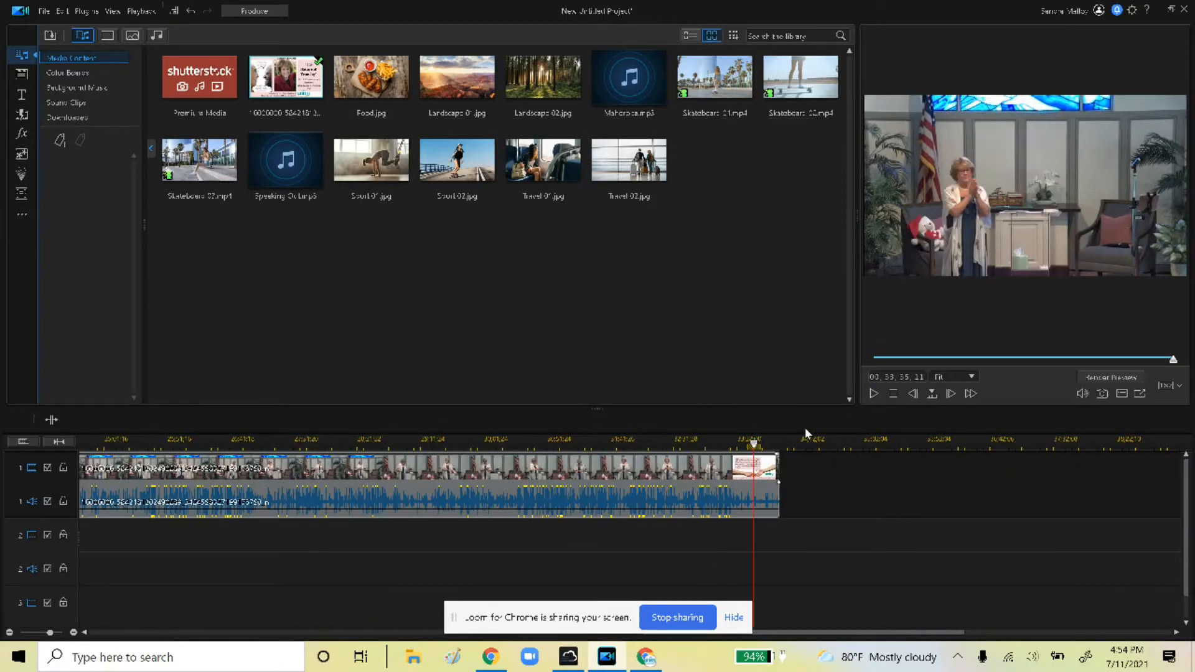
{"action": "left_click", "coordinate": [770, 448]}
{"action": "left_click", "coordinate": [874, 394]}
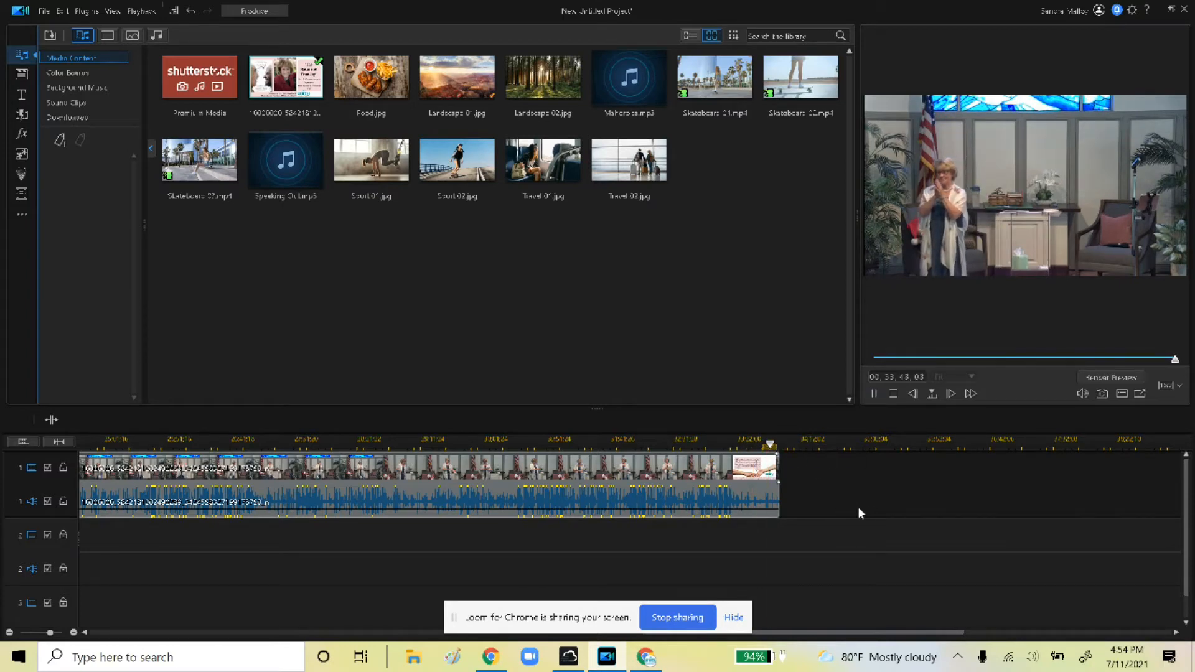
{"action": "left_click", "coordinate": [874, 393]}
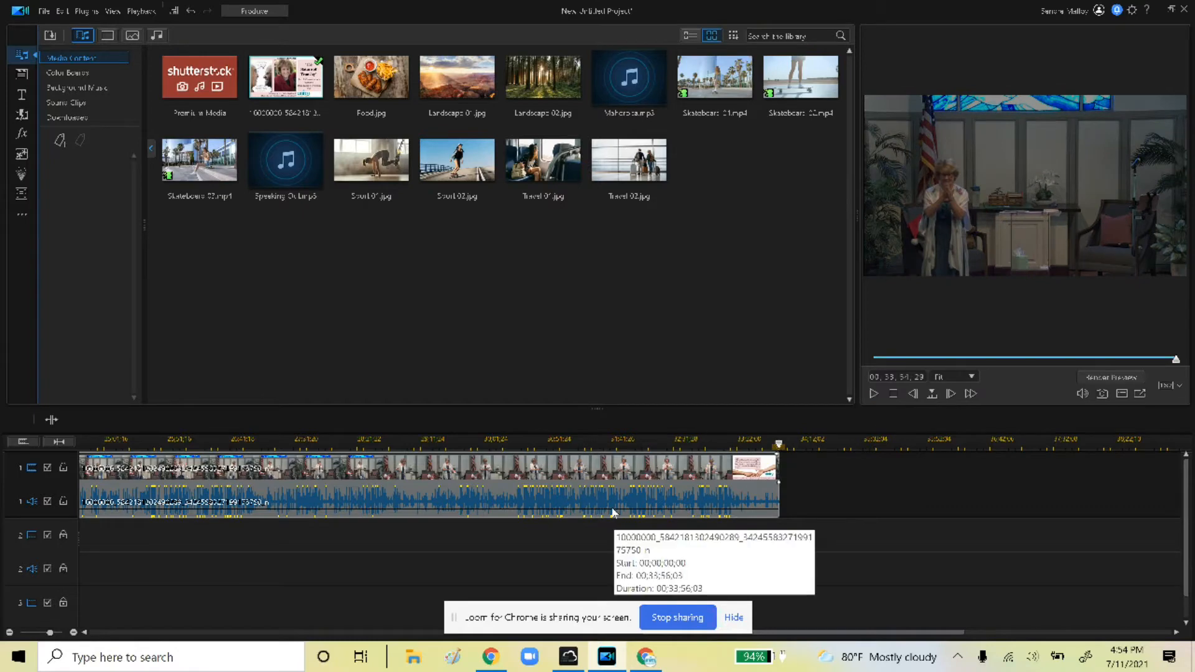
{"action": "left_click_drag", "start_coordinate": [809, 632], "coordinate": [256, 632]}
{"action": "left_click", "coordinate": [270, 13]}
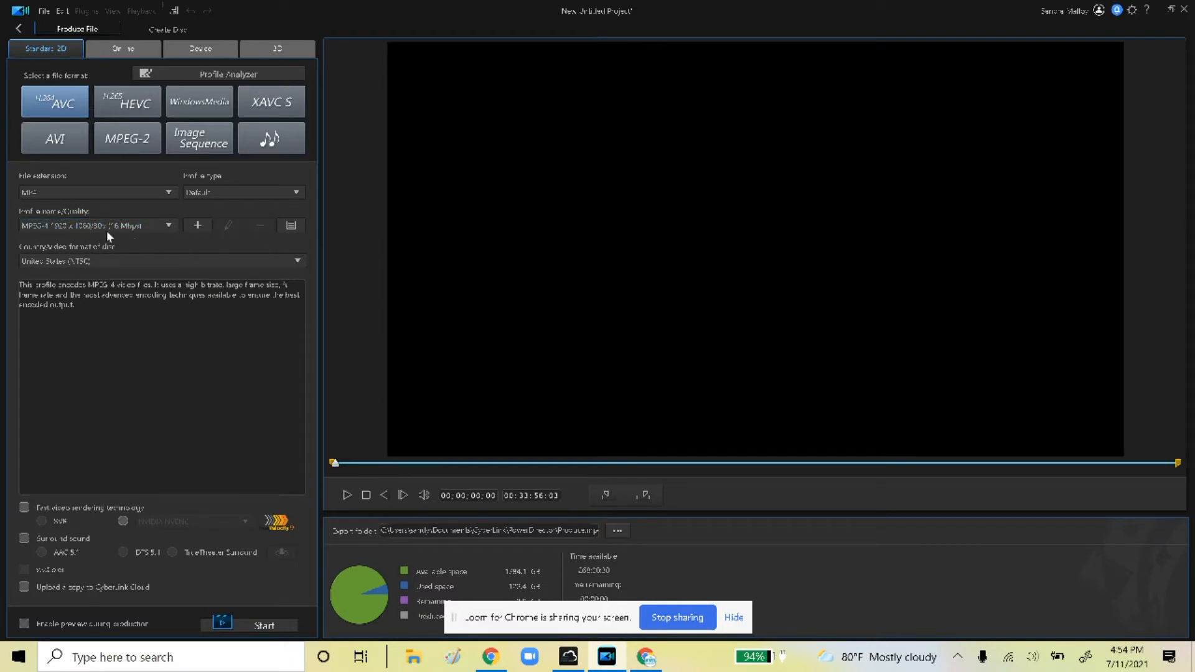
Set the output to 'july 11' on the Desktop and start rendering the MP4
{"action": "left_click", "coordinate": [614, 533]}
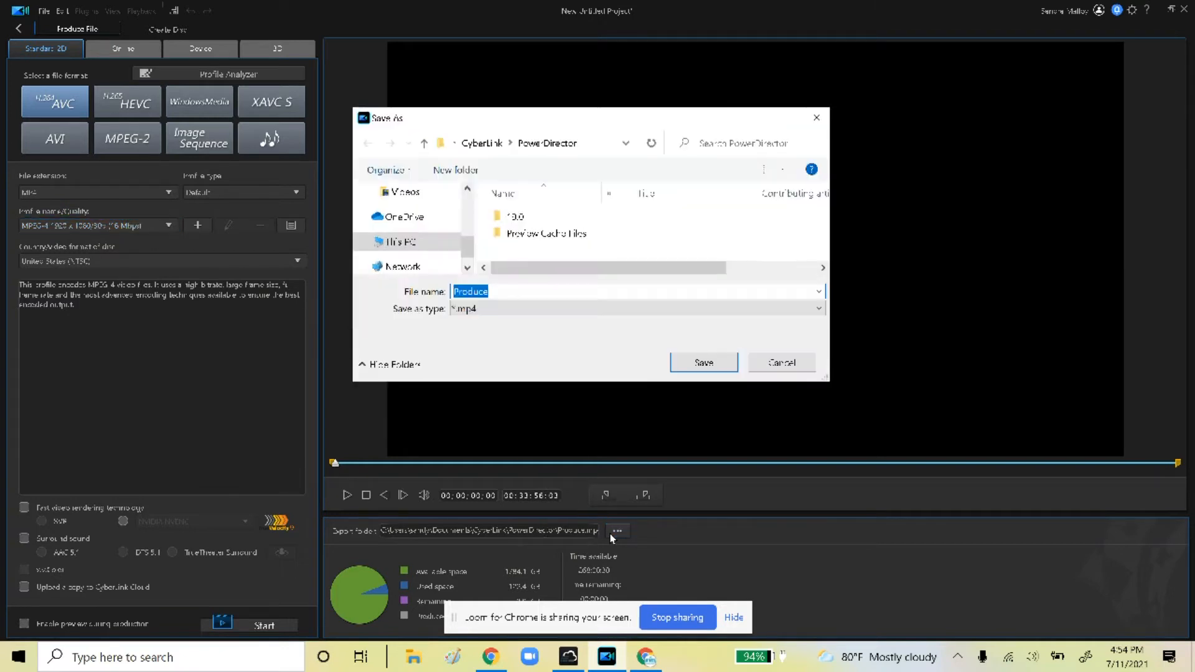
{"action": "left_click_drag", "start_coordinate": [467, 246], "coordinate": [469, 195]}
{"action": "left_click", "coordinate": [427, 225]}
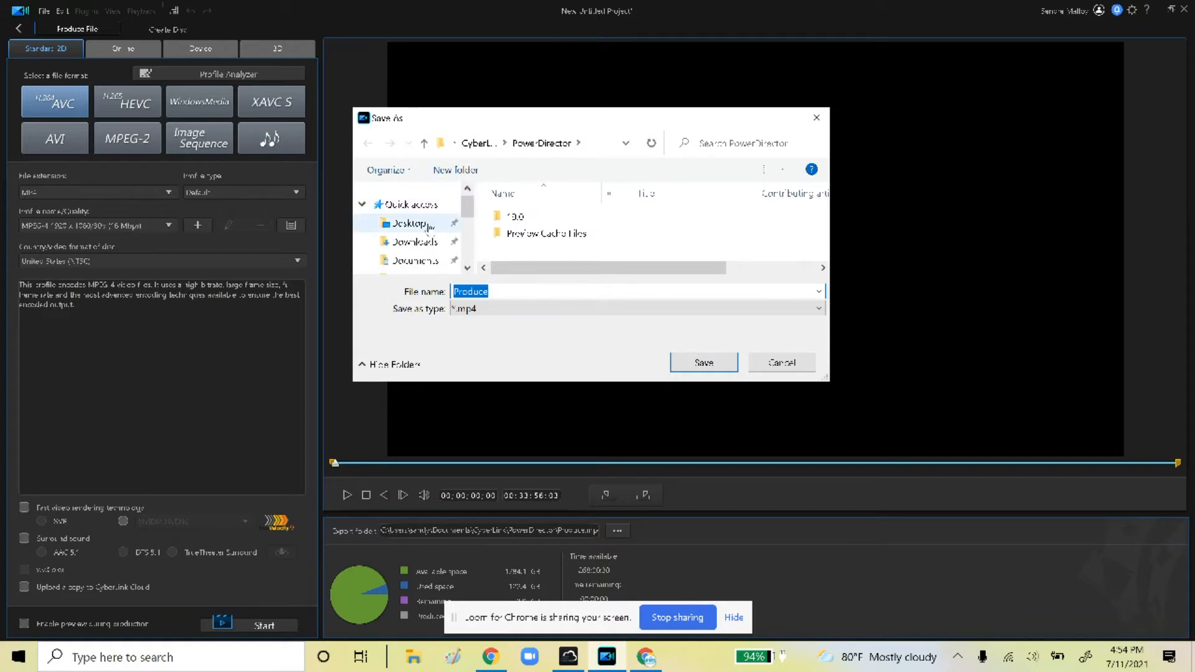
{"action": "double_click", "coordinate": [517, 295]}
{"action": "key", "text": "BackSpace"}
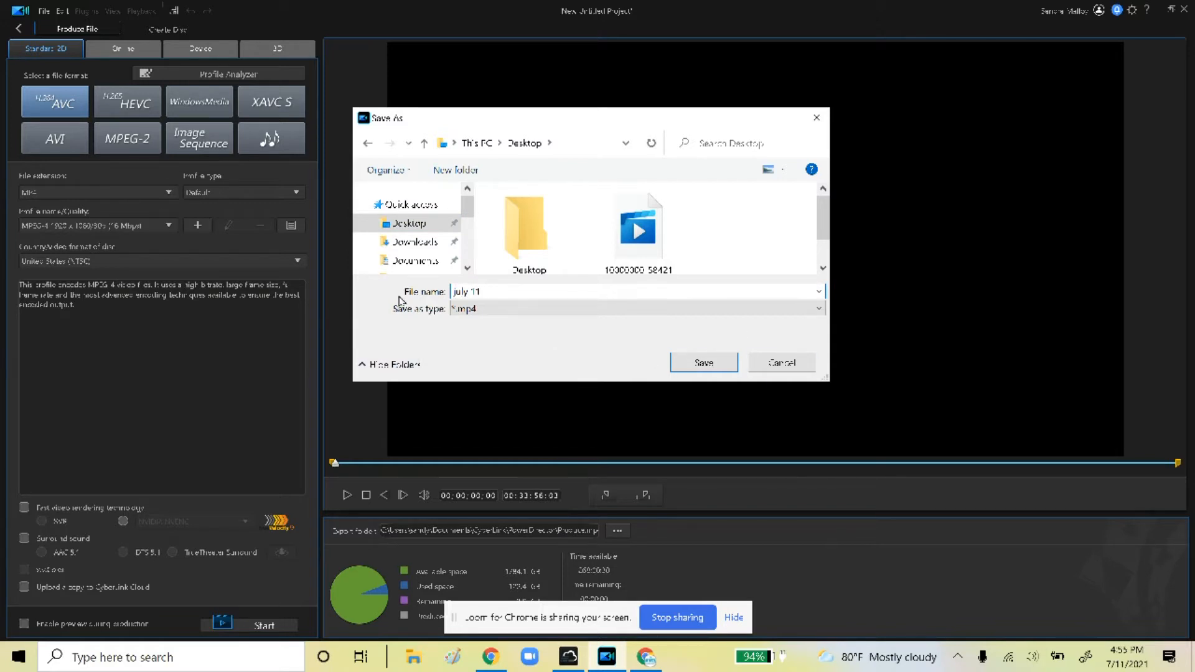
{"action": "left_click", "coordinate": [685, 363]}
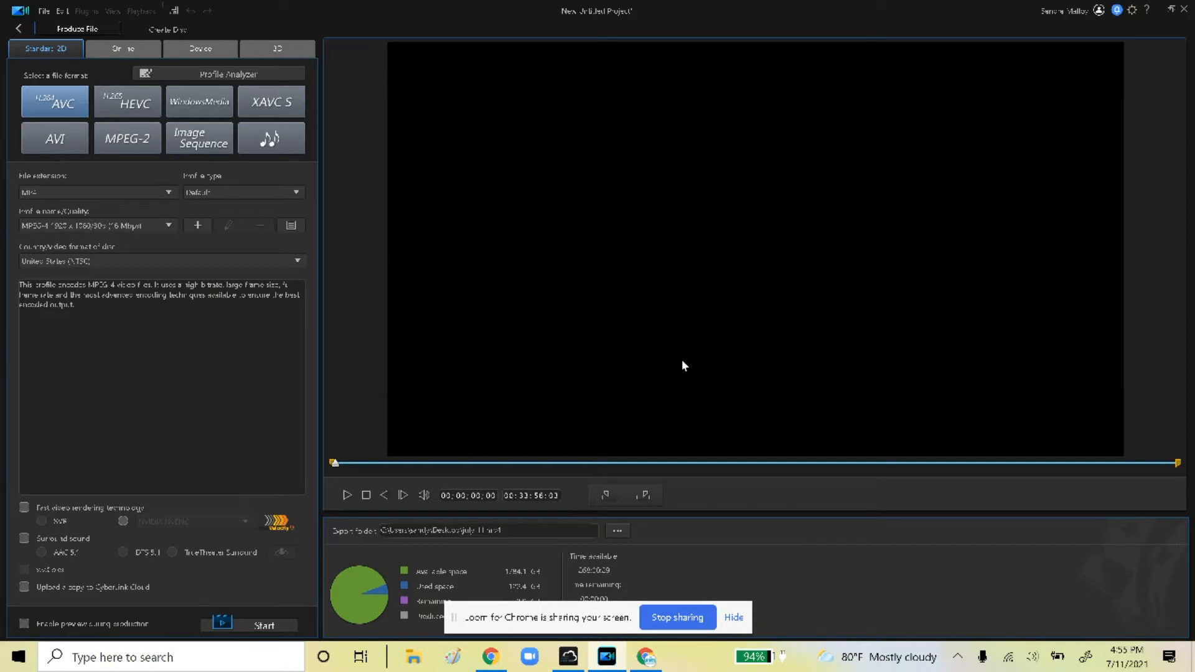
{"action": "left_click", "coordinate": [275, 620]}
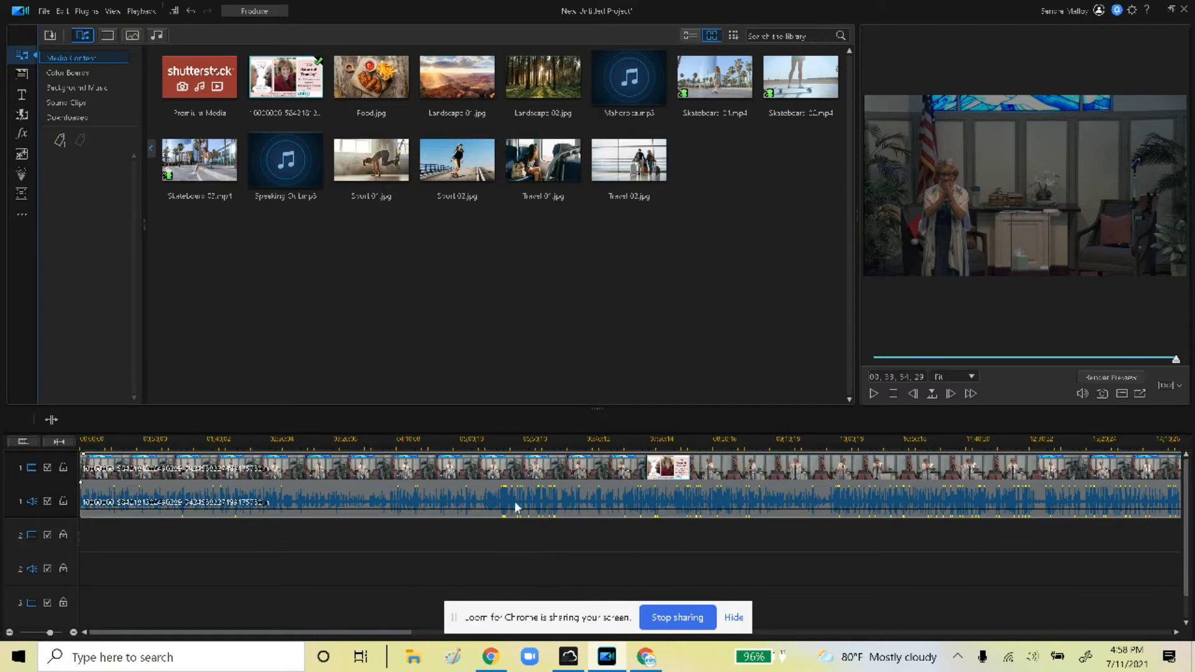
Return to Produce and switch the output to audio-only WAV with the PCM profile
{"action": "left_click", "coordinate": [449, 503]}
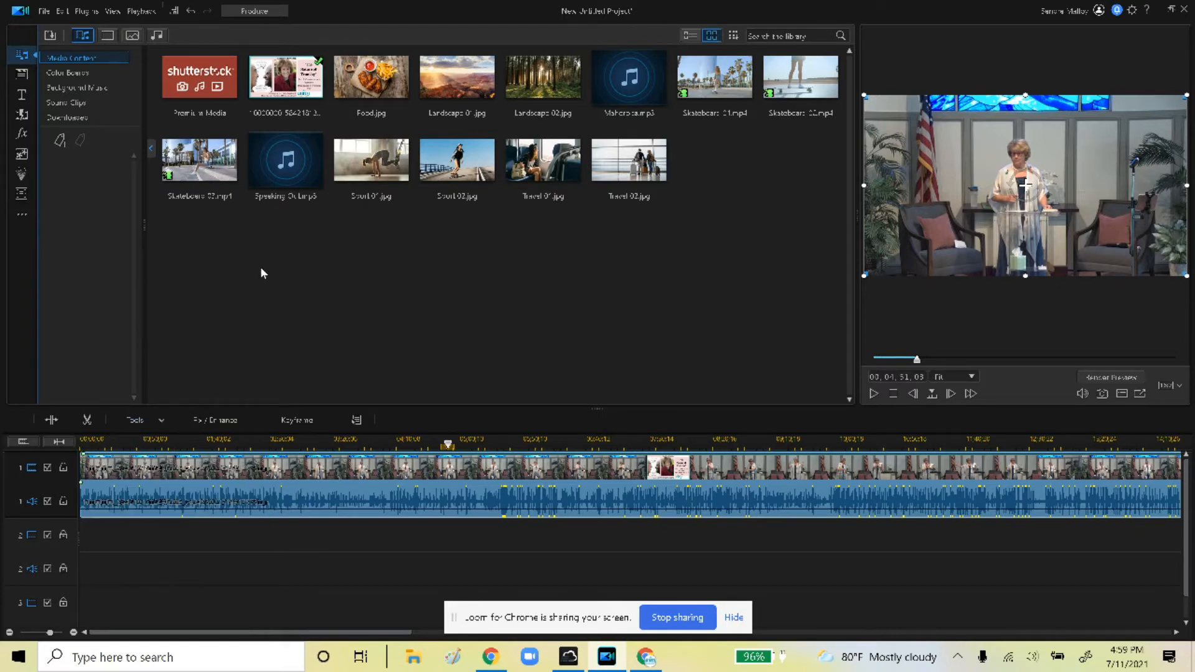
{"action": "left_click", "coordinate": [266, 11]}
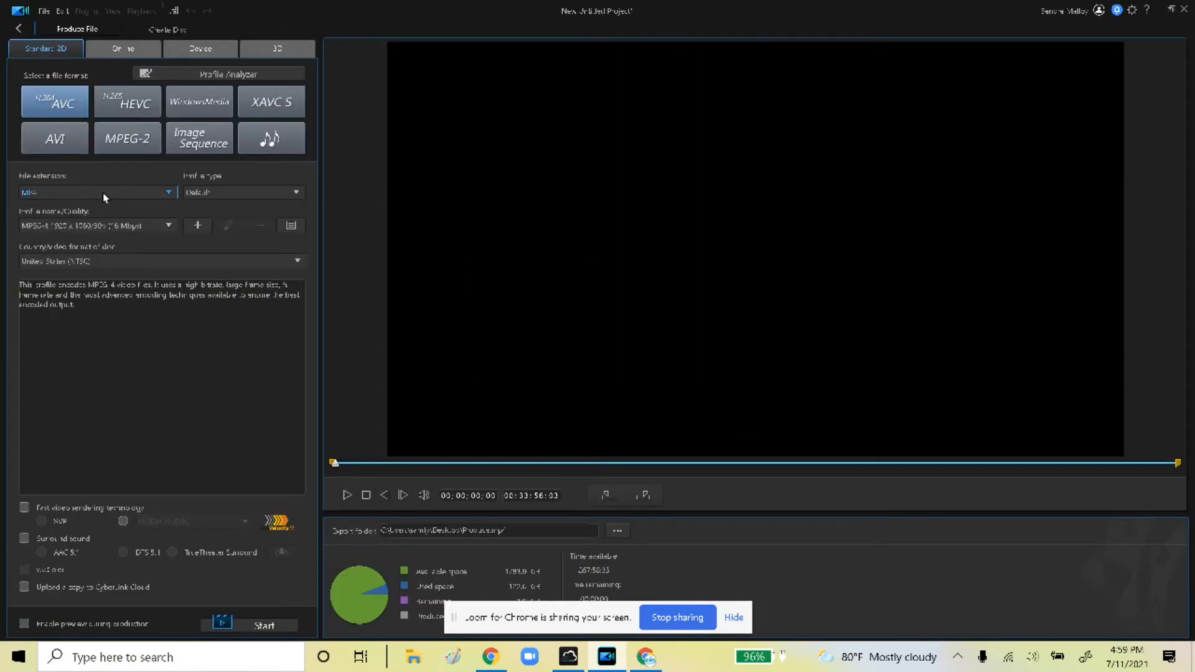
{"action": "left_click", "coordinate": [104, 195]}
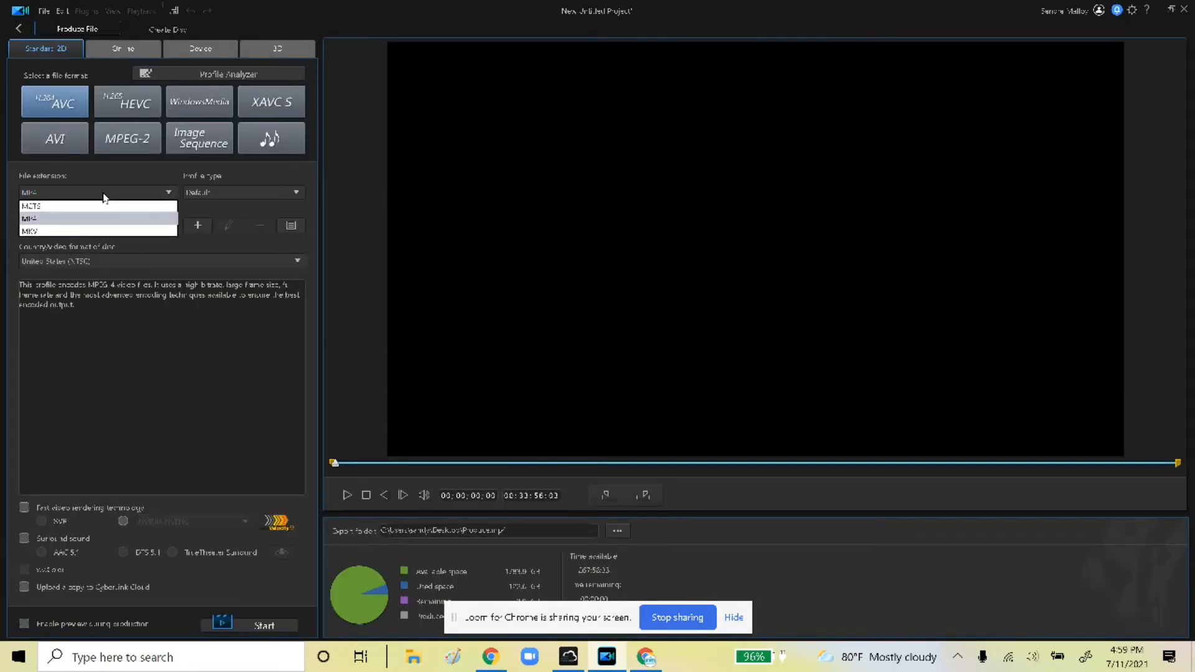
{"action": "left_click", "coordinate": [138, 197]}
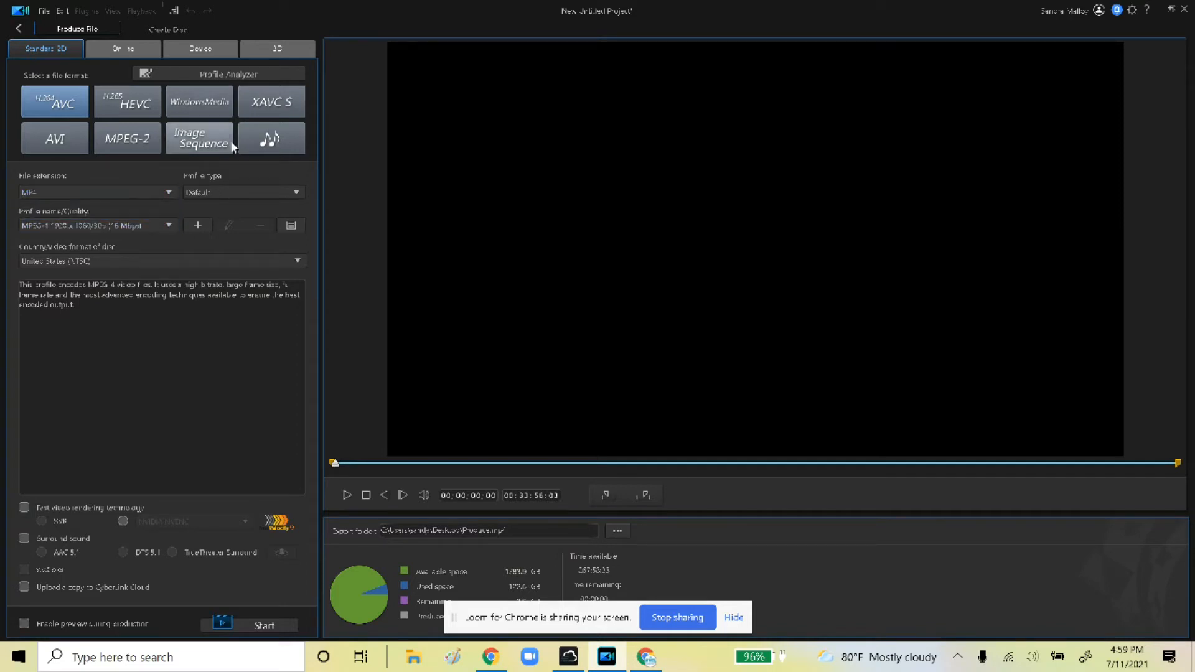
{"action": "left_click", "coordinate": [275, 142]}
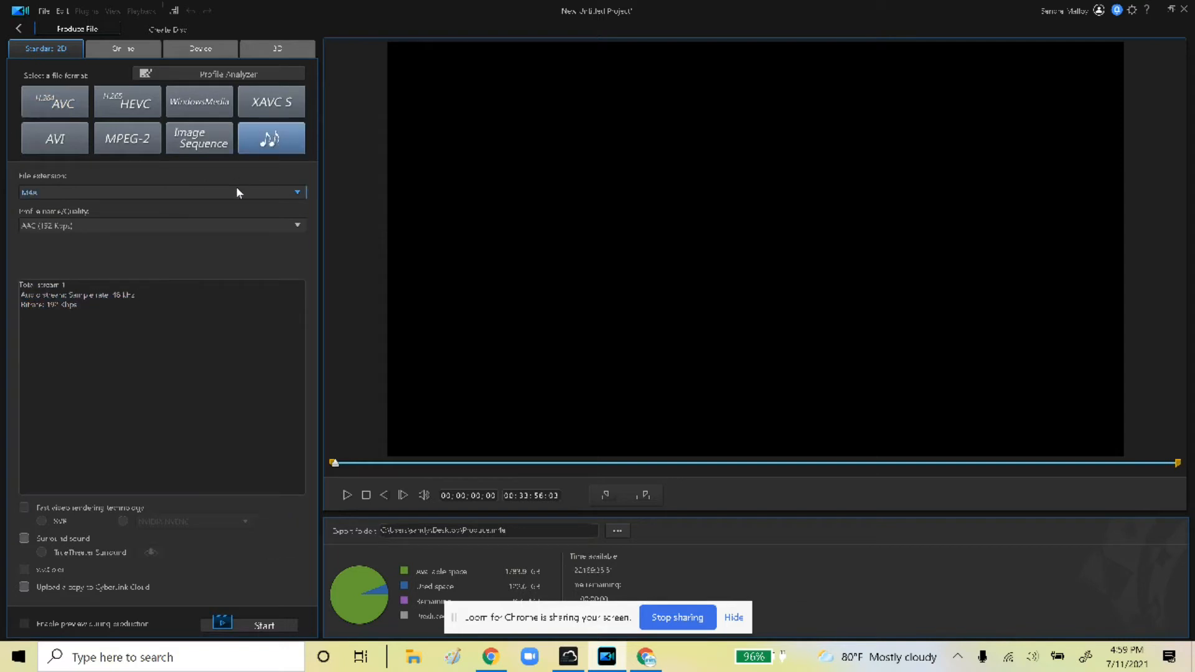
{"action": "left_click", "coordinate": [237, 190]}
{"action": "left_click", "coordinate": [205, 235]}
Produce the audio as julyaudio.wav on the Desktop, then minimize PowerDirector once finished
{"action": "left_click", "coordinate": [624, 537]}
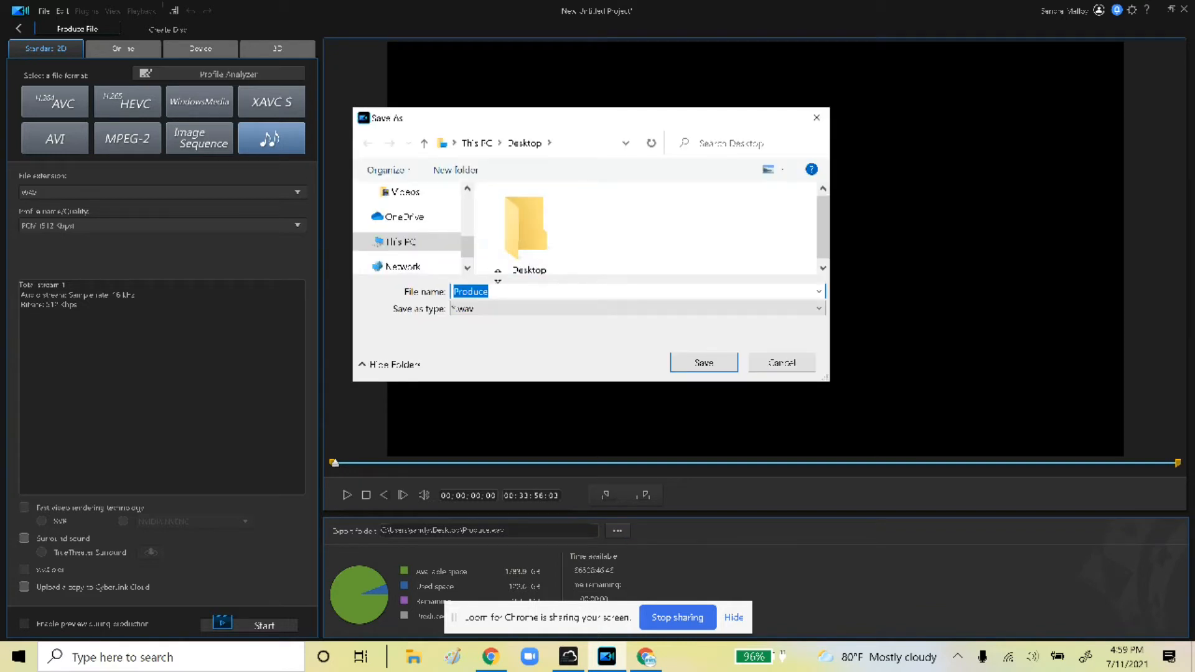
{"action": "key", "text": "BackSpace"}
{"action": "scroll", "coordinate": [414, 229], "scroll_direction": "up", "scroll_amount": 5}
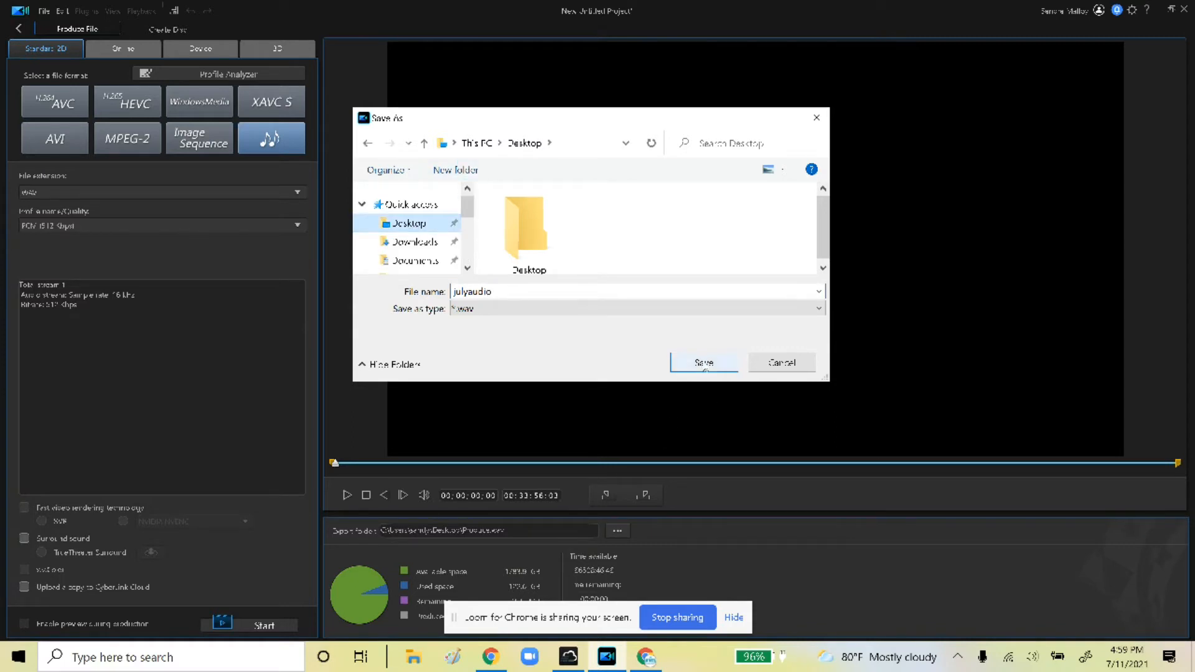
{"action": "left_click", "coordinate": [702, 361]}
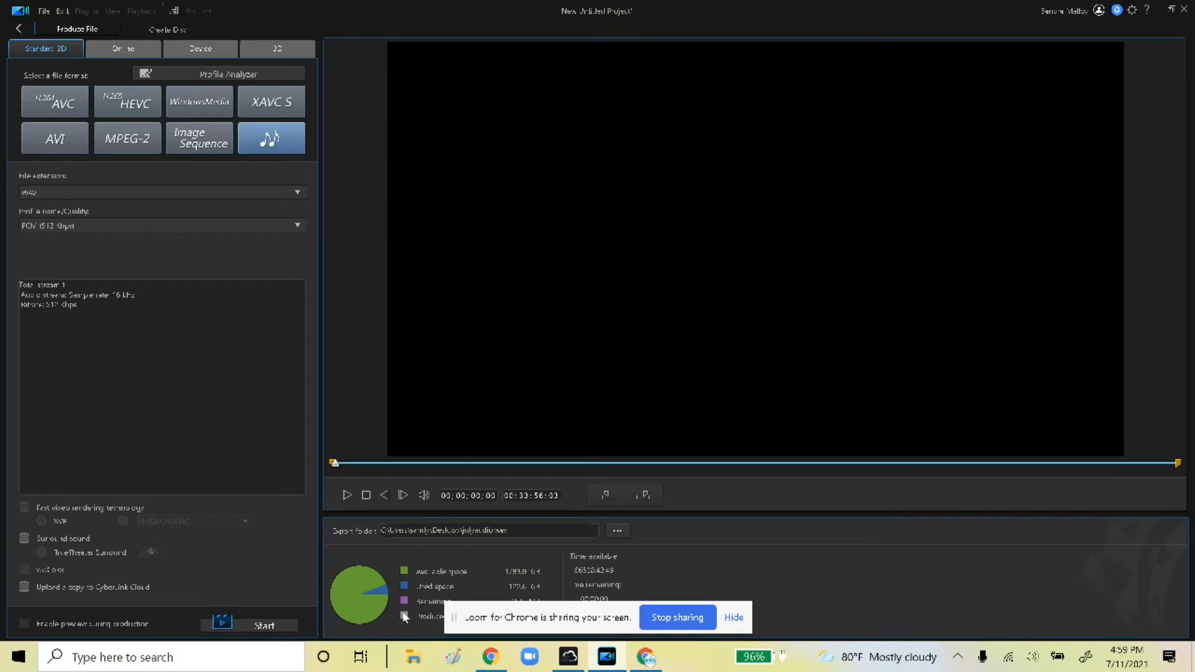
{"action": "left_click", "coordinate": [267, 626]}
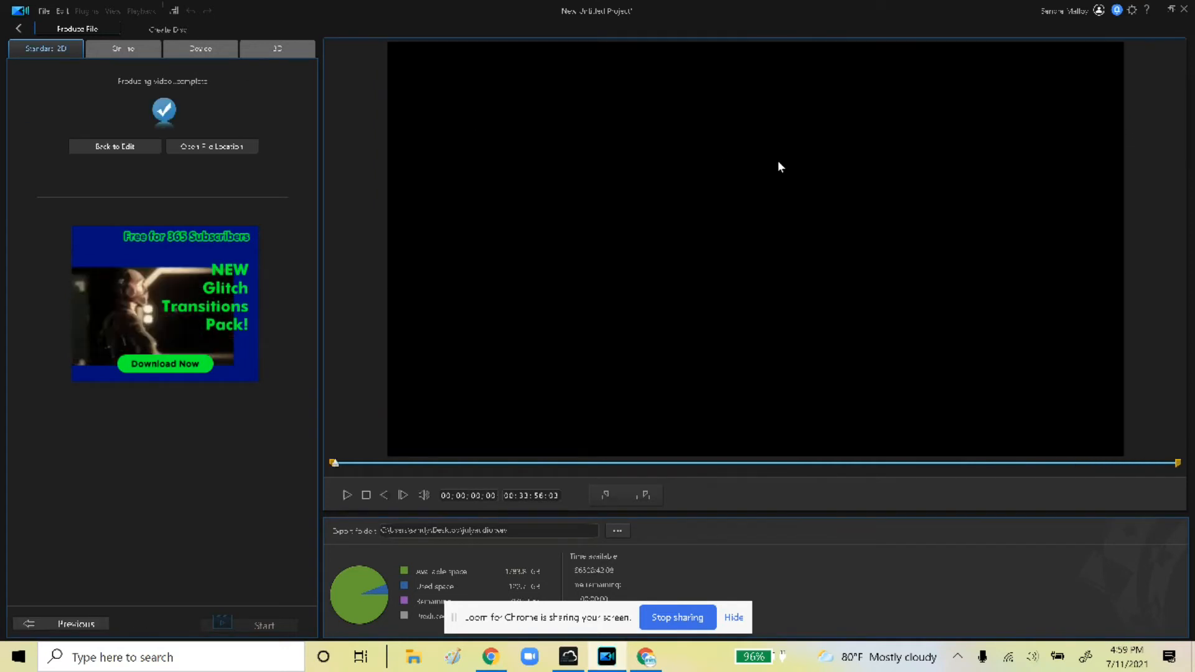
{"action": "left_click", "coordinate": [1161, 16]}
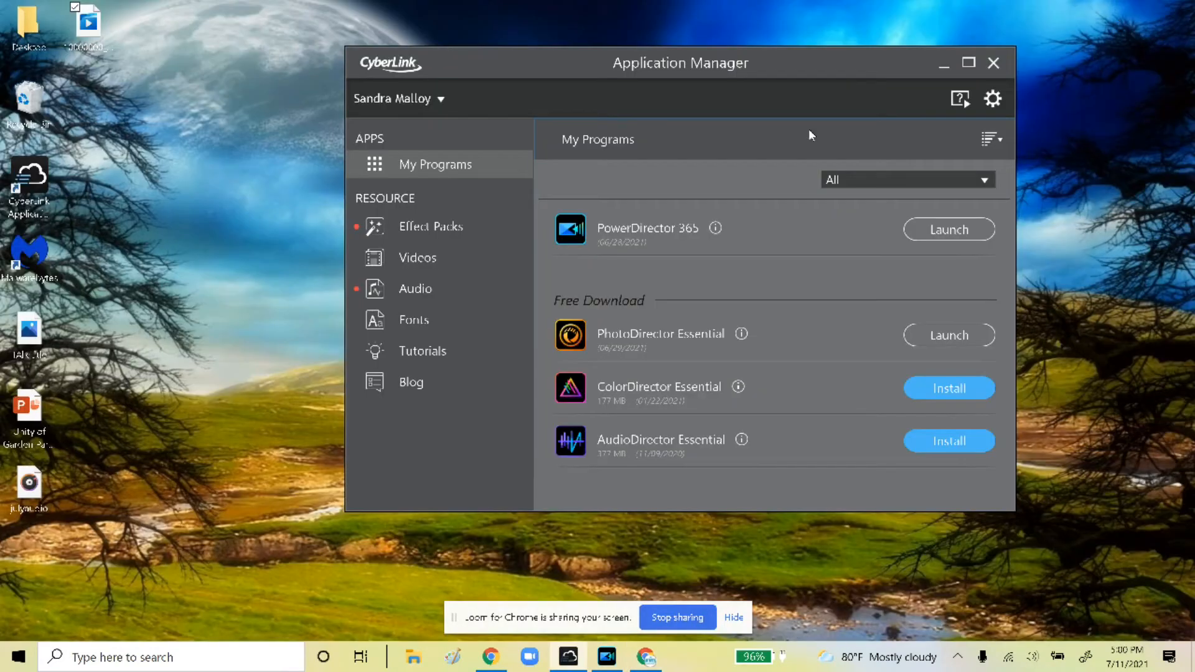
Move the julyaudio icon aside, minimize Application Manager, and launch Audacity from Start
{"action": "left_click_drag", "start_coordinate": [32, 498], "coordinate": [268, 112]}
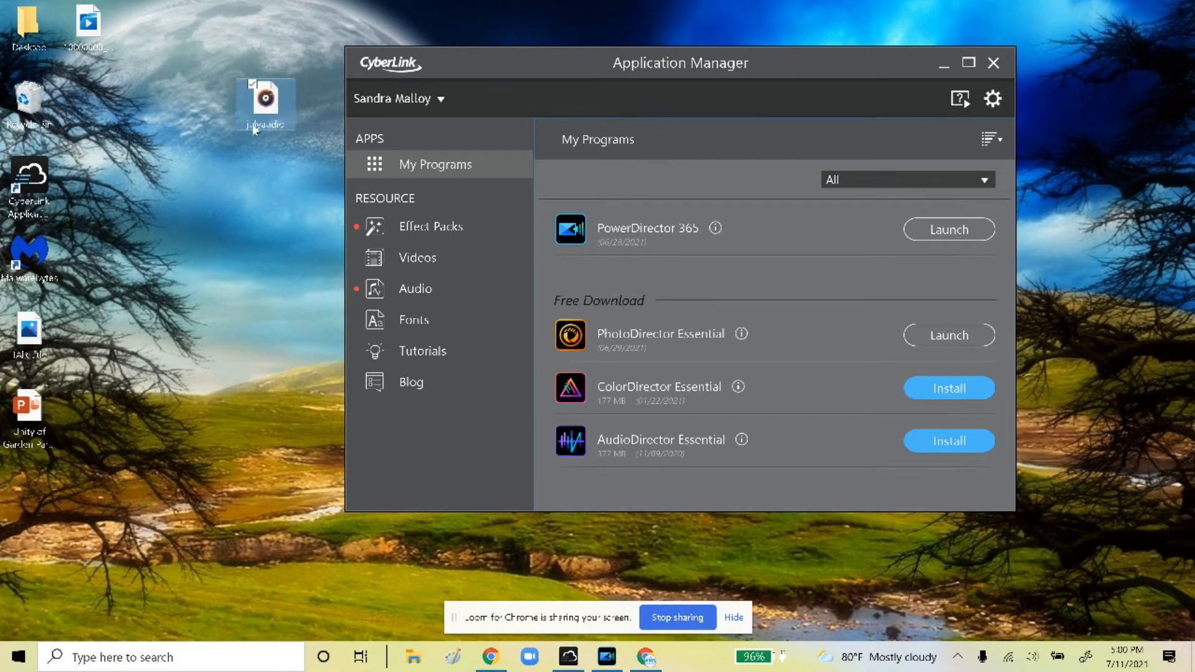
{"action": "left_click", "coordinate": [946, 67]}
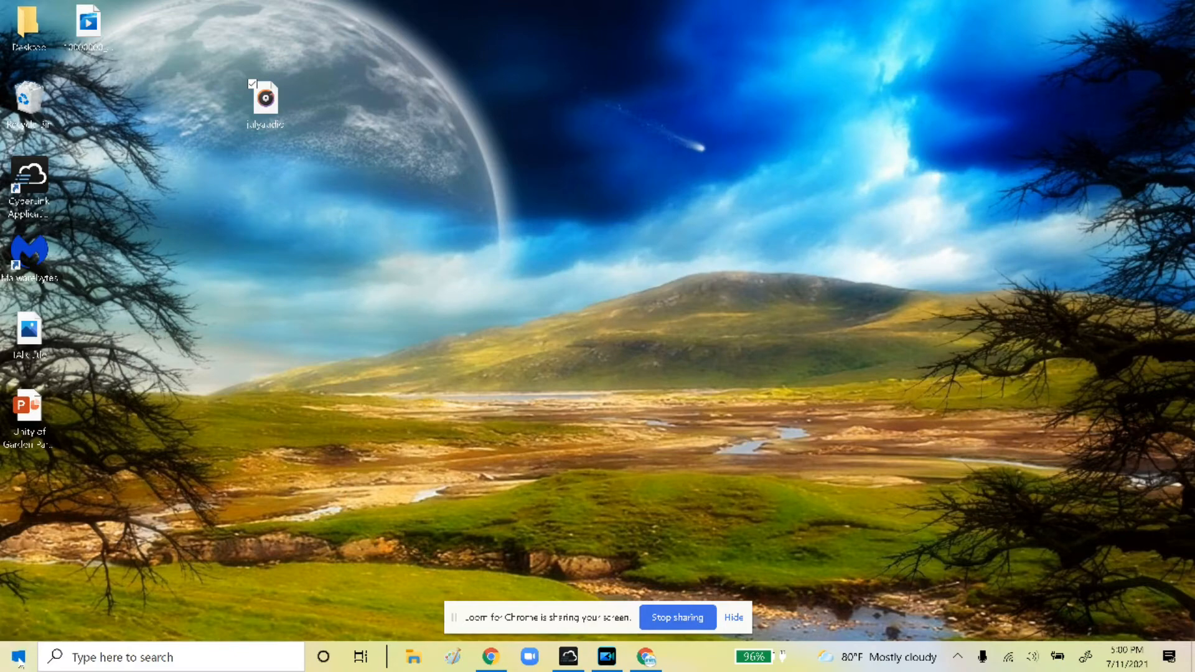
{"action": "left_click", "coordinate": [18, 658]}
{"action": "scroll", "coordinate": [119, 422], "scroll_direction": "down", "scroll_amount": 2}
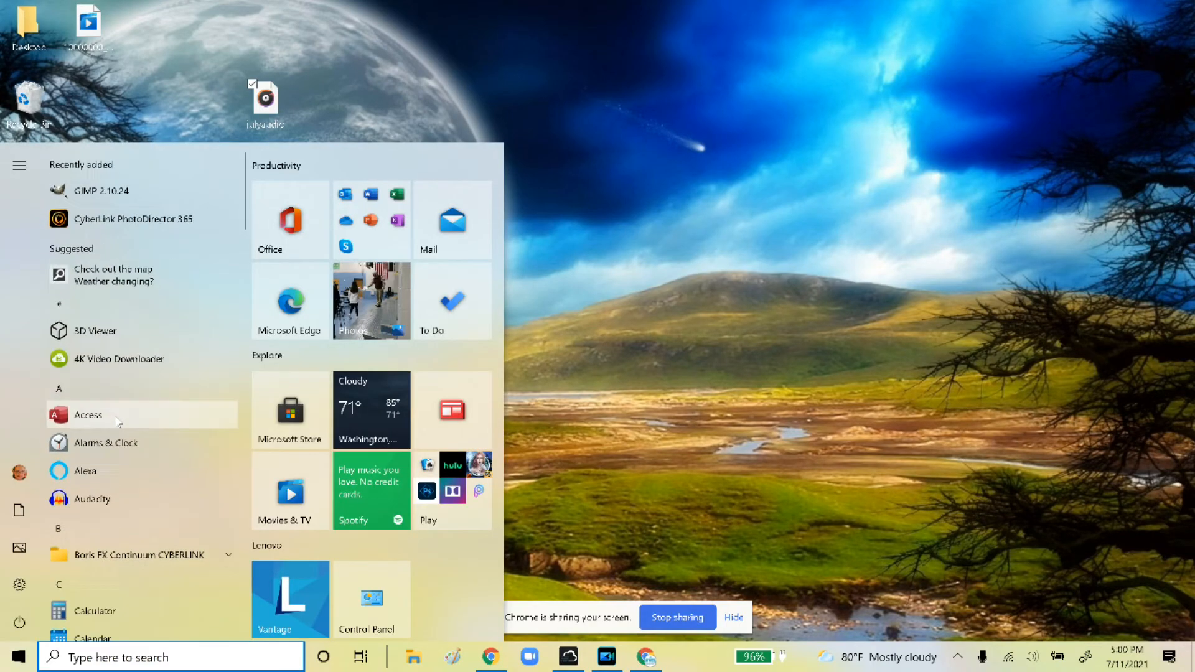
{"action": "scroll", "coordinate": [118, 422], "scroll_direction": "down", "scroll_amount": 4}
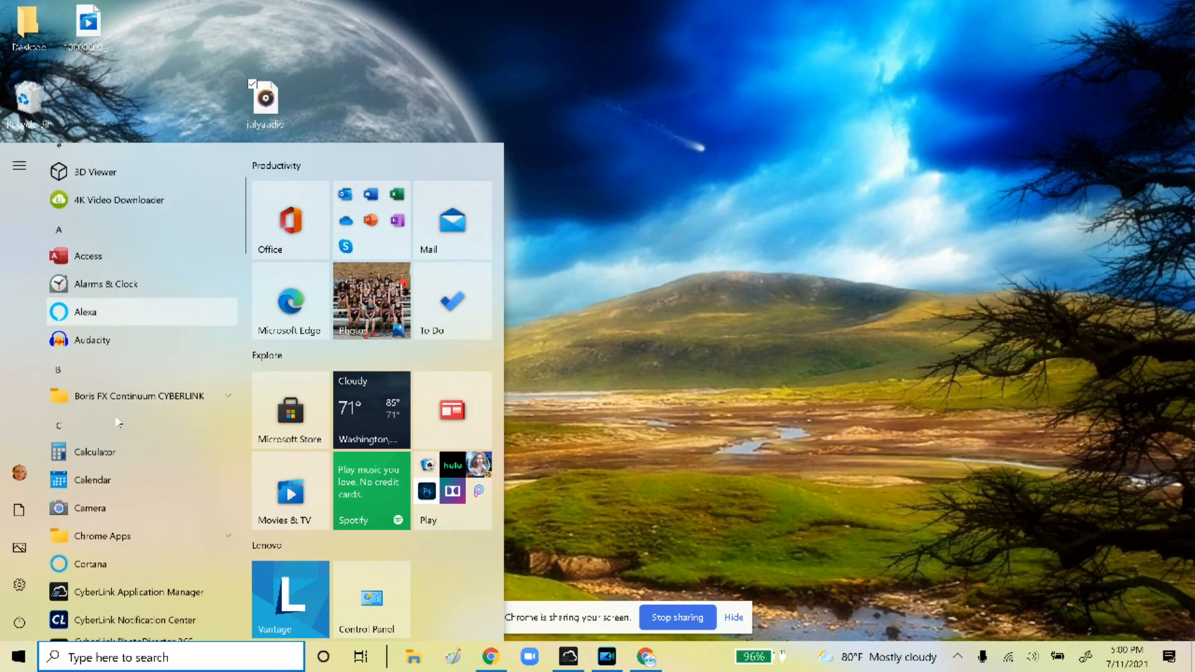
{"action": "left_click", "coordinate": [121, 349]}
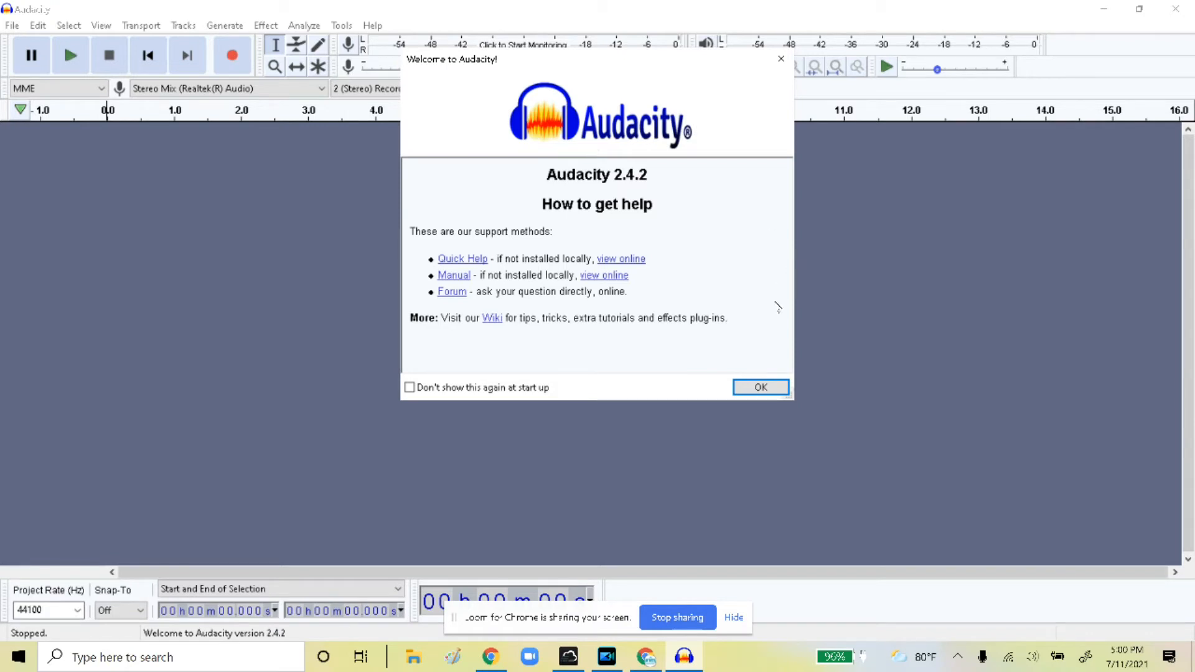
Dismiss the welcome message, restore Audacity's window, and drag julyaudio from the desktop into it
{"action": "left_click", "coordinate": [762, 387]}
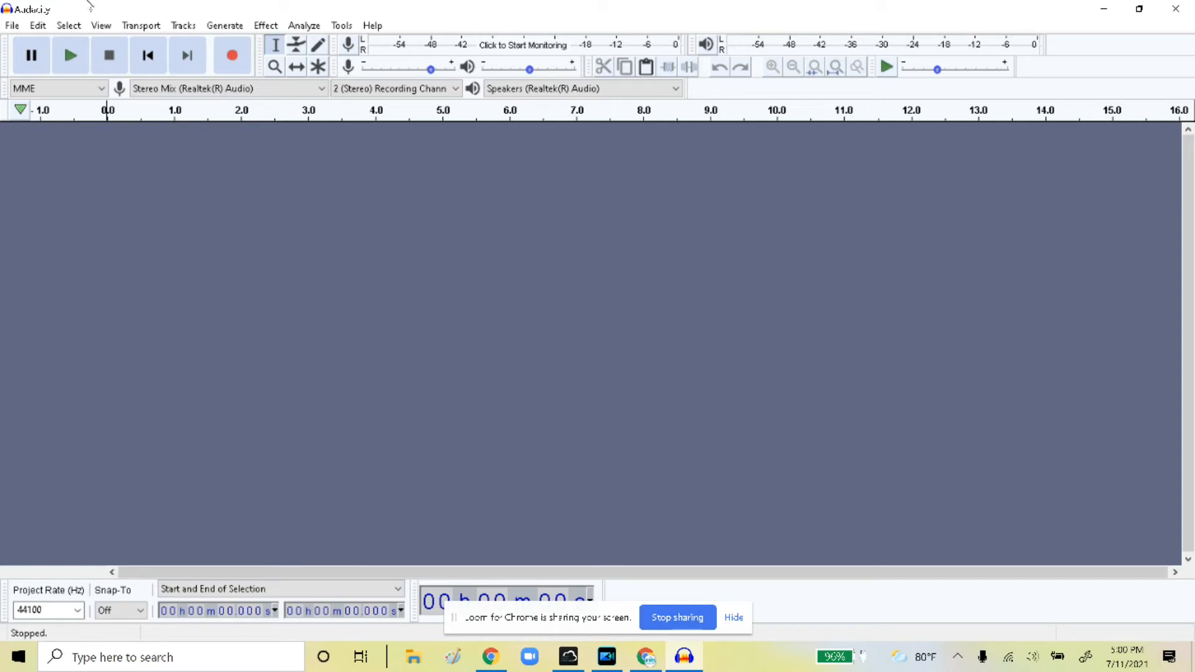
{"action": "left_click", "coordinate": [12, 28]}
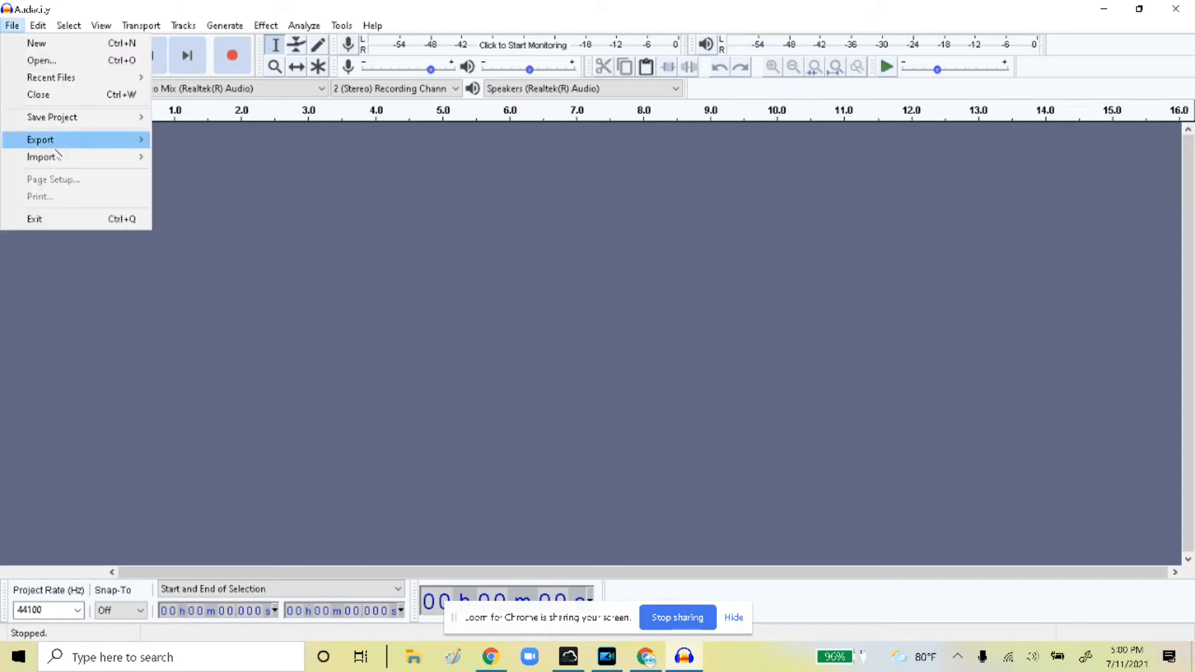
{"action": "mouse_move", "coordinate": [68, 163]}
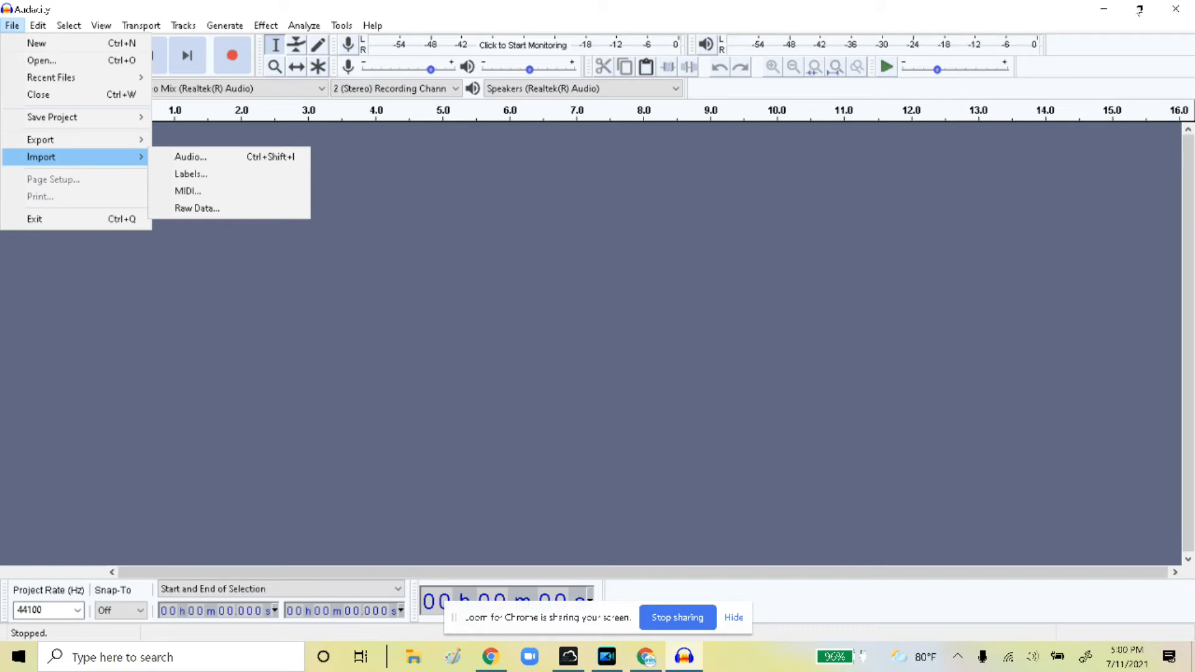
{"action": "left_click", "coordinate": [1139, 9]}
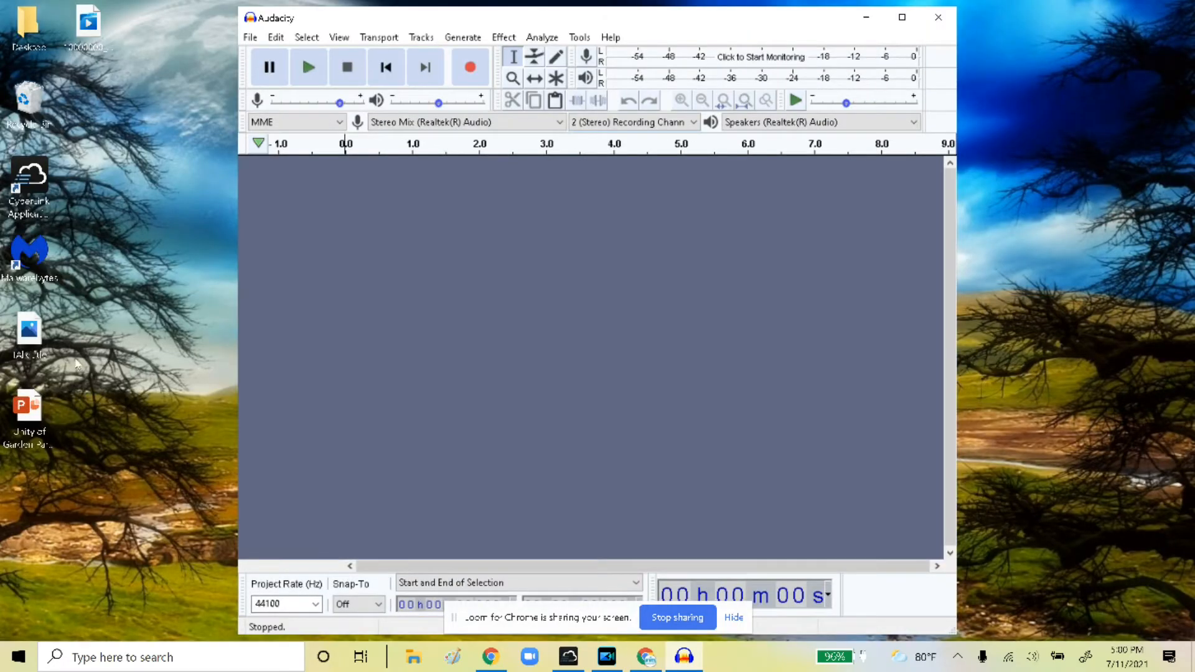
{"action": "left_click_drag", "start_coordinate": [507, 25], "coordinate": [674, 31]}
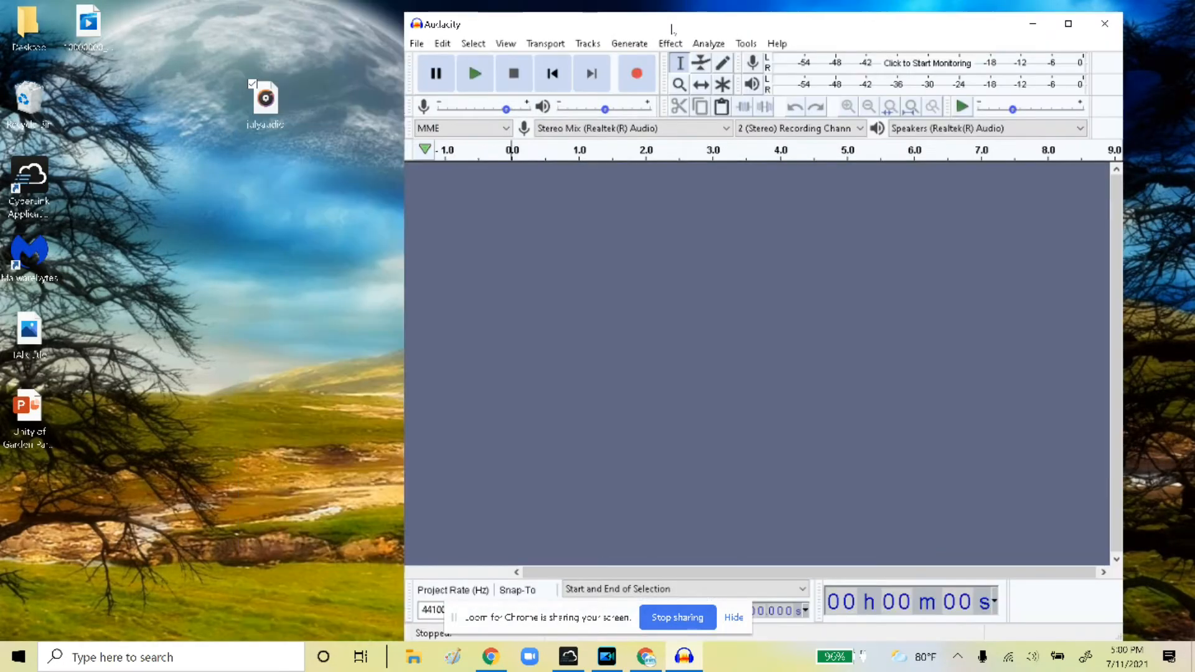
{"action": "left_click_drag", "start_coordinate": [277, 97], "coordinate": [636, 232]}
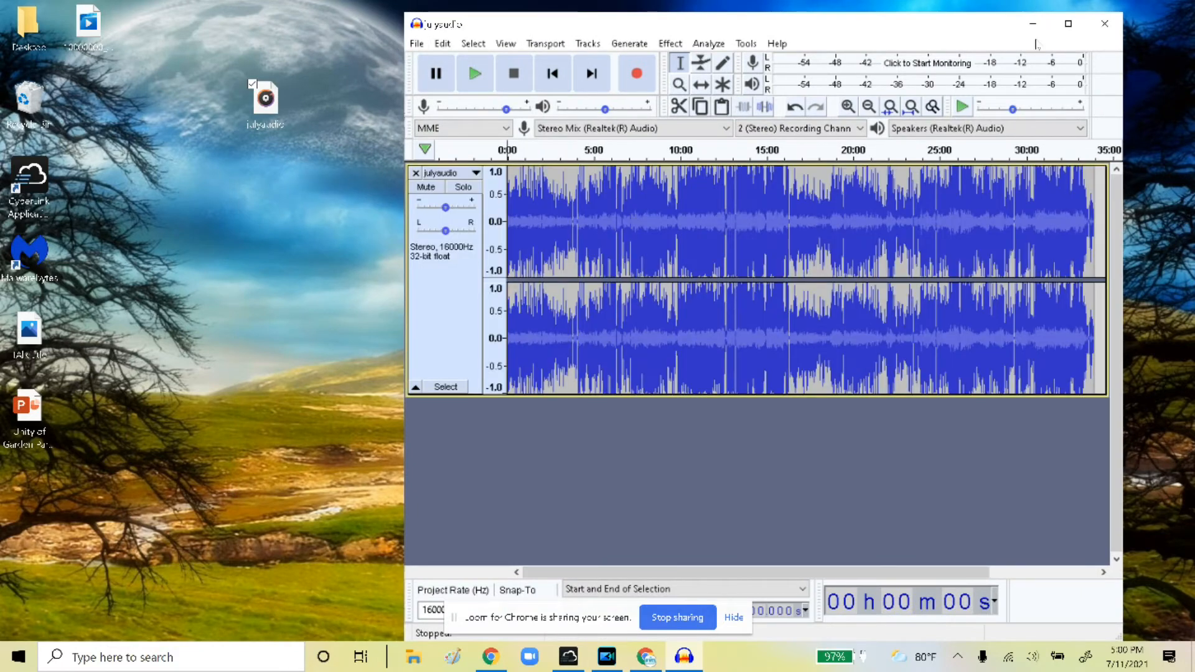
Maximize Audacity and zoom in three times until the first 7:30 fills the view
{"action": "left_click", "coordinate": [1068, 24]}
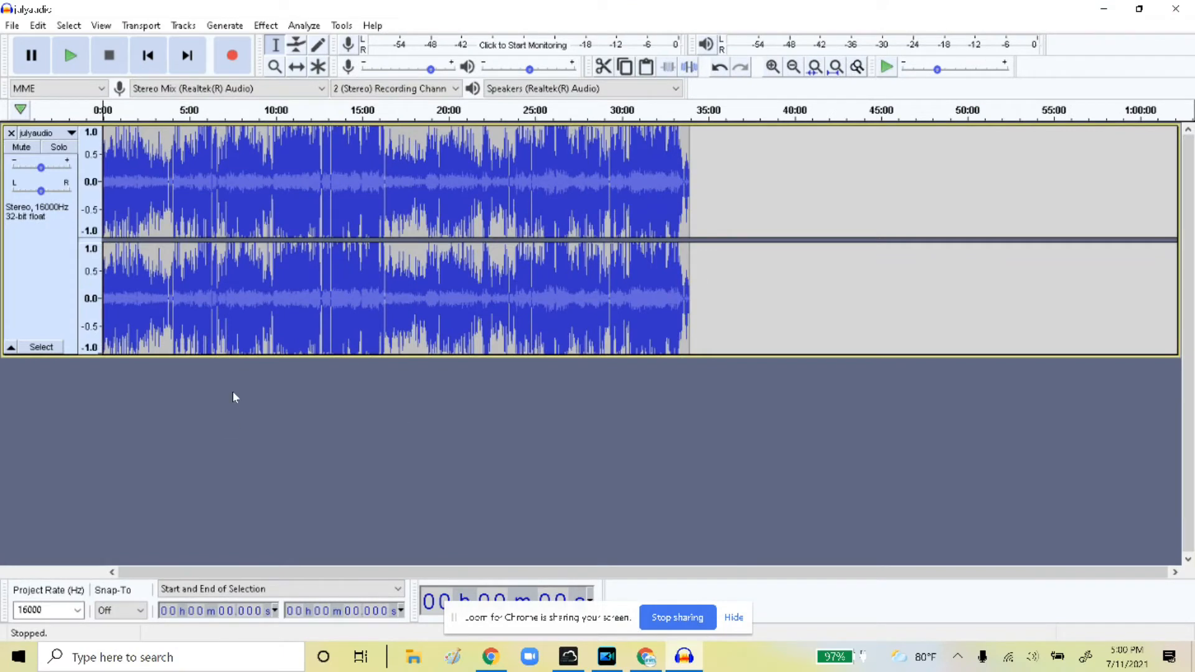
{"action": "left_click", "coordinate": [109, 28]}
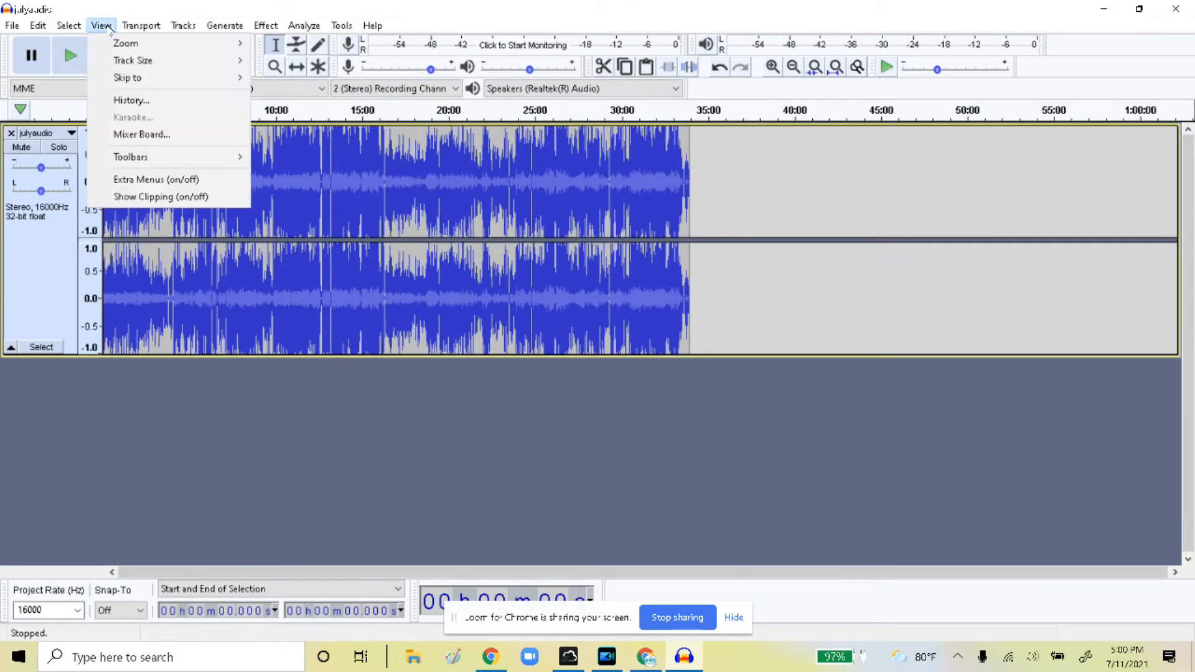
{"action": "mouse_move", "coordinate": [123, 43]}
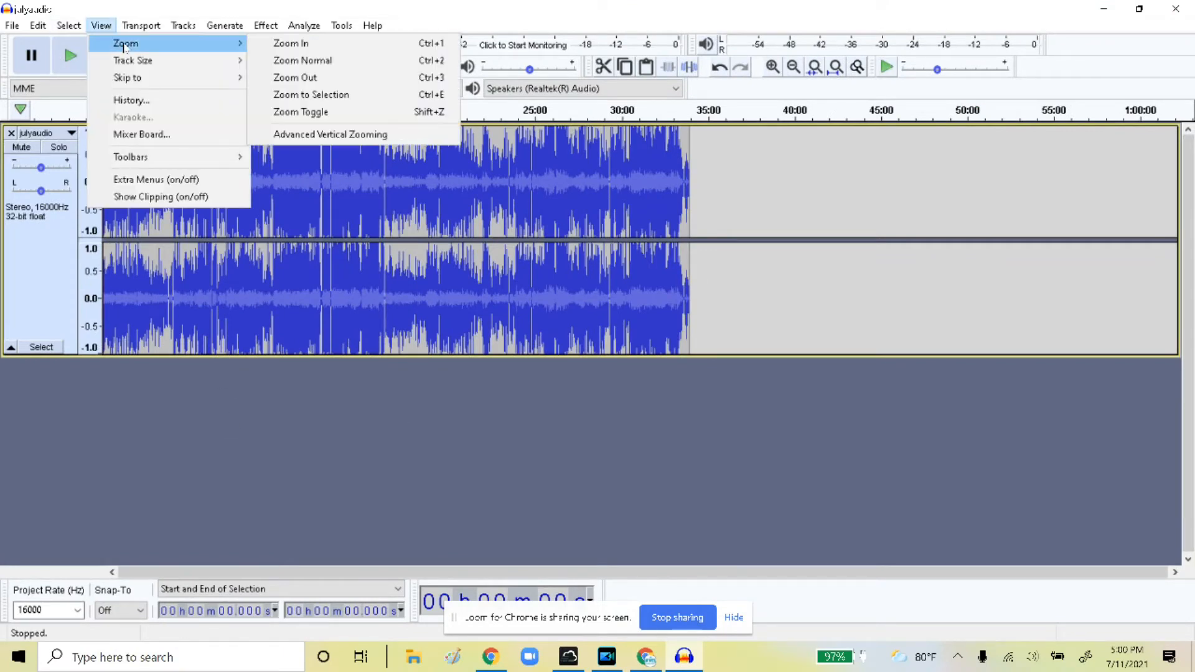
{"action": "left_click", "coordinate": [290, 45]}
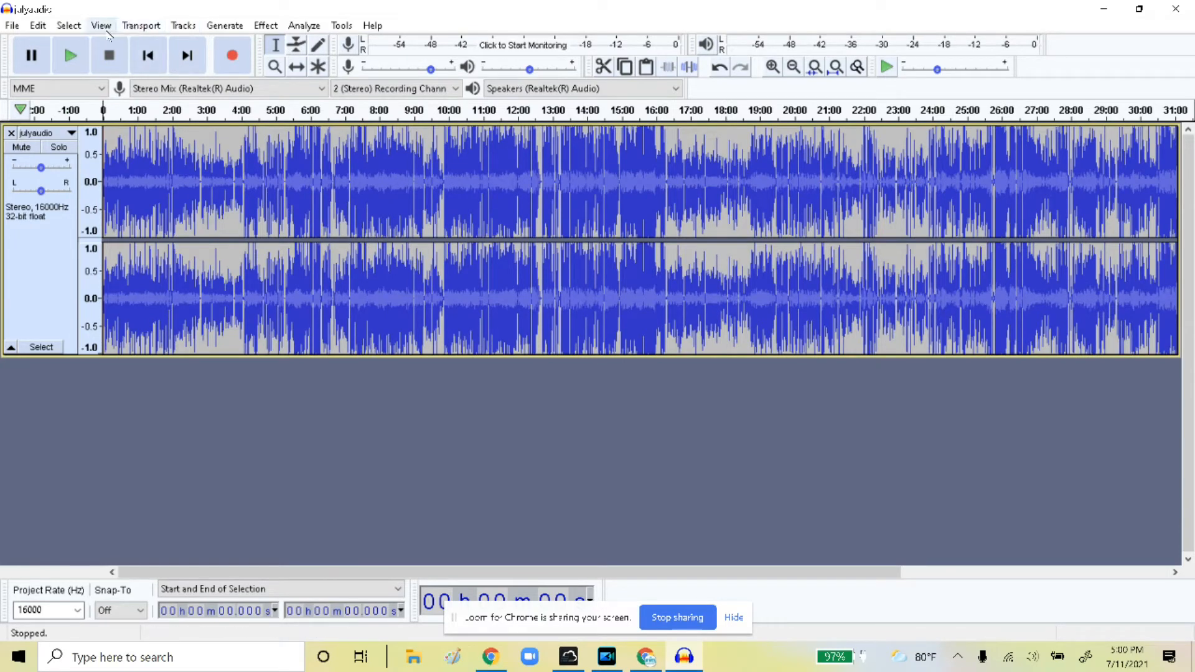
{"action": "left_click", "coordinate": [107, 31]}
{"action": "mouse_move", "coordinate": [124, 43]}
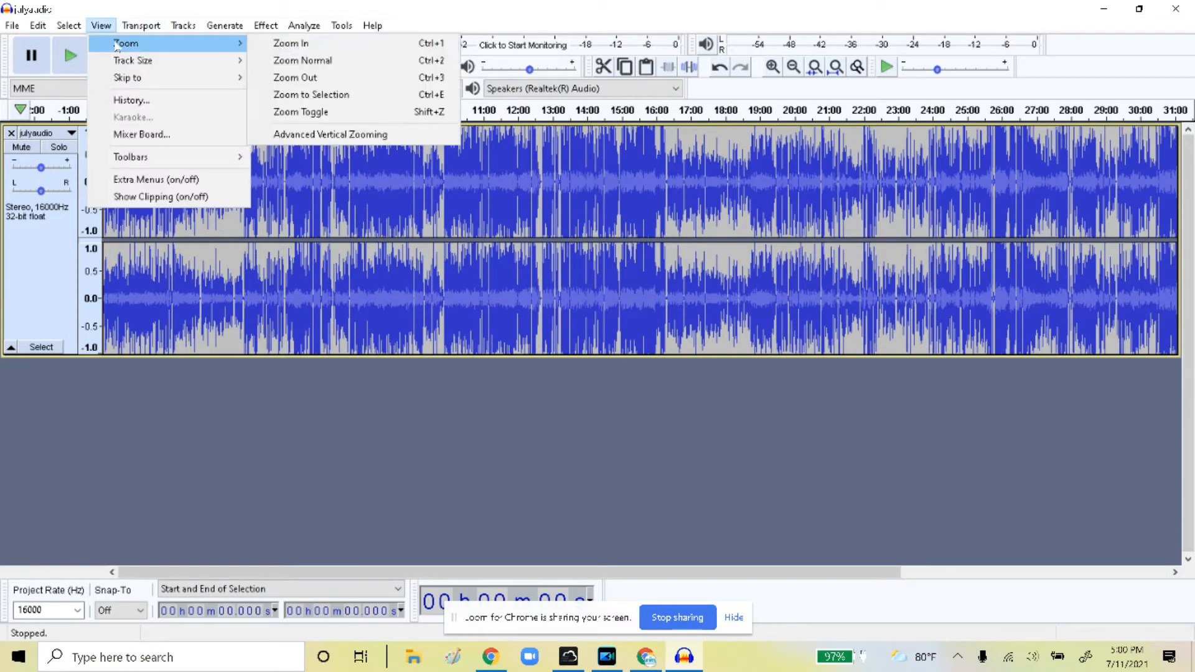
{"action": "left_click", "coordinate": [278, 44]}
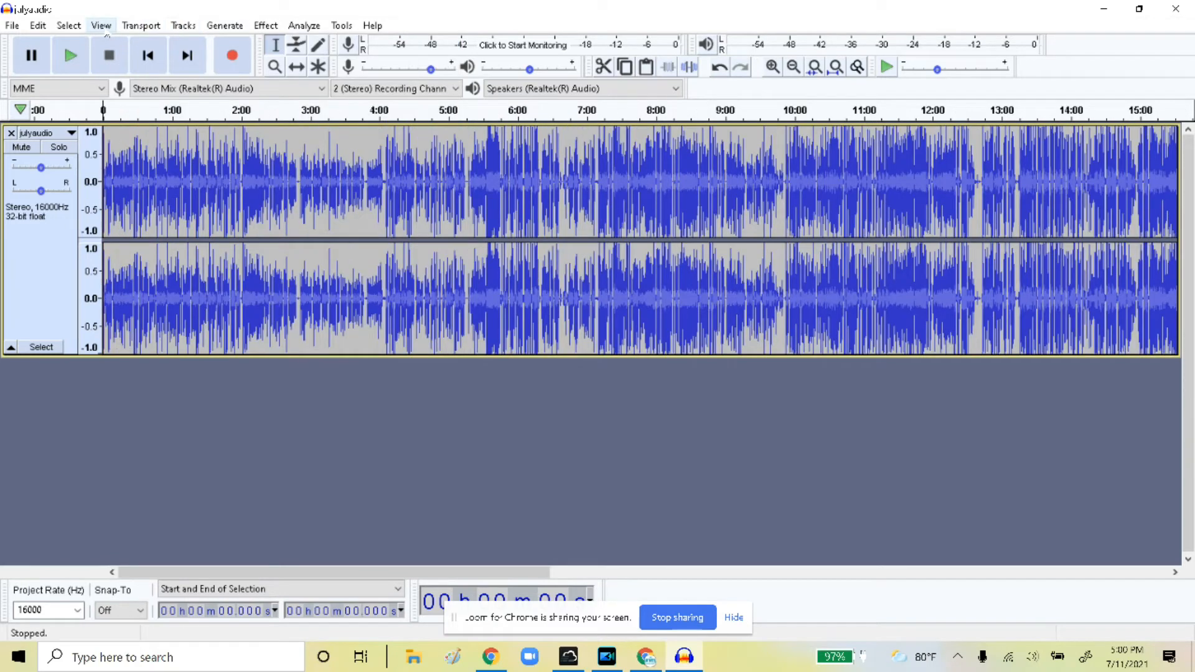
{"action": "left_click", "coordinate": [103, 28]}
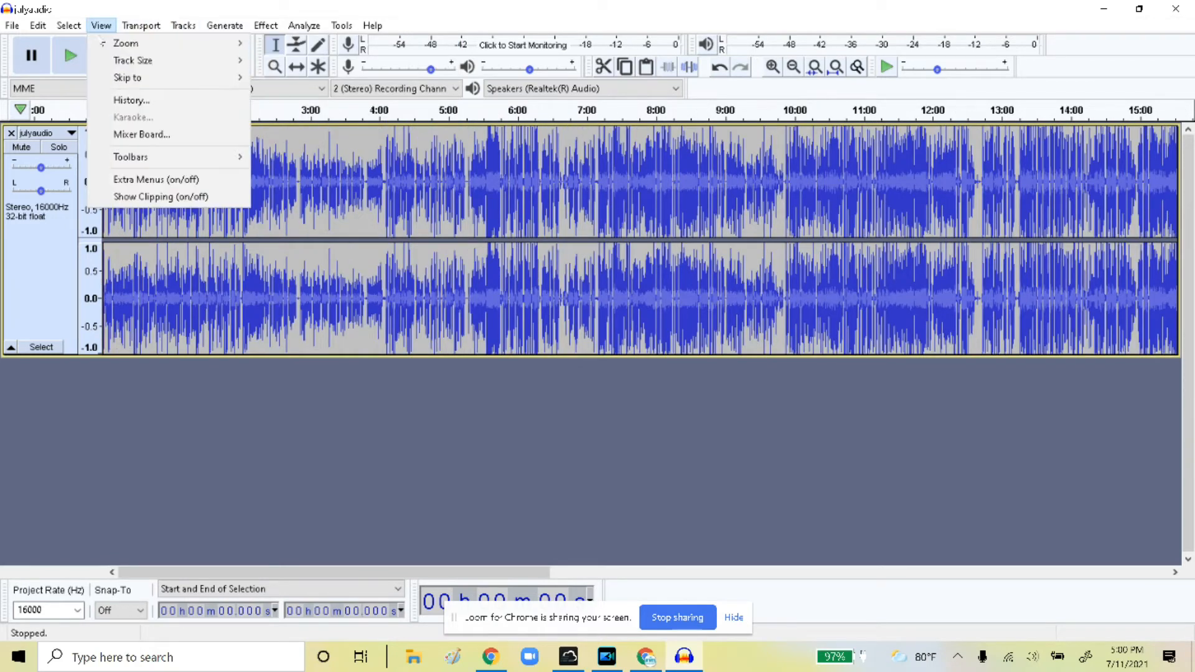
{"action": "mouse_move", "coordinate": [220, 43]}
{"action": "left_click", "coordinate": [293, 45]}
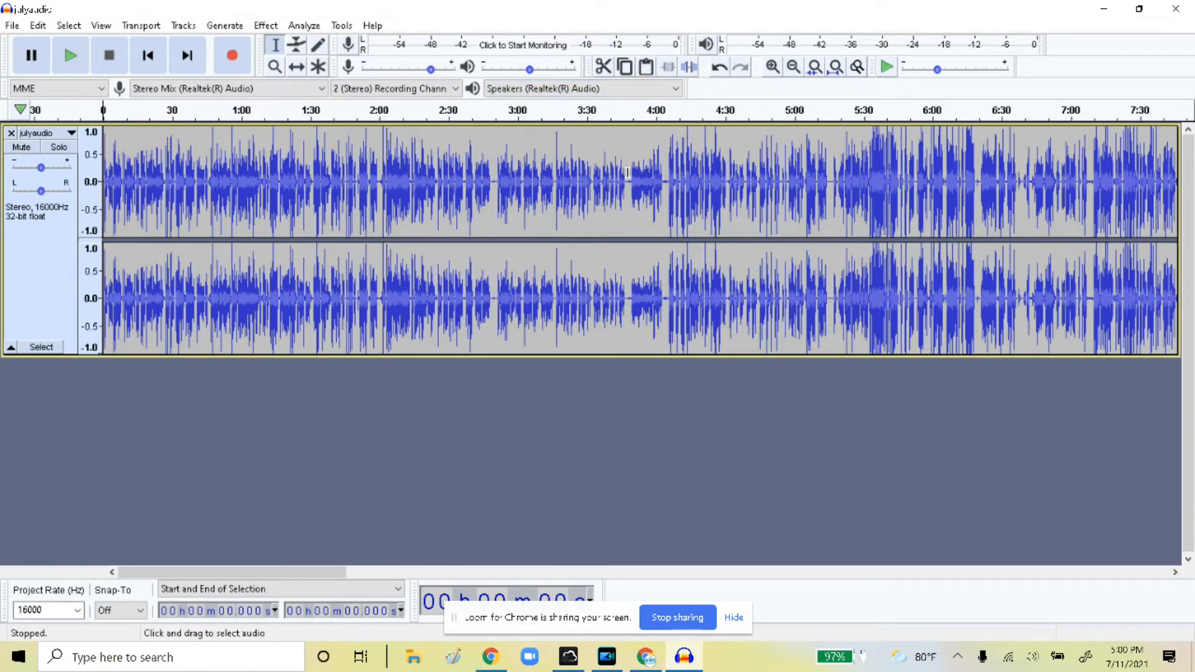
Scroll along the timeline and zoom in closely on the 21–25 minute stretch
{"action": "left_click_drag", "start_coordinate": [625, 179], "coordinate": [635, 182]}
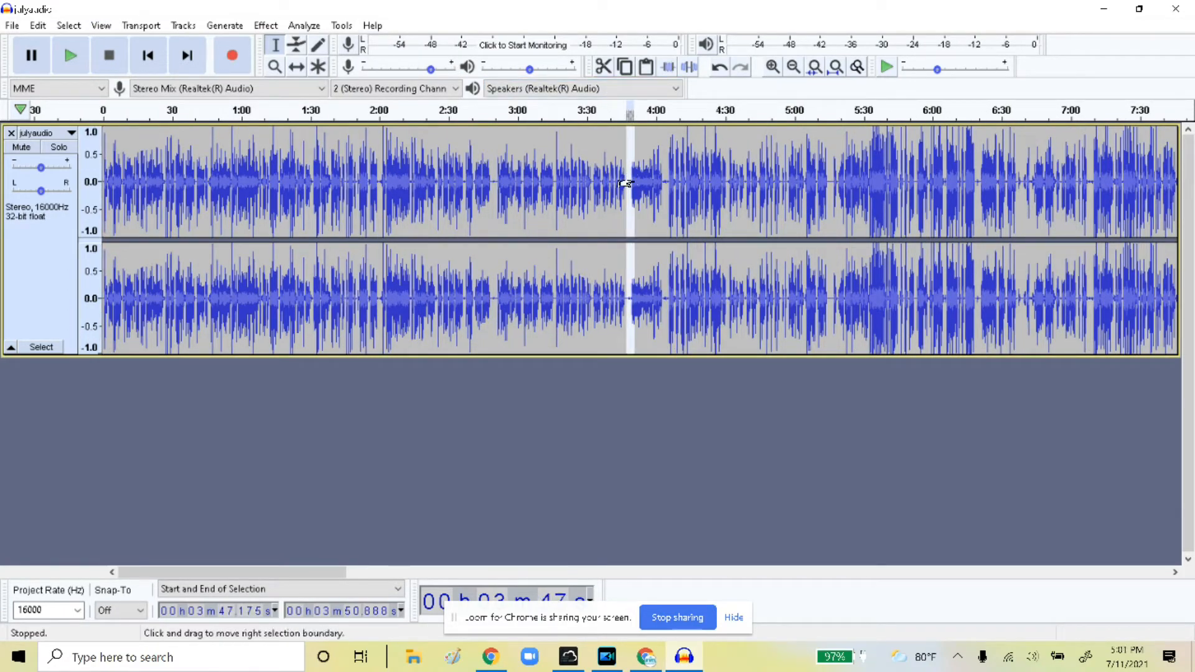
{"action": "scroll", "coordinate": [747, 252], "scroll_direction": "right", "scroll_amount": 5}
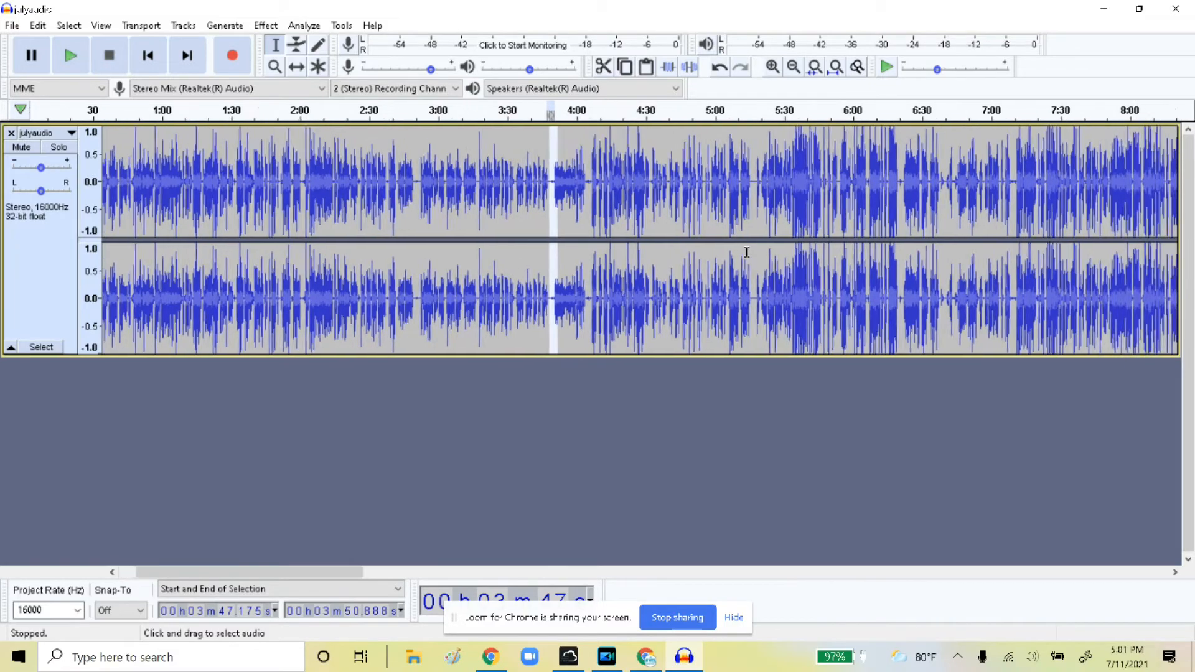
{"action": "scroll", "coordinate": [746, 253], "scroll_direction": "right", "scroll_amount": 10}
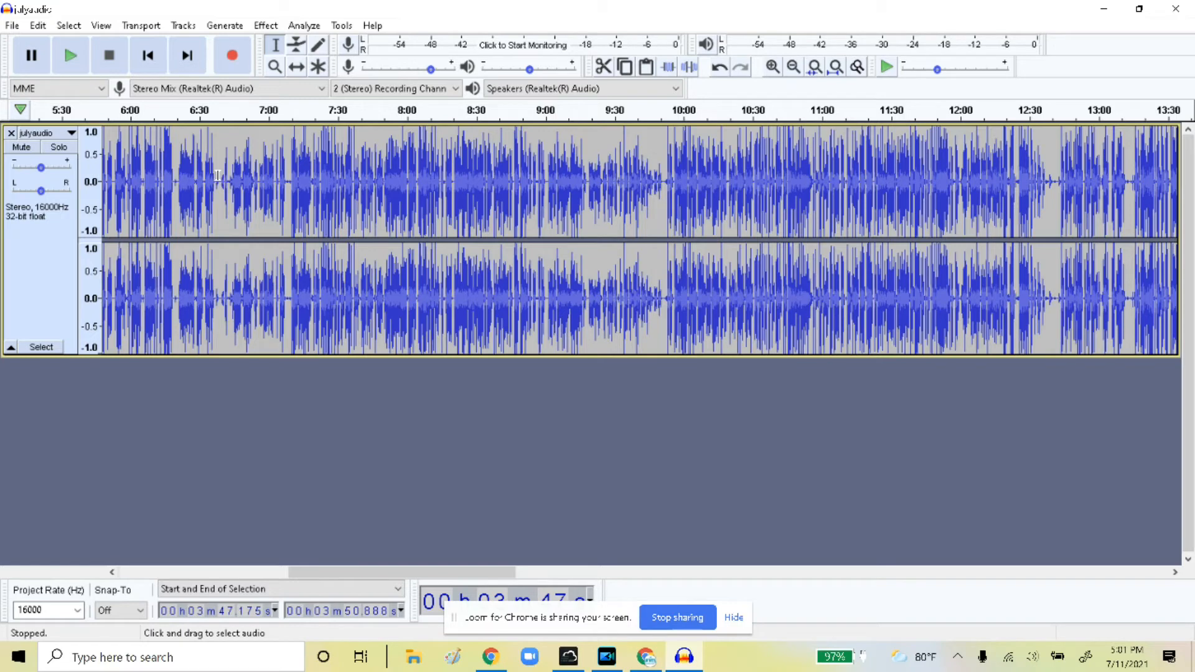
{"action": "left_click", "coordinate": [213, 180]}
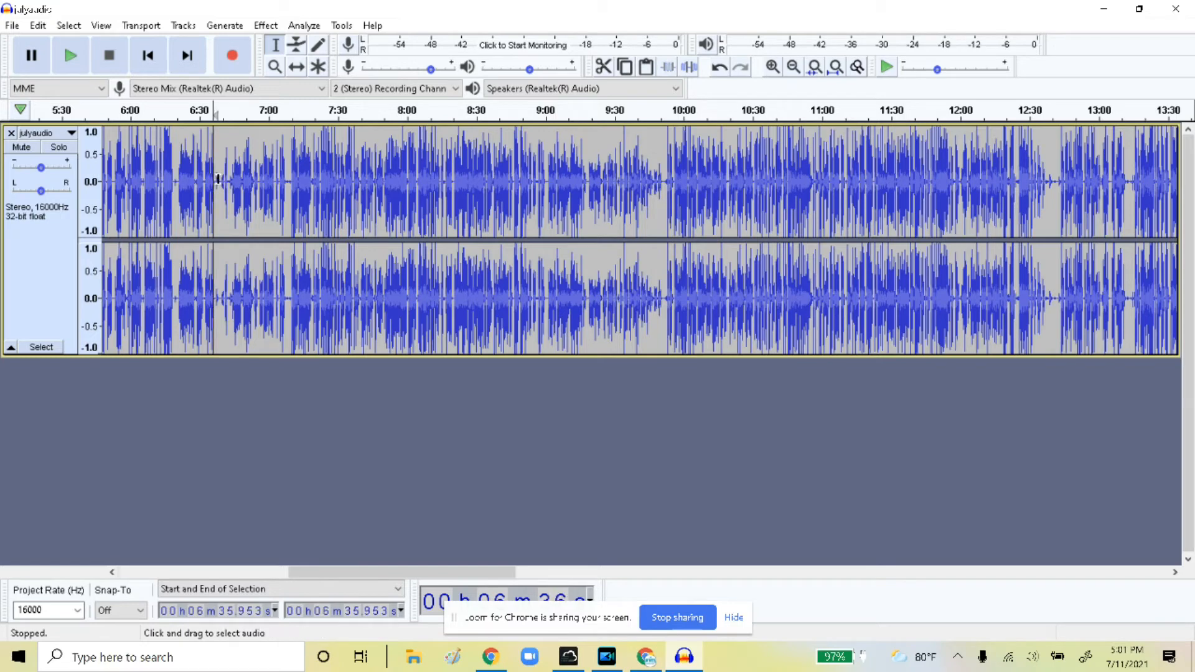
{"action": "left_click", "coordinate": [216, 180]}
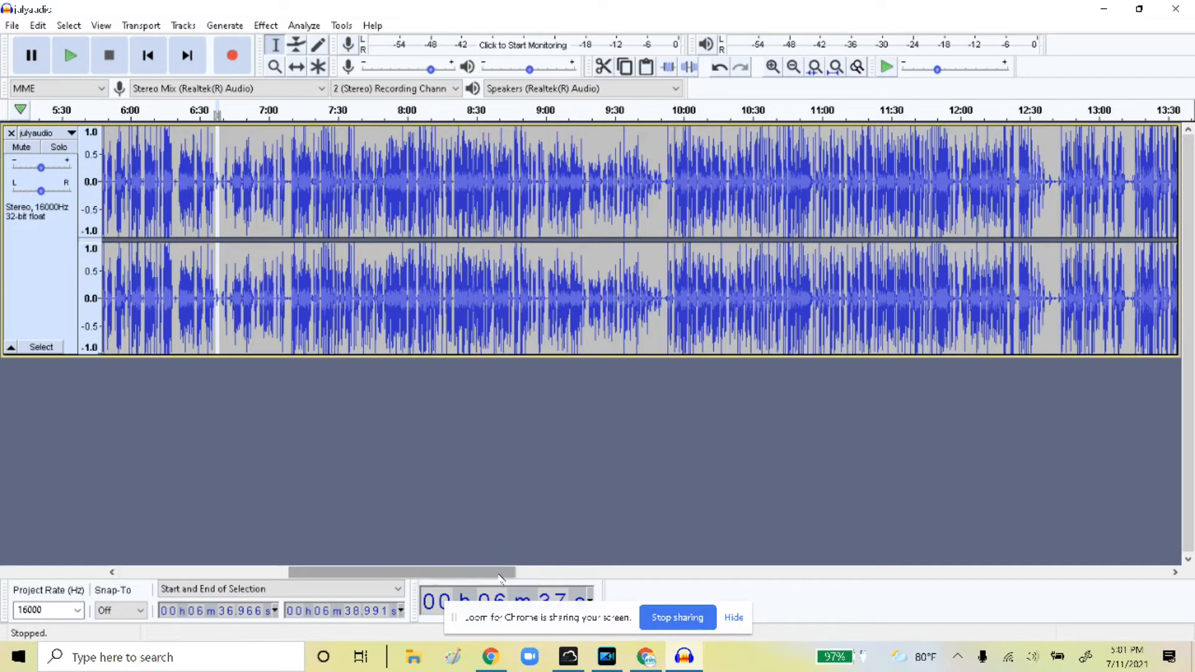
{"action": "left_click_drag", "start_coordinate": [512, 573], "coordinate": [899, 594]}
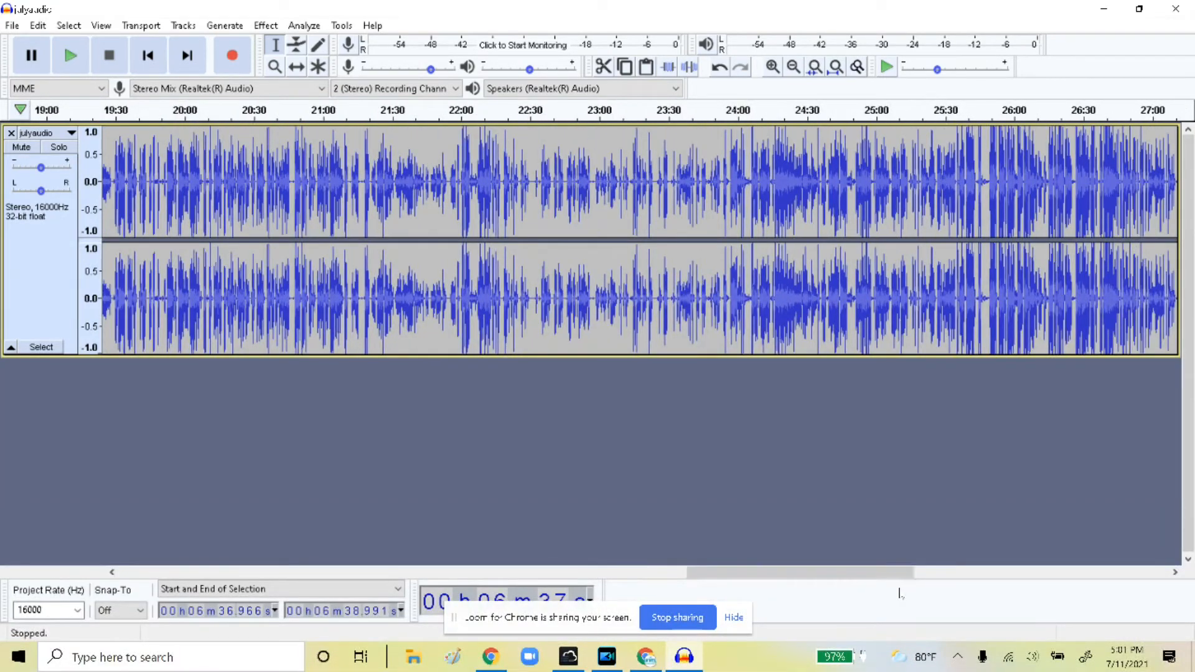
{"action": "left_click", "coordinate": [101, 26]}
{"action": "mouse_move", "coordinate": [122, 43]}
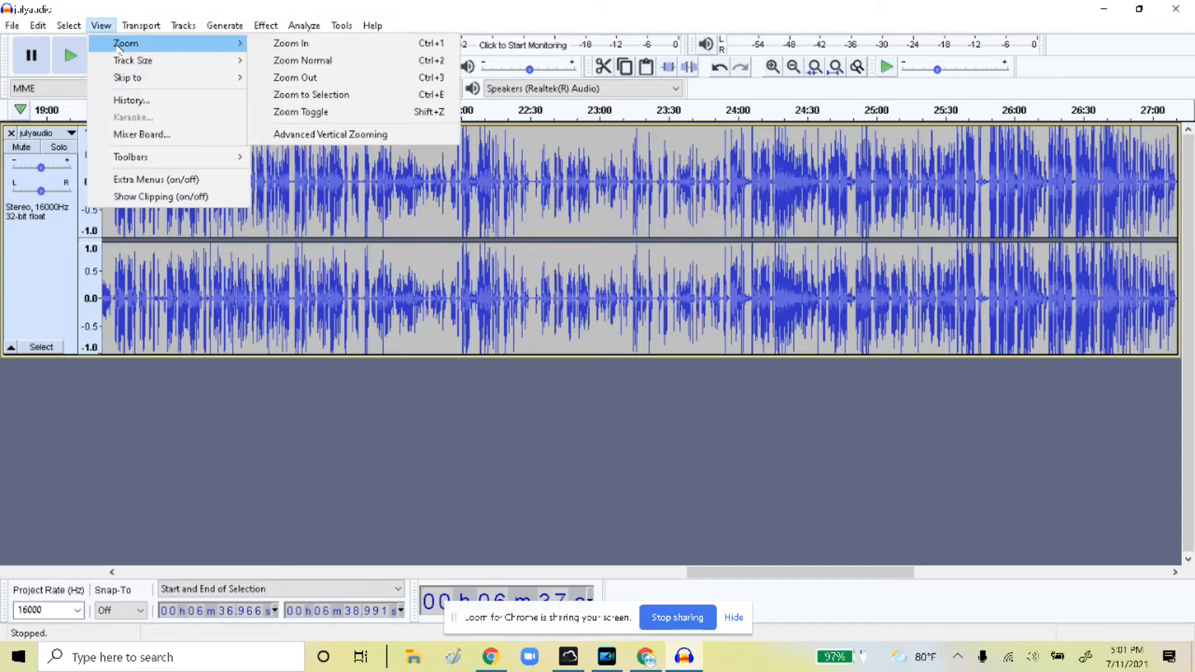
{"action": "left_click", "coordinate": [284, 44]}
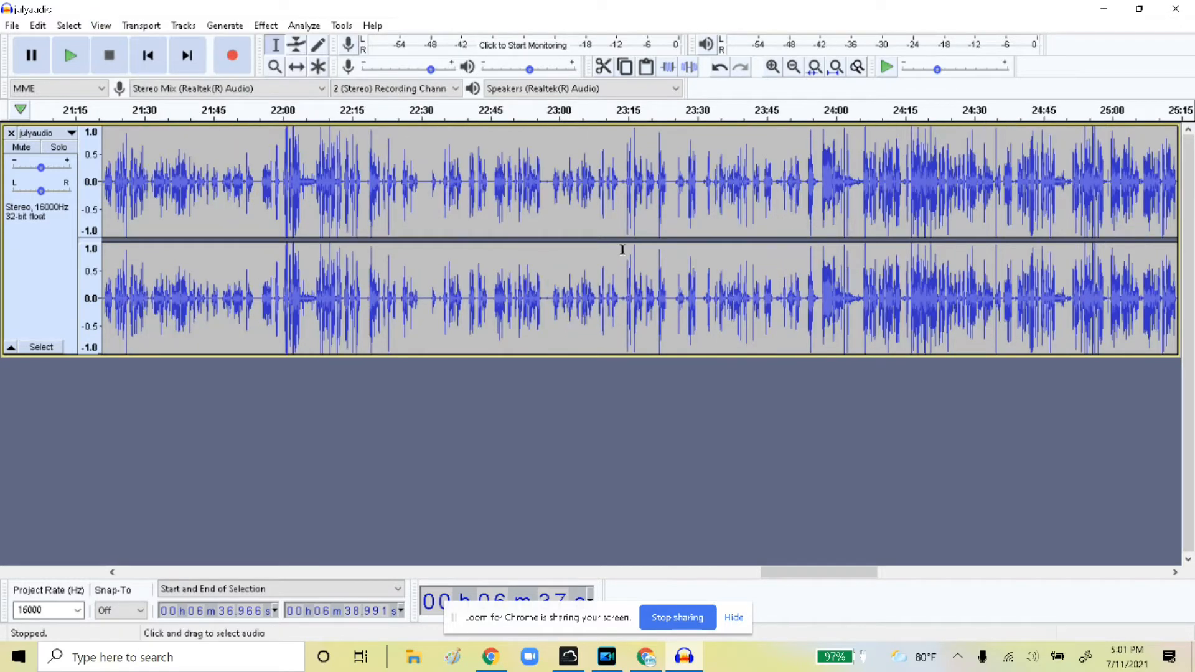
Listen around 22:56, then select the quiet gap from about 22:55.9 to 22:58.9
{"action": "left_click", "coordinate": [542, 179]}
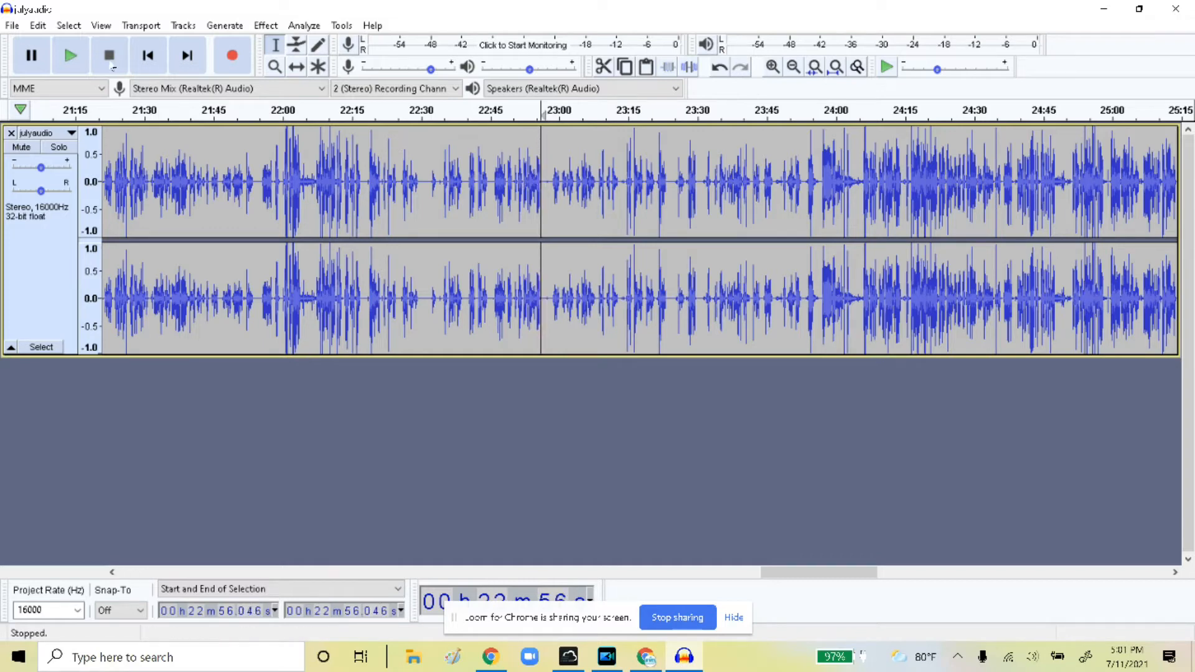
{"action": "left_click", "coordinate": [75, 56]}
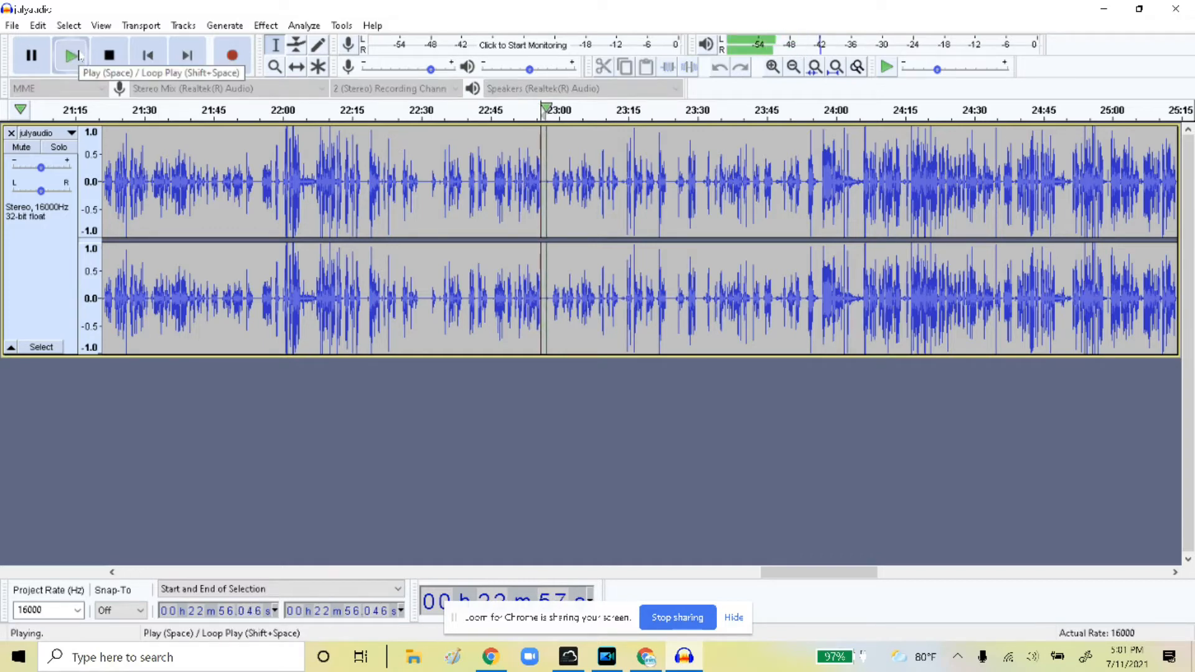
{"action": "left_click", "coordinate": [110, 56]}
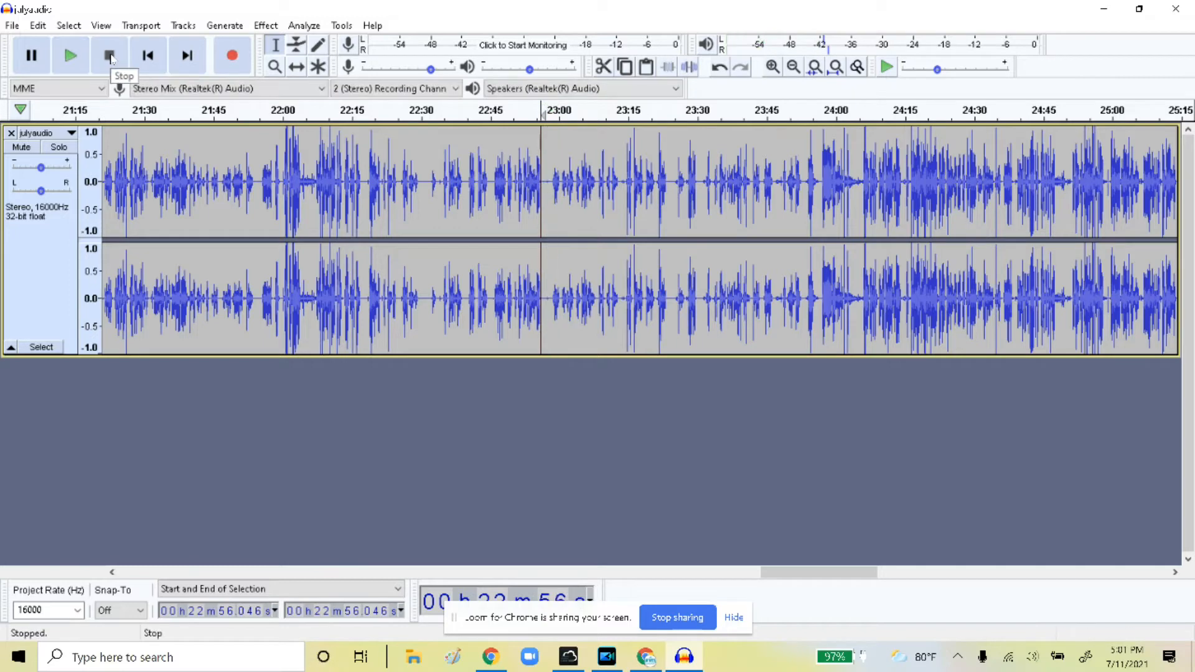
{"action": "left_click", "coordinate": [543, 178]}
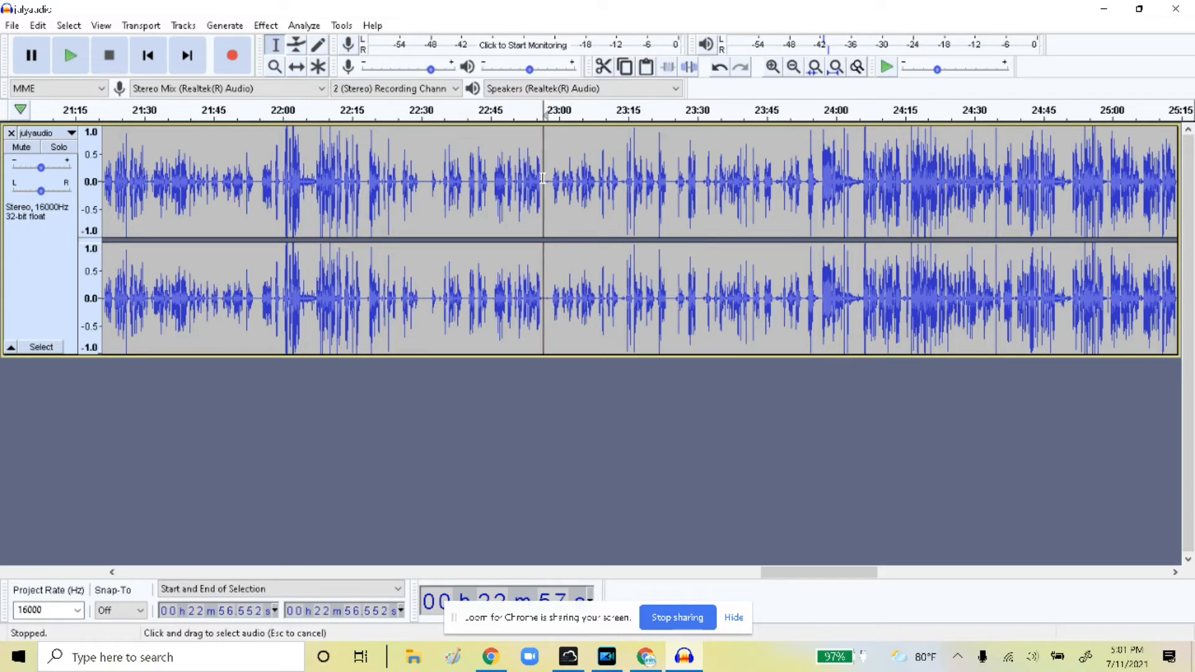
{"action": "left_click_drag", "start_coordinate": [554, 181], "coordinate": [539, 181]}
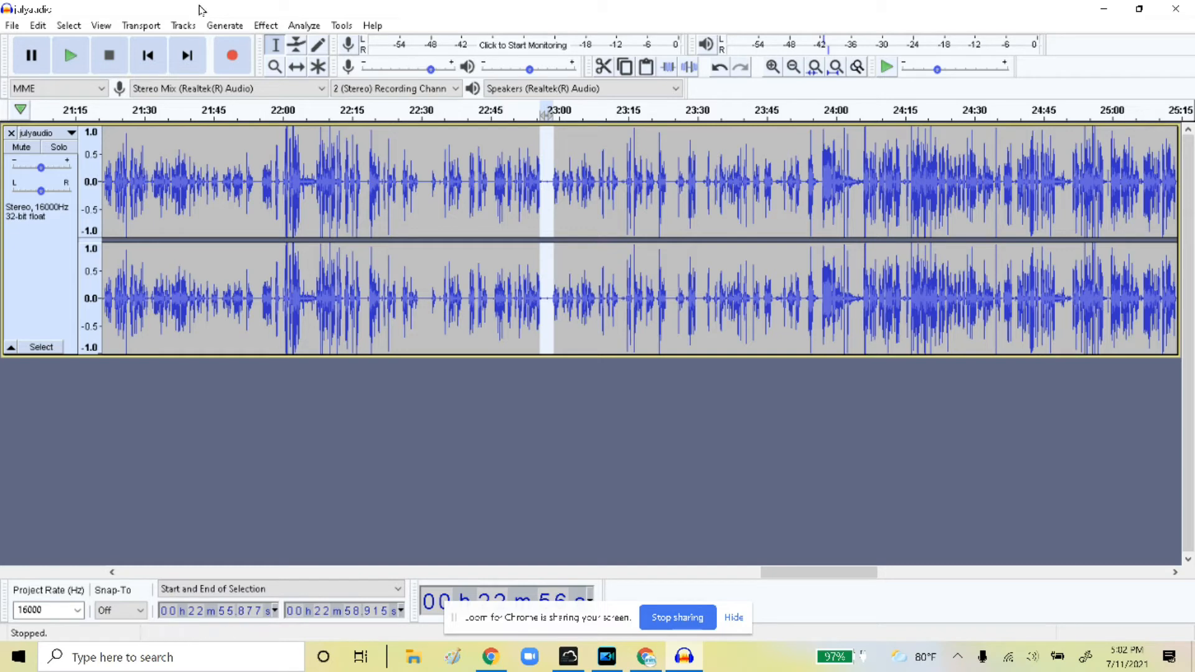
Capture a noise profile from the selected gap in Effect > Noise Reduction
{"action": "left_click", "coordinate": [266, 25]}
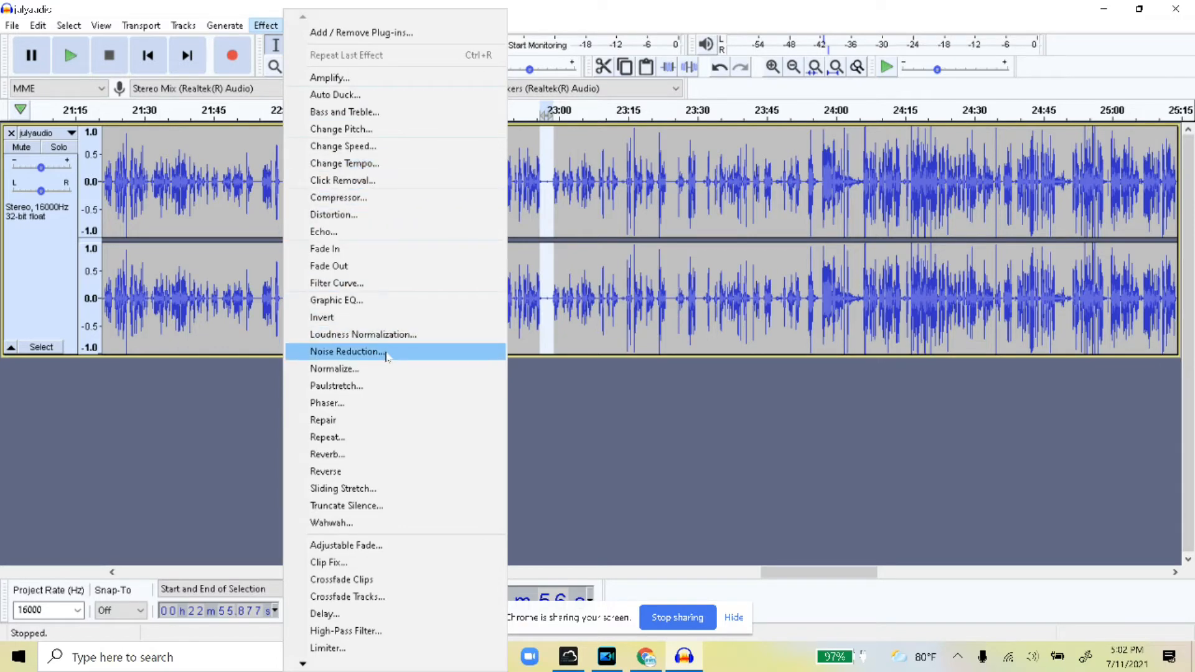
{"action": "left_click", "coordinate": [349, 351]}
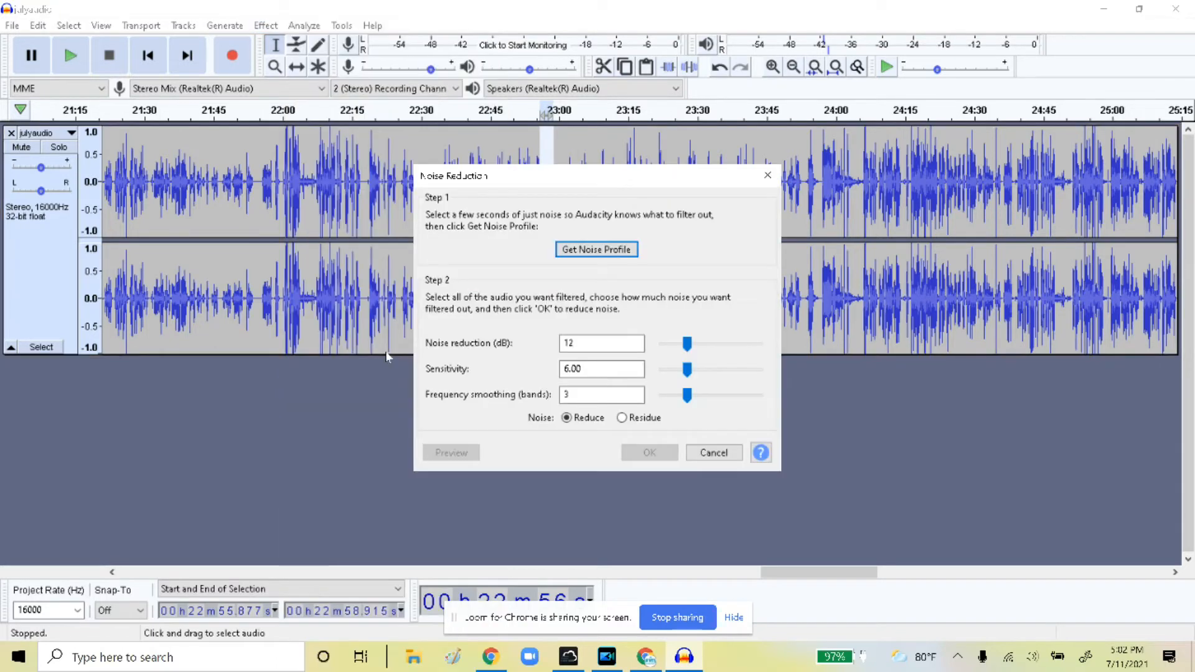
{"action": "left_click", "coordinate": [588, 252]}
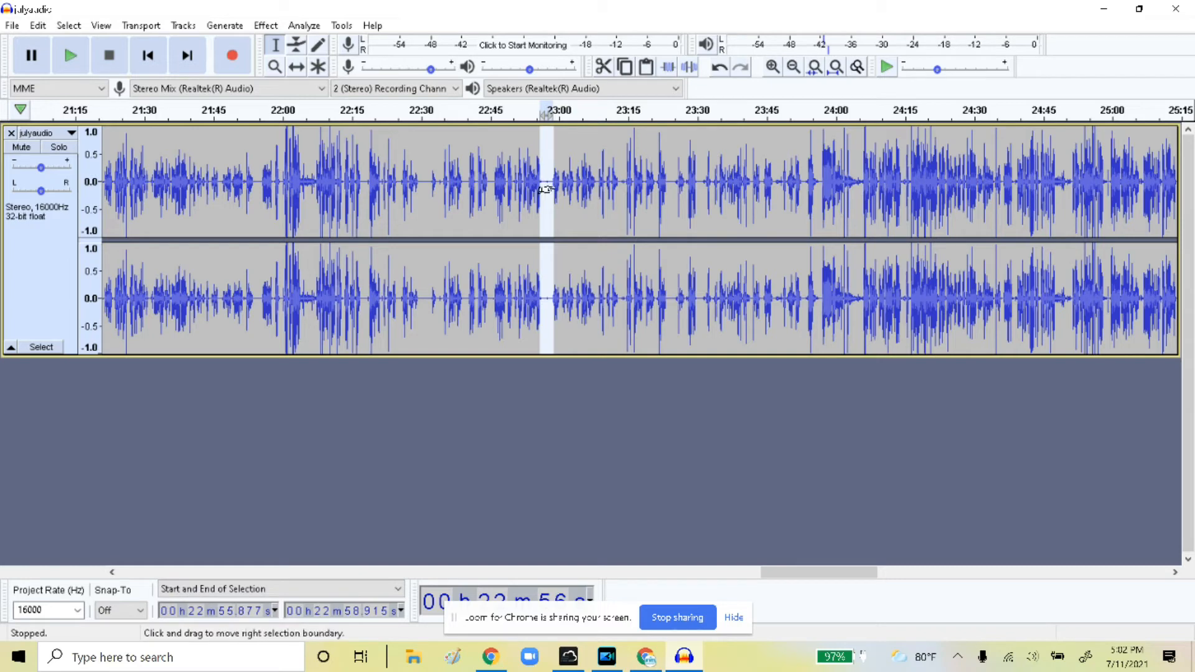
Clear the sample selection and select the entire sermon track with Ctrl+A
{"action": "left_click", "coordinate": [424, 154]}
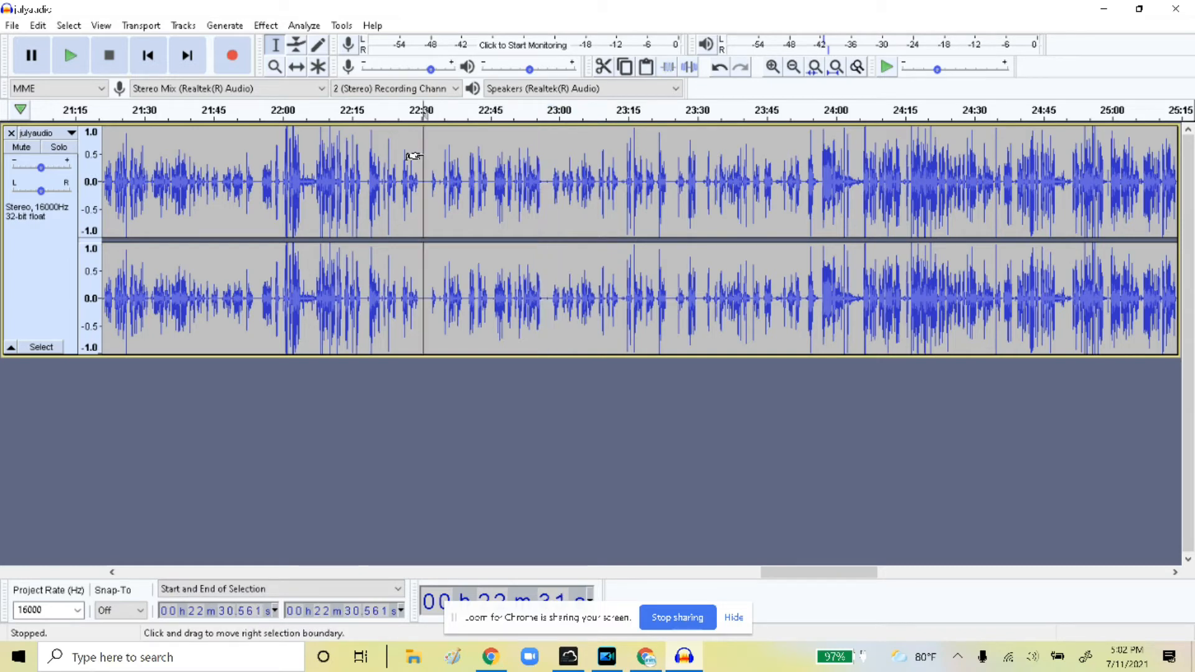
{"action": "left_click", "coordinate": [472, 136]}
{"action": "left_click", "coordinate": [397, 142]}
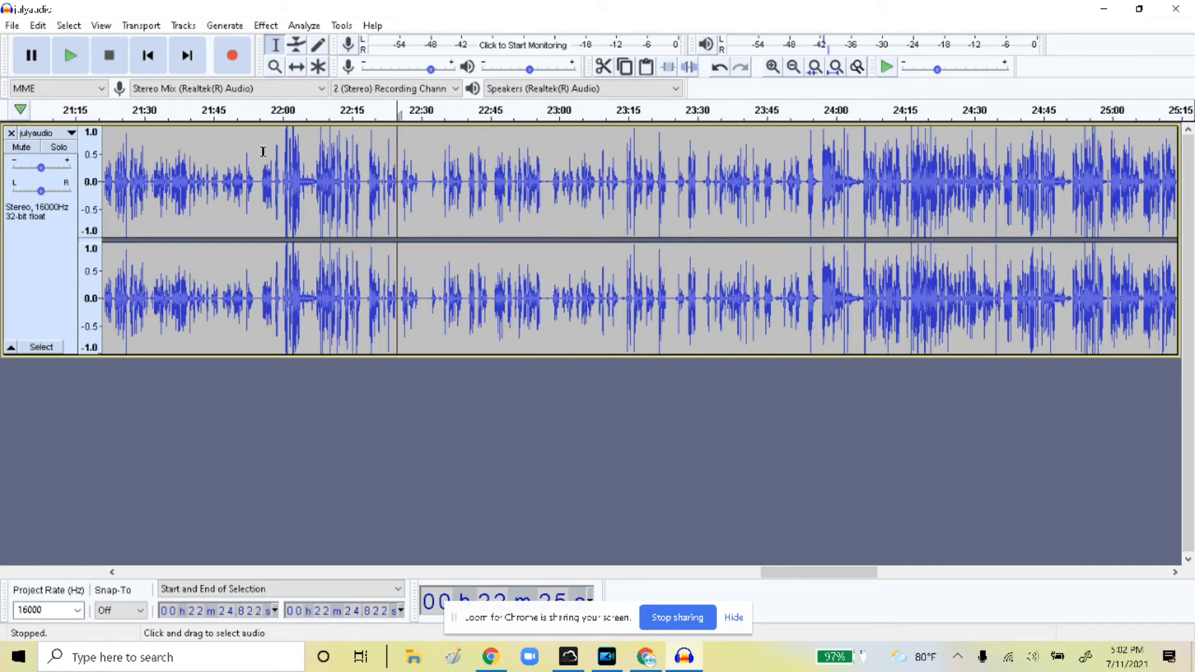
{"action": "key", "text": "ctrl+a"}
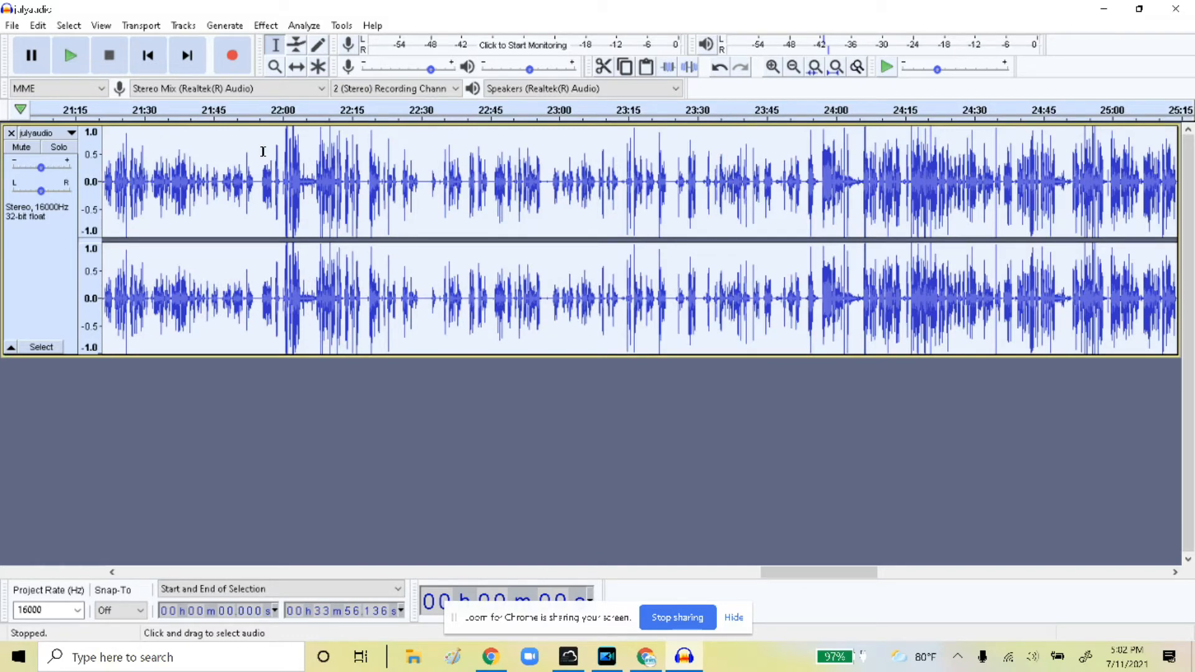
Apply Noise Reduction at 12 dB, sensitivity 6.00 and 3 smoothing bands to the whole track
{"action": "left_click", "coordinate": [265, 26]}
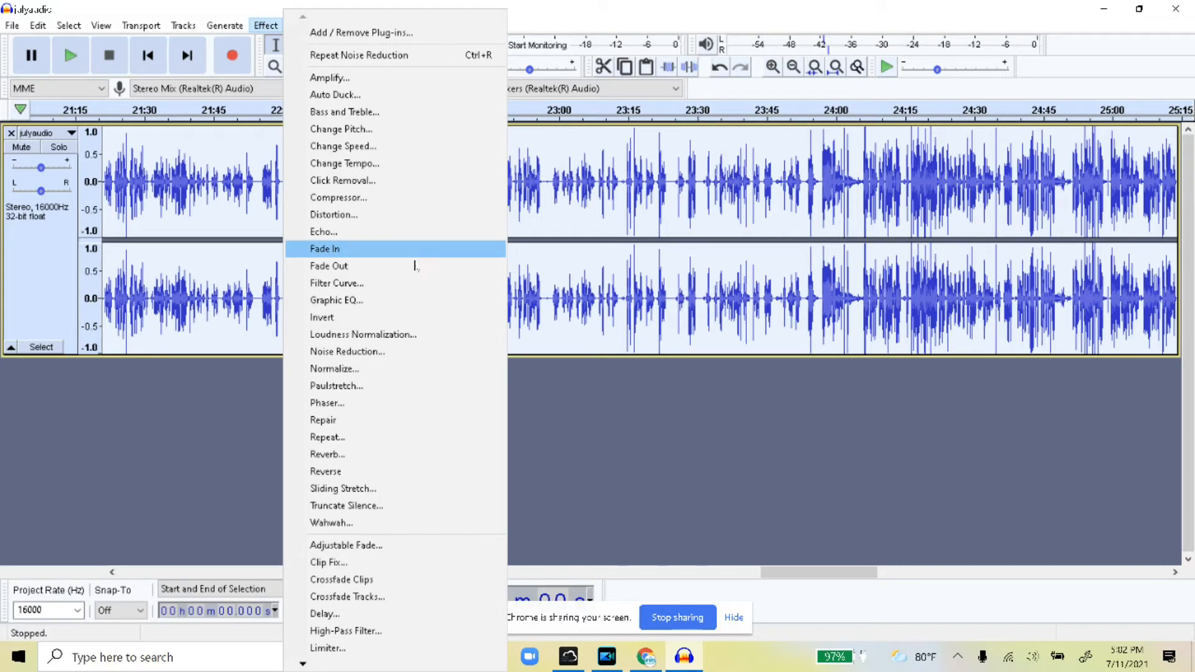
{"action": "left_click", "coordinate": [409, 354]}
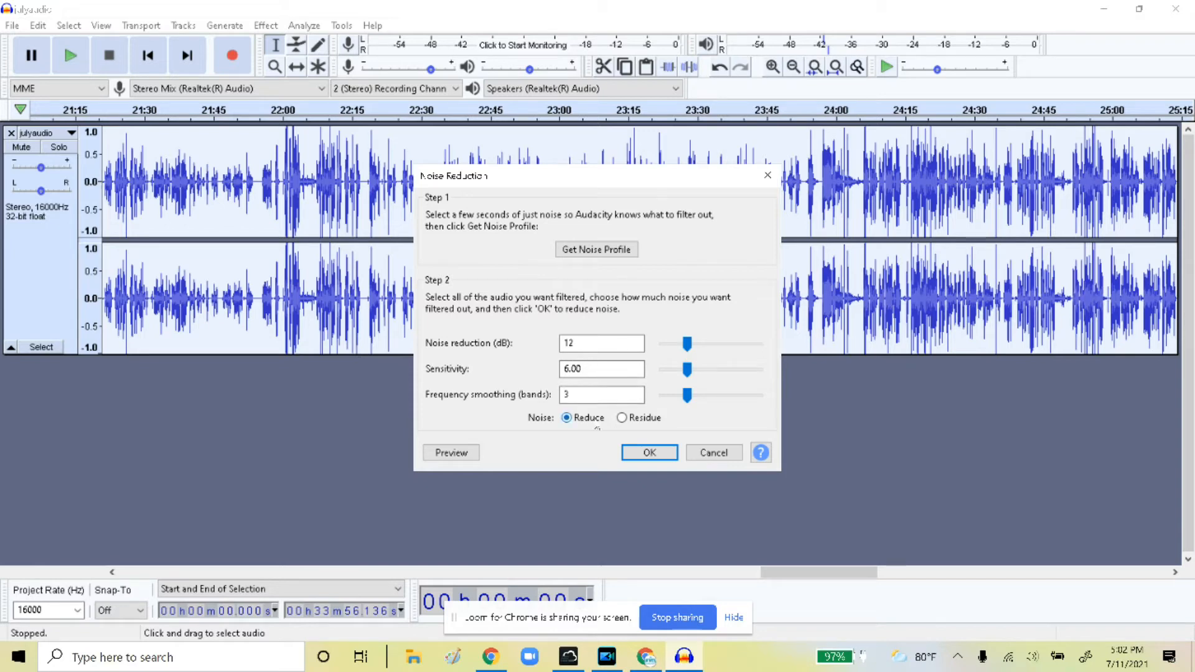
{"action": "left_click", "coordinate": [649, 453]}
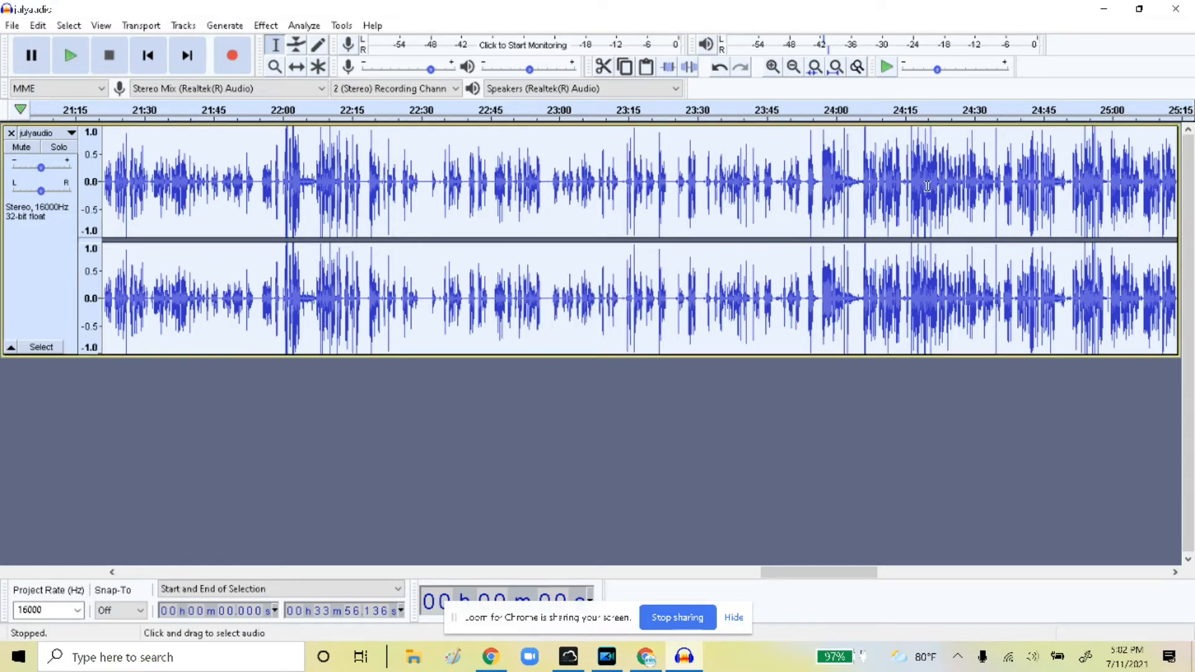
{"action": "left_click", "coordinate": [502, 181]}
{"action": "left_click", "coordinate": [392, 179]}
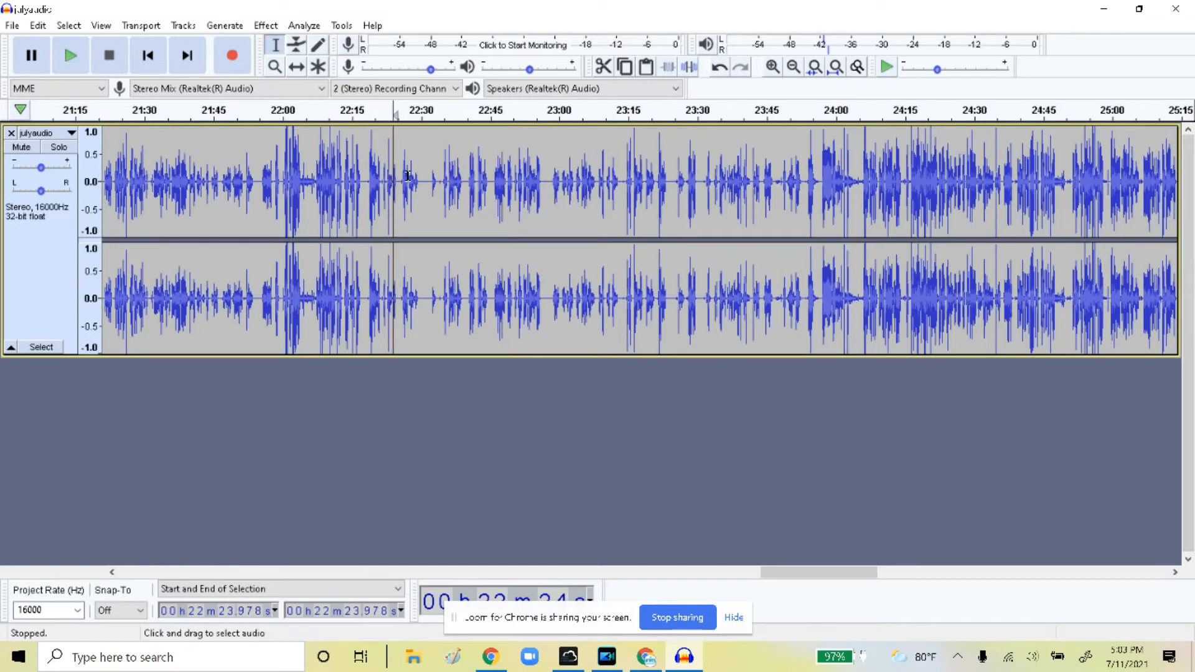
{"action": "left_click", "coordinate": [86, 66]}
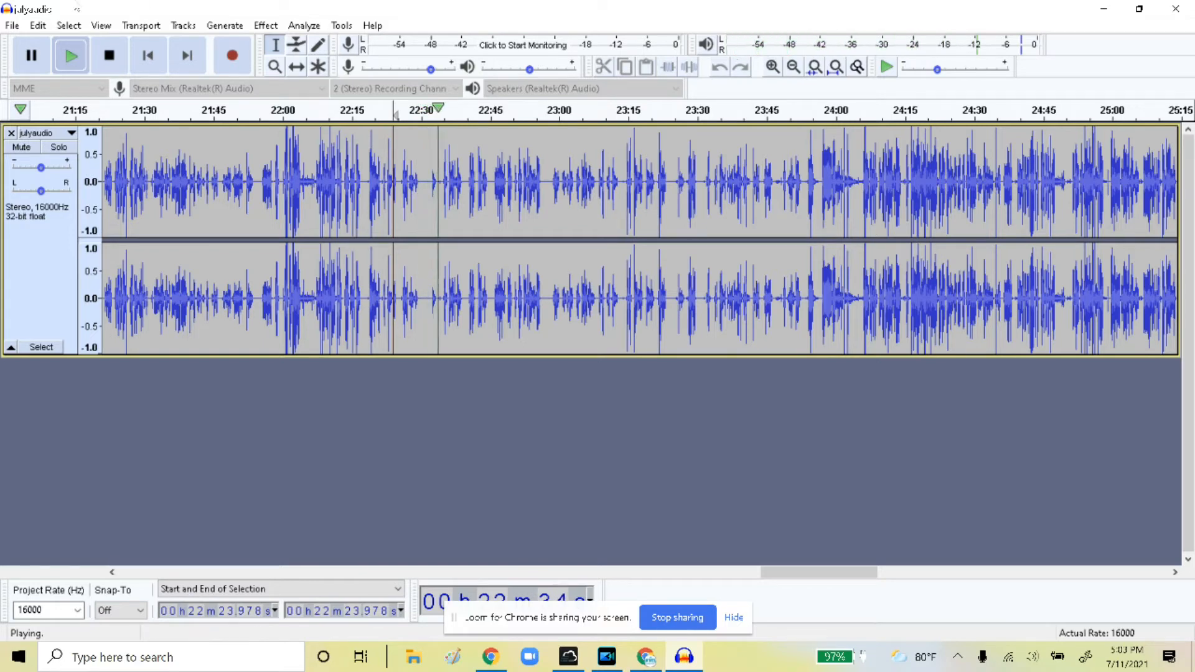
{"action": "left_click", "coordinate": [97, 65]}
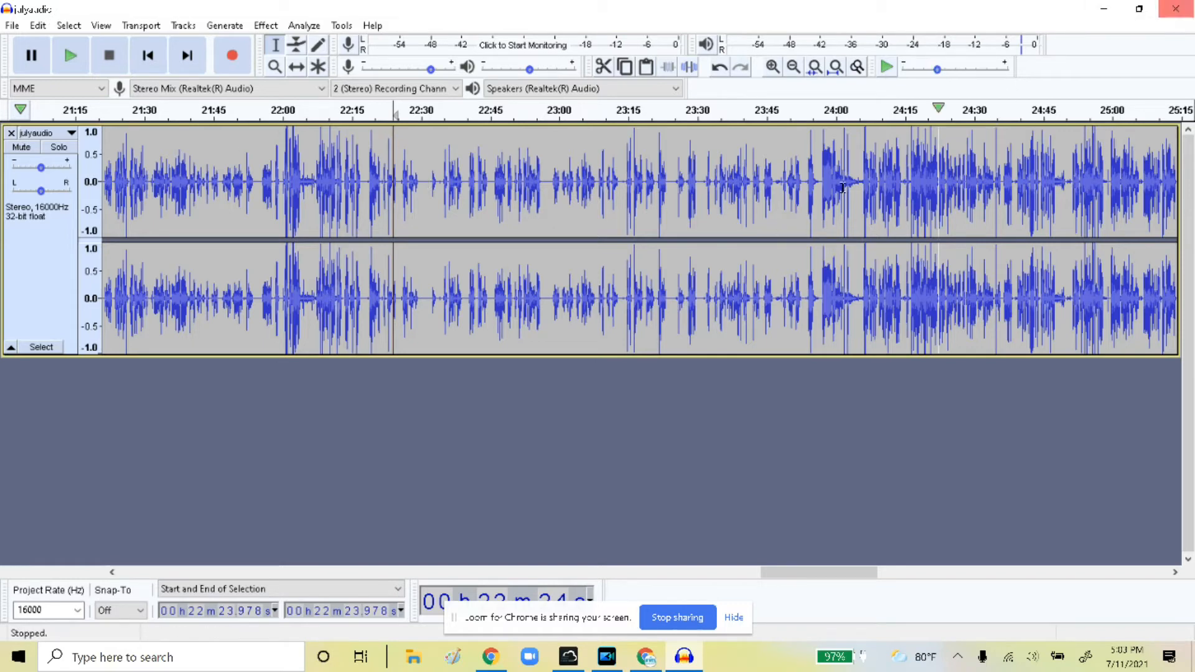
Export the cleaned audio as WAV to the Desktop as julyaudioMOD, with empty metadata
{"action": "left_click", "coordinate": [13, 26]}
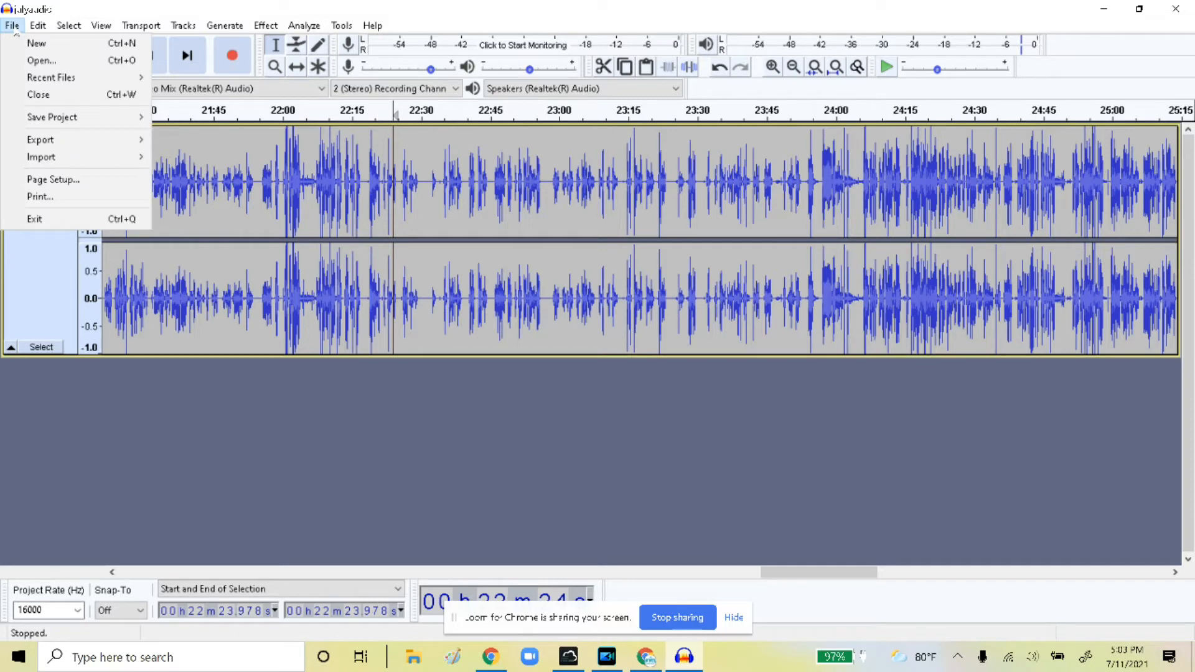
{"action": "mouse_move", "coordinate": [76, 145]}
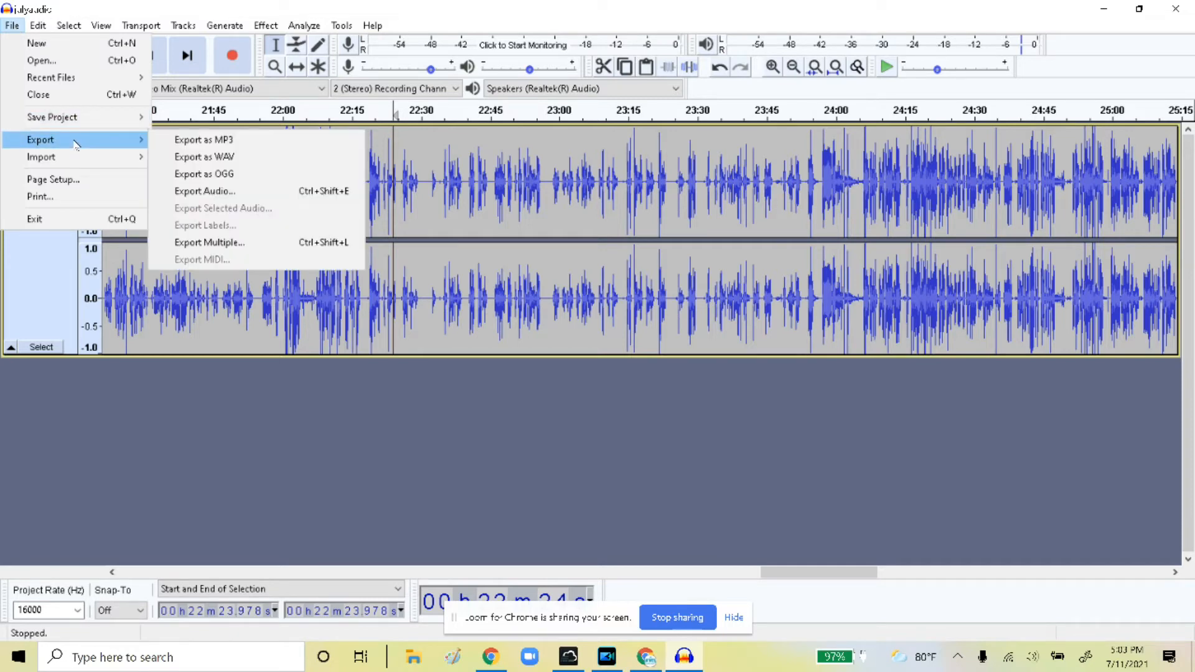
{"action": "left_click", "coordinate": [206, 157]}
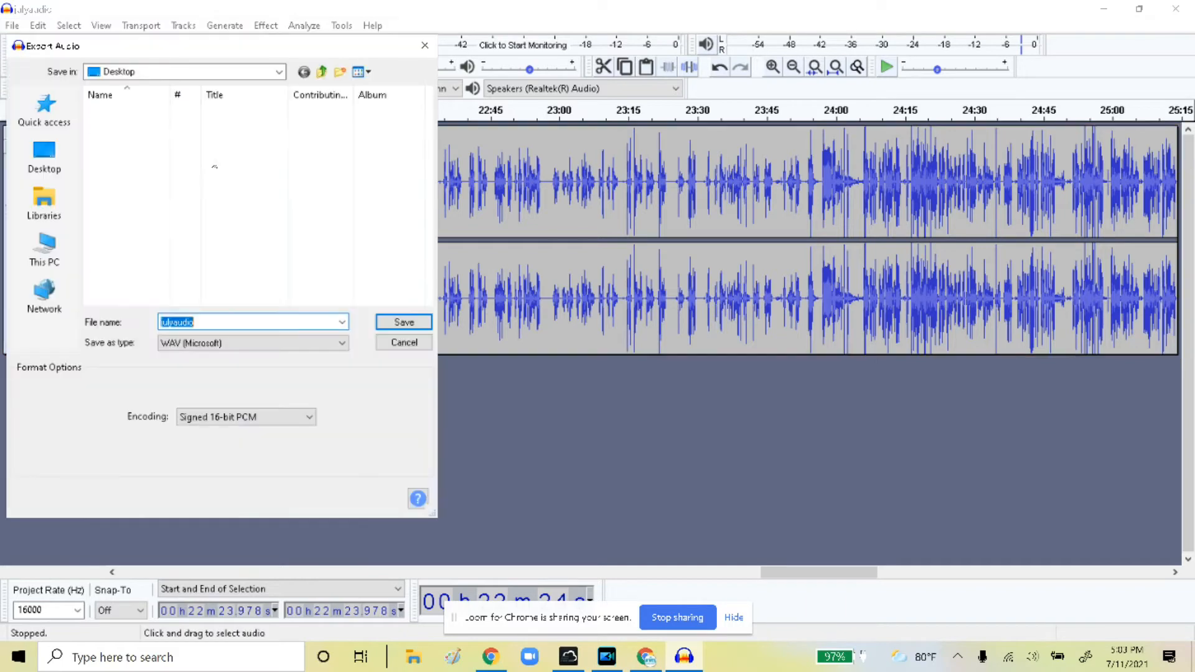
{"action": "left_click", "coordinate": [70, 153]}
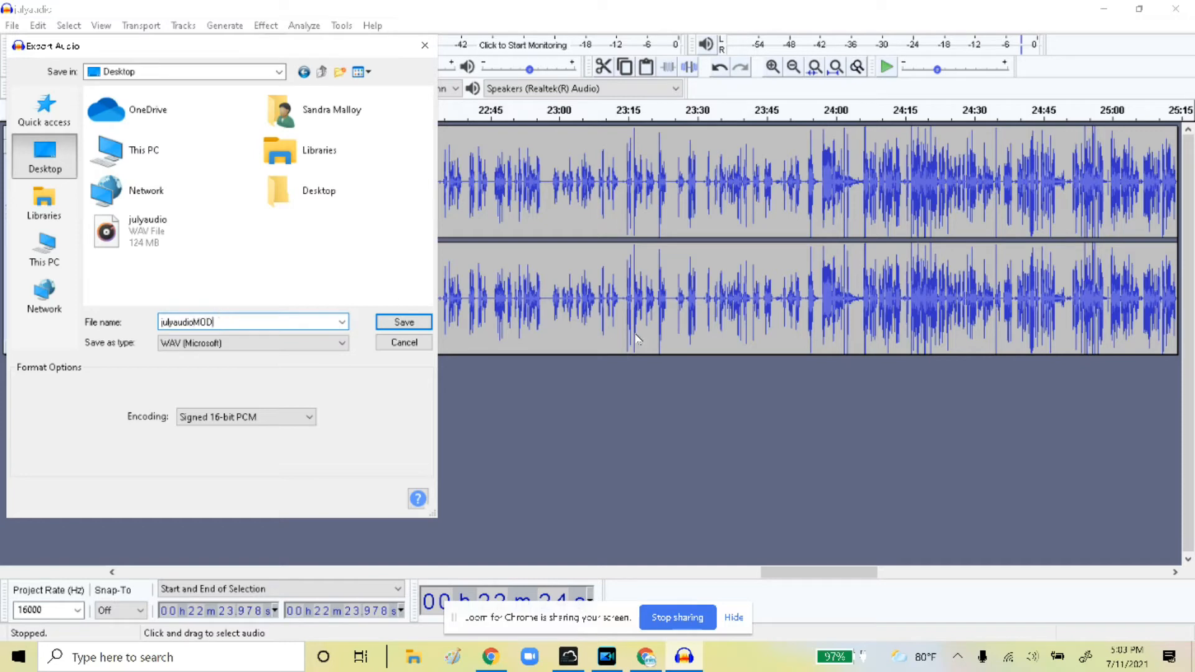
{"action": "left_click", "coordinate": [417, 323]}
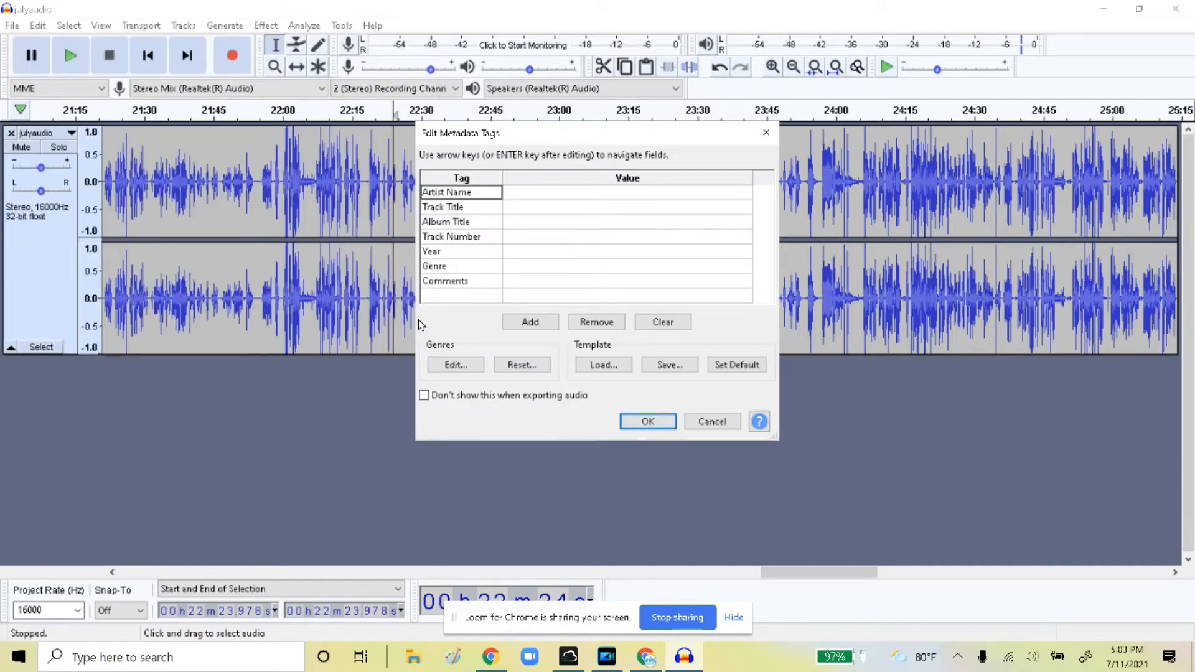
{"action": "left_click", "coordinate": [647, 421]}
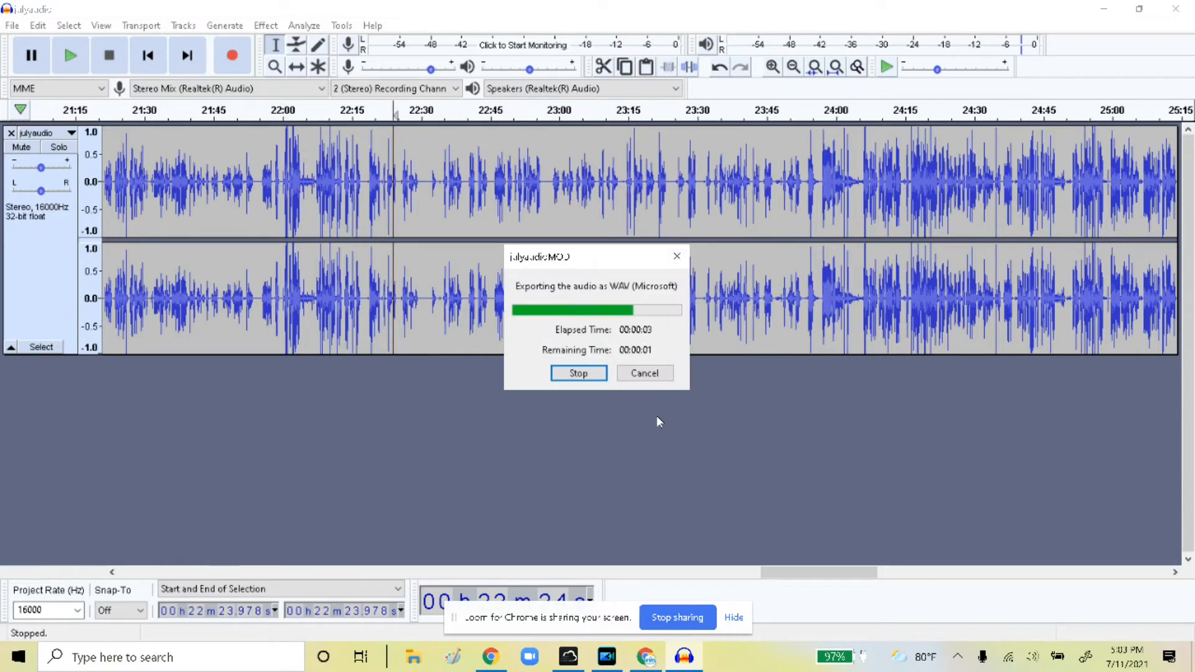
Close Audacity without saving, then arrange the julyaudio and julyaudioMOD desktop icons side by side
{"action": "left_click", "coordinate": [1177, 9]}
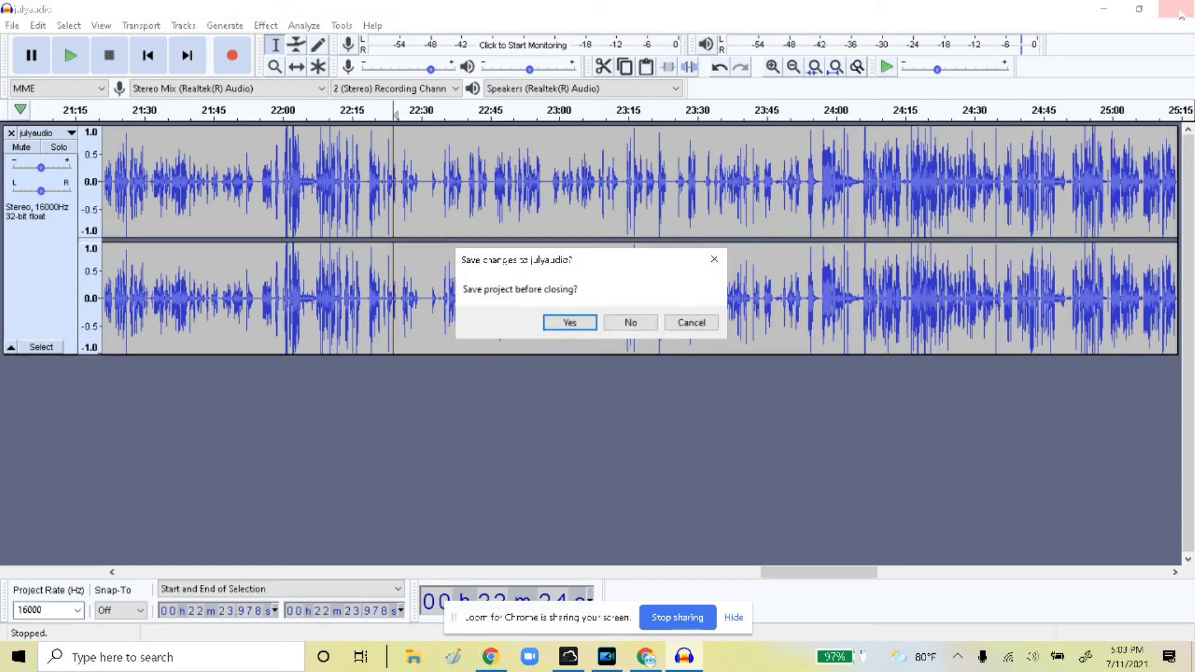
{"action": "left_click", "coordinate": [630, 323]}
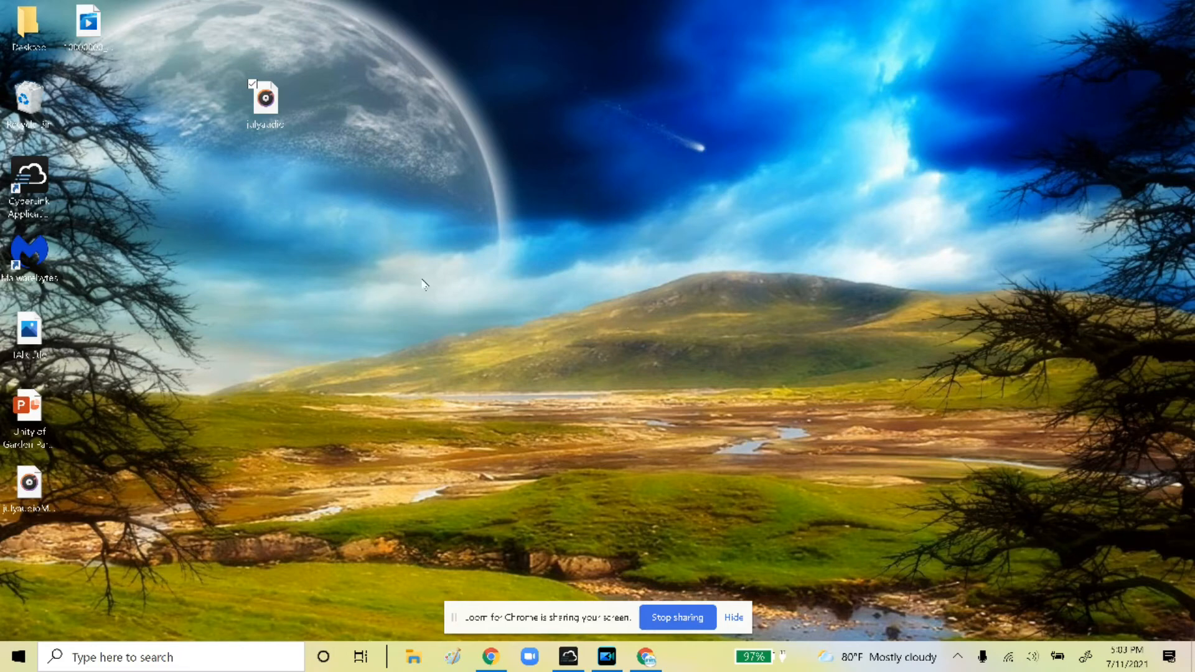
{"action": "left_click_drag", "start_coordinate": [265, 99], "coordinate": [206, 100]}
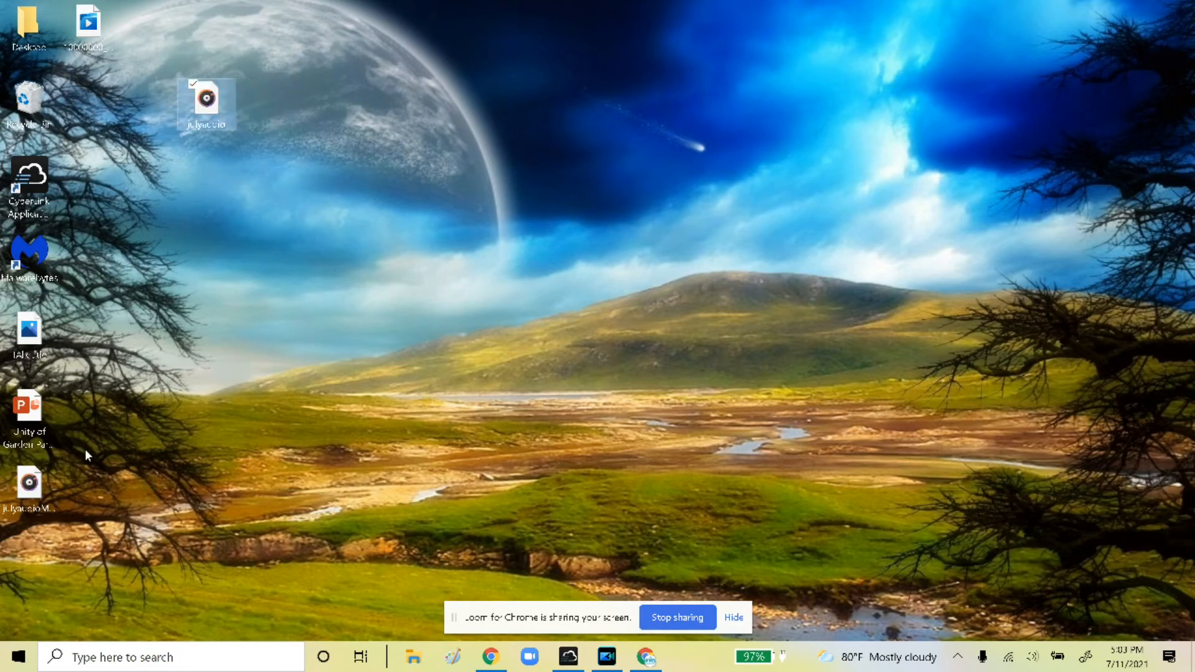
{"action": "left_click_drag", "start_coordinate": [31, 475], "coordinate": [196, 171]}
{"action": "left_click_drag", "start_coordinate": [210, 106], "coordinate": [92, 107]}
{"action": "left_click", "coordinate": [221, 176]}
{"action": "left_click_drag", "start_coordinate": [220, 176], "coordinate": [221, 101]}
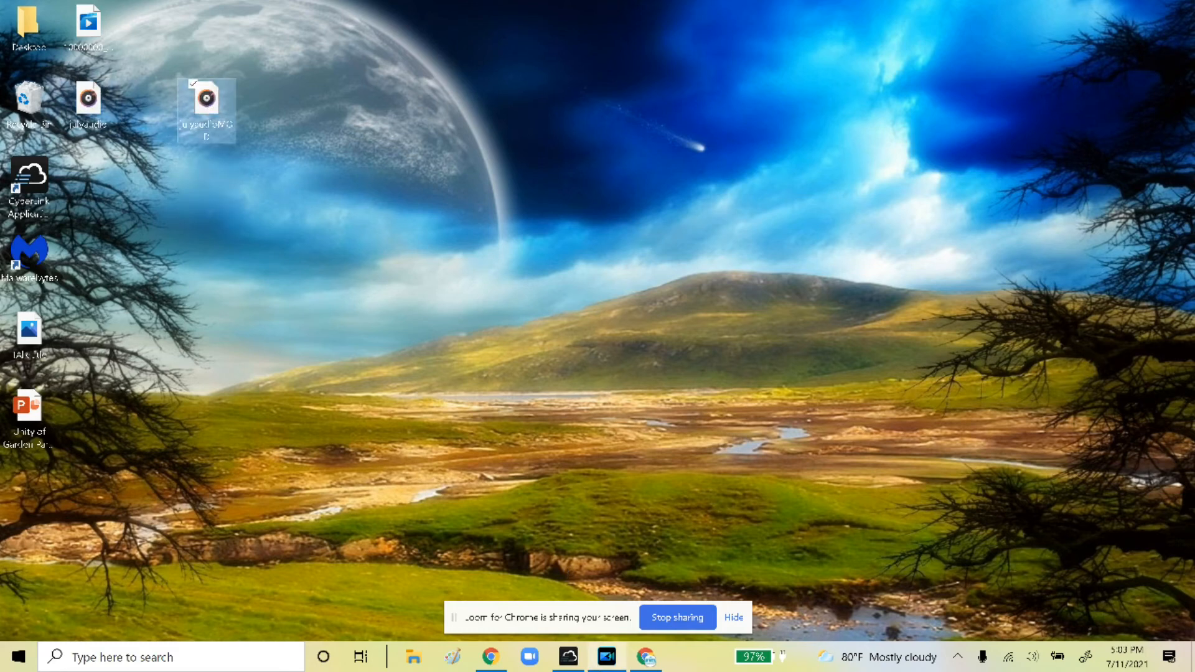
Import julyaudioMOD.wav from the desktop into the sermon project's Media Room in PowerDirector
{"action": "left_click", "coordinate": [610, 665]}
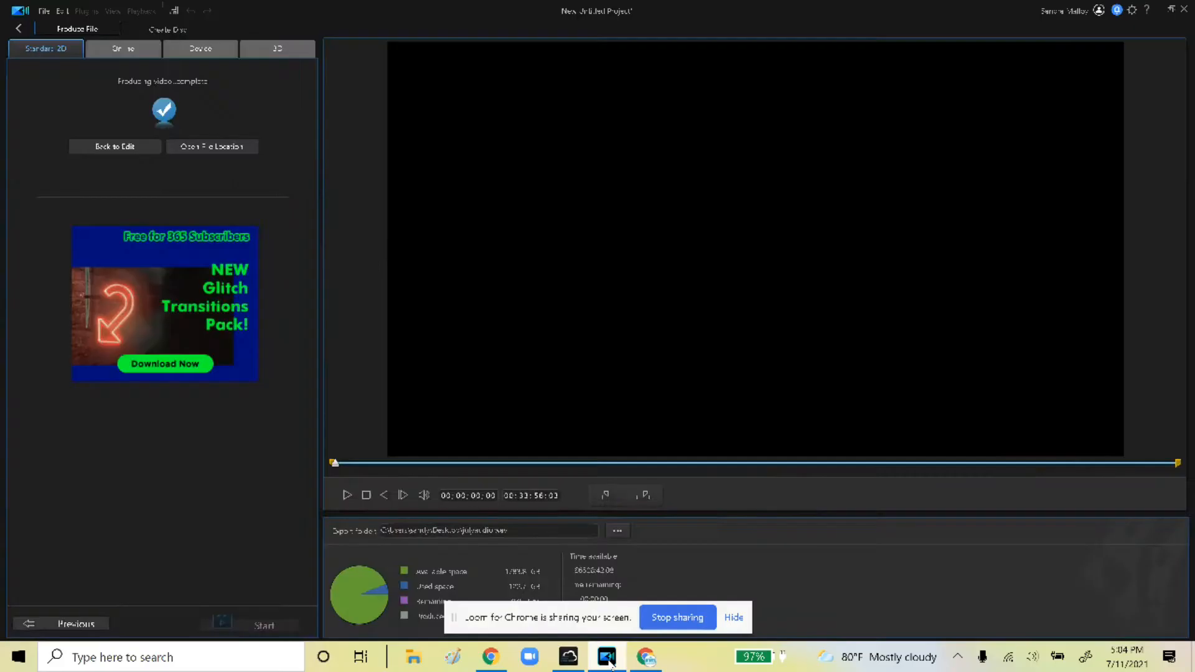
{"action": "left_click", "coordinate": [21, 30]}
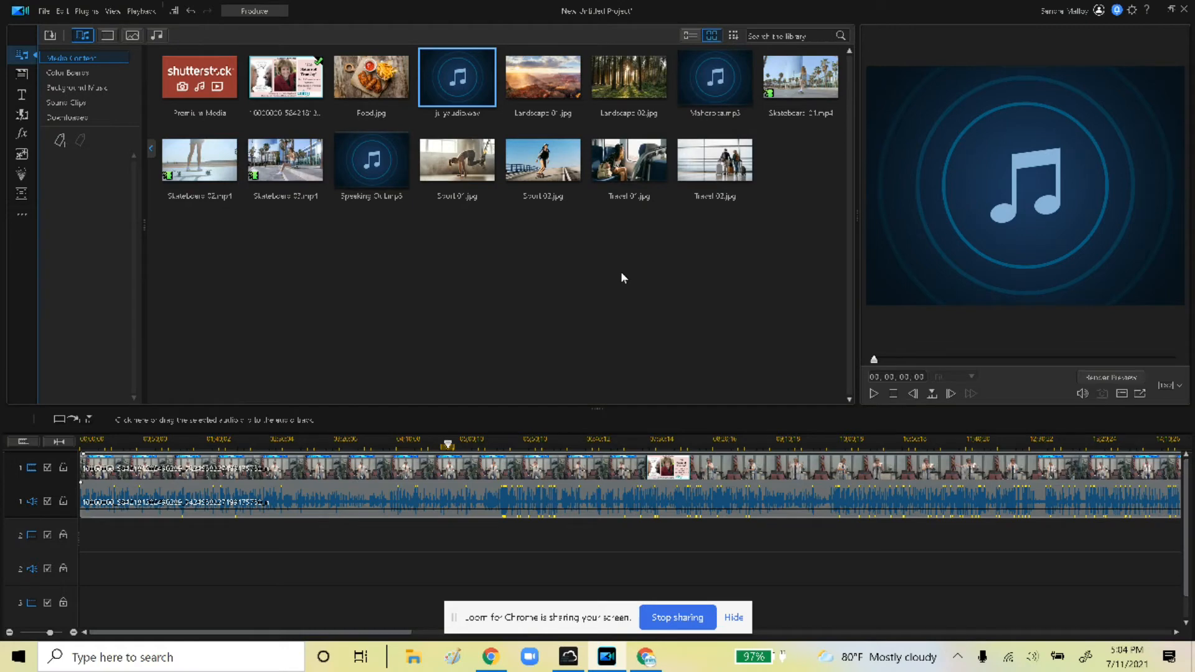
{"action": "left_click", "coordinate": [1170, 10]}
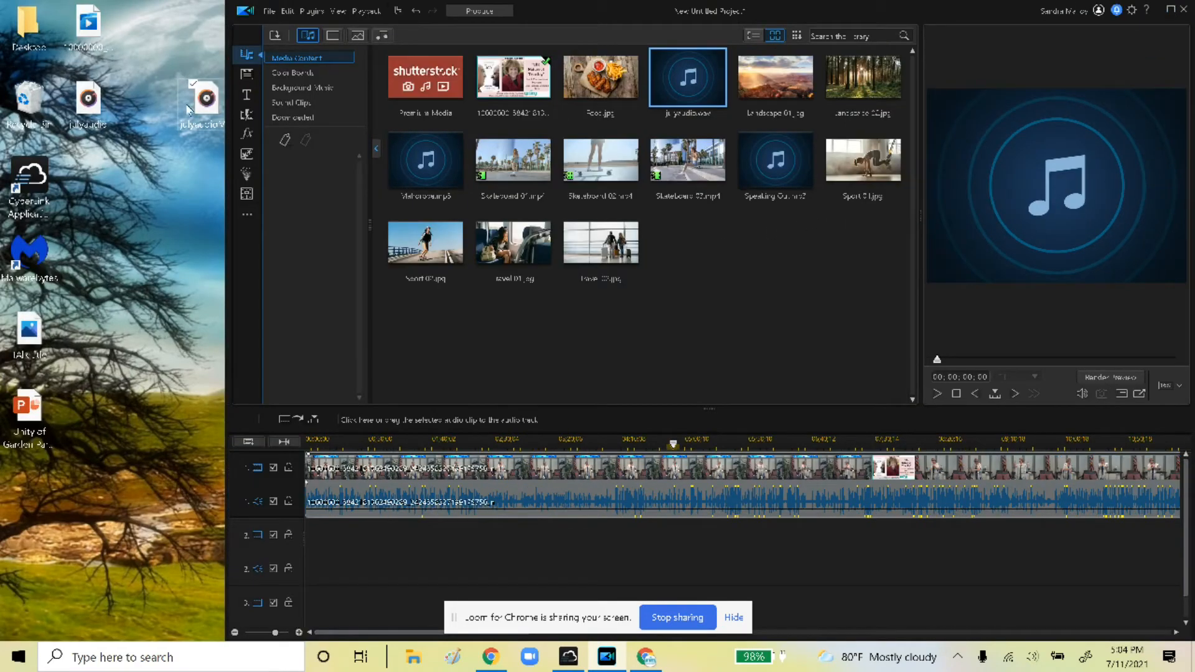
{"action": "left_click_drag", "start_coordinate": [200, 117], "coordinate": [343, 403]}
{"action": "left_click_drag", "start_coordinate": [694, 310], "coordinate": [707, 299]}
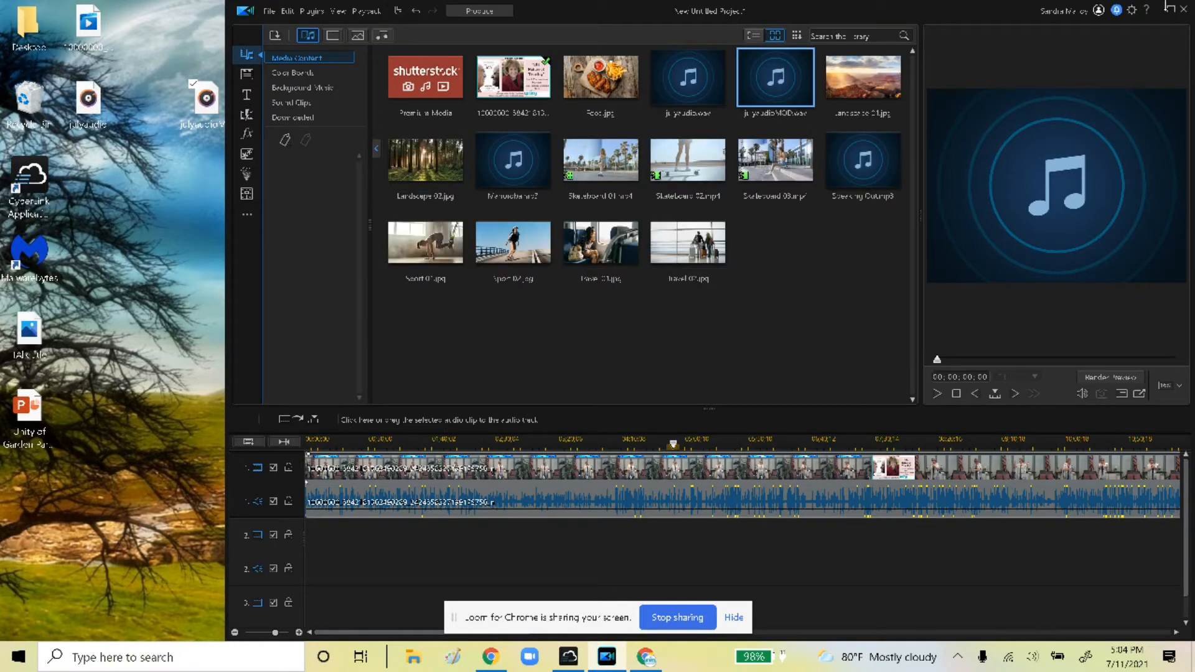
{"action": "left_click", "coordinate": [1170, 10]}
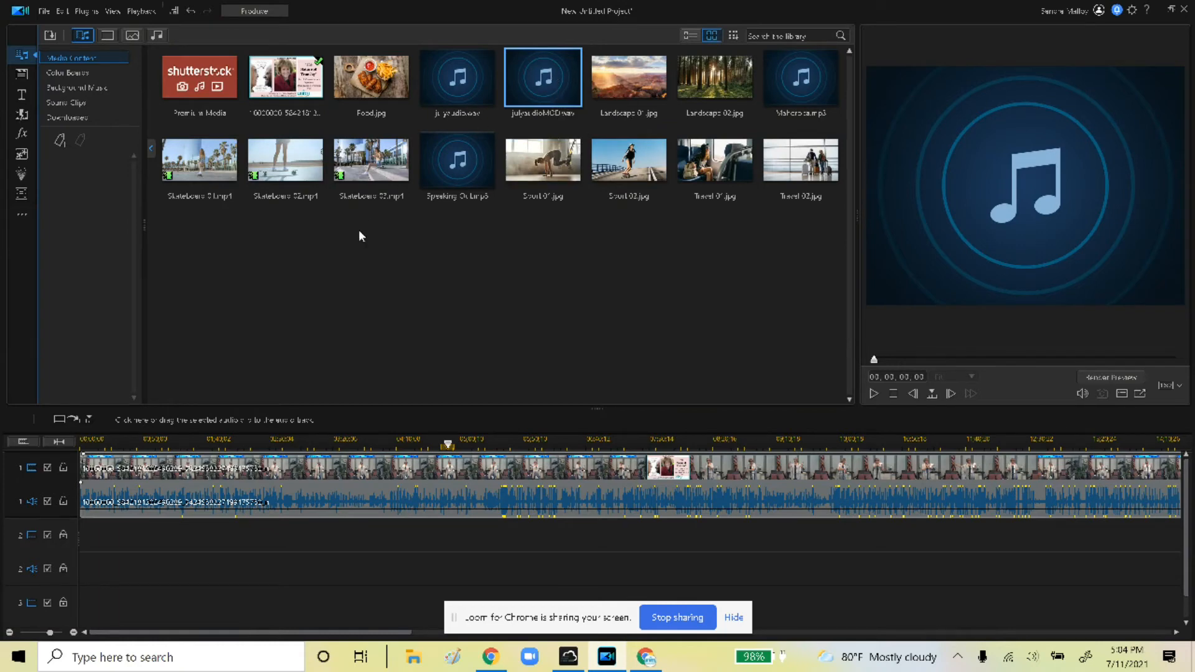
{"action": "left_click", "coordinate": [247, 389]}
Place julyaudioMOD.wav on audio track 2 and mute the original audio track 1
{"action": "left_click_drag", "start_coordinate": [541, 88], "coordinate": [64, 572]}
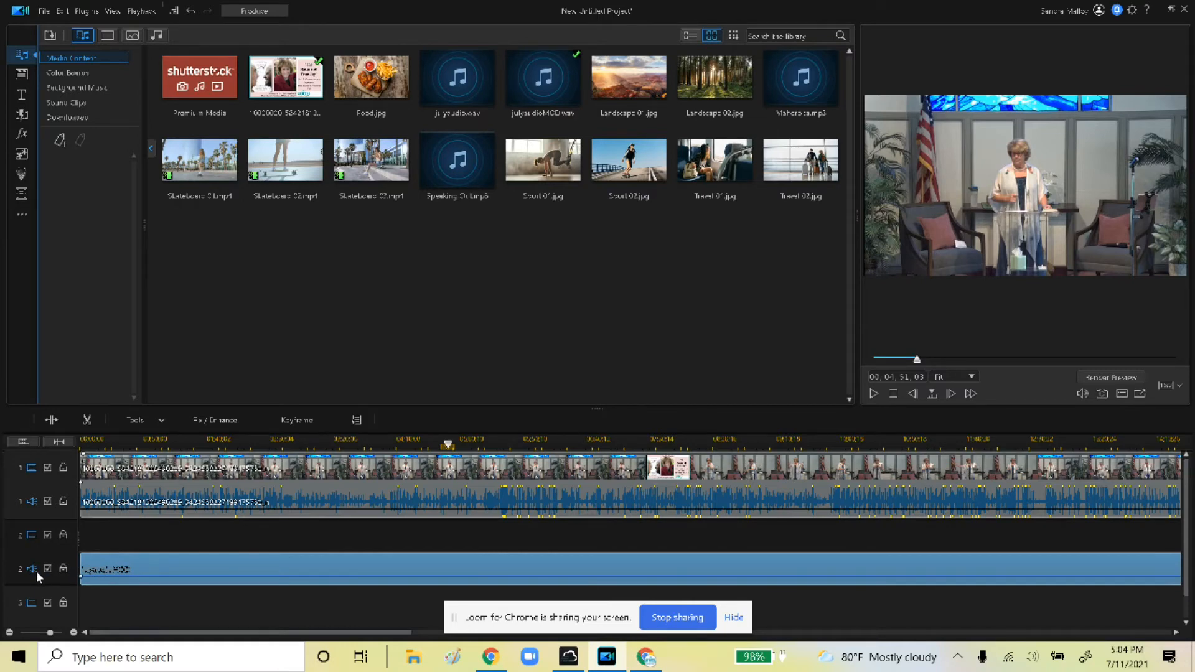
{"action": "left_click", "coordinate": [47, 505]}
{"action": "left_click", "coordinate": [48, 502]}
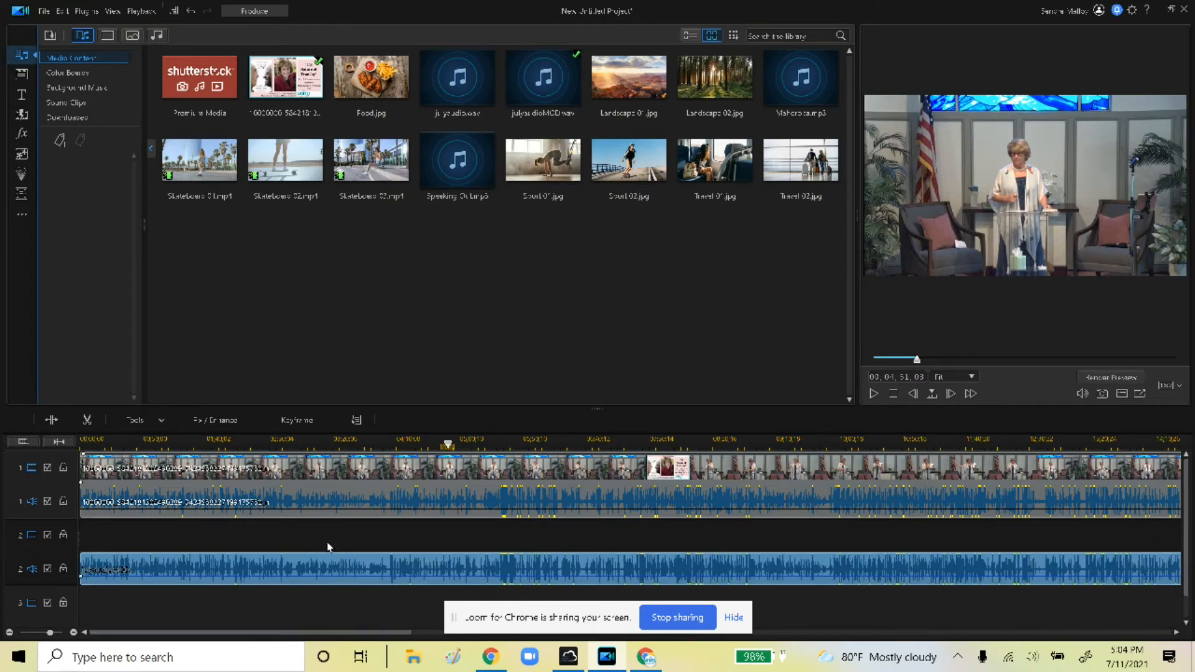
{"action": "left_click", "coordinate": [43, 502]}
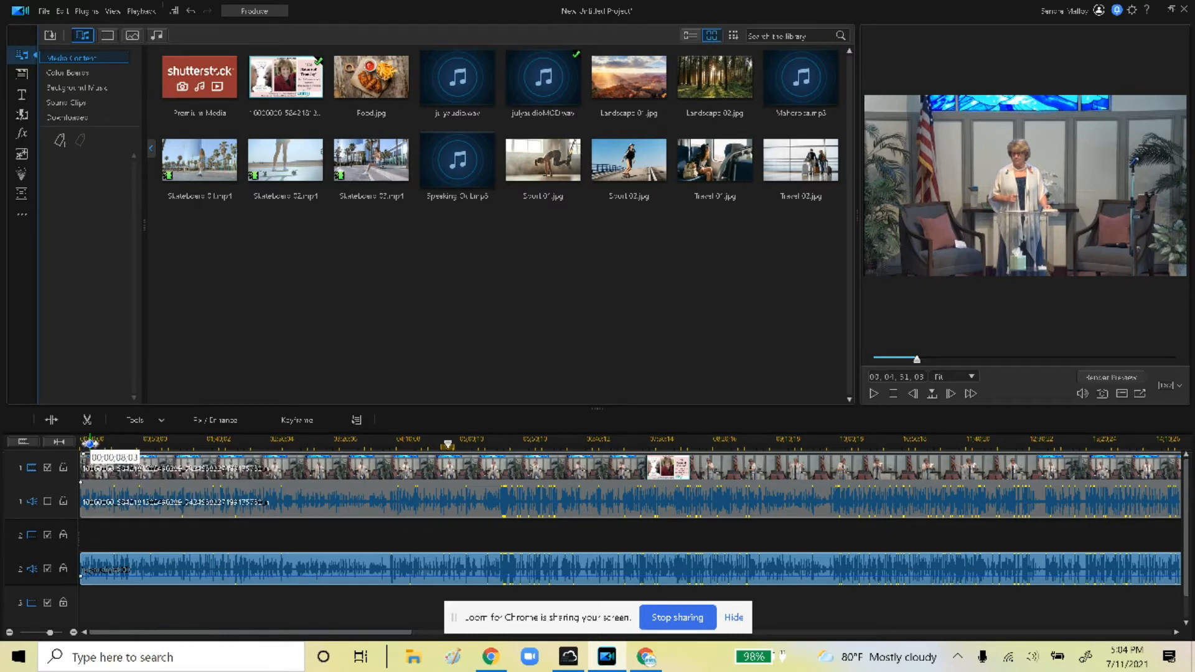
{"action": "left_click", "coordinate": [90, 443]}
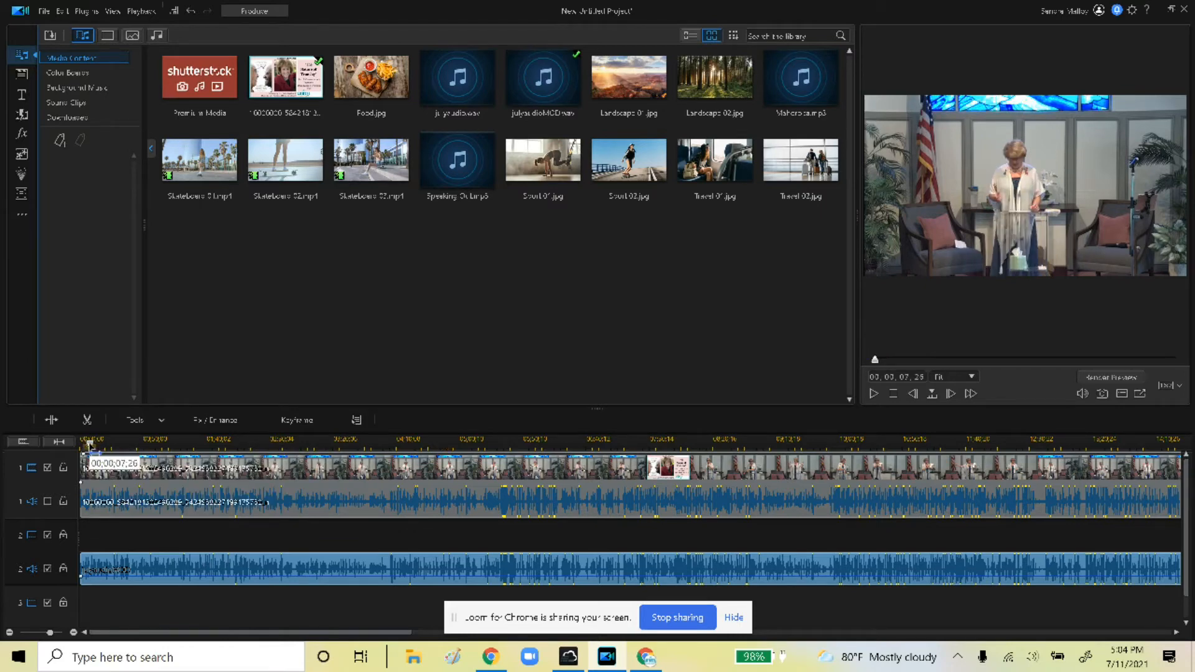
{"action": "left_click", "coordinate": [874, 394]}
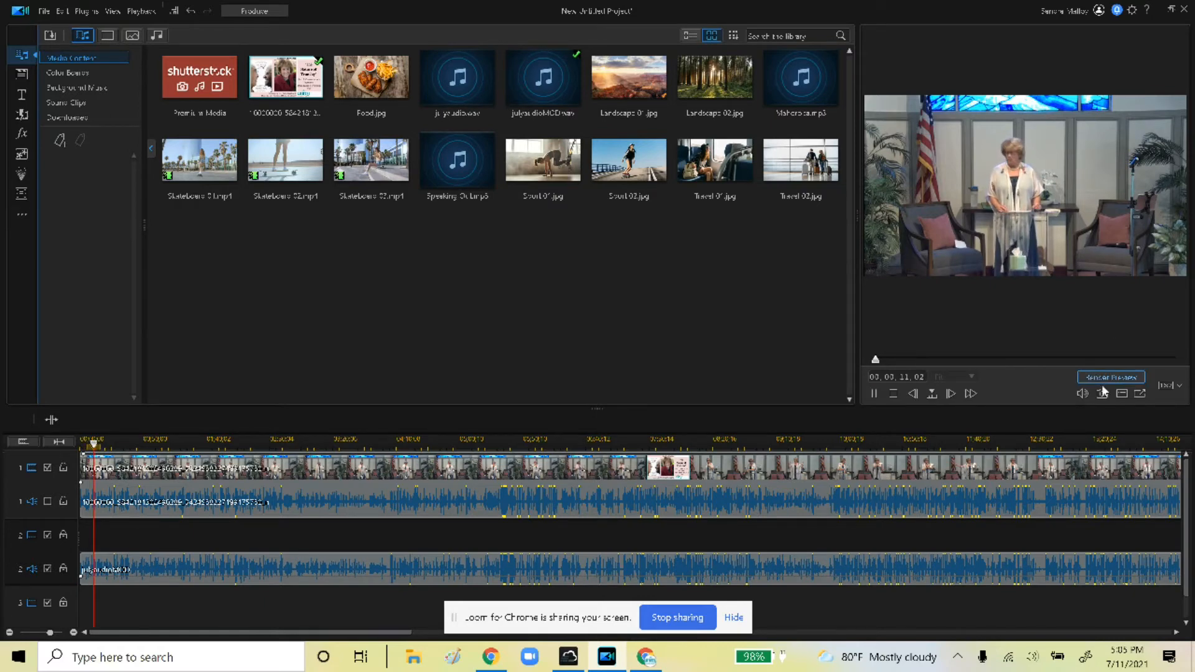
{"action": "left_click", "coordinate": [1143, 392]}
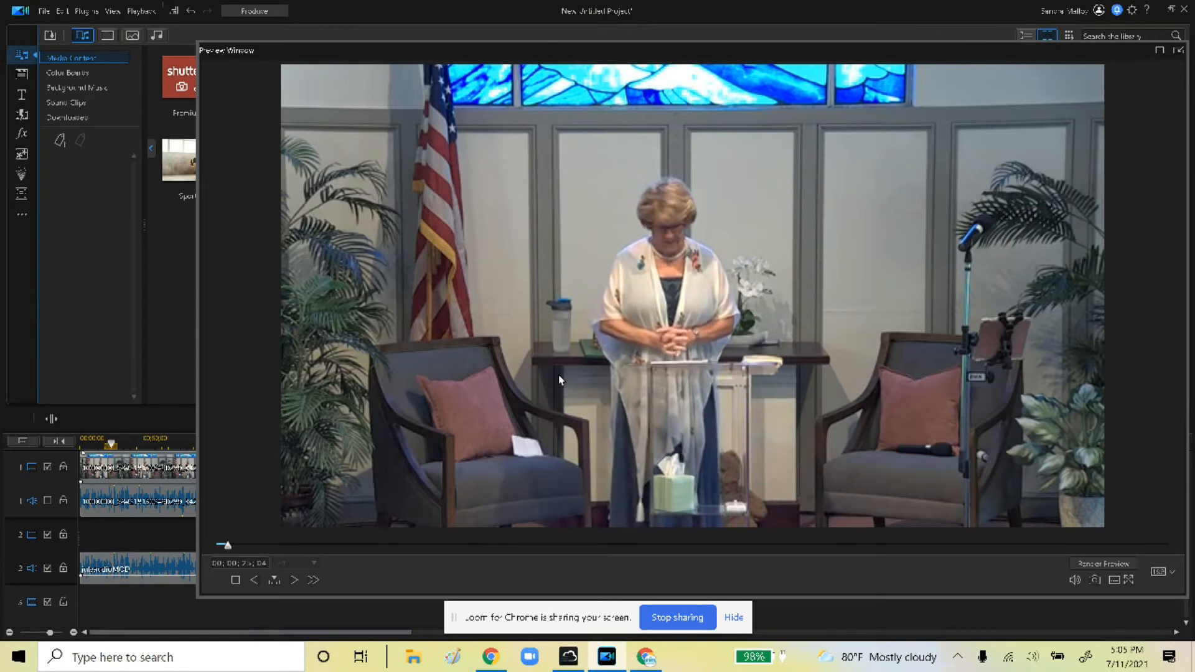
{"action": "left_click", "coordinate": [399, 546]}
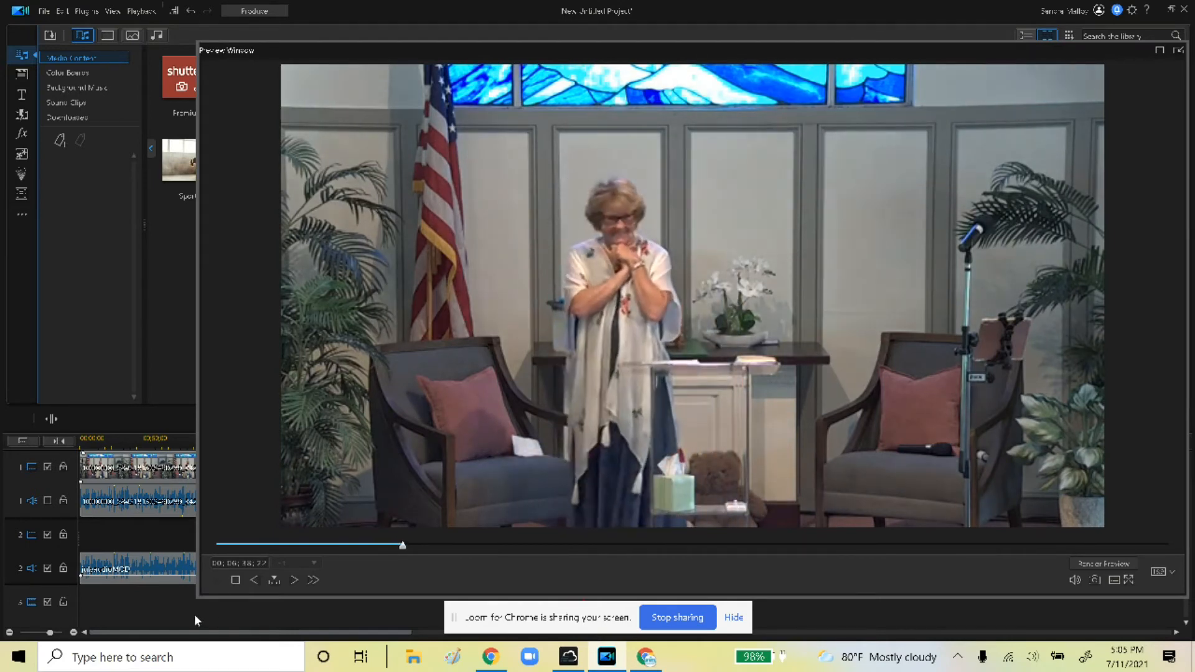
{"action": "left_click", "coordinate": [220, 580]}
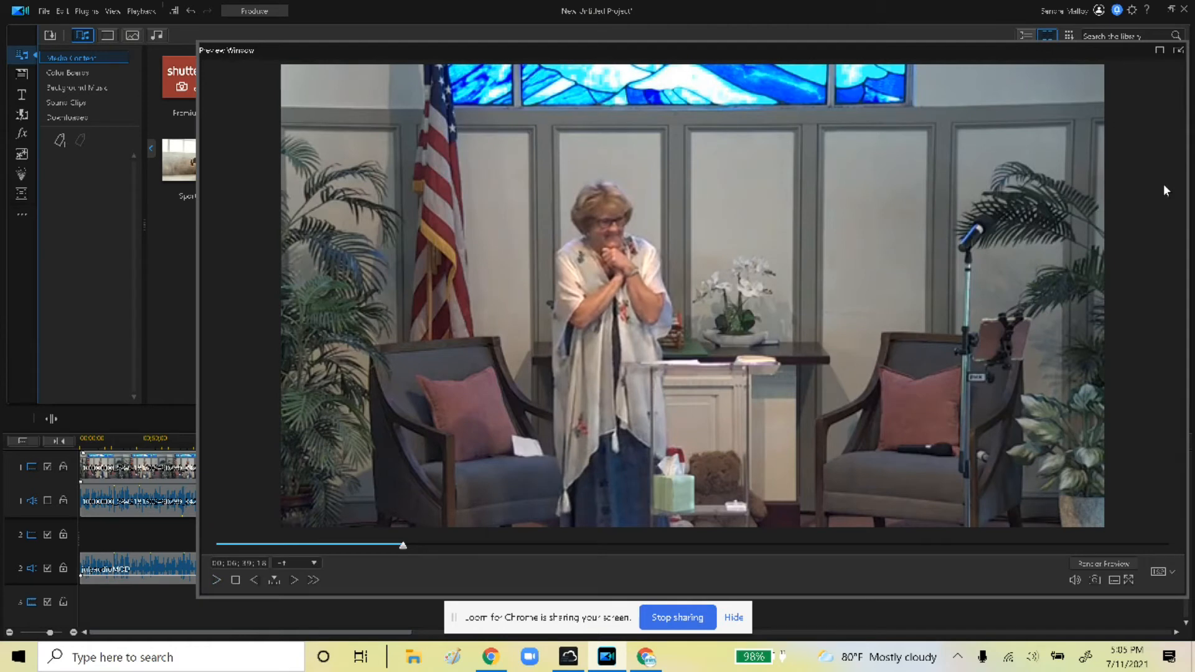
{"action": "left_click", "coordinate": [1180, 51]}
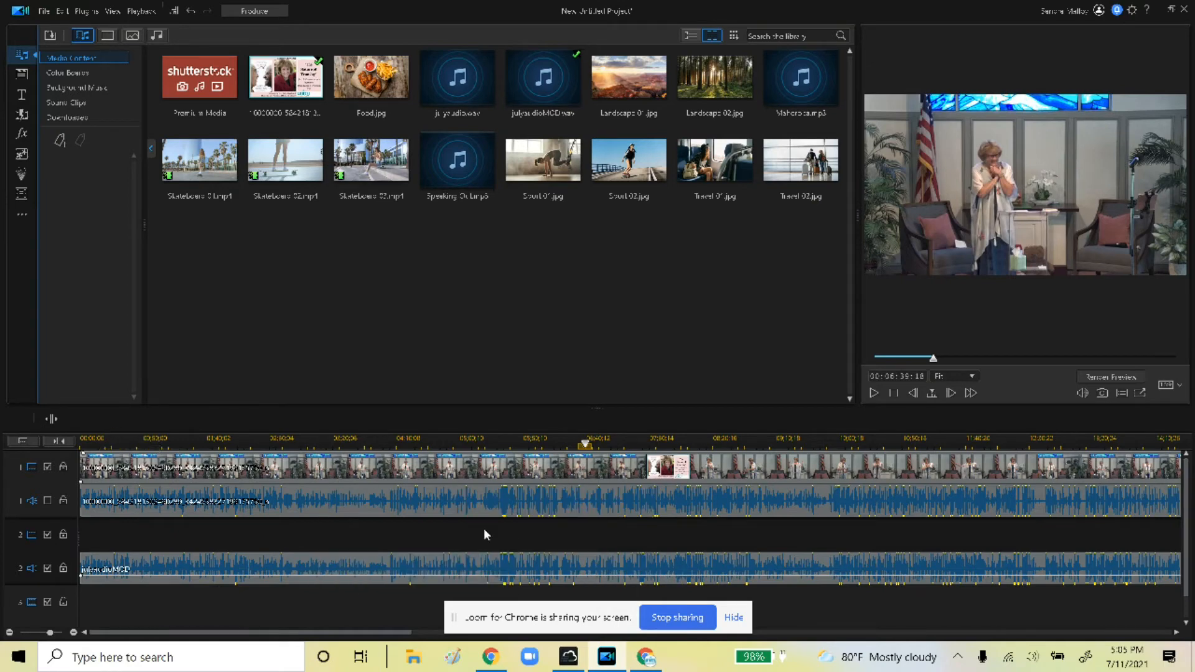
{"action": "scroll", "coordinate": [557, 477], "scroll_direction": "down", "scroll_amount": 5}
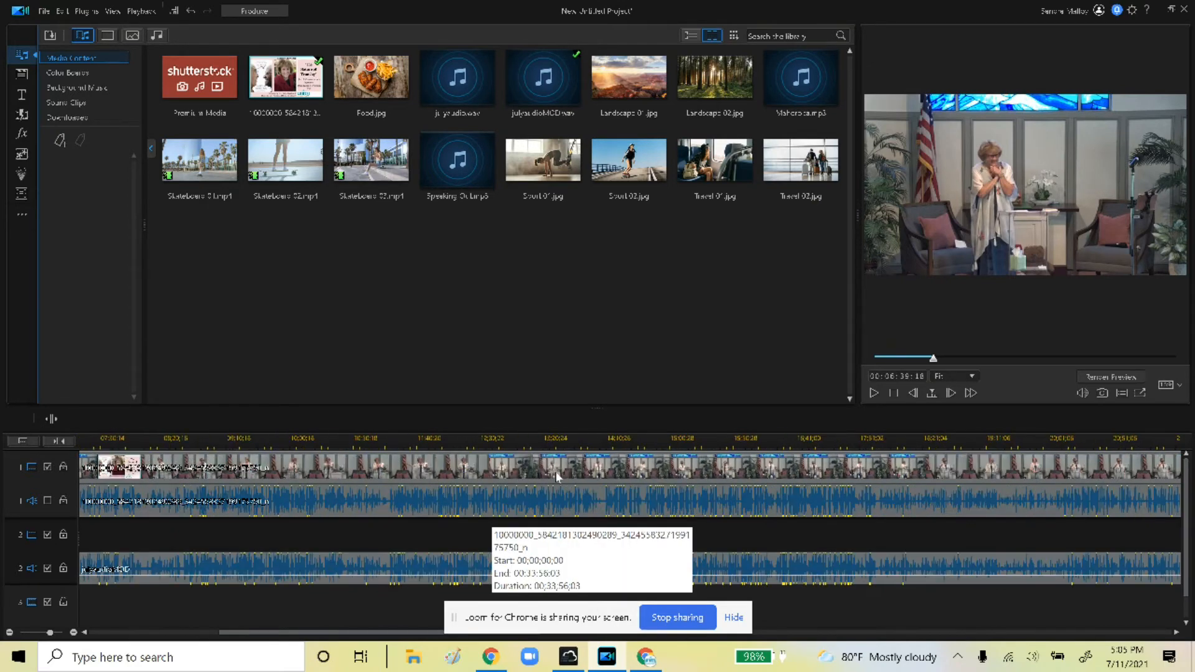
{"action": "scroll", "coordinate": [557, 477], "scroll_direction": "down", "scroll_amount": 4}
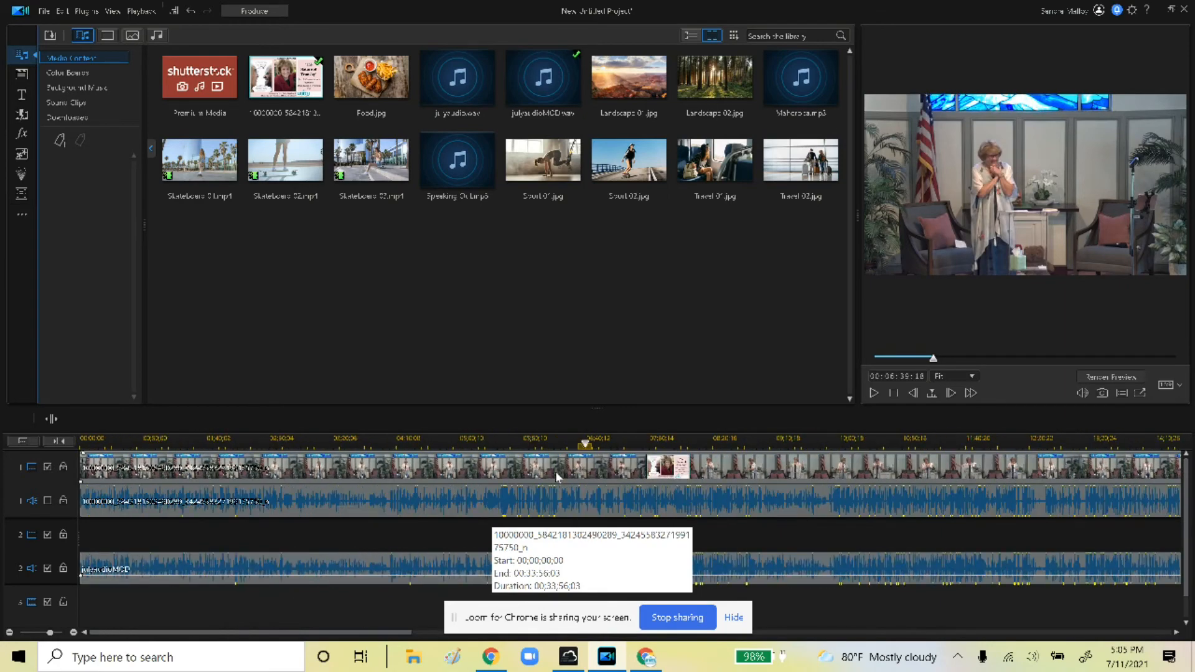
{"action": "scroll", "coordinate": [557, 478], "scroll_direction": "down", "scroll_amount": 8}
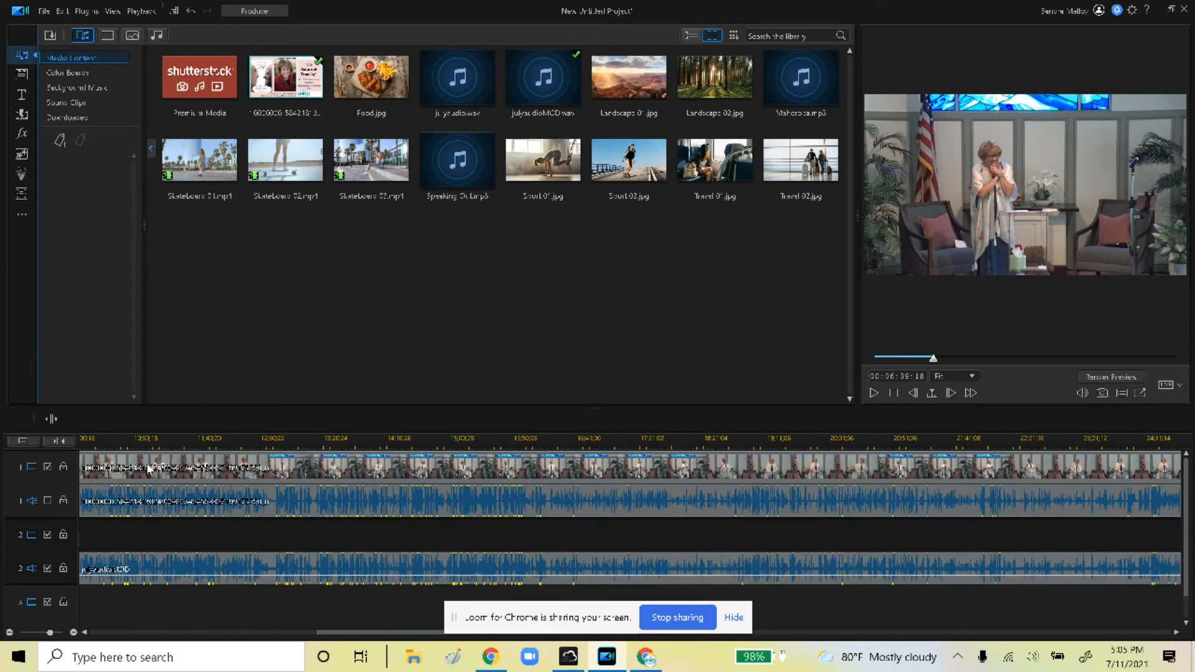
{"action": "scroll", "coordinate": [251, 505], "scroll_direction": "down", "scroll_amount": 20}
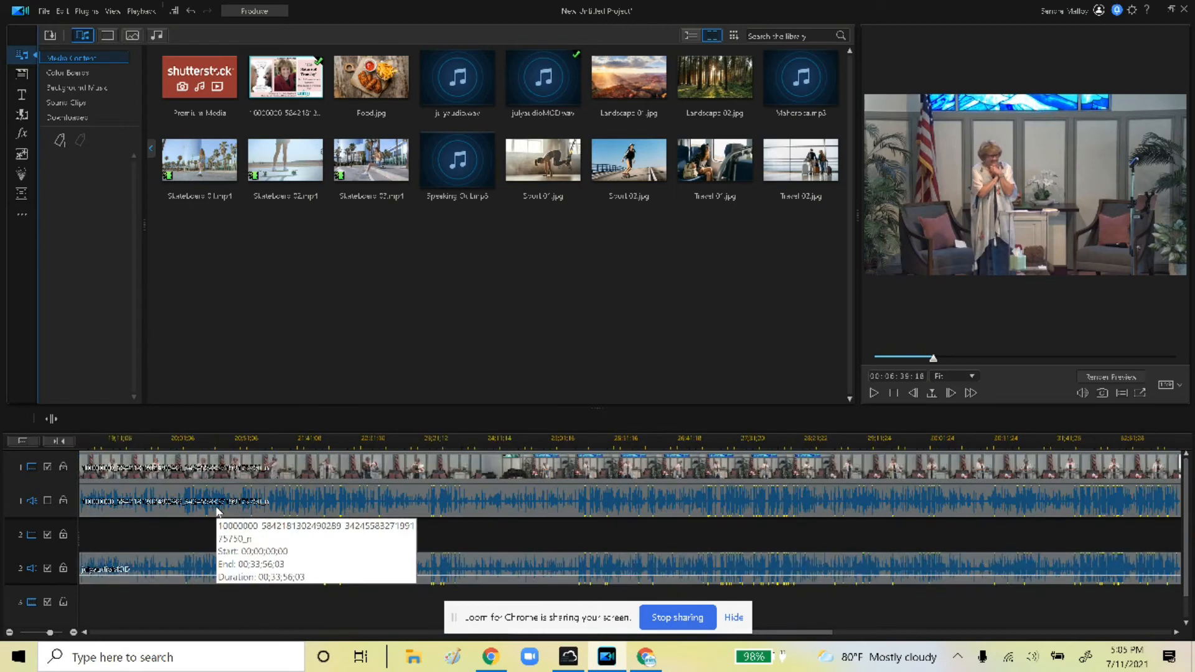
{"action": "scroll", "coordinate": [229, 521], "scroll_direction": "up", "scroll_amount": 10}
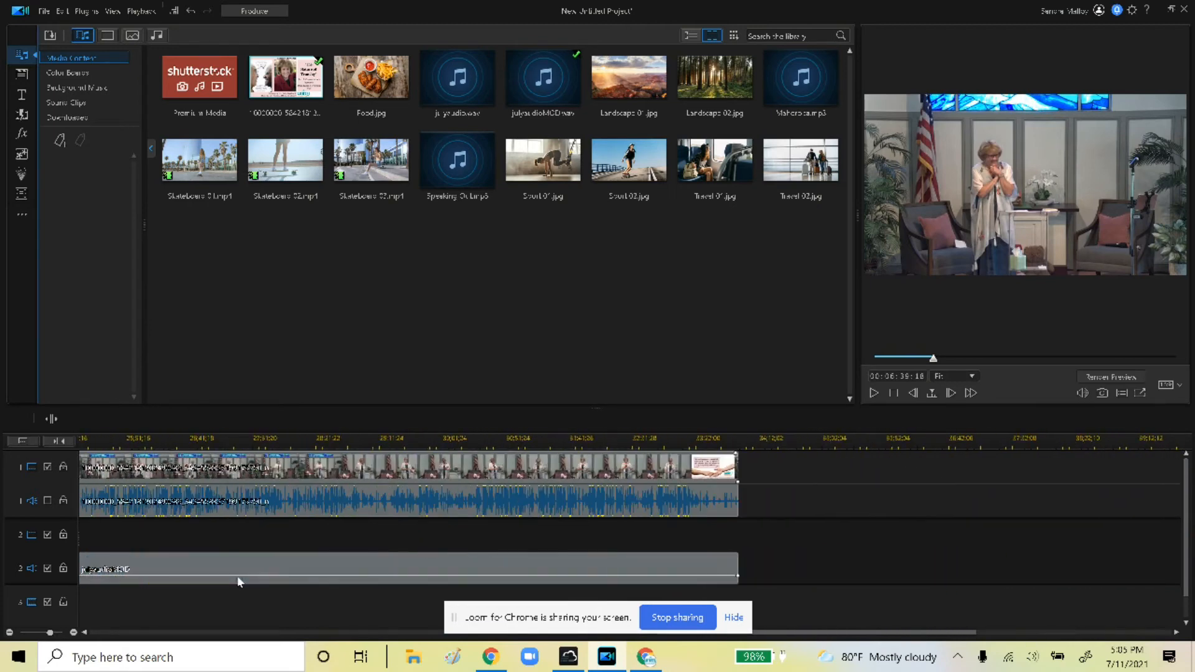
{"action": "left_click", "coordinate": [831, 463]}
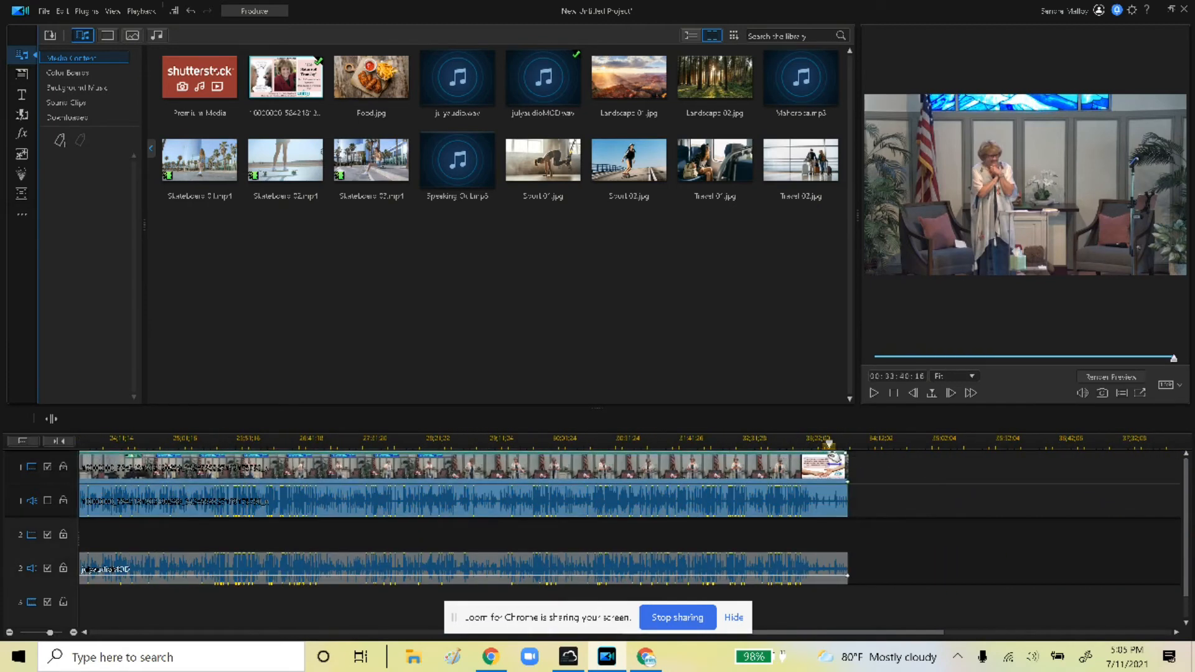
{"action": "left_click", "coordinate": [838, 446]}
{"action": "left_click", "coordinate": [875, 393]}
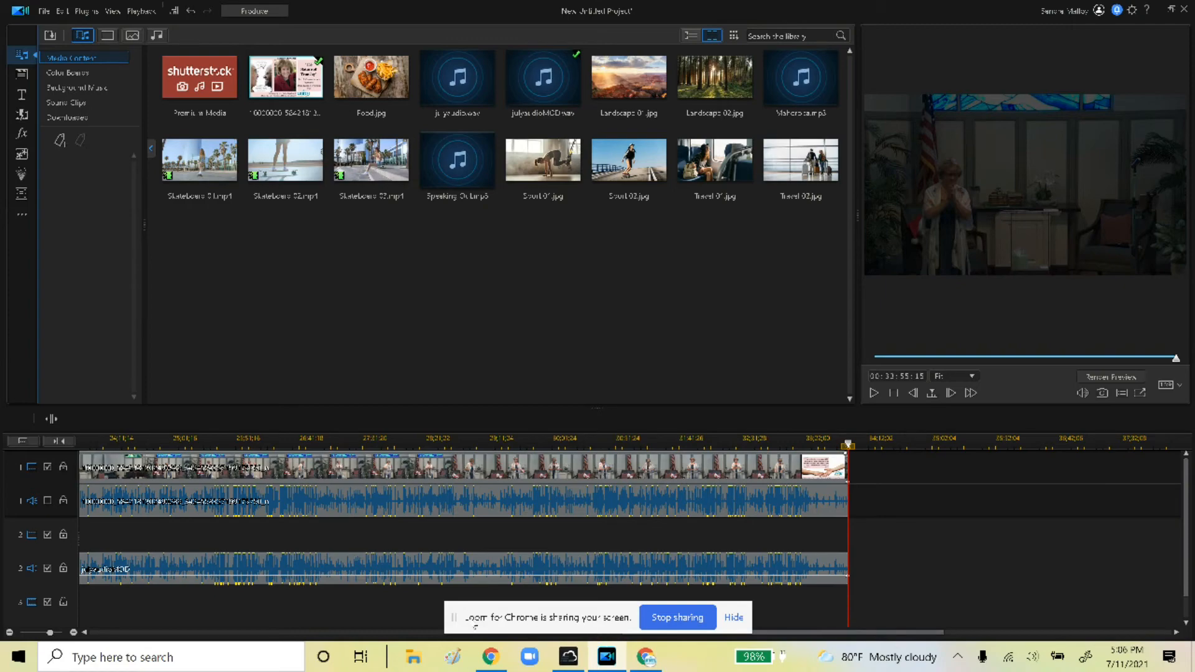
Restore down PowerDirector, browse the Desktop folder's files in File Explorer, then close Explorer
{"action": "left_click", "coordinate": [1172, 10]}
{"action": "double_click", "coordinate": [30, 23]}
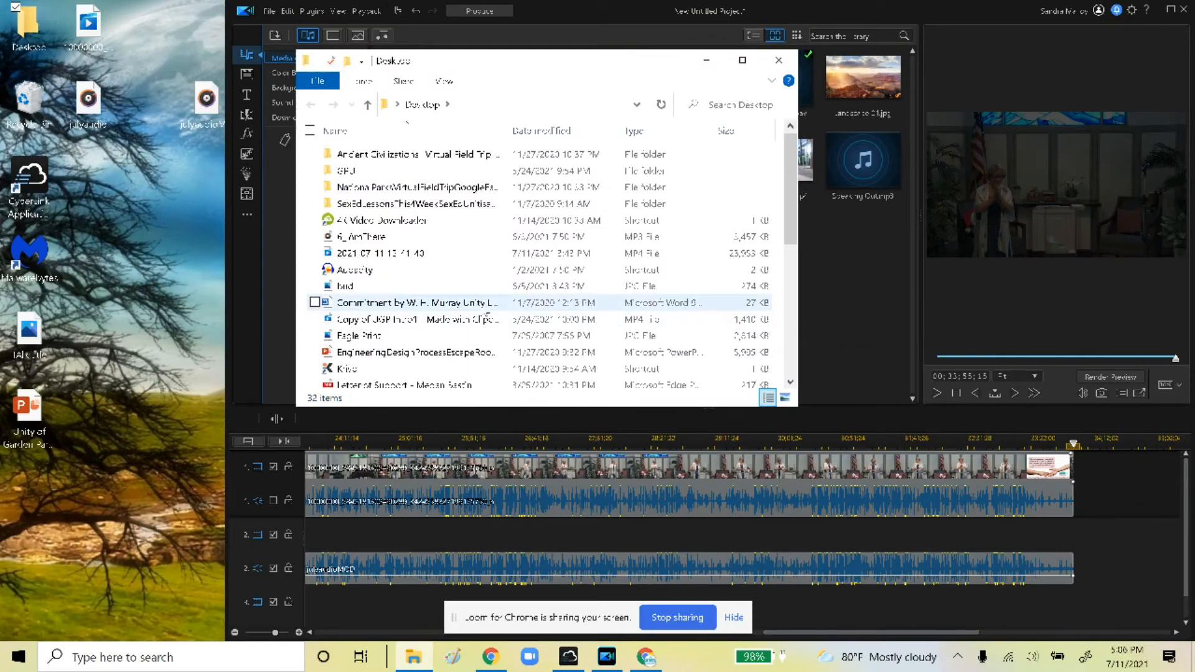
{"action": "scroll", "coordinate": [487, 318], "scroll_direction": "down", "scroll_amount": 6}
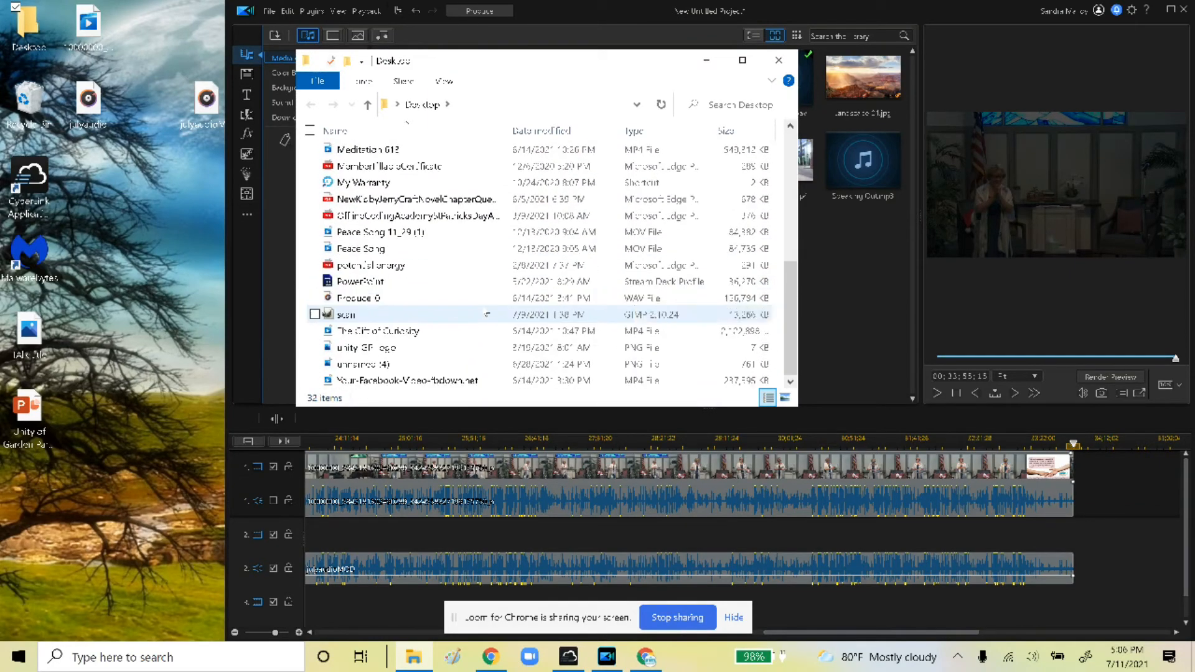
{"action": "scroll", "coordinate": [459, 268], "scroll_direction": "up", "scroll_amount": 1}
{"action": "left_click", "coordinate": [779, 60]}
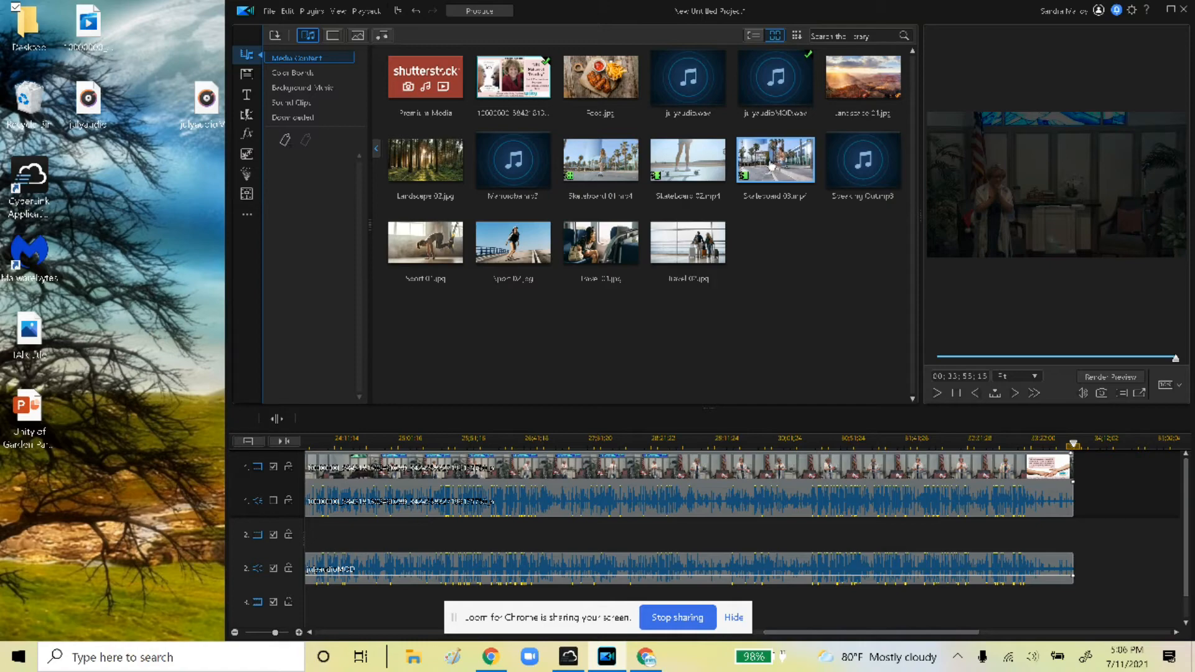
{"action": "left_click_drag", "start_coordinate": [771, 167], "coordinate": [298, 468]}
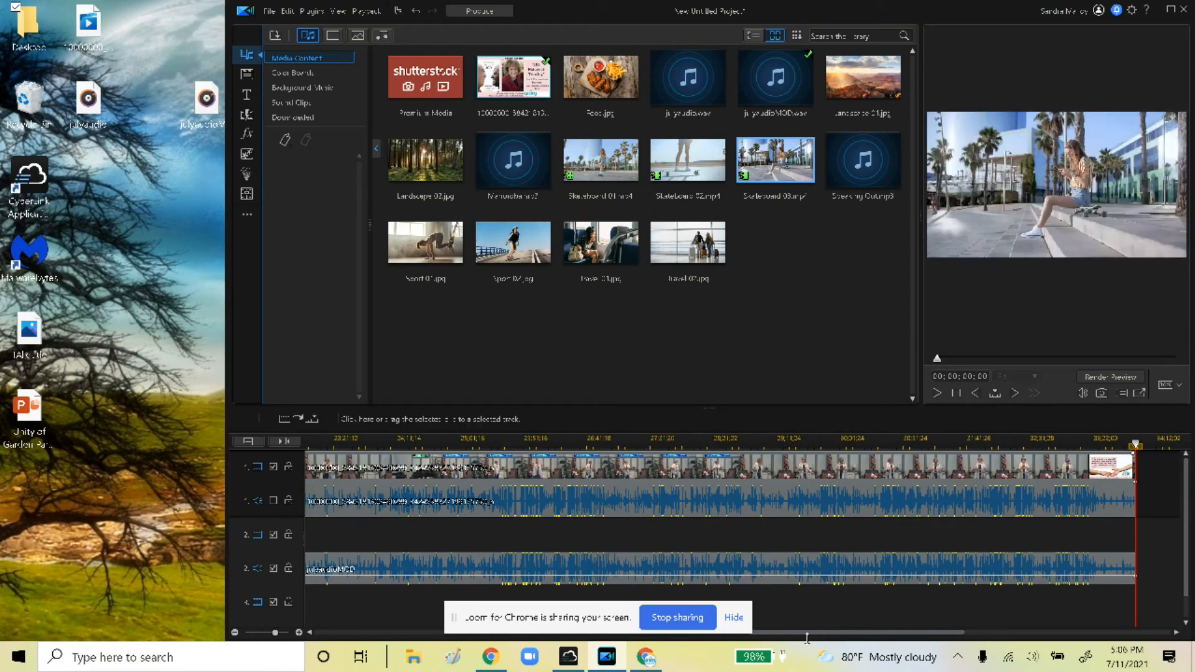
{"action": "left_click_drag", "start_coordinate": [810, 632], "coordinate": [307, 632]}
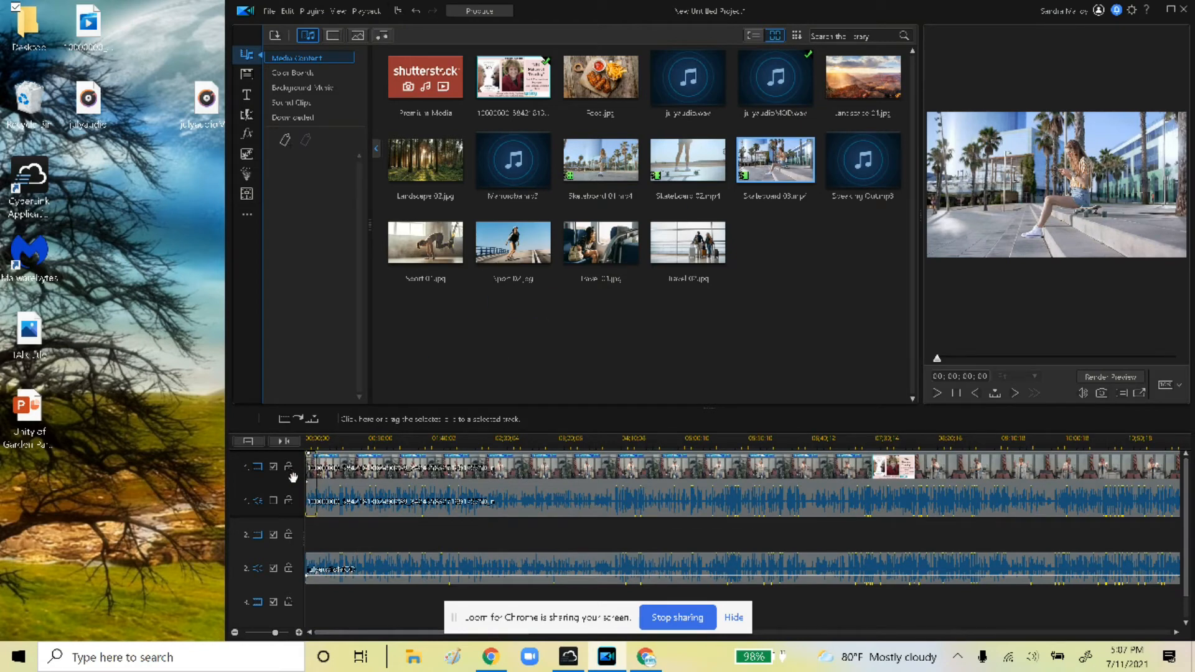
{"action": "left_click_drag", "start_coordinate": [293, 477], "coordinate": [297, 483]}
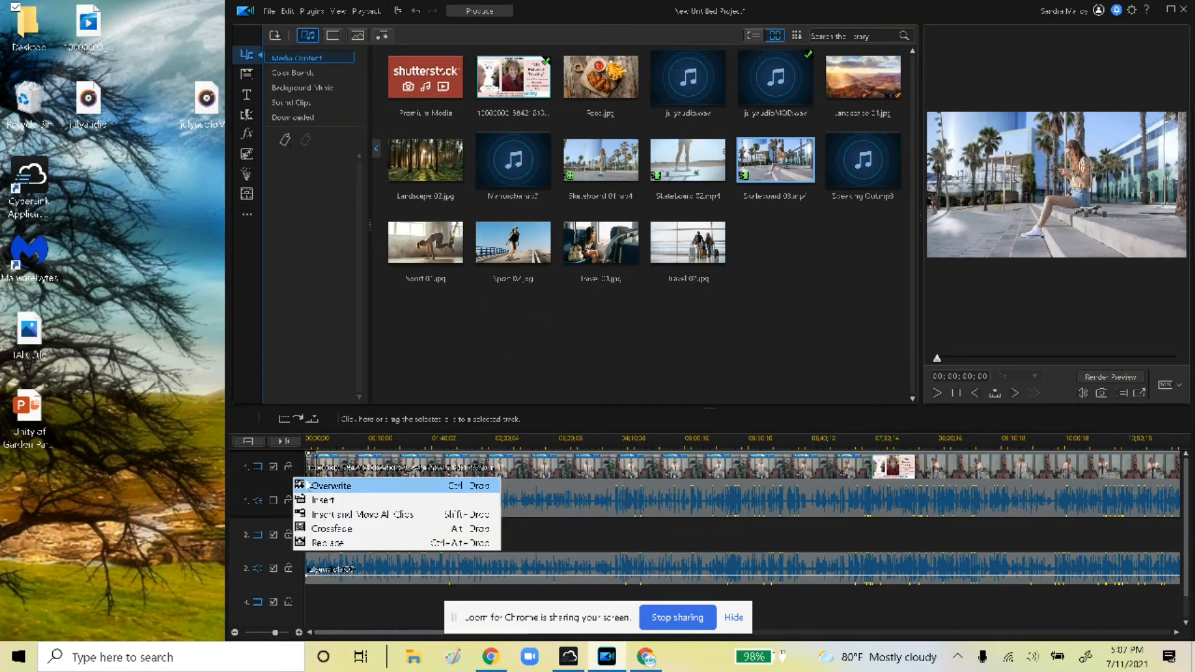
{"action": "left_click", "coordinate": [324, 515]}
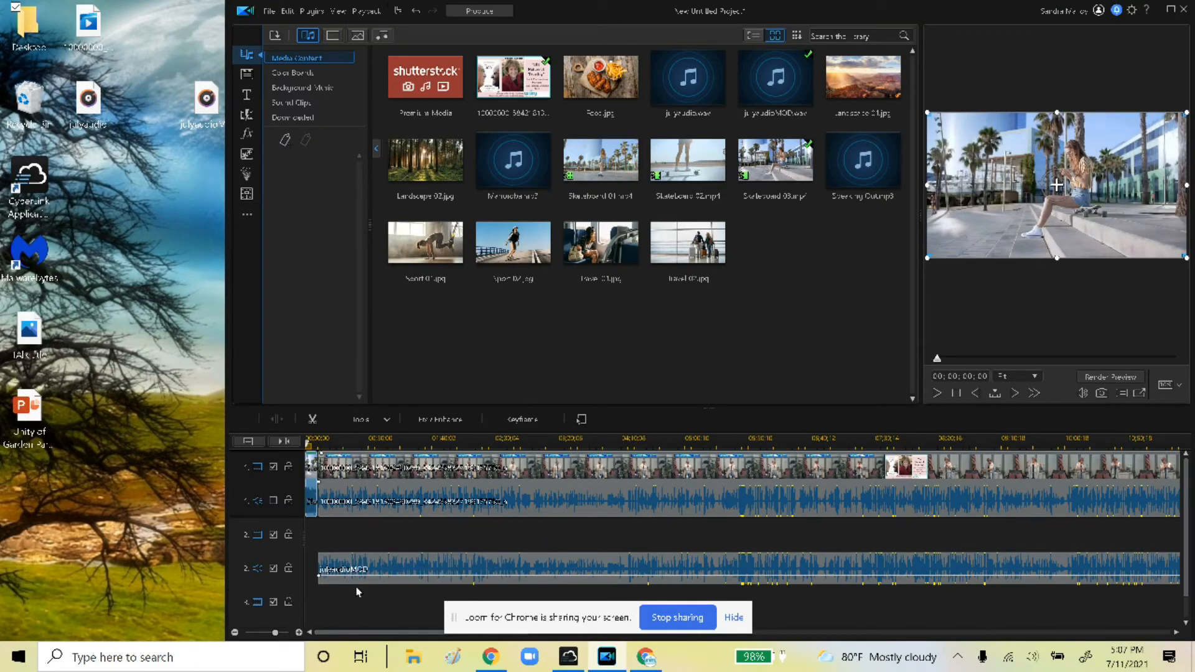
{"action": "left_click", "coordinate": [939, 394]}
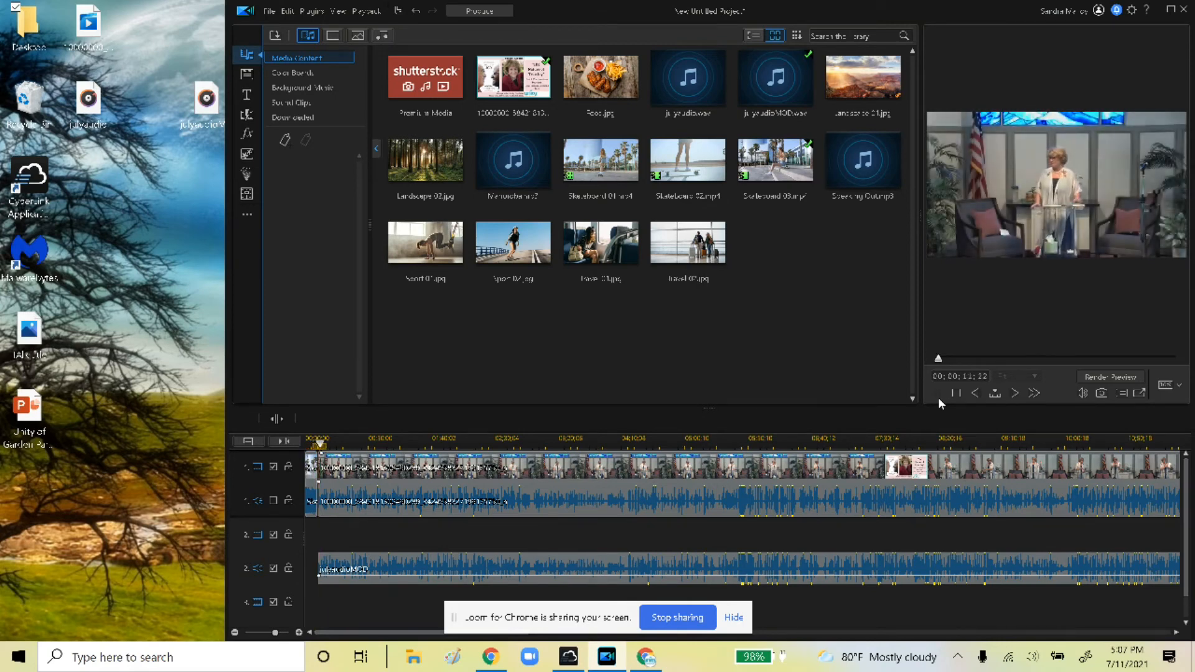
{"action": "left_click", "coordinate": [938, 392]}
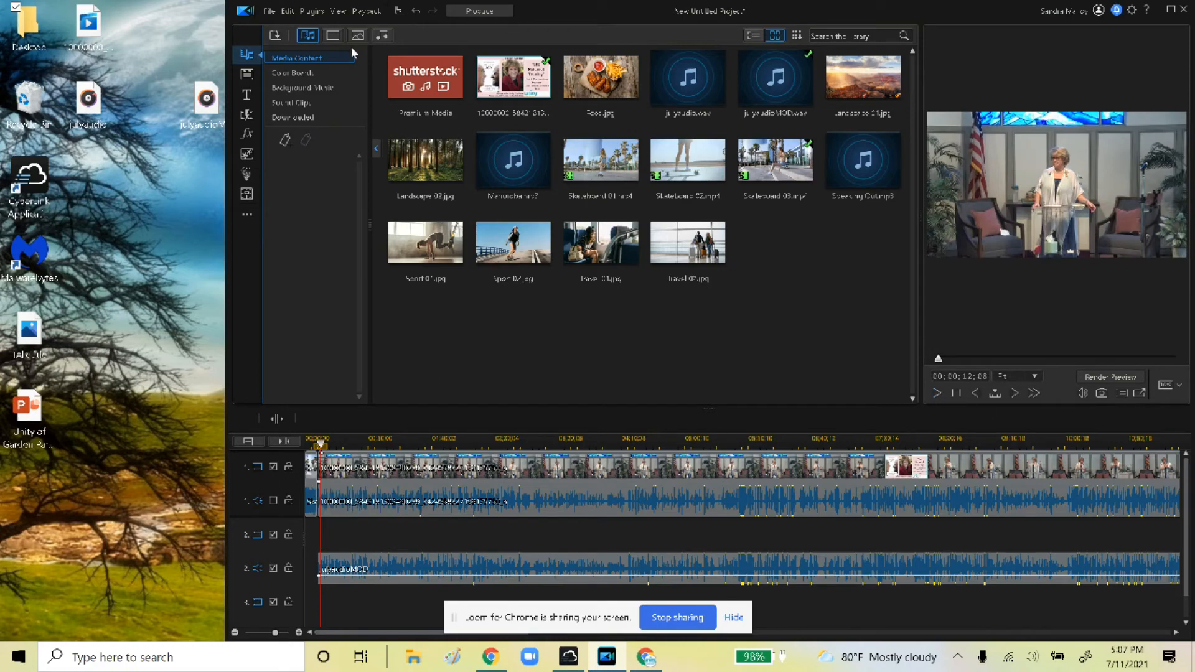
{"action": "left_click", "coordinate": [417, 13]}
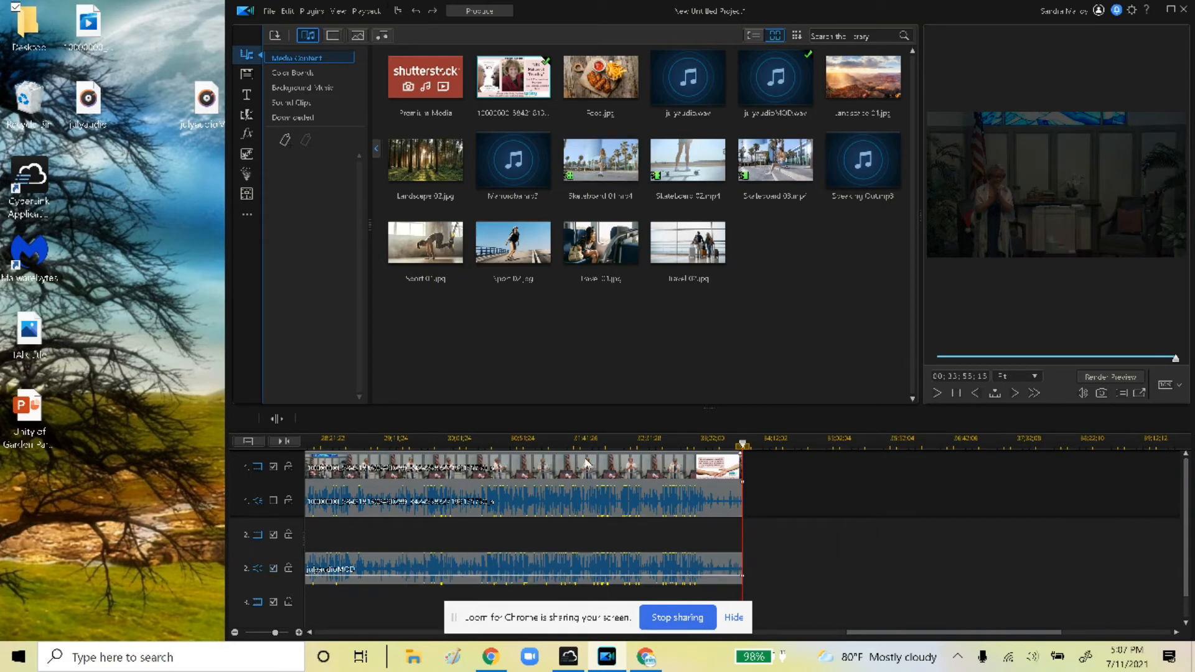
In Produce, choose H.264 AVC as the output format
{"action": "left_click", "coordinate": [479, 11]}
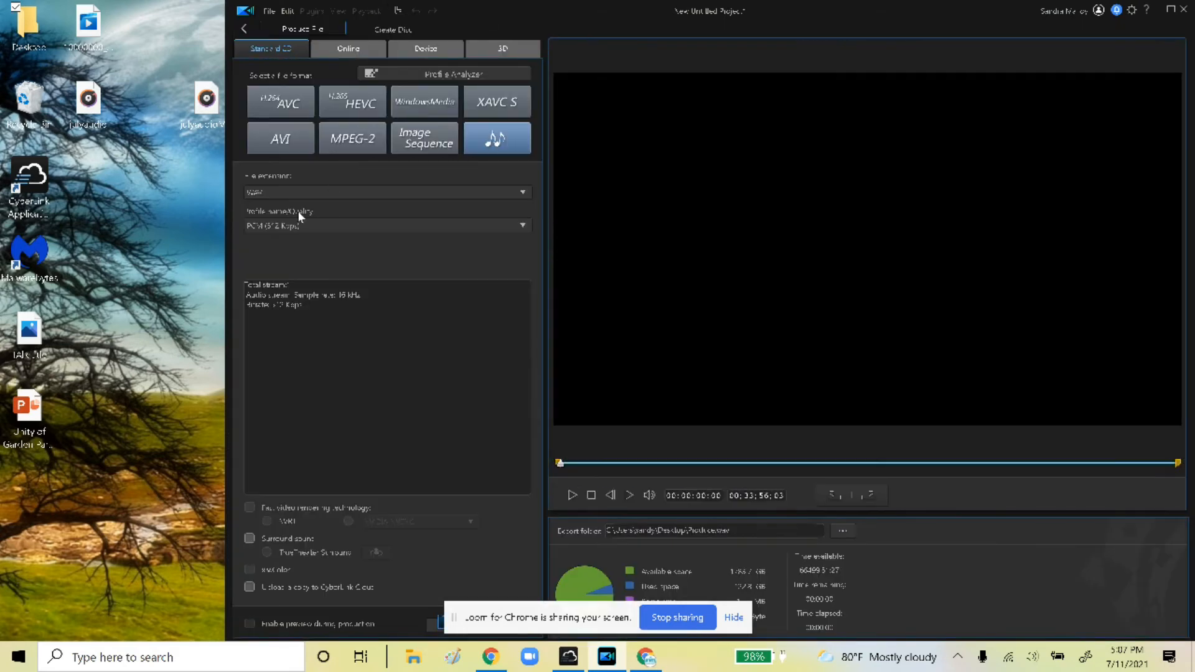
{"action": "left_click", "coordinate": [270, 102]}
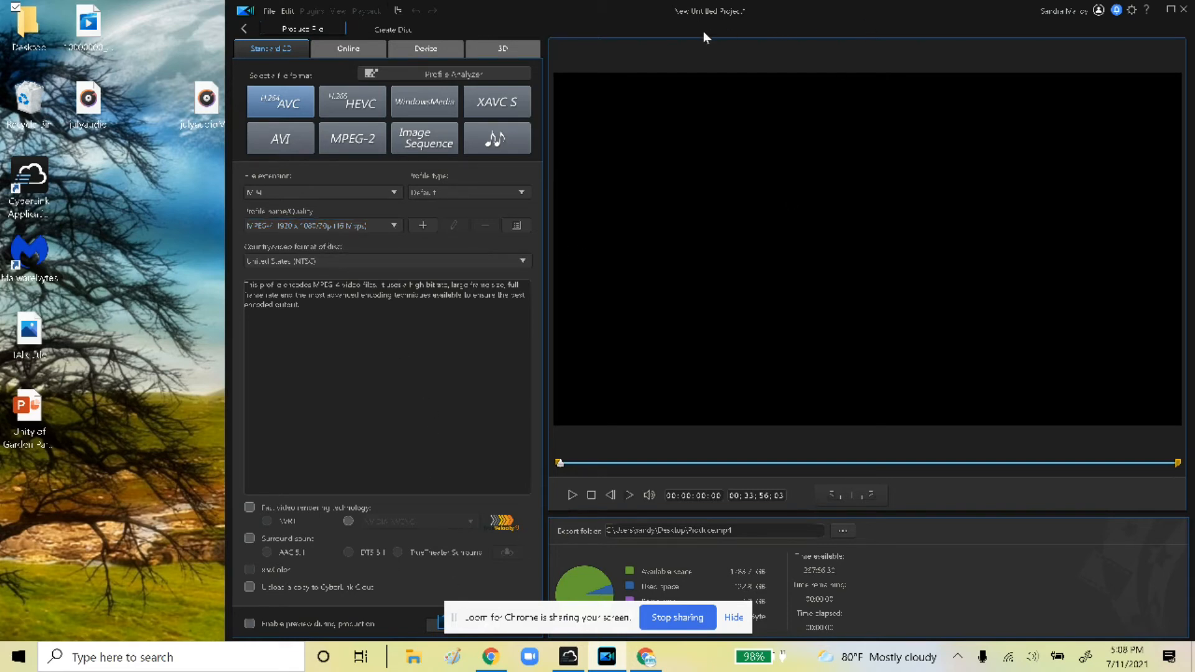
{"action": "left_click", "coordinate": [1172, 9]}
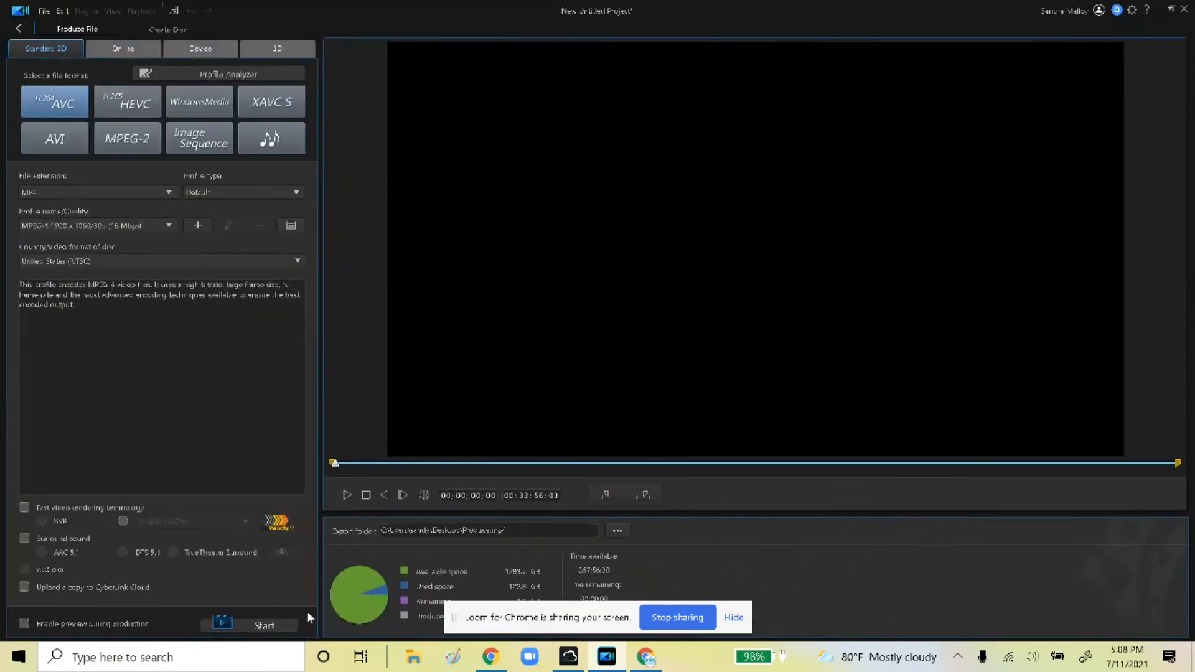
Save the output as july 11 talk.mp4 on the Desktop and start producing
{"action": "left_click", "coordinate": [613, 530]}
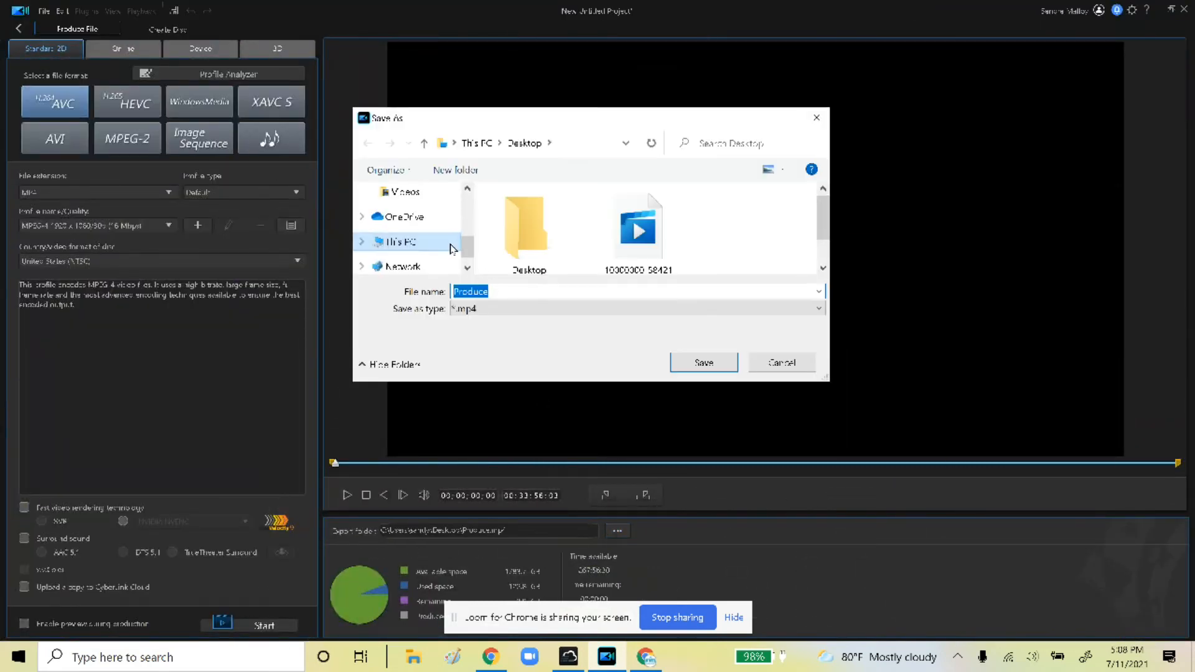
{"action": "left_click_drag", "start_coordinate": [467, 251], "coordinate": [472, 208]}
{"action": "left_click", "coordinate": [432, 224]}
{"action": "left_click", "coordinate": [508, 289]}
{"action": "type", "text": "july 11 talk"}
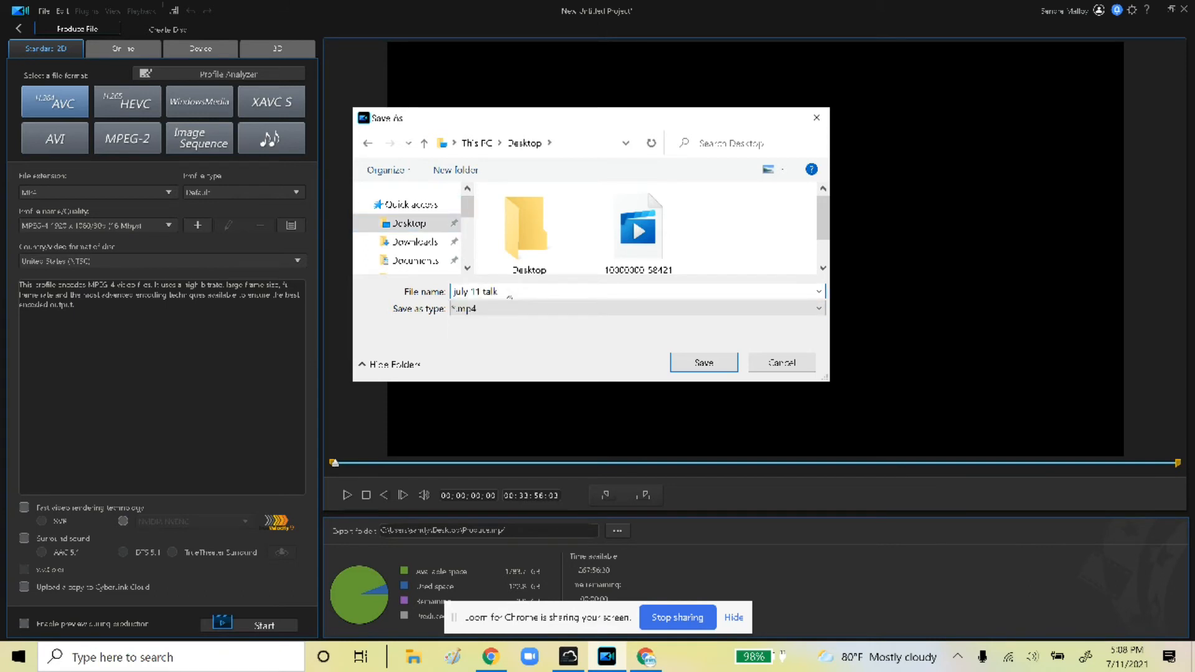
{"action": "left_click", "coordinate": [700, 360]}
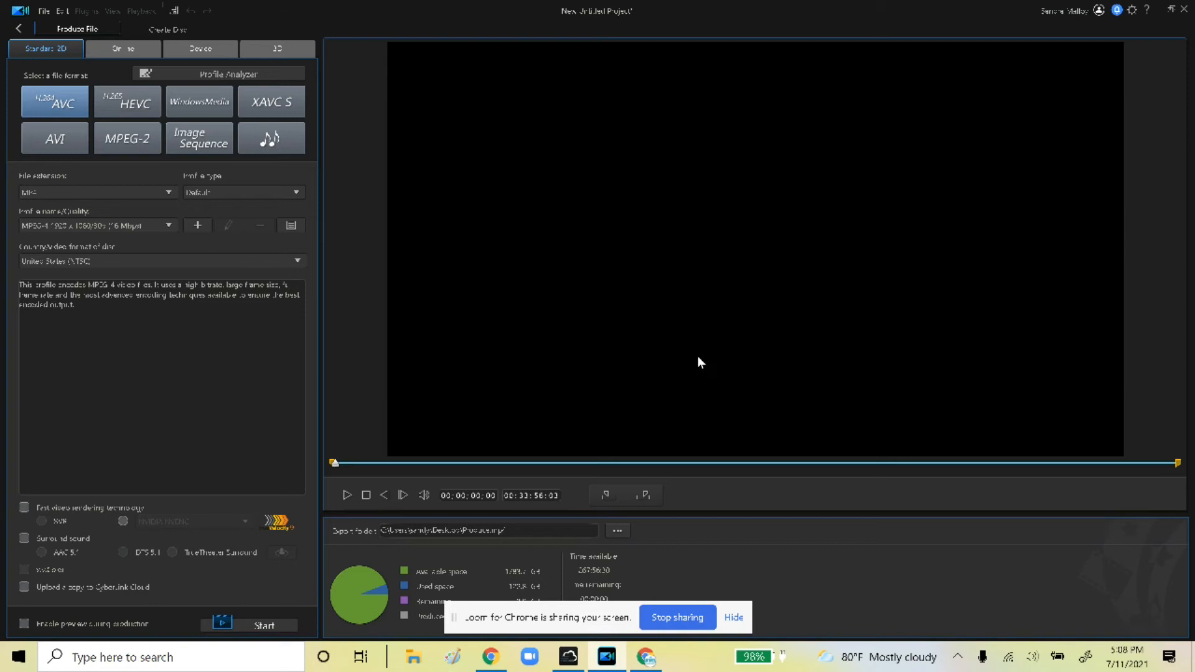
{"action": "left_click", "coordinate": [267, 622]}
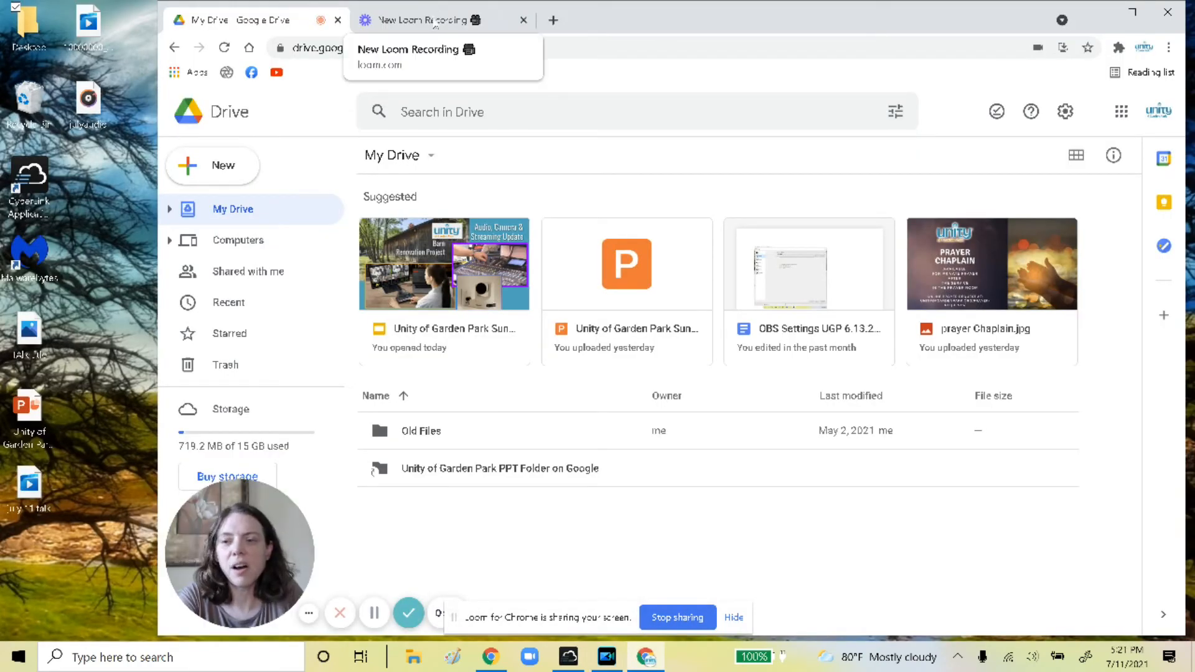
Reposition the exported july 11 talk video icon on the desktop and open YouTube
{"action": "left_click_drag", "start_coordinate": [34, 490], "coordinate": [92, 278]}
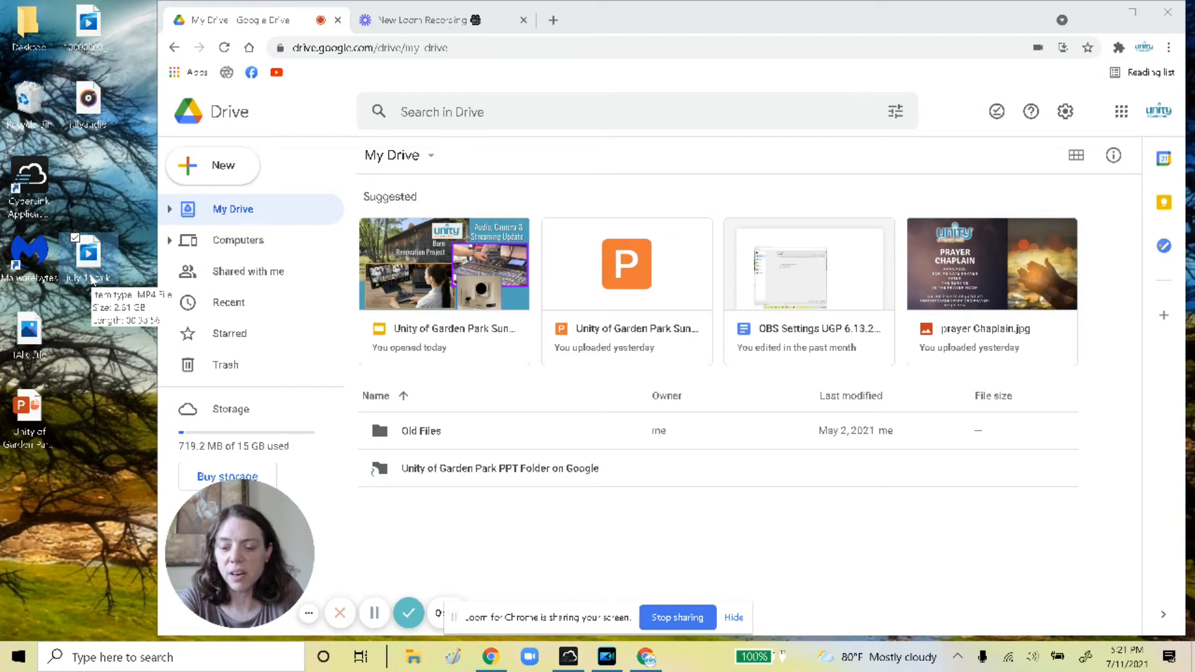
{"action": "left_click", "coordinate": [277, 73]}
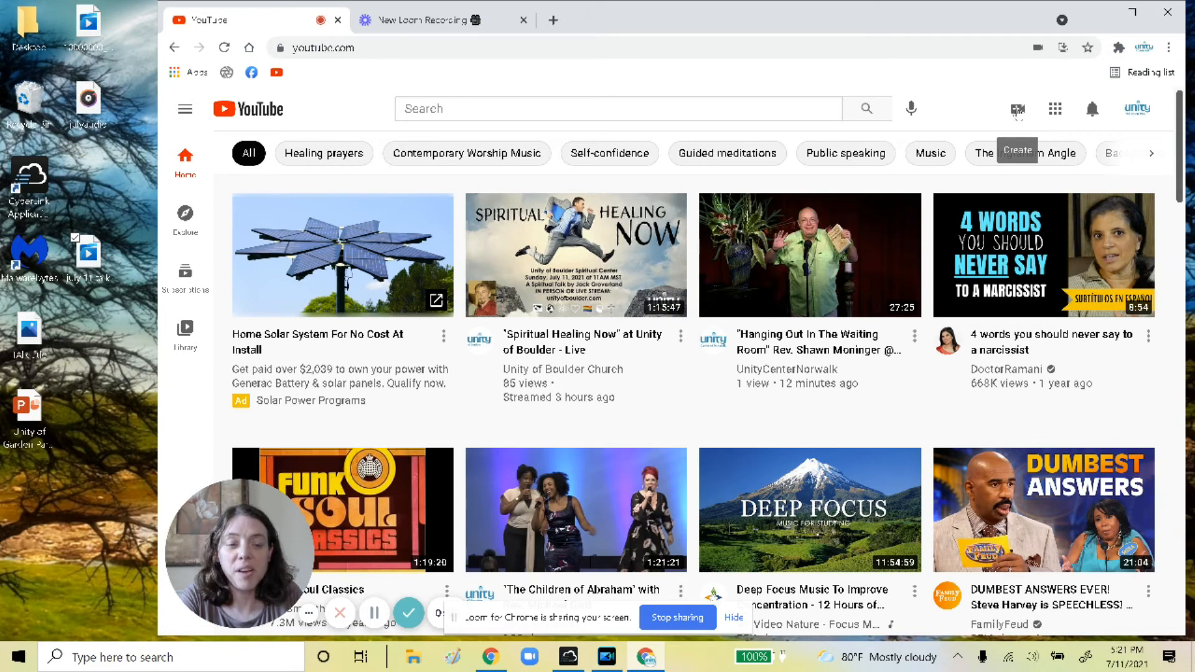
Start an upload via Create > Upload video, selecting july 11 talk but closing the file picker
{"action": "left_click", "coordinate": [1018, 111]}
{"action": "left_click", "coordinate": [1070, 165]}
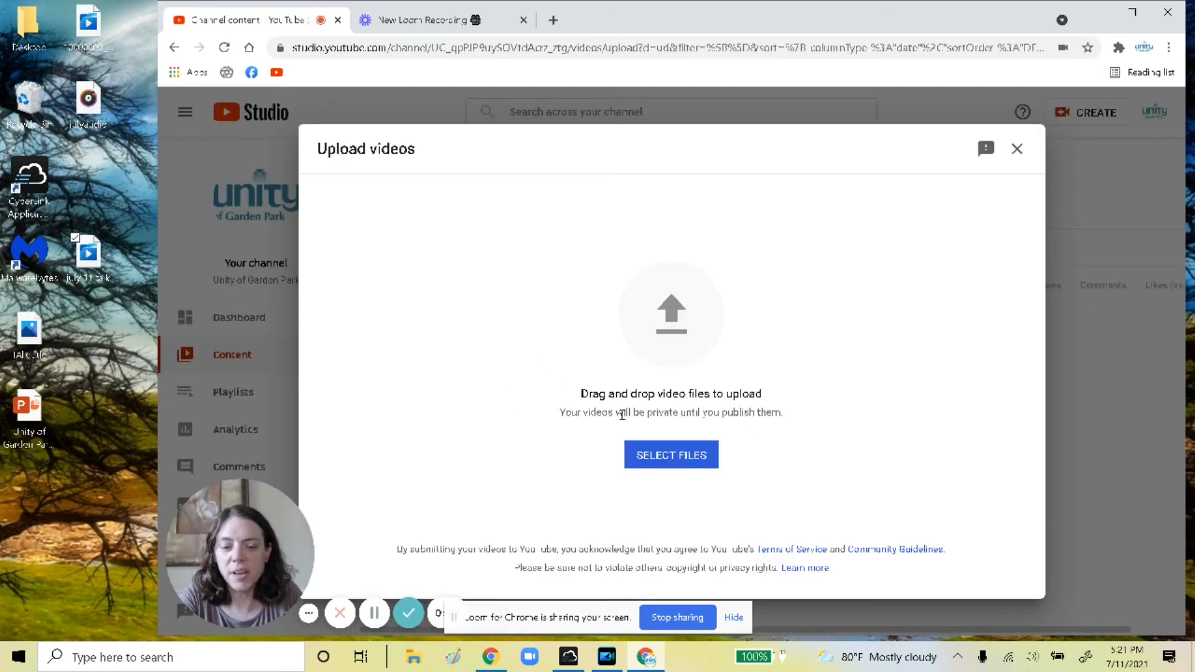
{"action": "left_click", "coordinate": [663, 455]}
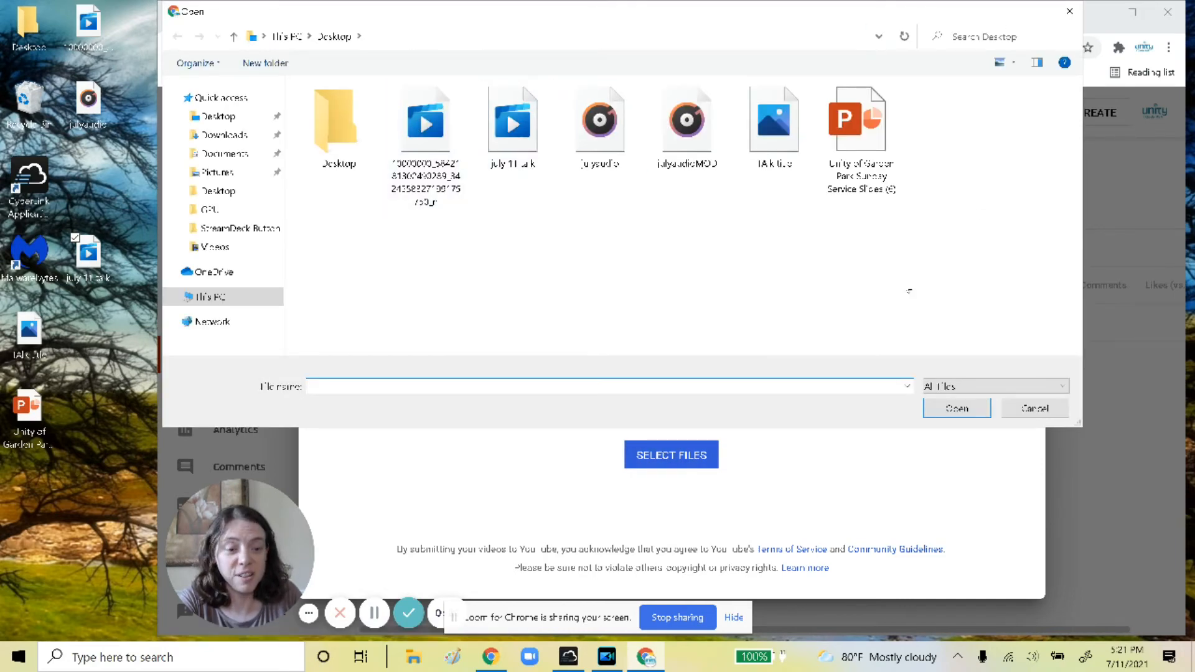
{"action": "left_click", "coordinate": [512, 134]}
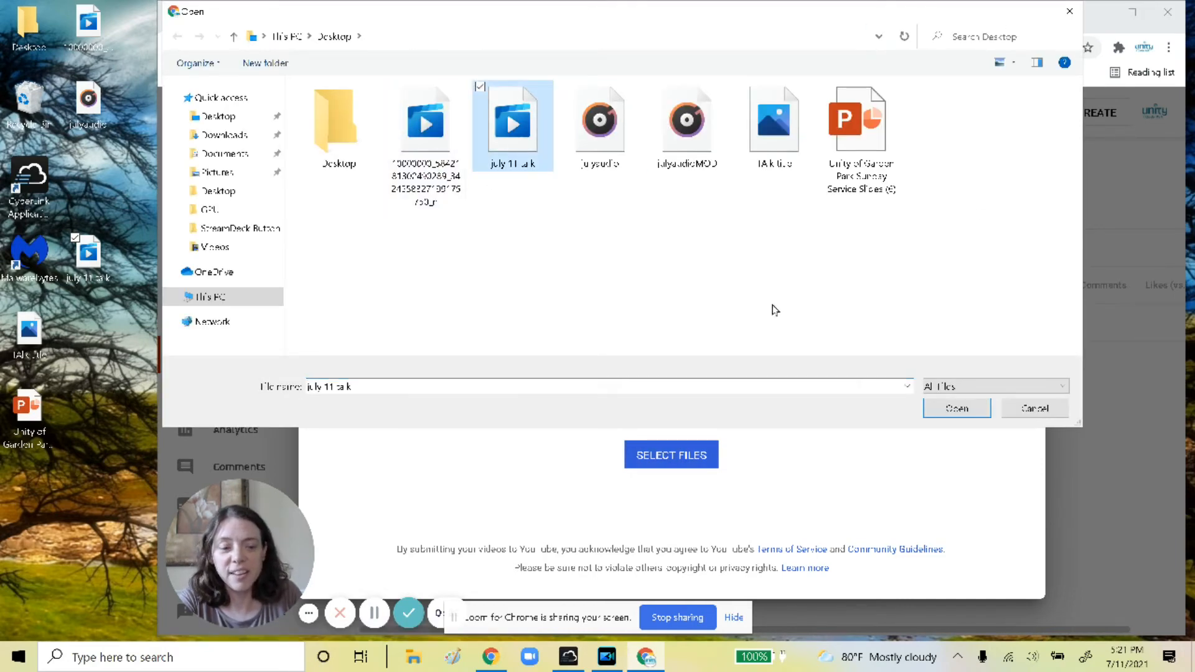
{"action": "left_click", "coordinate": [1070, 11]}
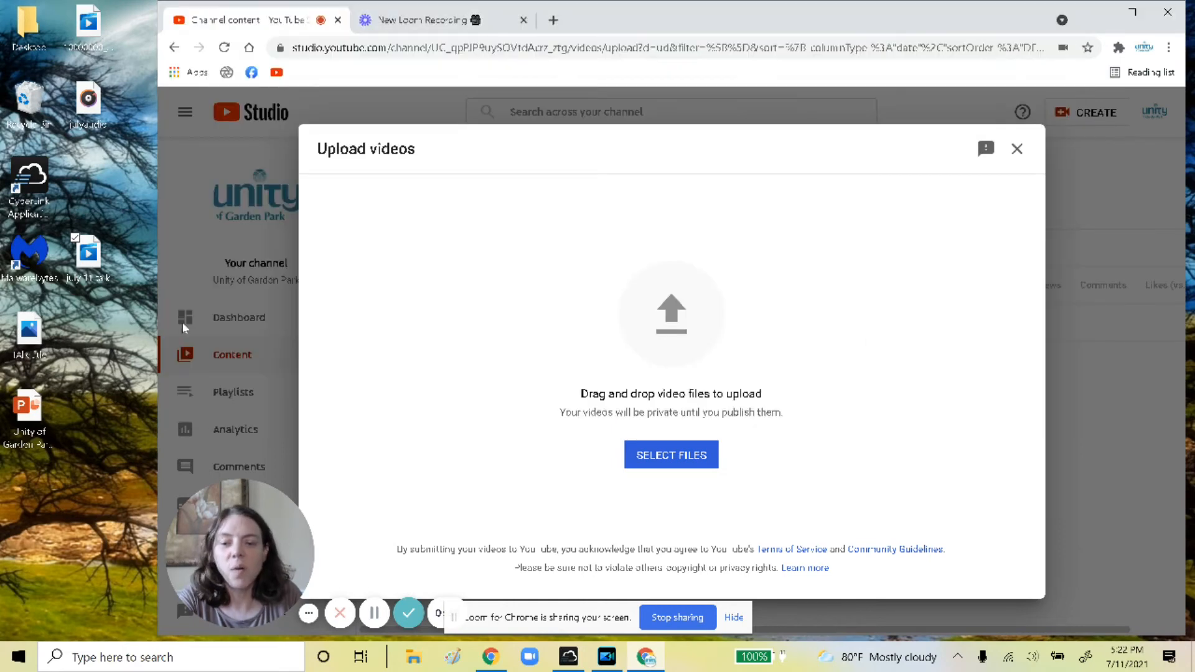
Upload july 11 talk.mp4 and title it 'The Nature of True Joy, based on the Book of Joy' plus the speaker's name
{"action": "left_click_drag", "start_coordinate": [88, 252], "coordinate": [672, 312]}
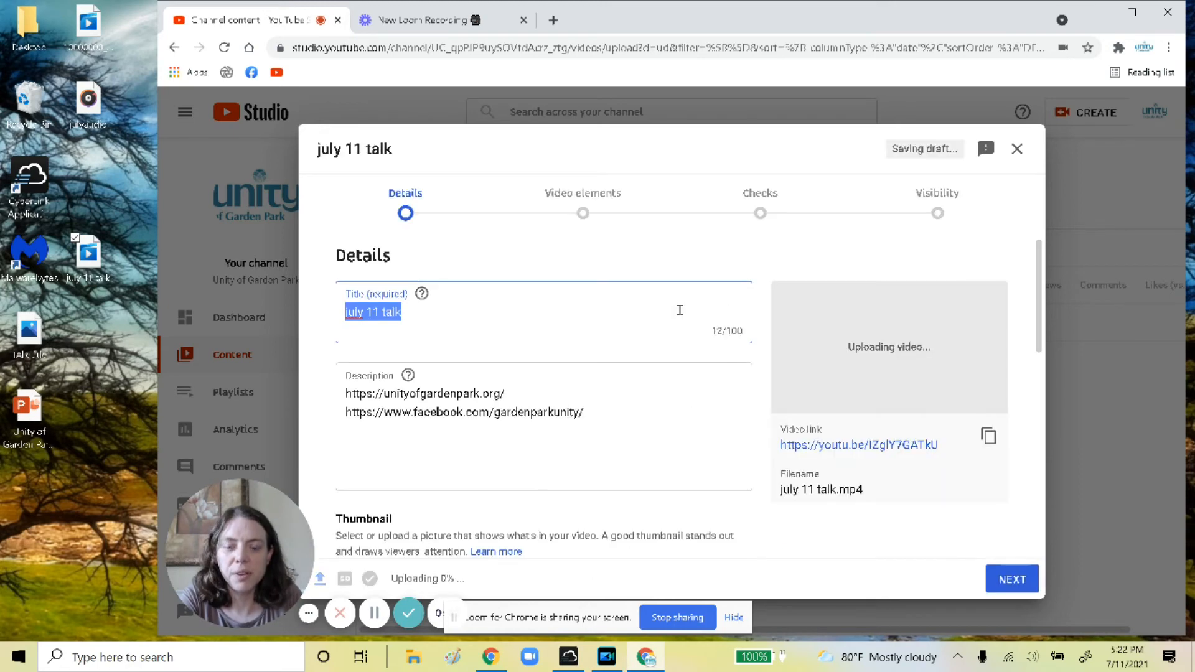
{"action": "right_click", "coordinate": [409, 315]}
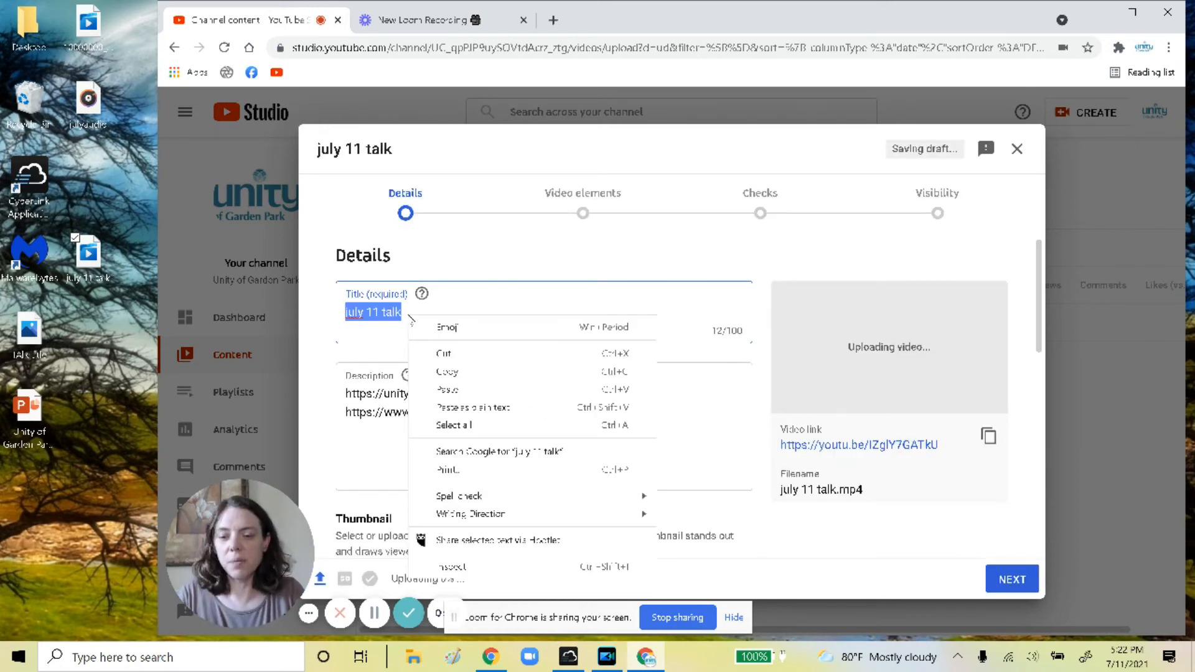
{"action": "key", "text": "Escape"}
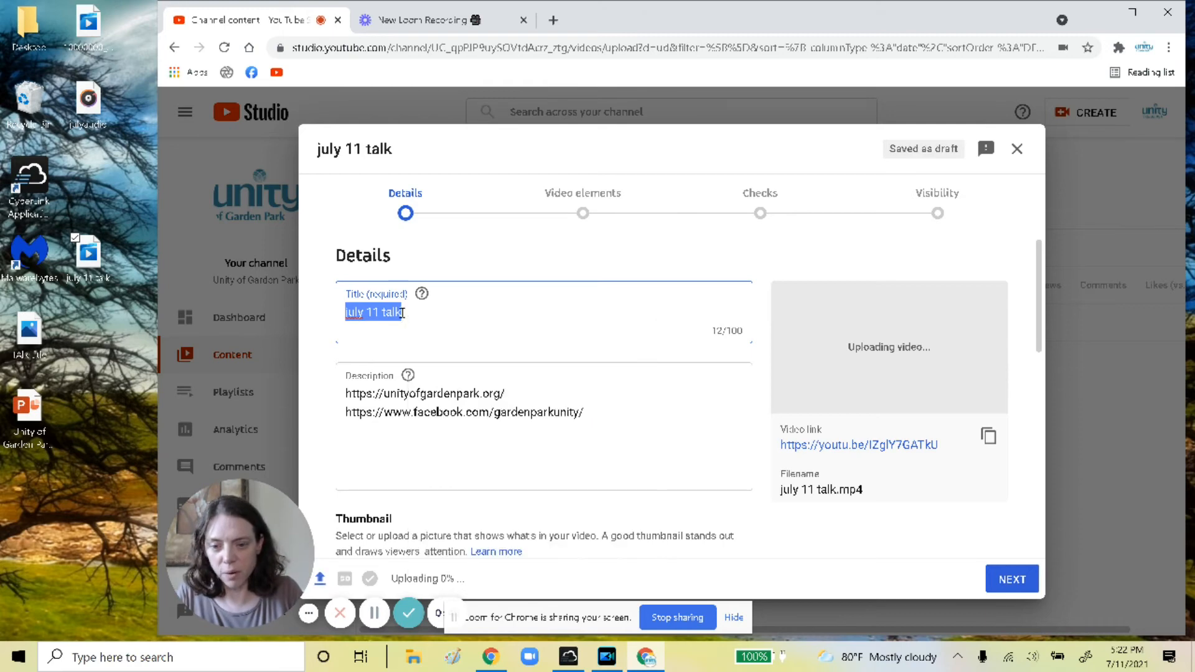
{"action": "key", "text": "BackSpace"}
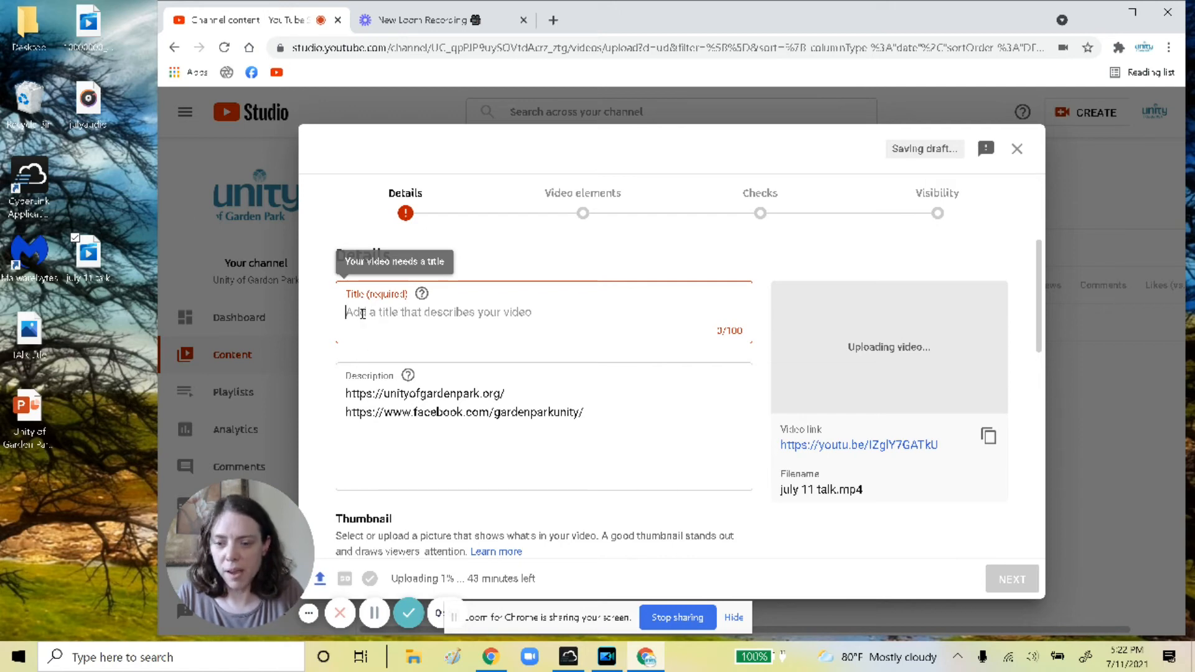
{"action": "type", "text": "T"}
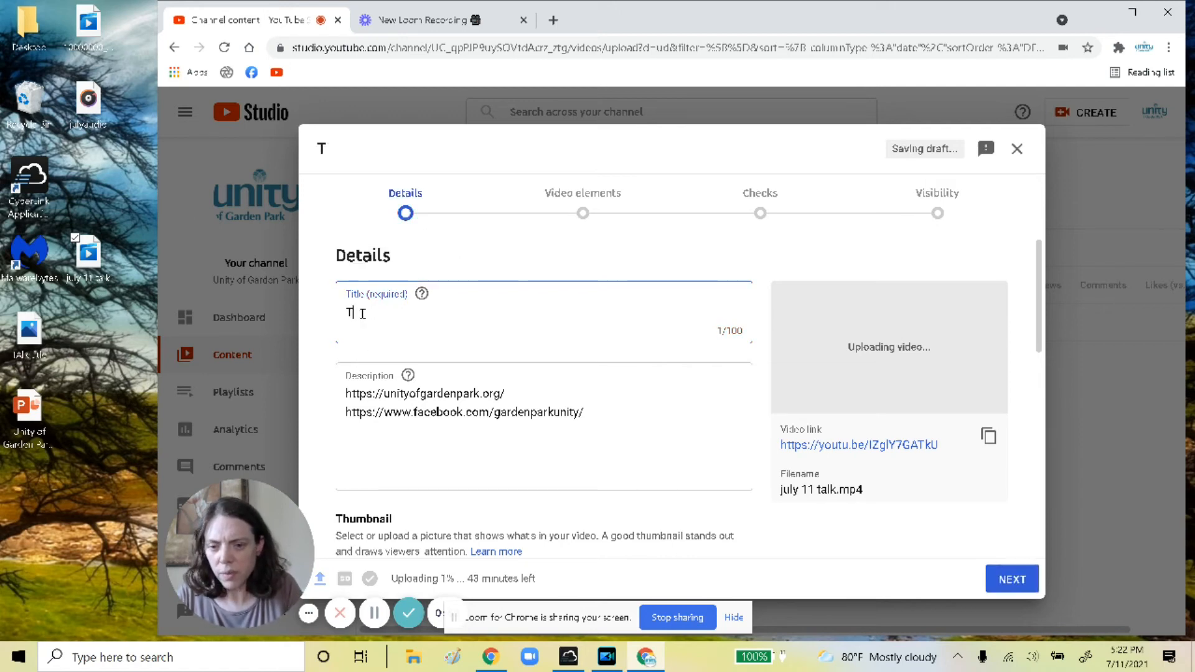
{"action": "type", "text": "he Na"}
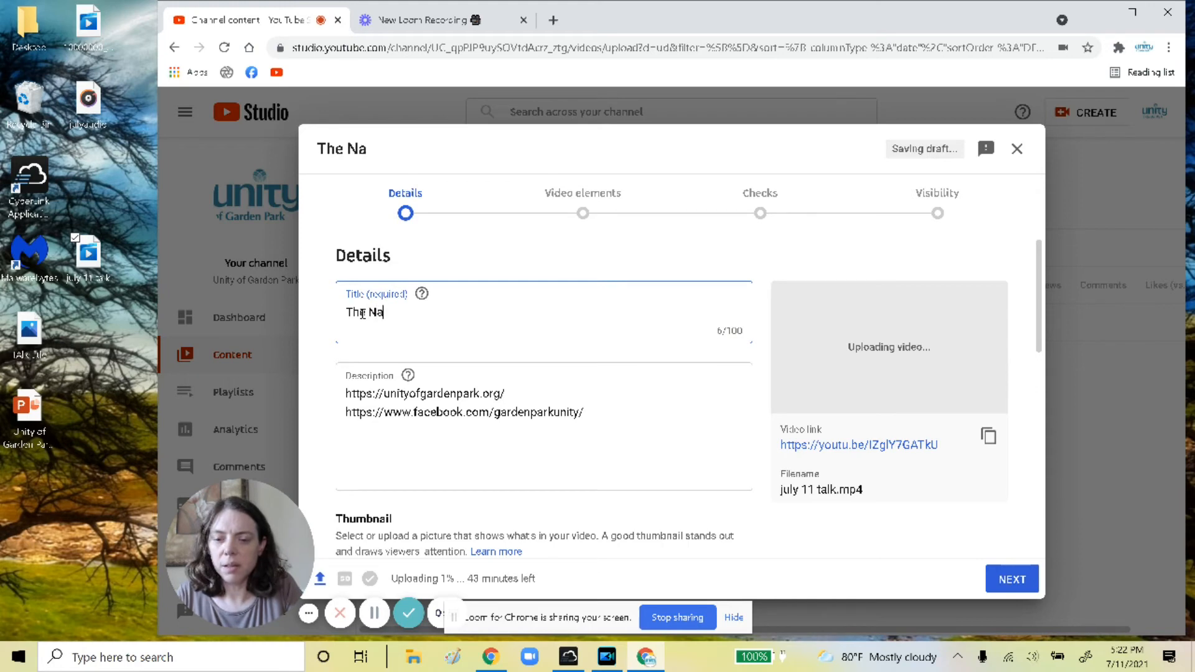
{"action": "type", "text": "ture of True "}
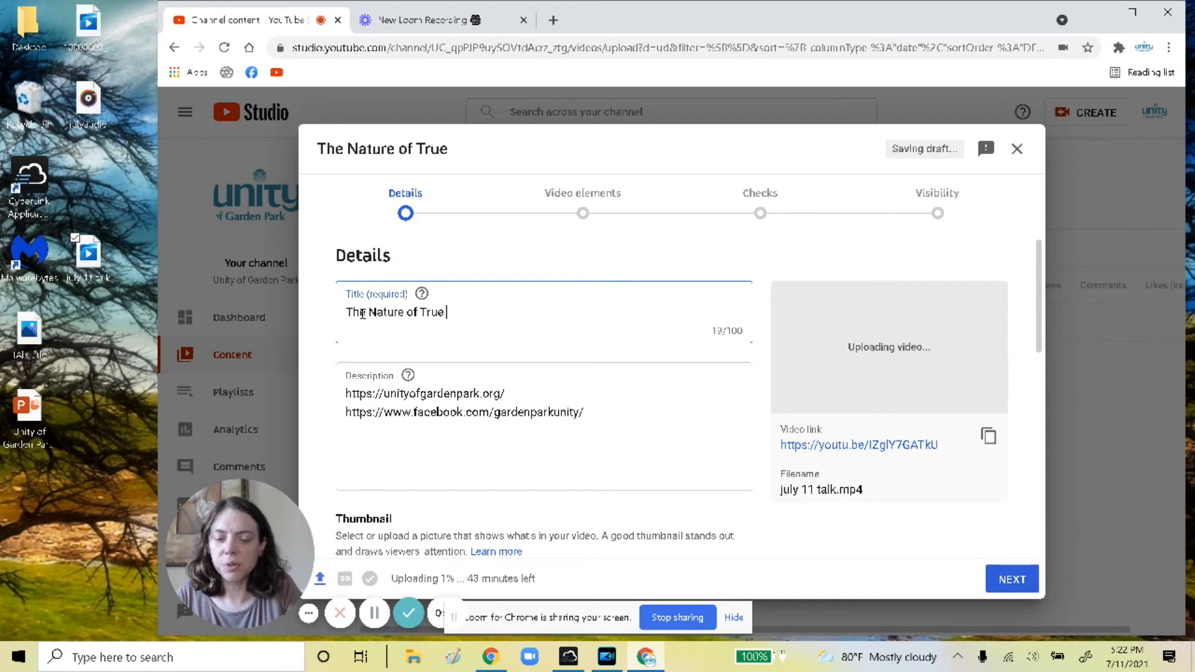
{"action": "type", "text": "Joy, based on the Book of Joy"}
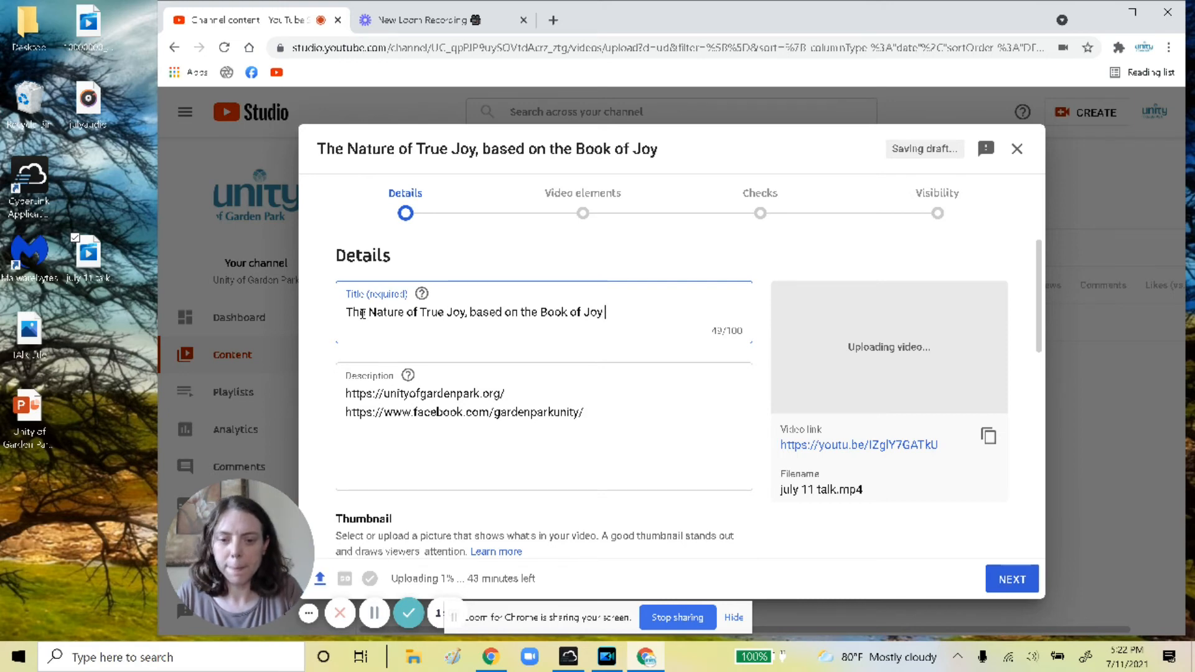
{"action": "type", "text": " with Reb. "}
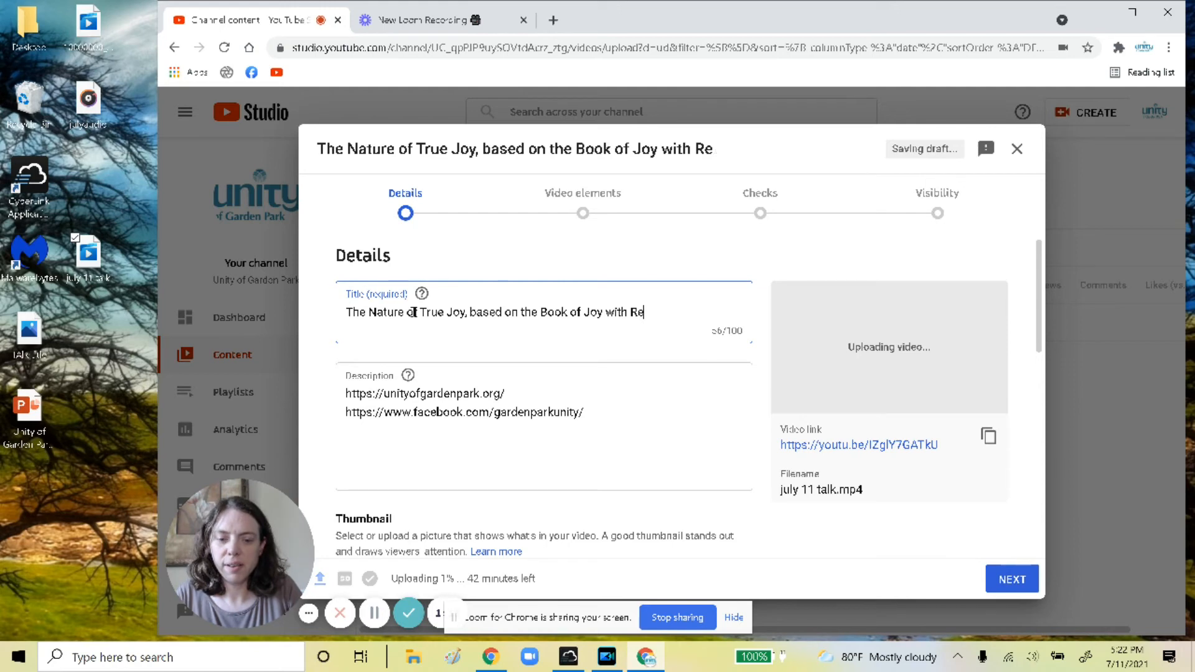
{"action": "type", "text": " Kathy"}
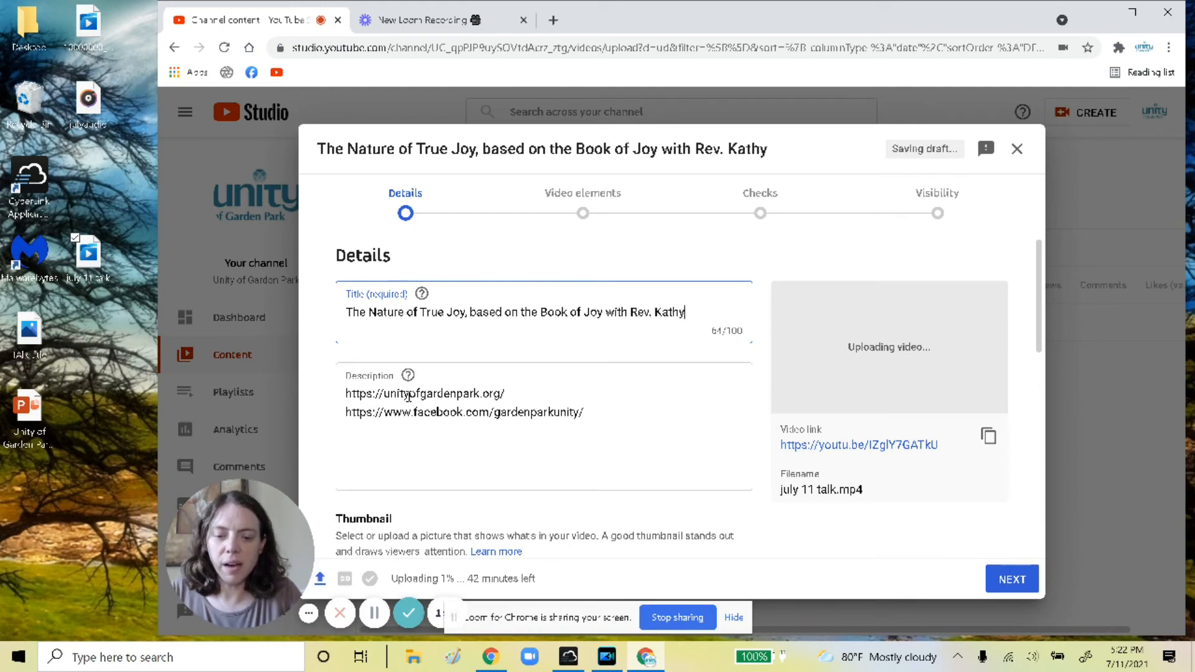
Set the talk's title image as the video's custom thumbnail
{"action": "scroll", "coordinate": [443, 429], "scroll_direction": "down", "scroll_amount": 1}
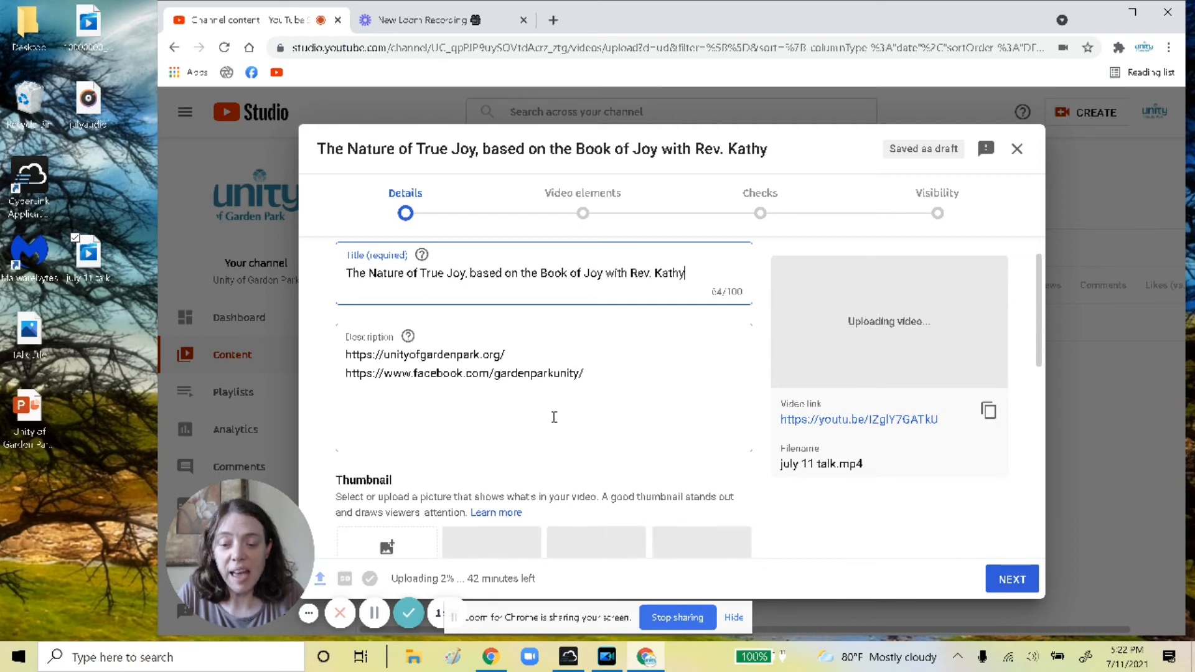
{"action": "scroll", "coordinate": [629, 423], "scroll_direction": "down", "scroll_amount": 2}
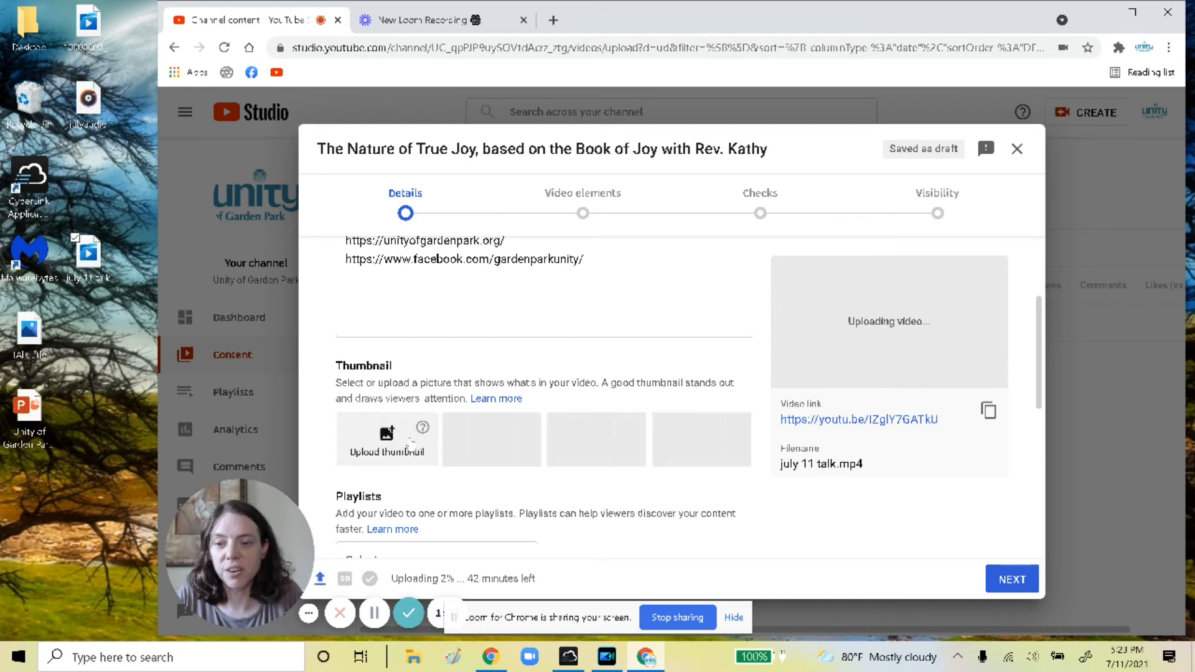
{"action": "left_click_drag", "start_coordinate": [28, 339], "coordinate": [387, 446]}
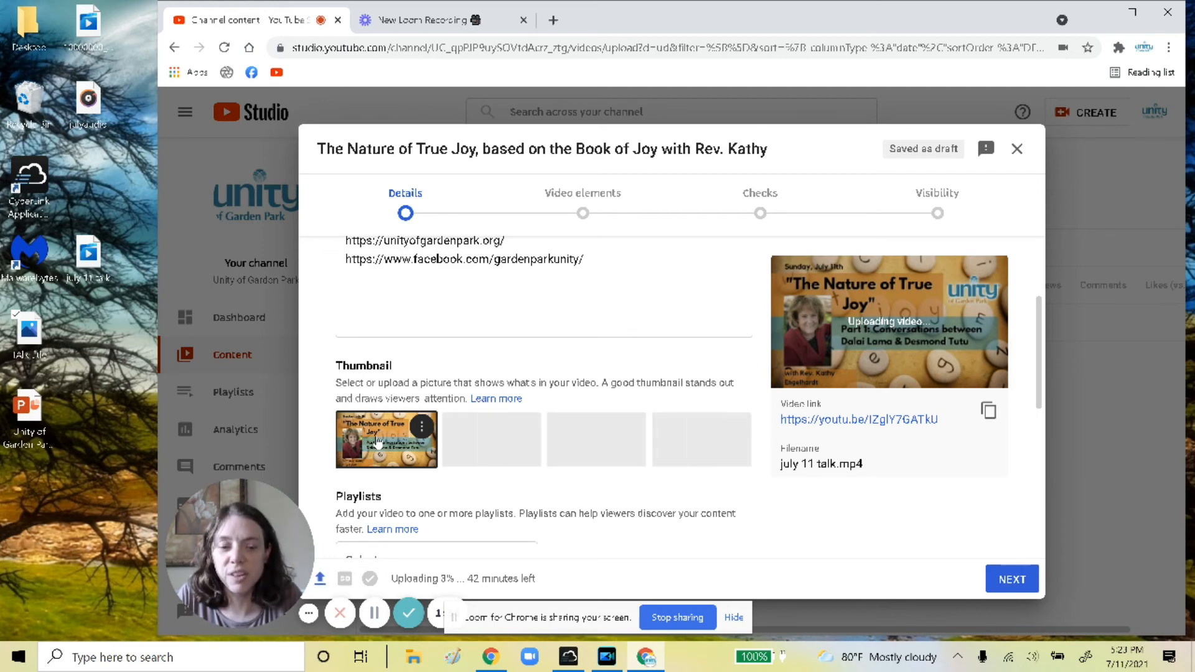
Add the video to the Sunday Services playlist
{"action": "scroll", "coordinate": [378, 442], "scroll_direction": "down", "scroll_amount": 2}
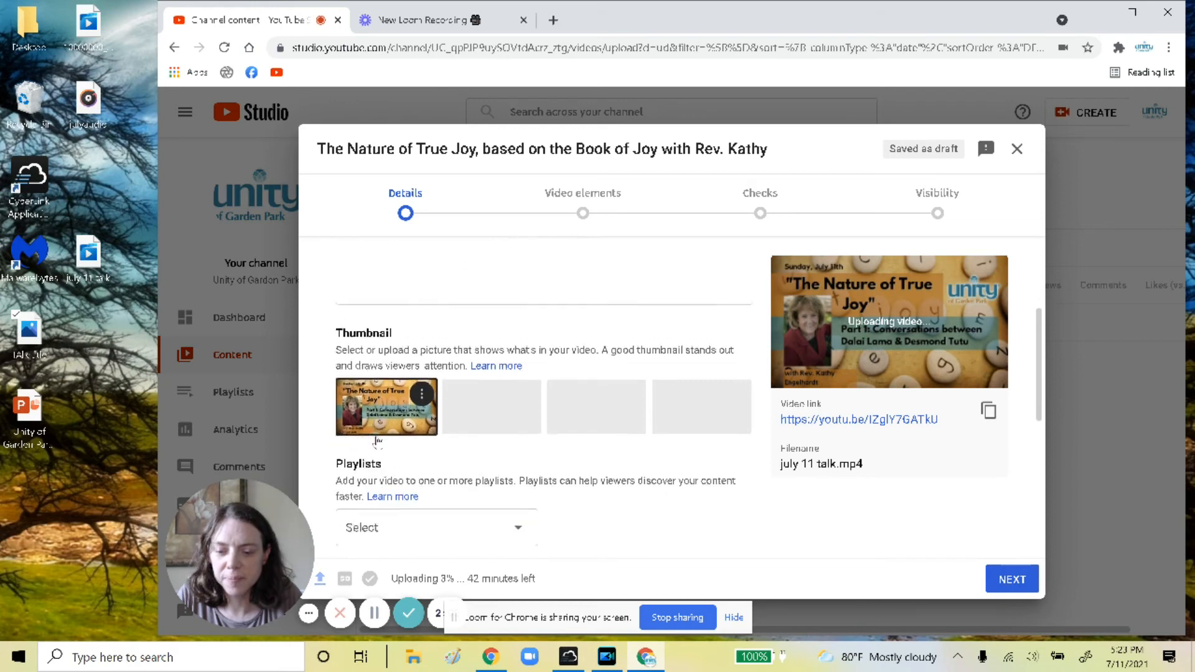
{"action": "scroll", "coordinate": [377, 438], "scroll_direction": "down", "scroll_amount": 1}
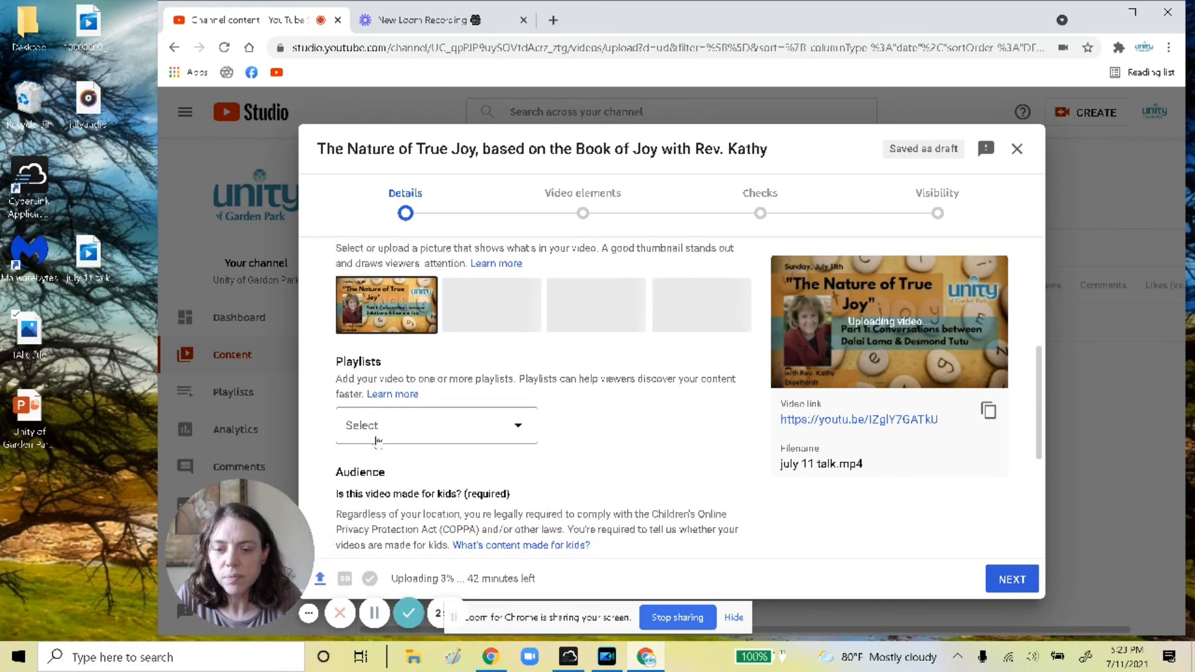
{"action": "left_click", "coordinate": [501, 419]}
{"action": "left_click", "coordinate": [361, 341]}
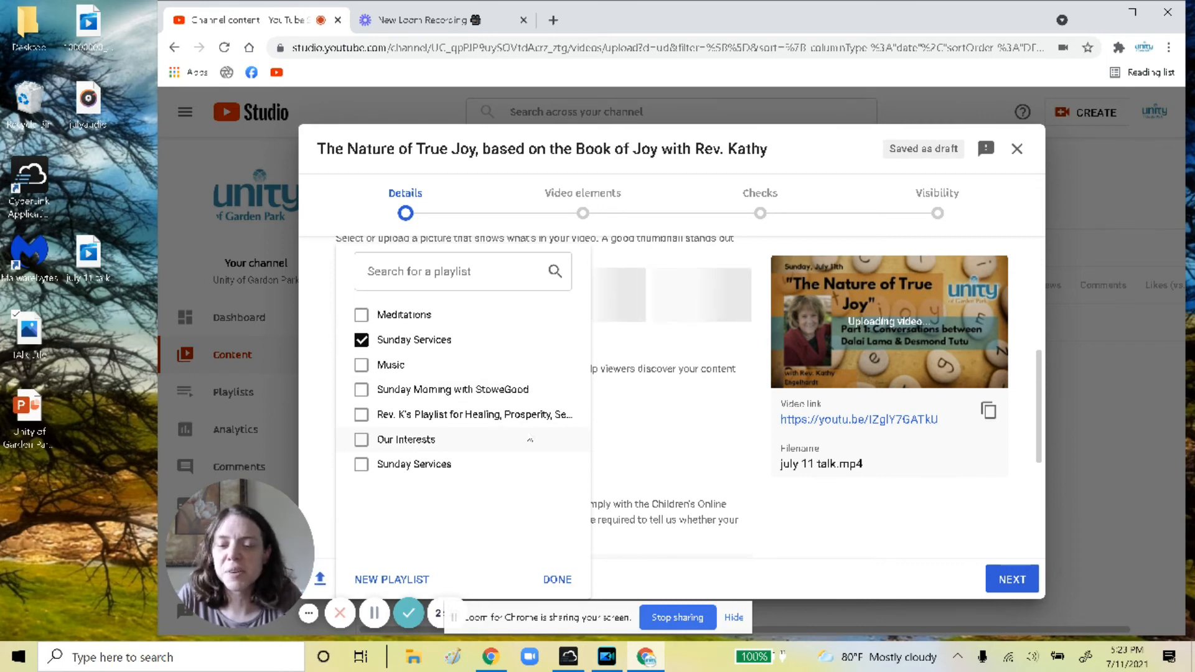
{"action": "left_click", "coordinate": [557, 578]}
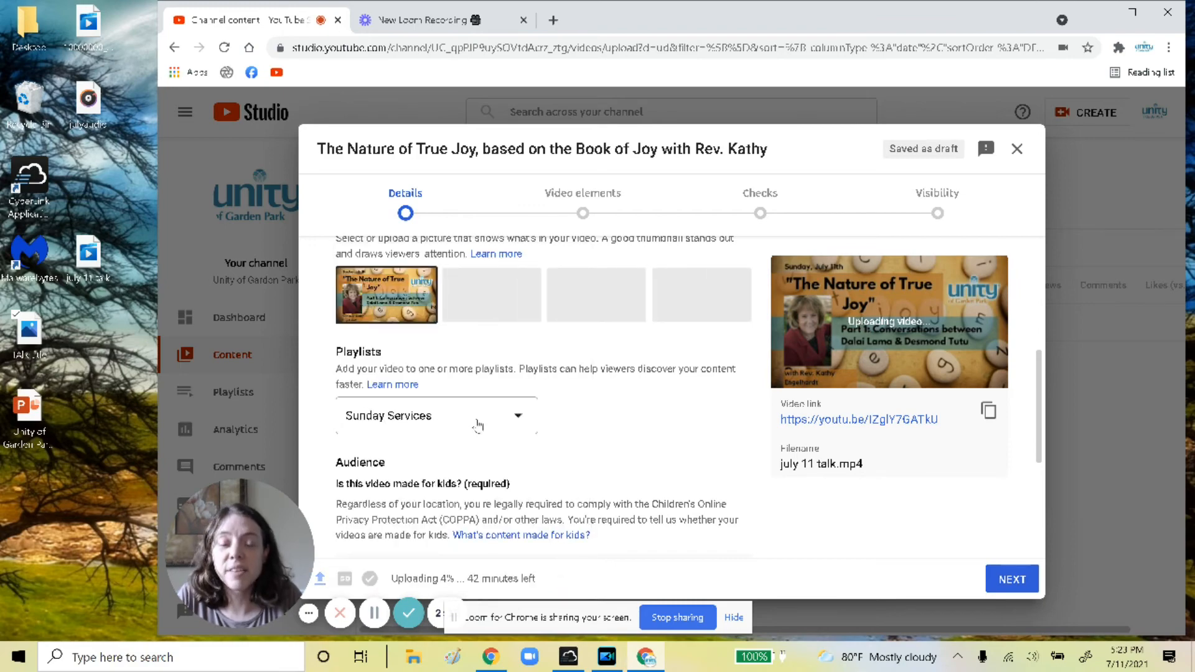
Mark the video as not made for kids and expand the Age restriction options
{"action": "scroll", "coordinate": [478, 425], "scroll_direction": "down", "scroll_amount": 3}
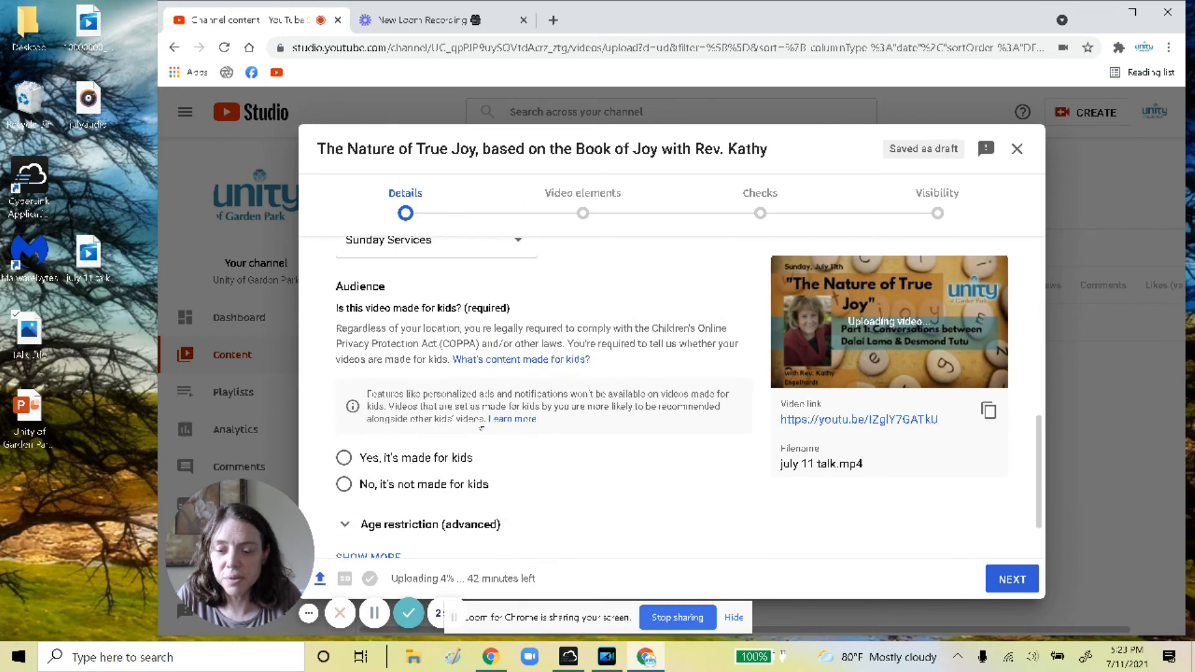
{"action": "scroll", "coordinate": [481, 428], "scroll_direction": "down", "scroll_amount": 1}
{"action": "left_click", "coordinate": [343, 414]}
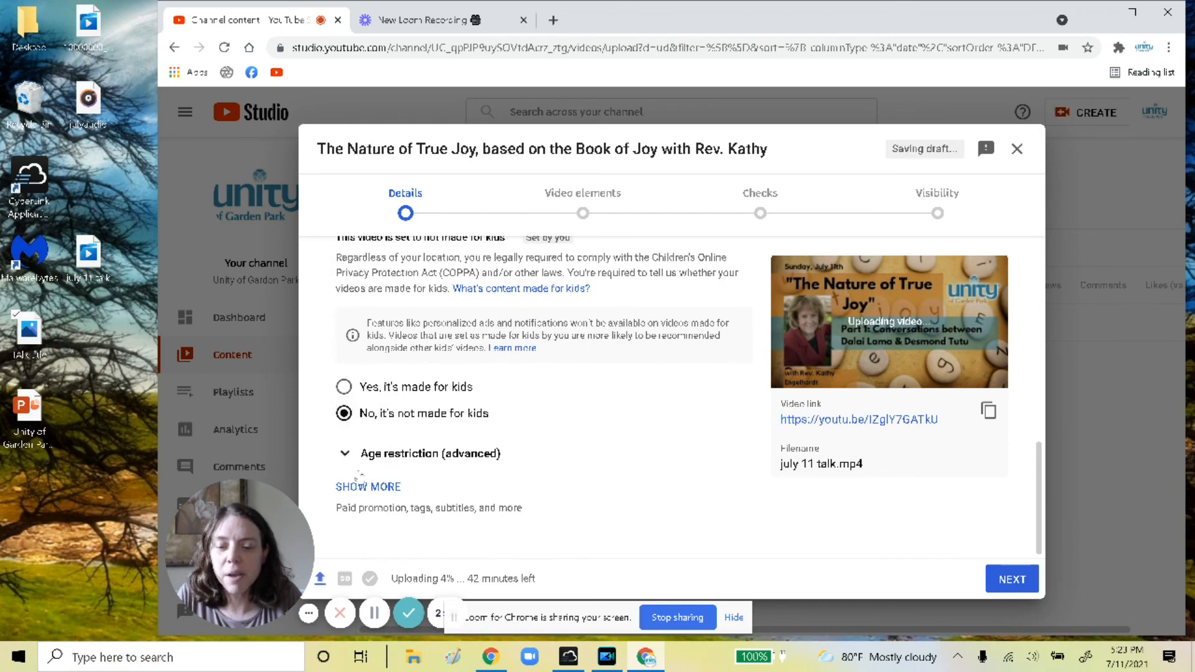
{"action": "left_click", "coordinate": [346, 454]}
{"action": "scroll", "coordinate": [350, 463], "scroll_direction": "down", "scroll_amount": 2}
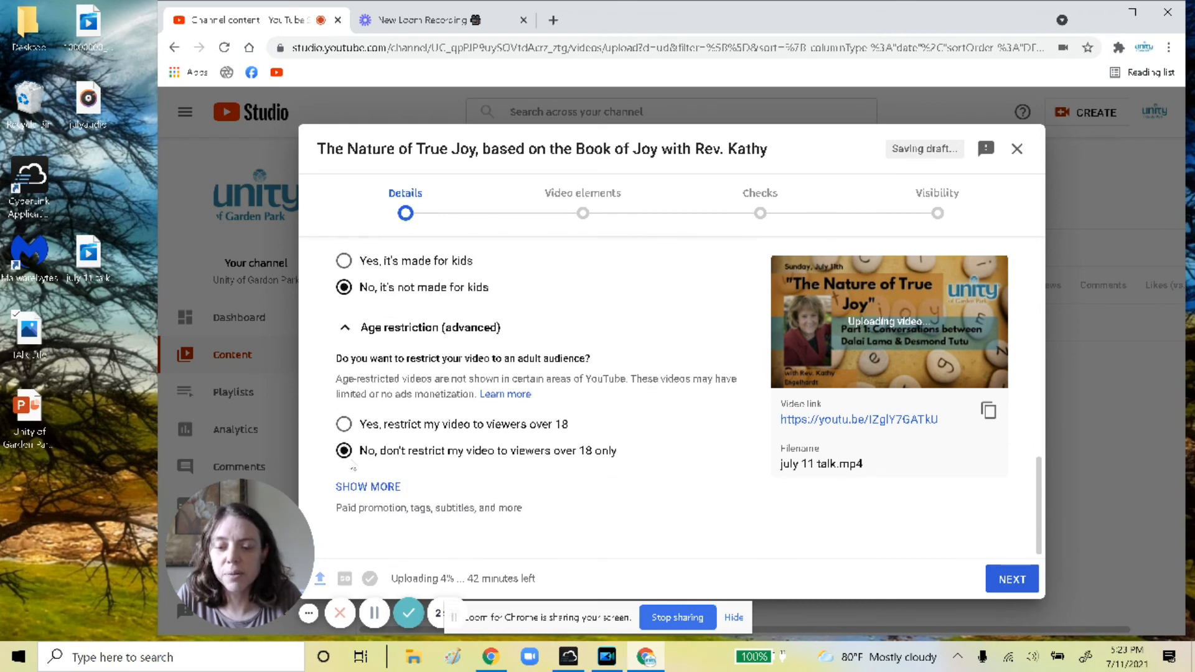
Show more details and remove the Park, Garden and of tags
{"action": "left_click", "coordinate": [368, 493]}
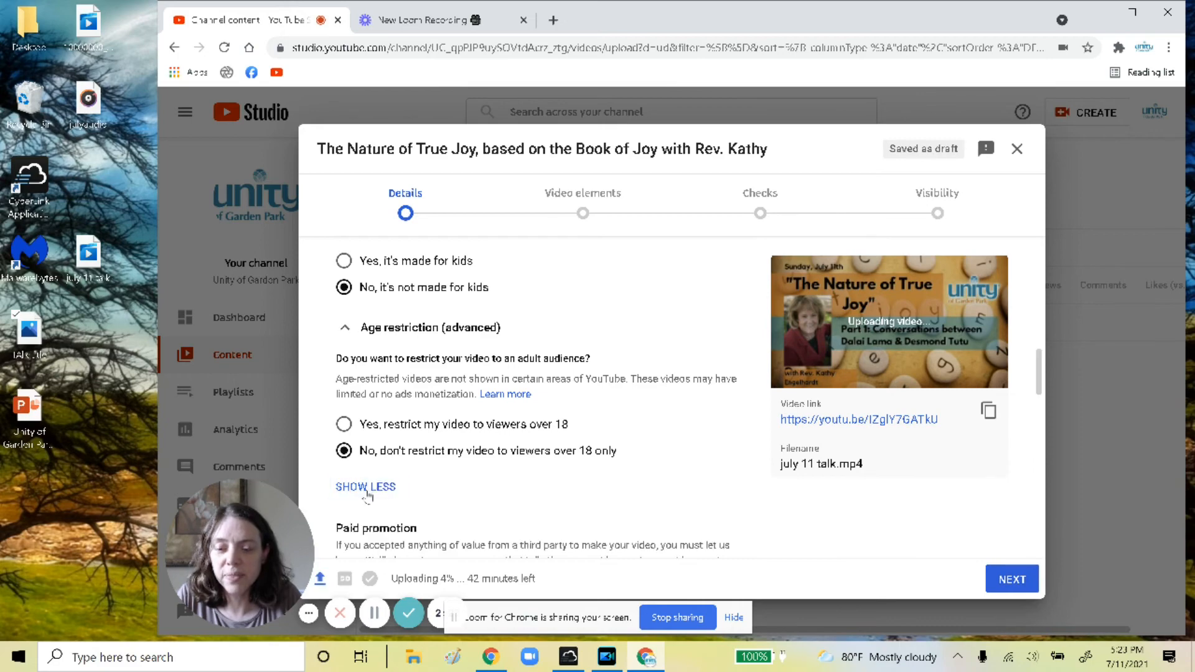
{"action": "scroll", "coordinate": [368, 493], "scroll_direction": "down", "scroll_amount": 4}
{"action": "scroll", "coordinate": [367, 493], "scroll_direction": "down", "scroll_amount": 1}
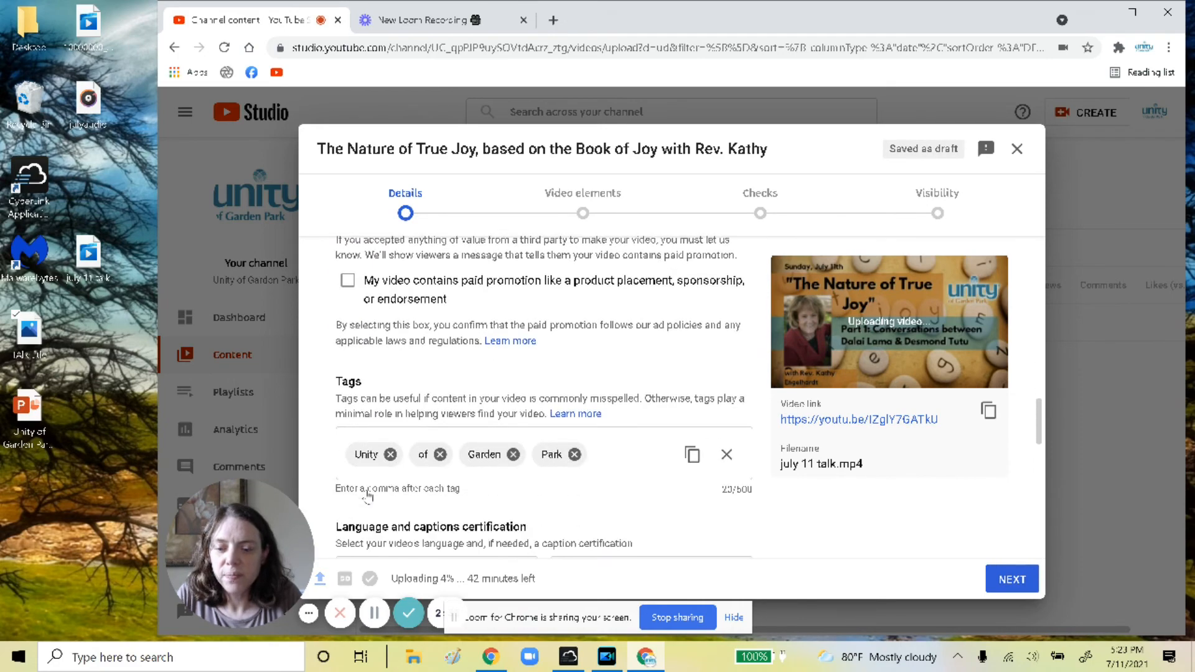
{"action": "left_click", "coordinate": [575, 441]}
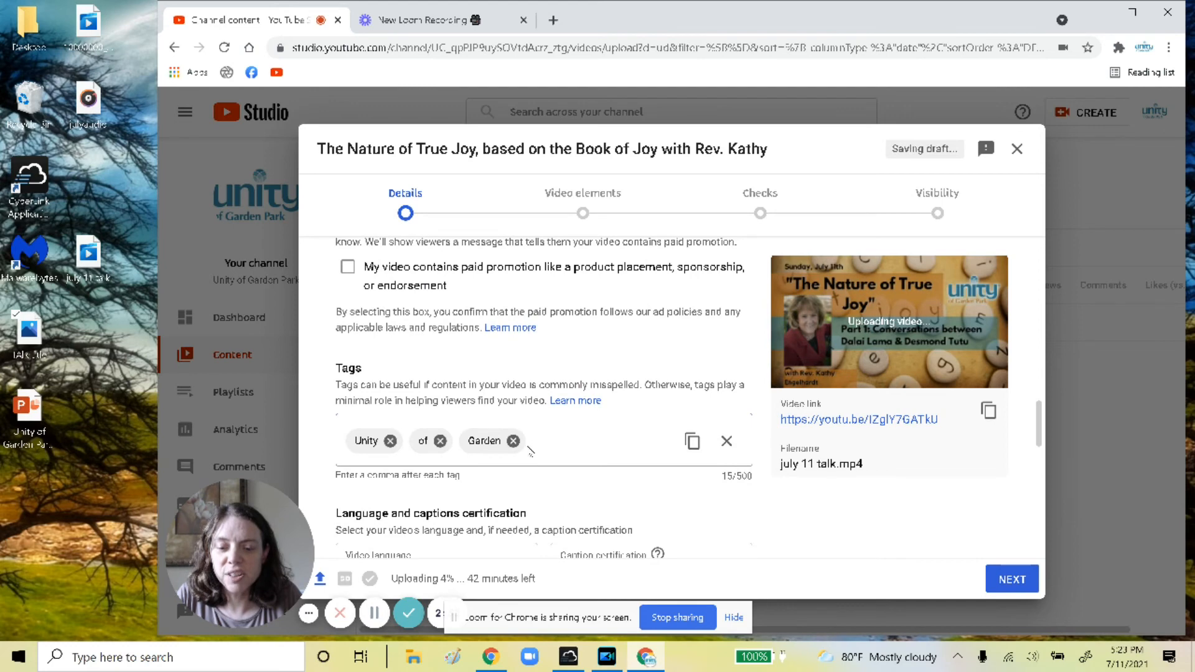
{"action": "left_click", "coordinate": [514, 441]}
{"action": "left_click", "coordinate": [439, 440]}
{"action": "right_click", "coordinate": [437, 442]}
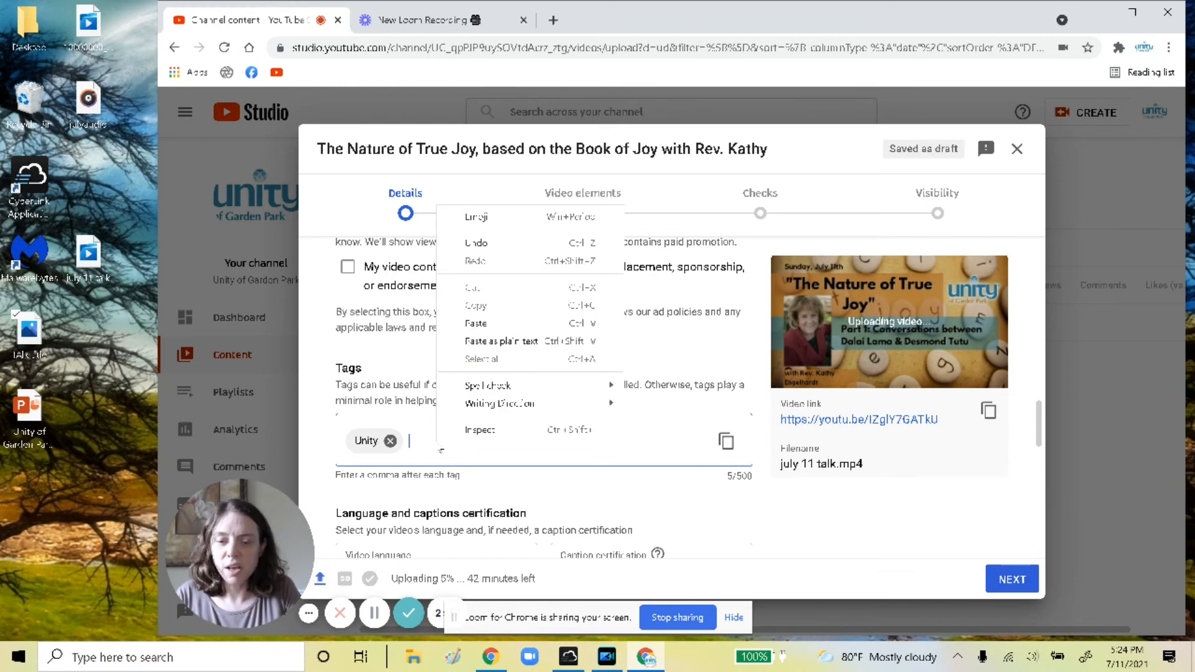
{"action": "left_click", "coordinate": [423, 443]}
Add the tags garden park, joy and The Book of Joy
{"action": "type", "text": "garden"}
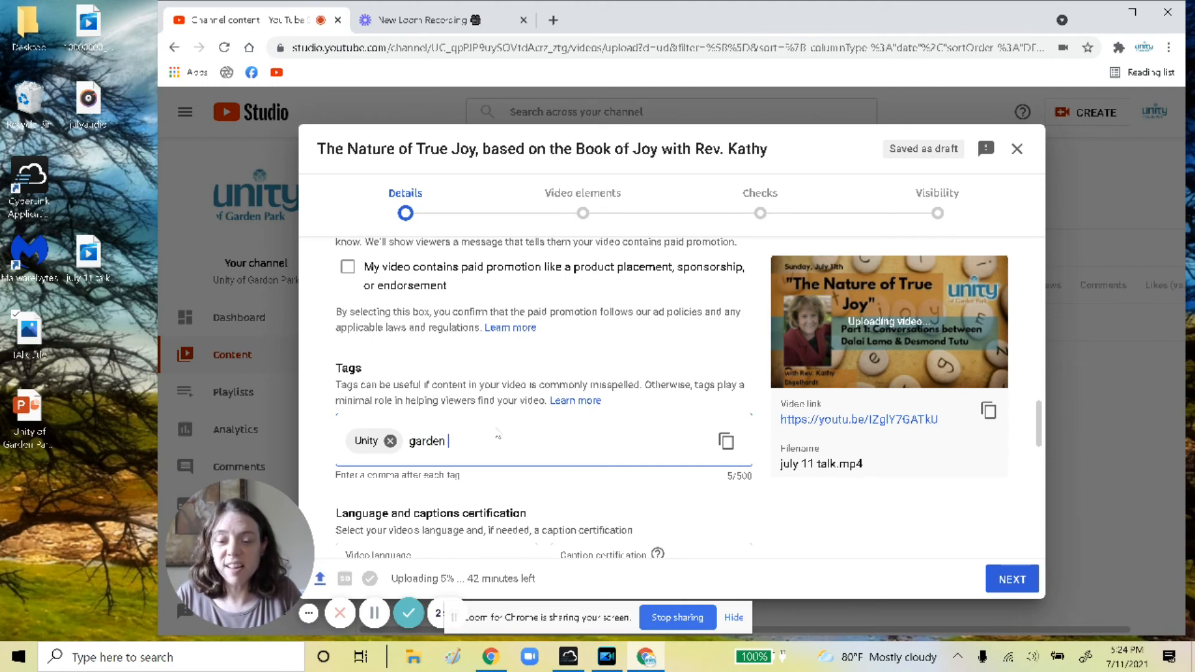
{"action": "type", "text": " park"}
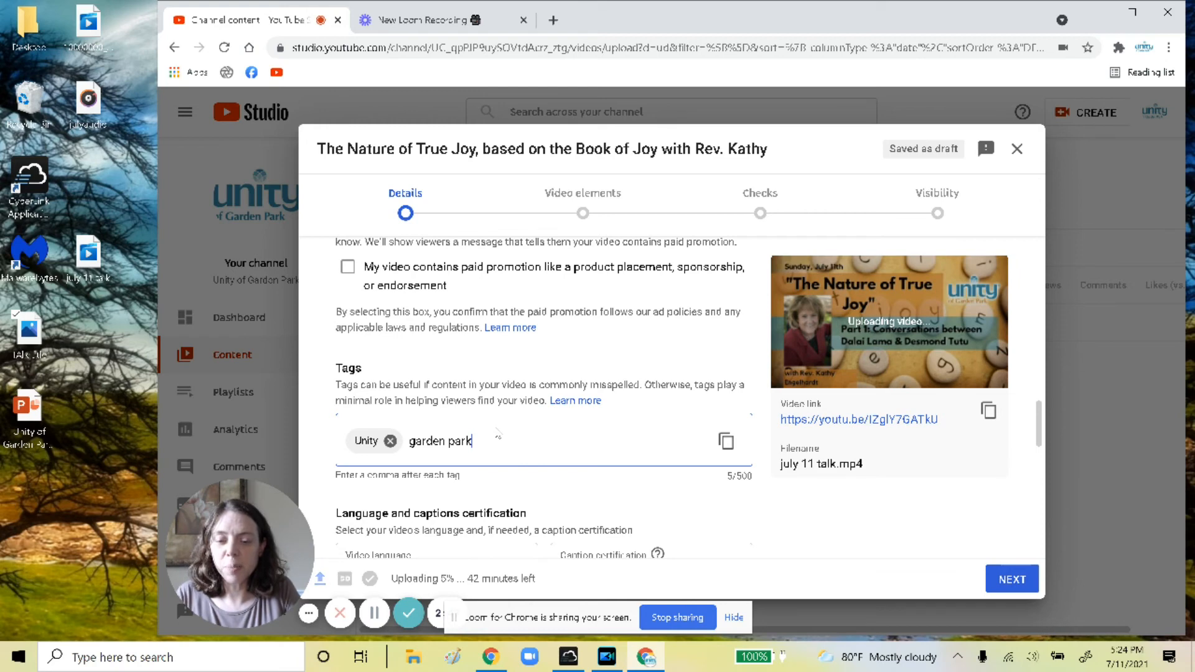
{"action": "key", "text": "comma"}
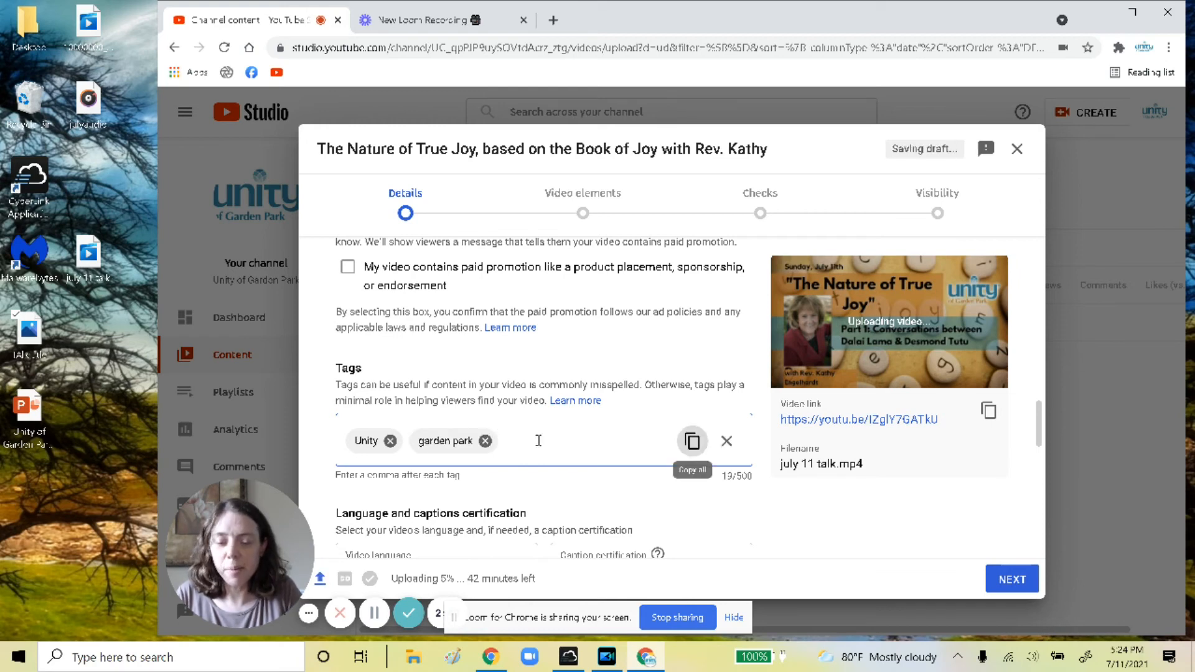
{"action": "type", "text": "joy"}
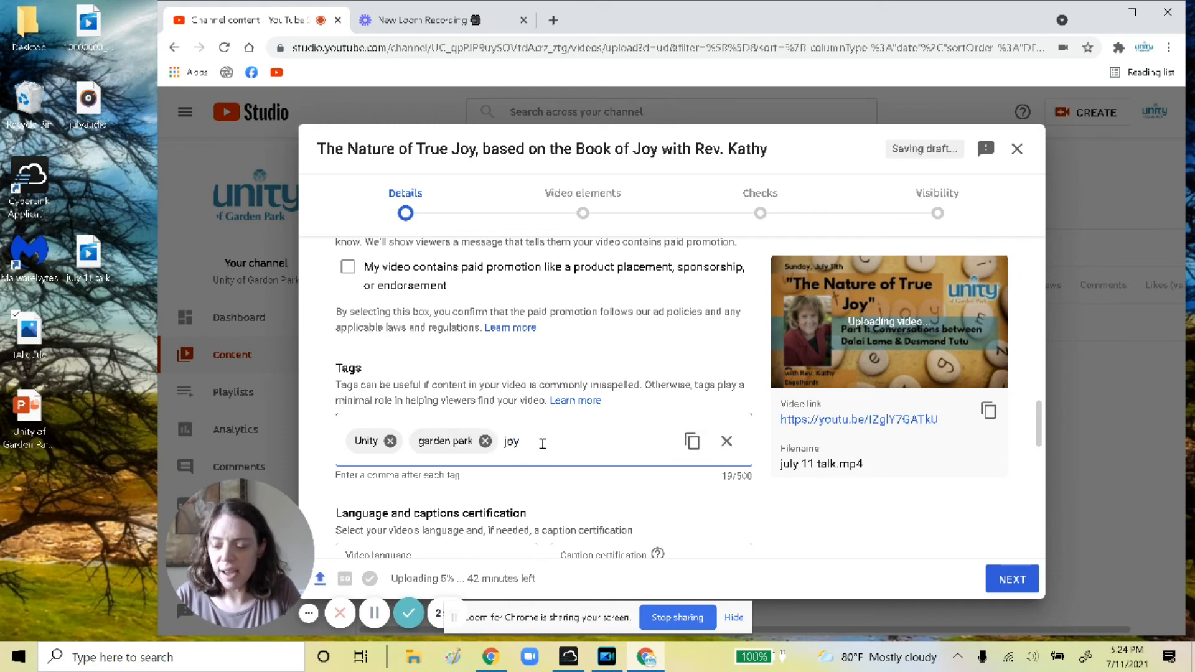
{"action": "key", "text": "comma"}
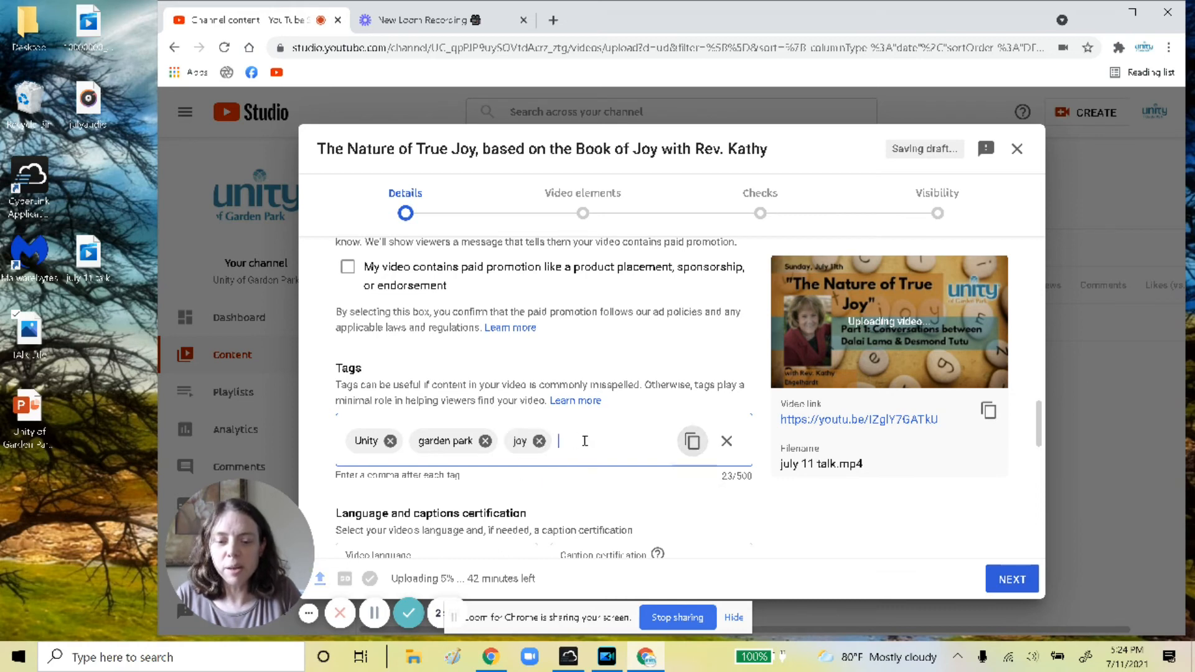
{"action": "type", "text": "The Book of Joy"}
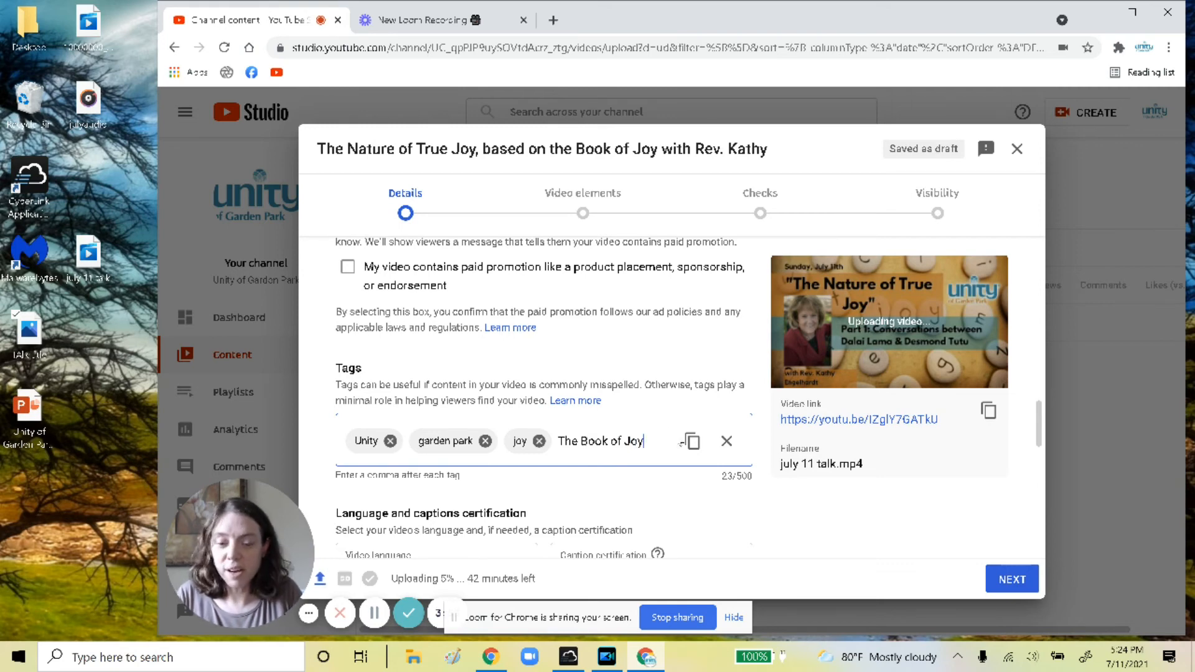
{"action": "key", "text": "Return"}
{"action": "scroll", "coordinate": [523, 462], "scroll_direction": "down", "scroll_amount": 4}
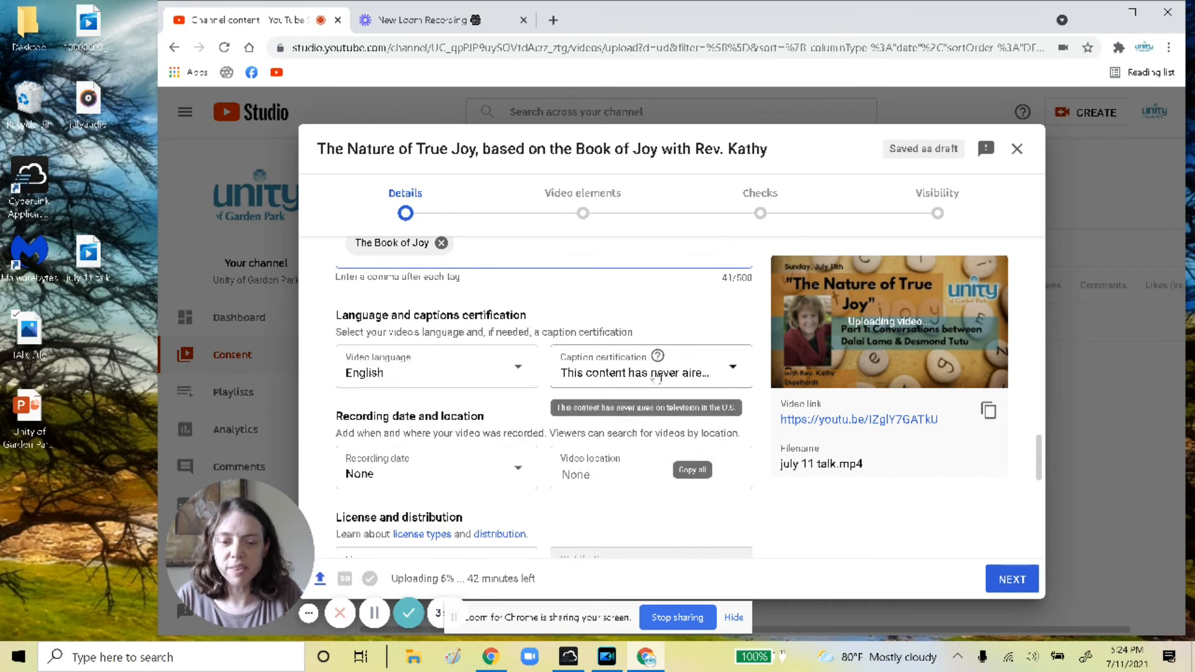
{"action": "scroll", "coordinate": [651, 375], "scroll_direction": "down", "scroll_amount": 2}
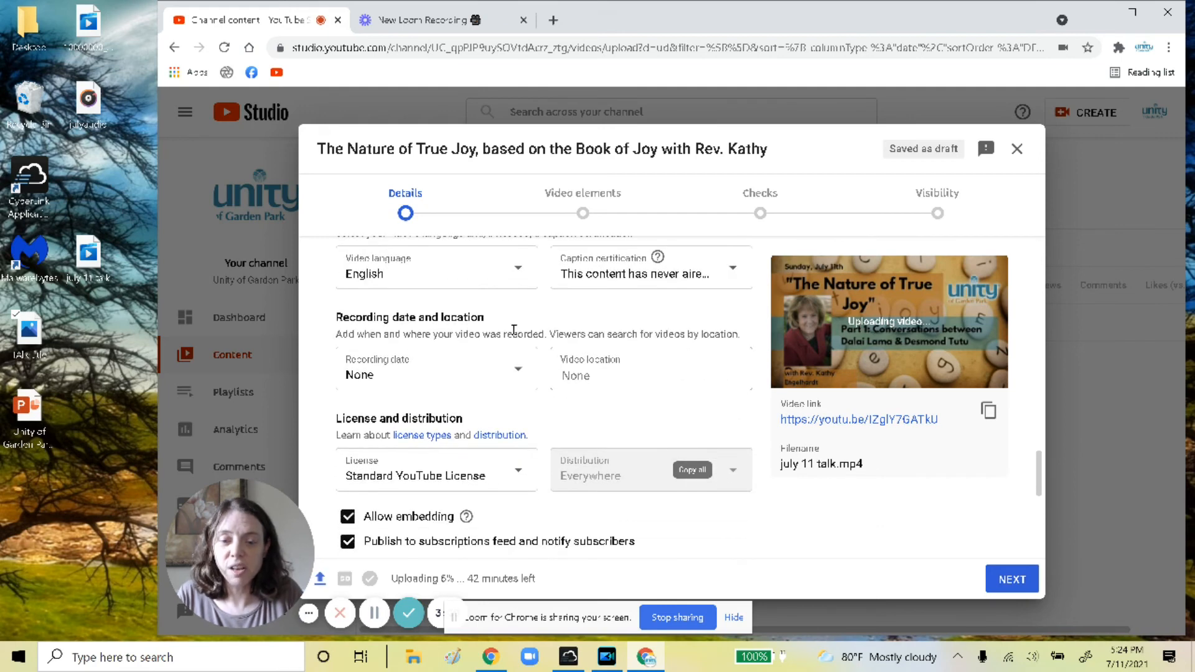
{"action": "left_click", "coordinate": [496, 382]}
{"action": "left_click", "coordinate": [354, 299]}
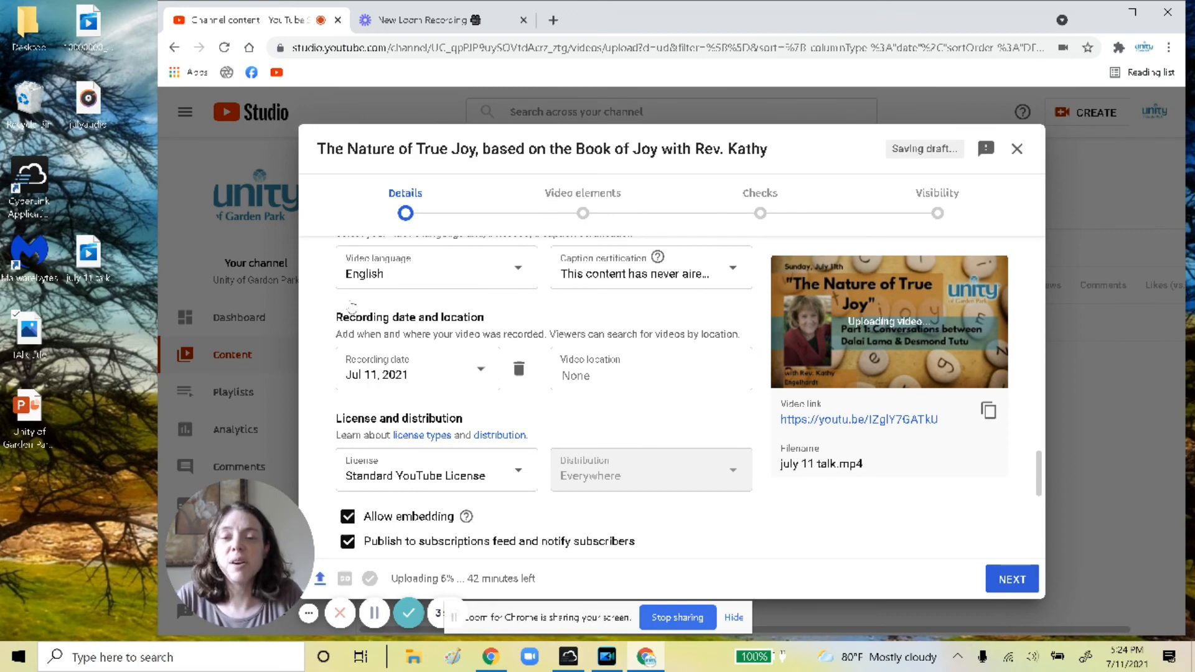
{"action": "left_click", "coordinate": [609, 374]}
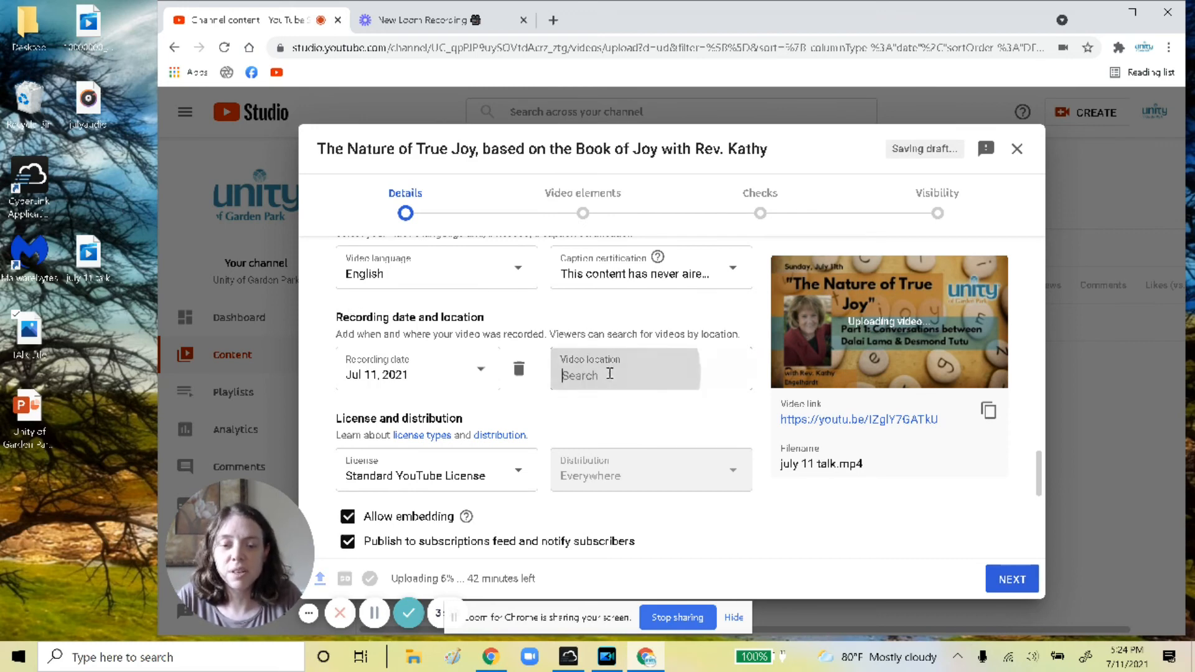
{"action": "type", "text": "Gar"}
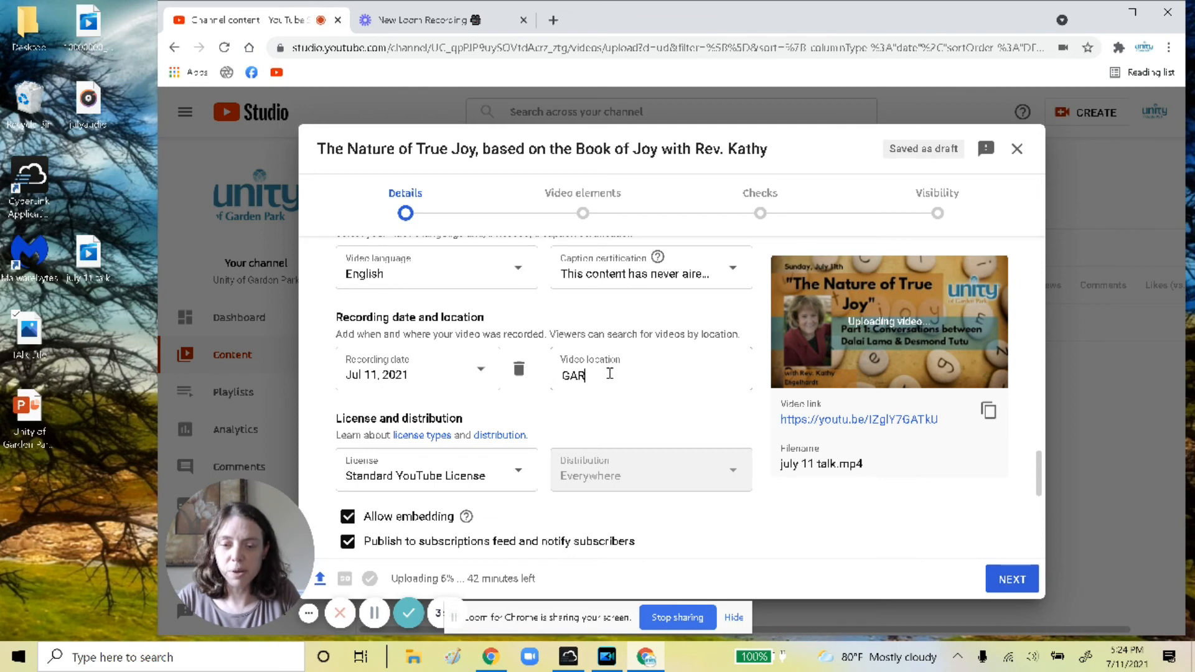
{"action": "key", "text": "BackSpace"}
{"action": "key", "text": "BackSpace"}
{"action": "type", "text": "arden park"}
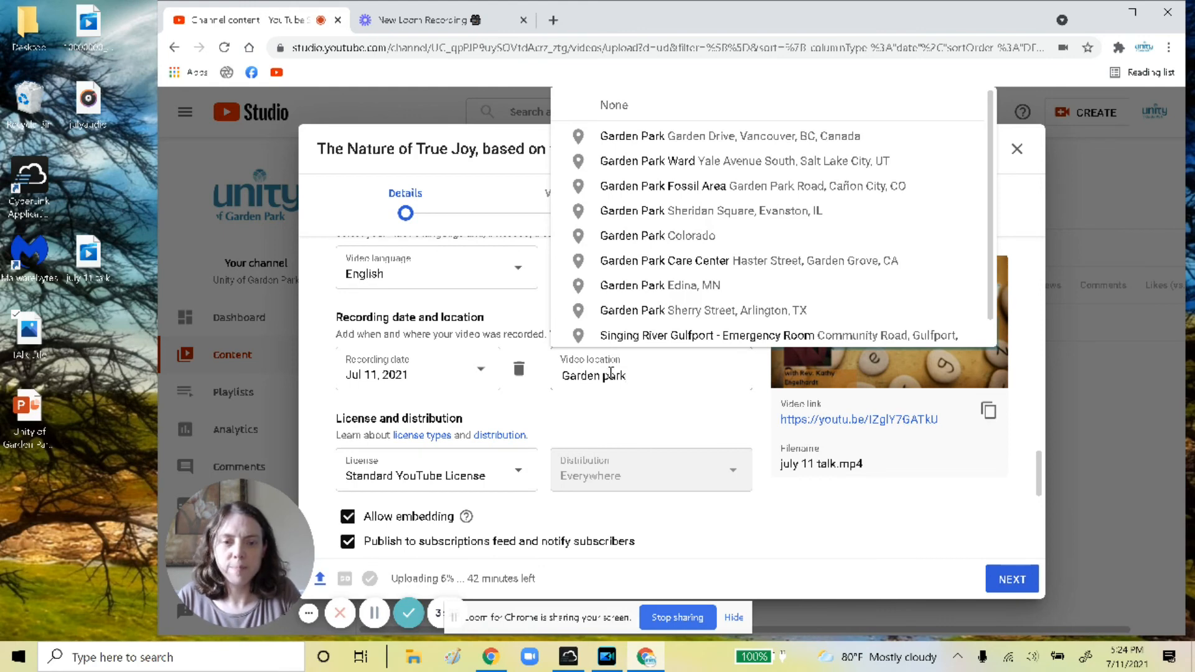
{"action": "type", "text": " unity"}
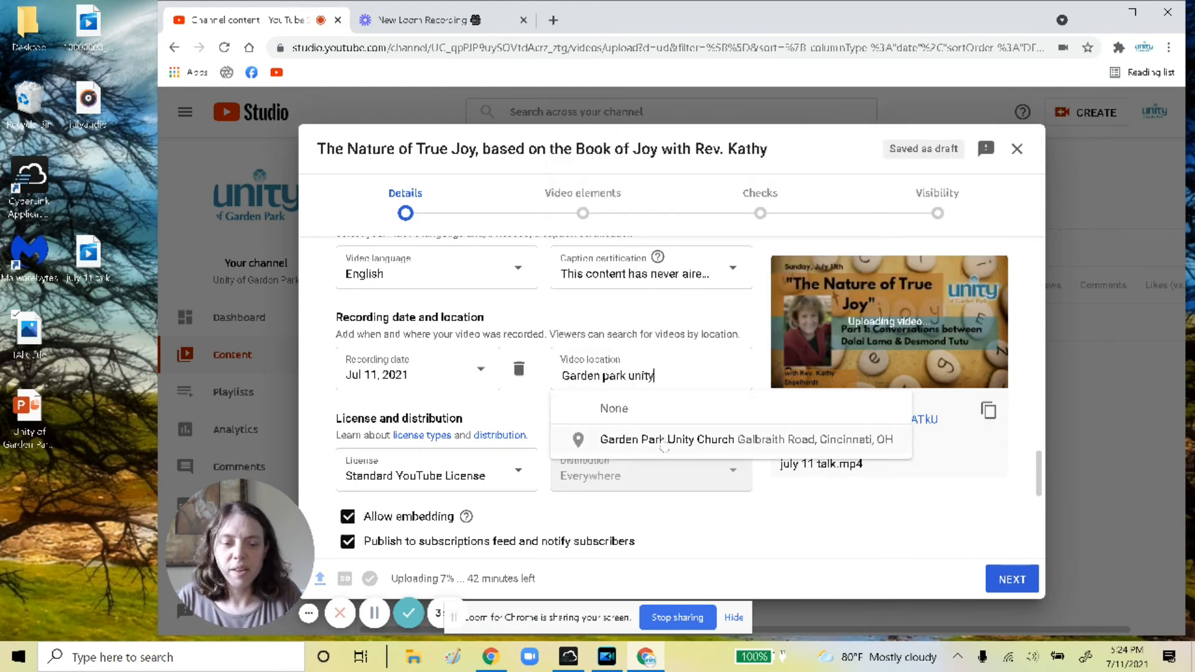
{"action": "left_click", "coordinate": [785, 440]}
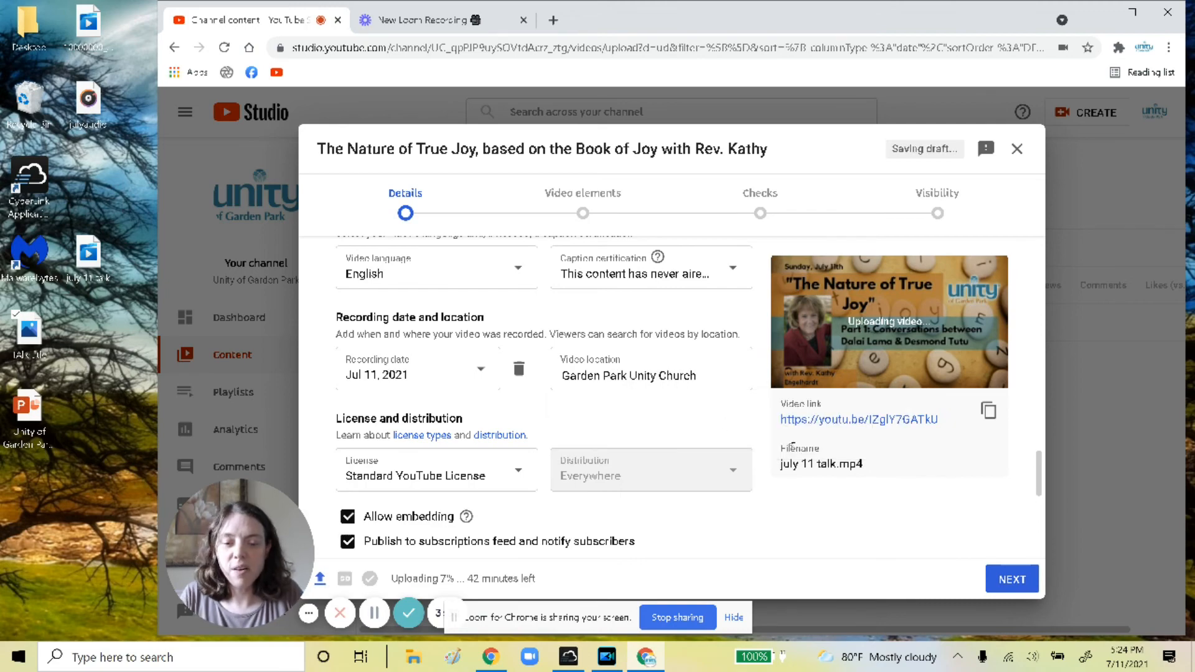
{"action": "scroll", "coordinate": [631, 402], "scroll_direction": "down", "scroll_amount": 2}
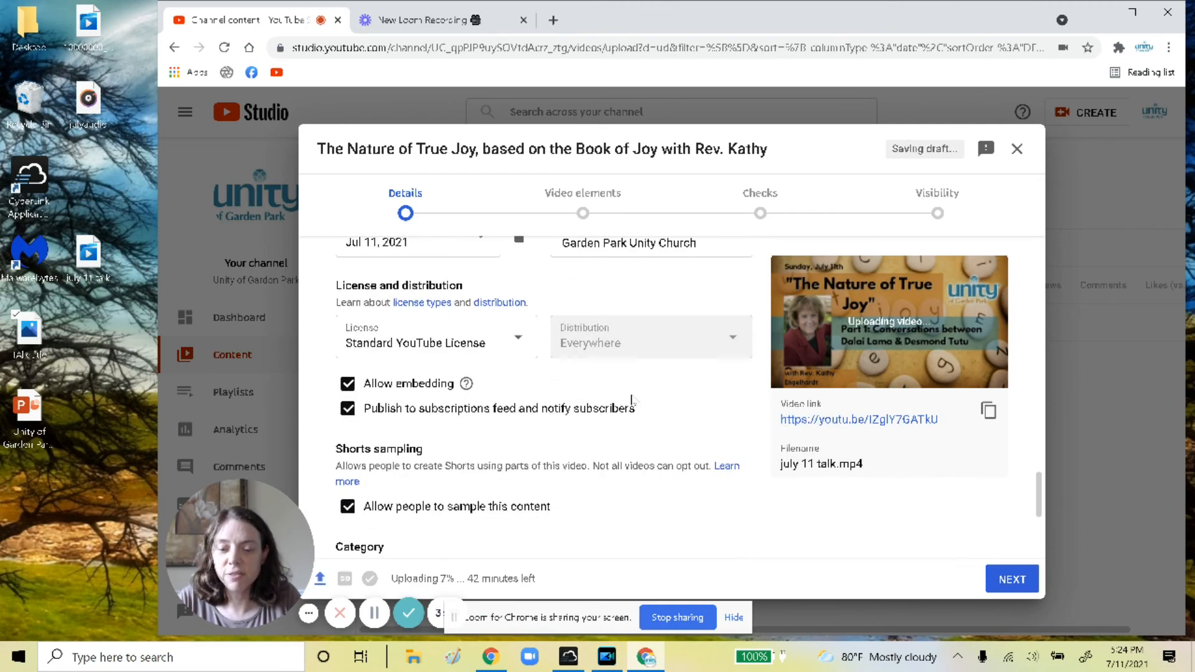
{"action": "scroll", "coordinate": [631, 402], "scroll_direction": "down", "scroll_amount": 4}
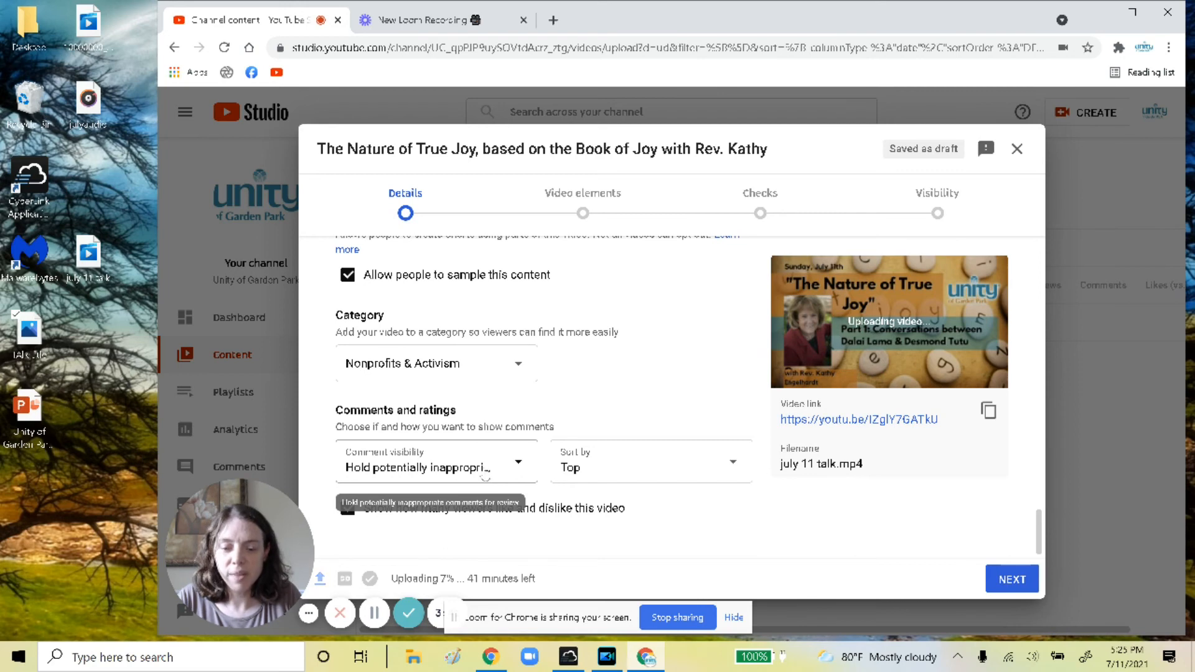
Start an end screen for the video using the 2 videos template
{"action": "left_click", "coordinate": [996, 577]}
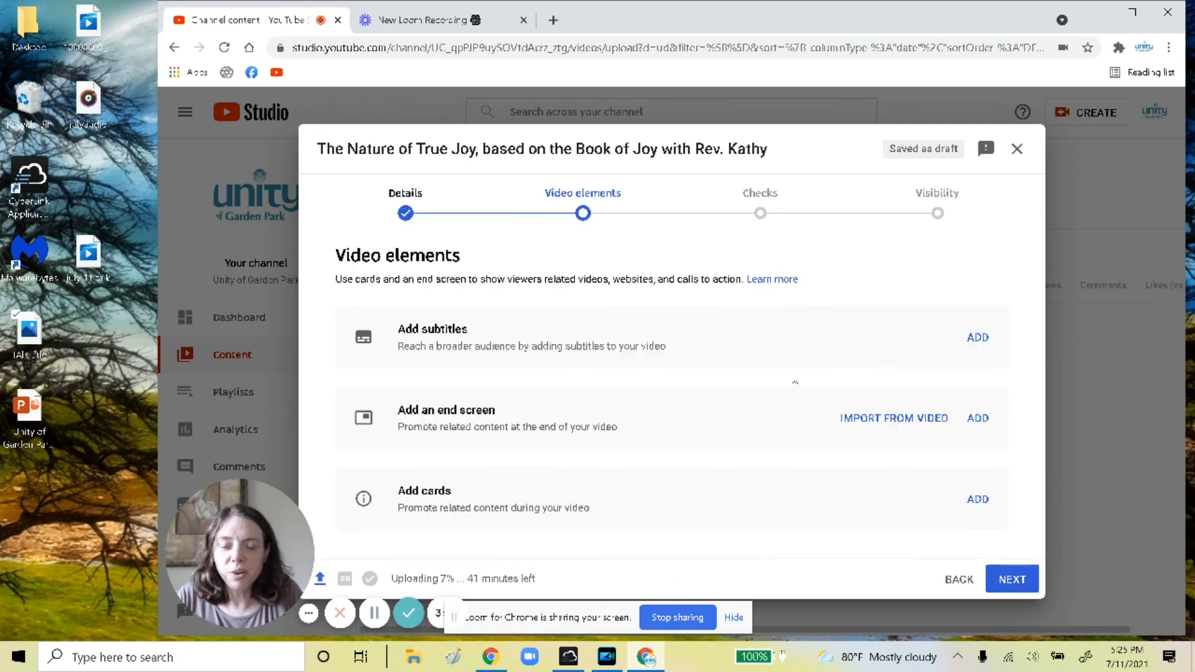
{"action": "left_click", "coordinate": [977, 418]}
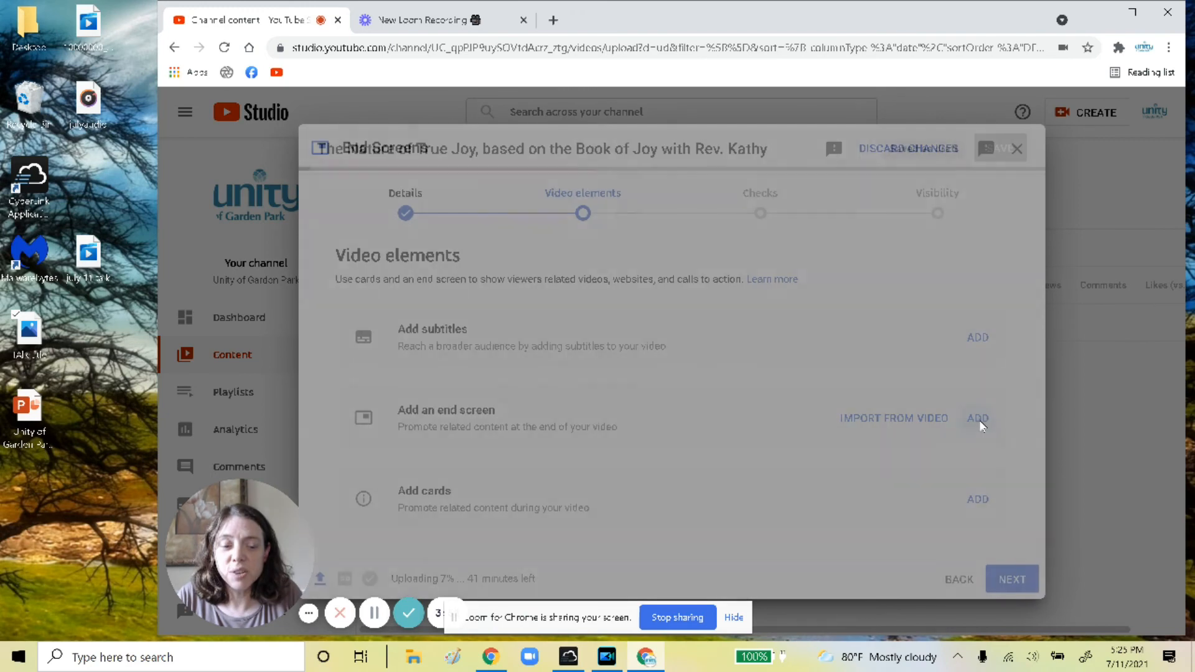
{"action": "scroll", "coordinate": [597, 293], "scroll_direction": "down", "scroll_amount": 2}
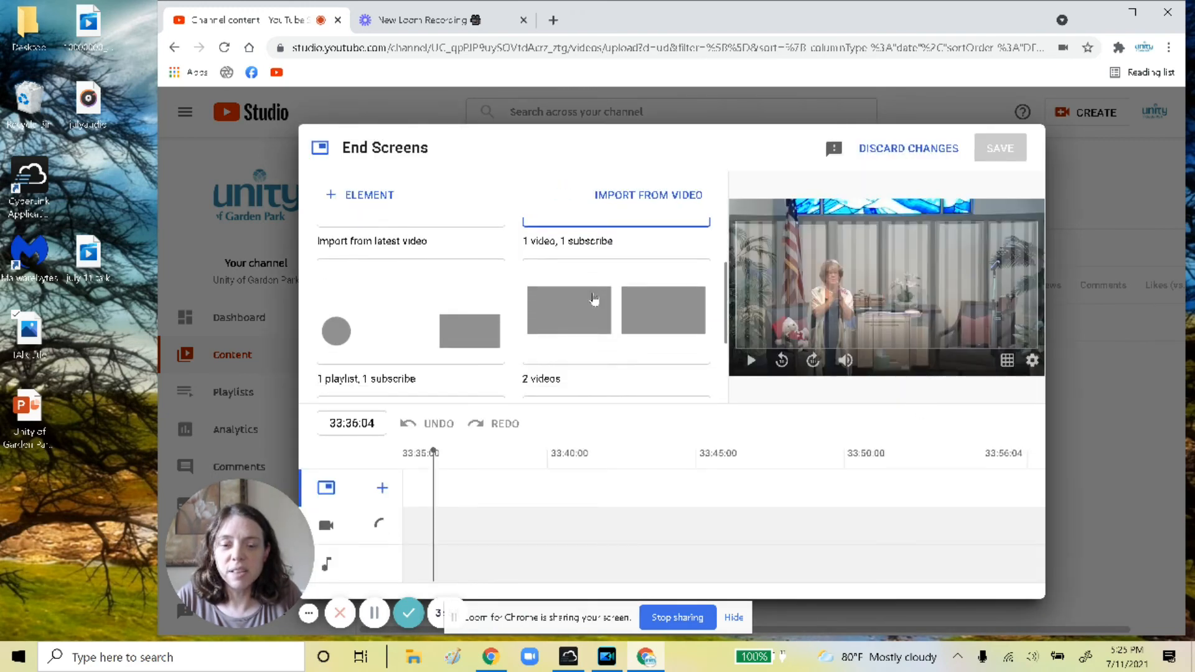
{"action": "left_click", "coordinate": [594, 299]}
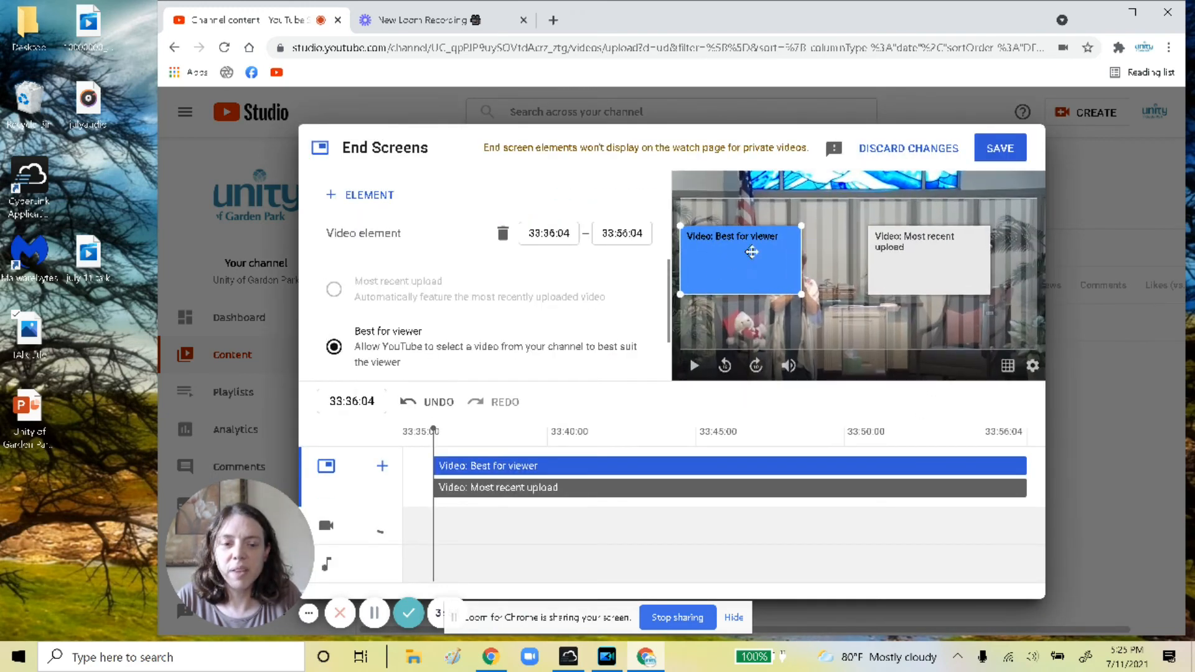
Place Best for viewer bottom-left and Most recent upload bottom-right, then save the end screen
{"action": "left_click_drag", "start_coordinate": [758, 266], "coordinate": [756, 366]}
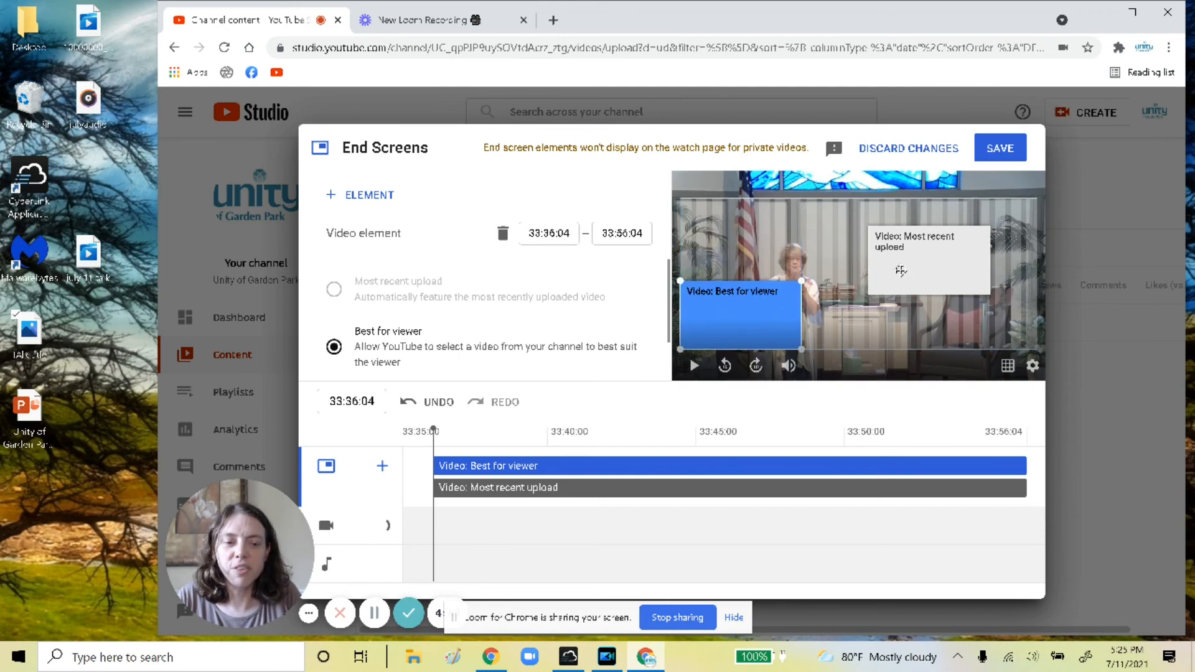
{"action": "left_click", "coordinate": [902, 270]}
{"action": "right_click", "coordinate": [901, 323]}
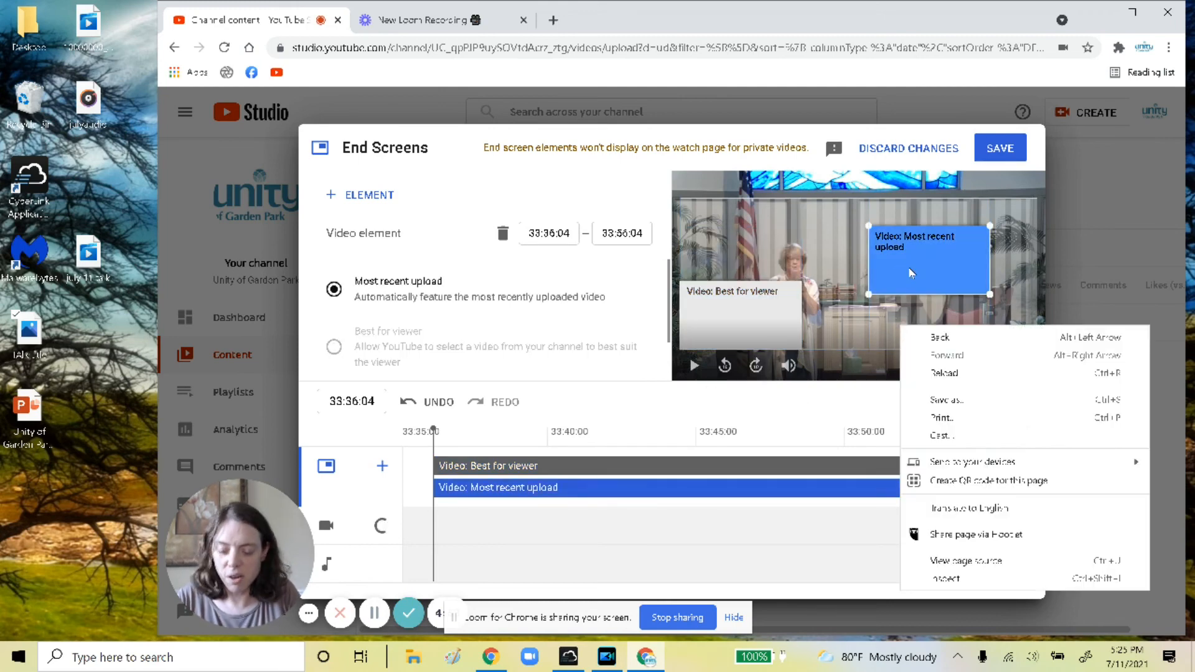
{"action": "left_click", "coordinate": [909, 271]}
{"action": "left_click_drag", "start_coordinate": [908, 269], "coordinate": [947, 322]}
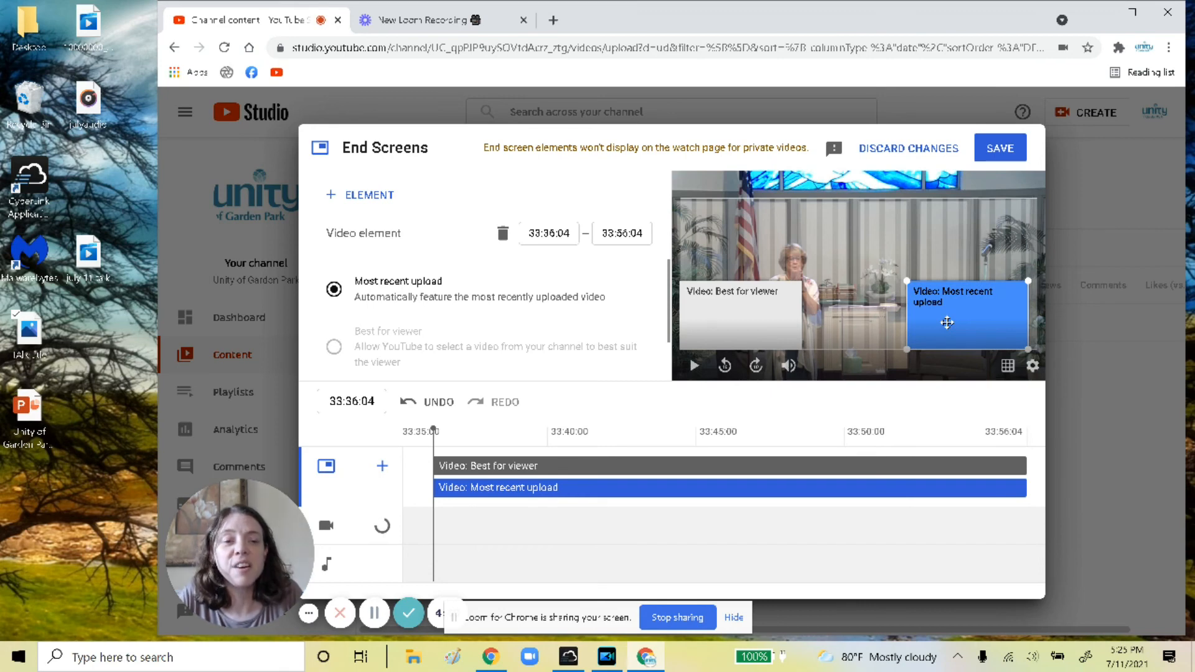
{"action": "left_click", "coordinate": [1001, 149]}
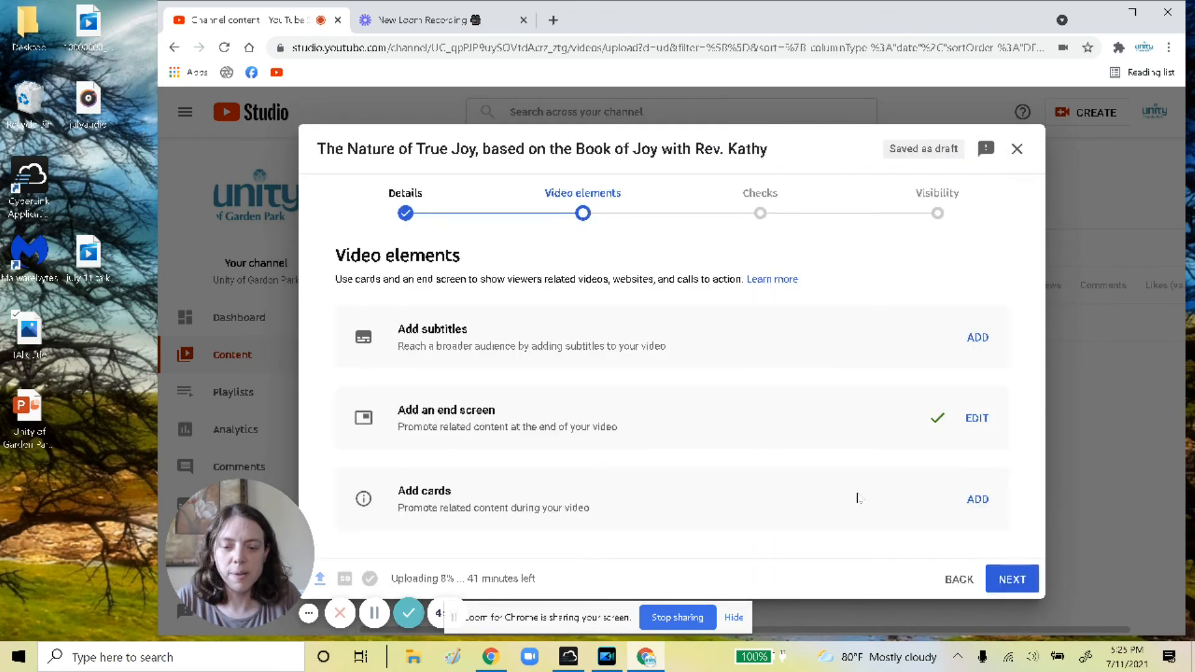
Advance past Checks to Visibility and publish The Nature of True Joy as Public
{"action": "right_click", "coordinate": [1017, 587]}
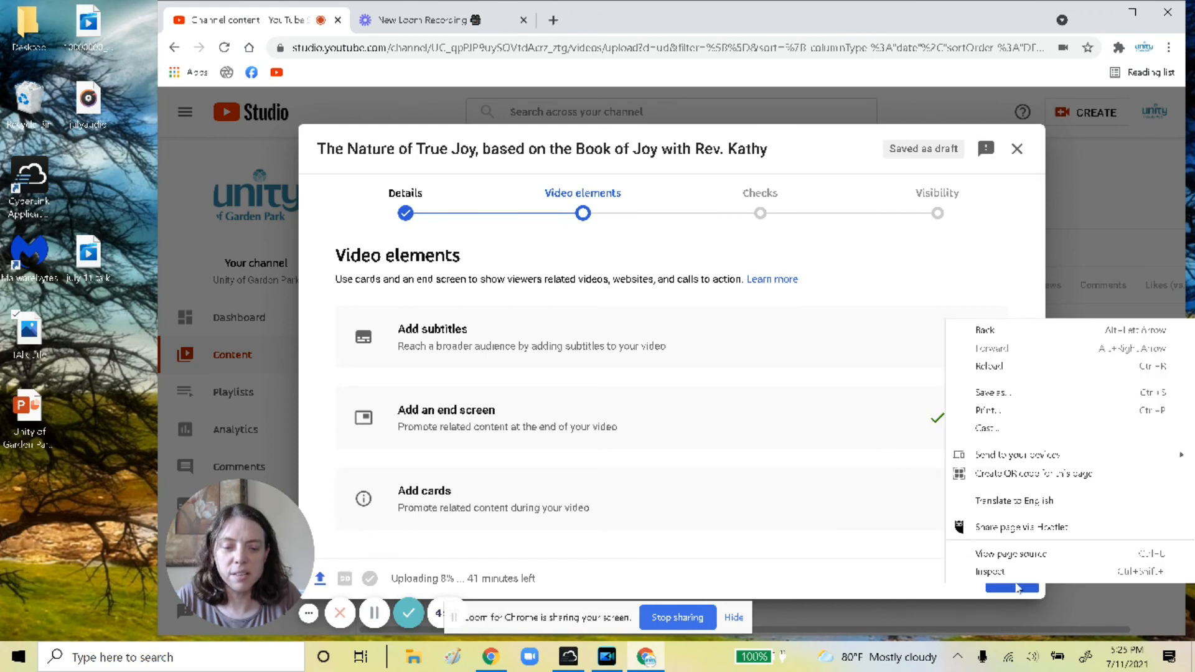
{"action": "left_click", "coordinate": [1016, 586]}
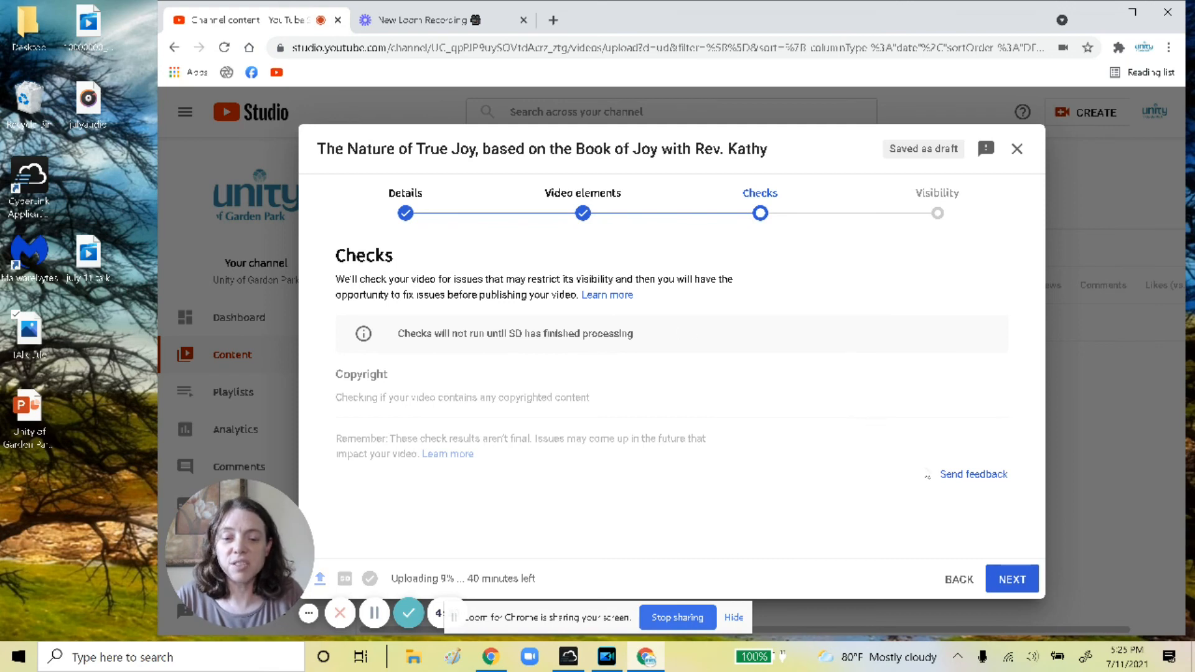
{"action": "left_click", "coordinate": [1012, 584]}
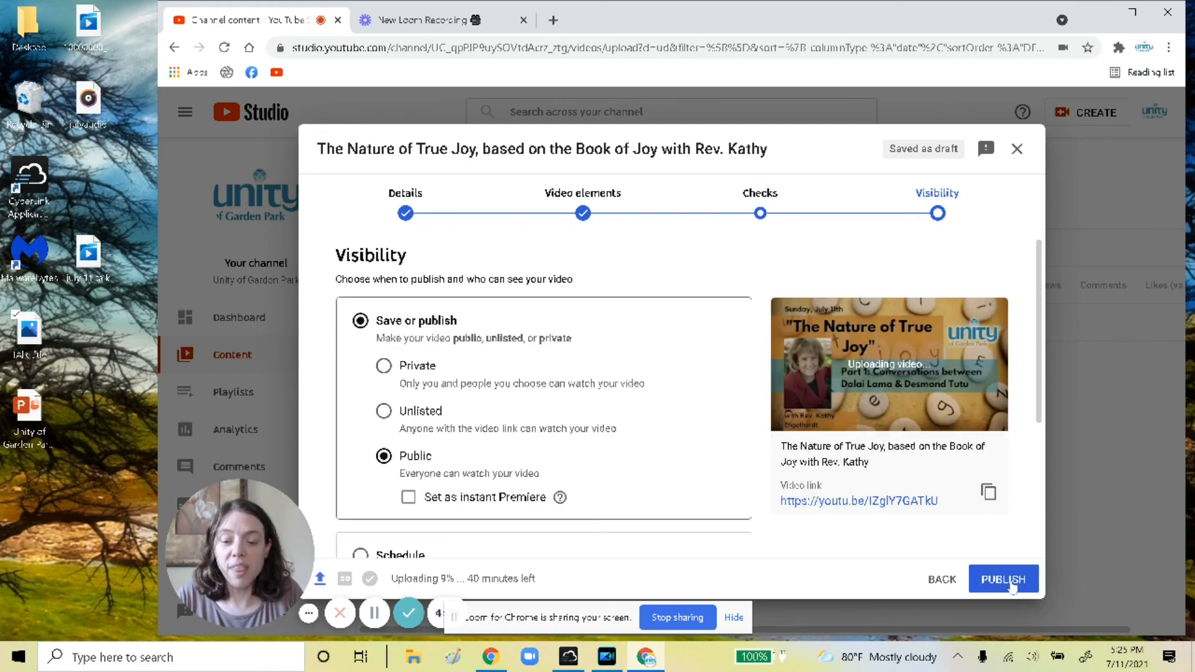
{"action": "scroll", "coordinate": [827, 414], "scroll_direction": "down", "scroll_amount": 3}
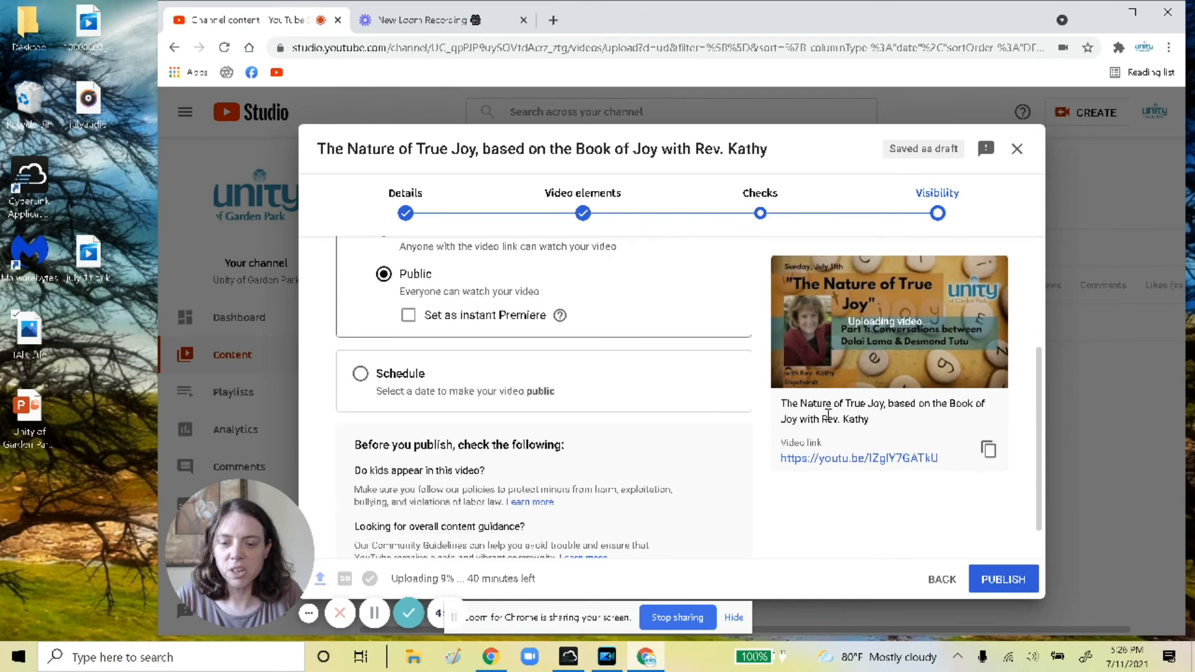
{"action": "scroll", "coordinate": [619, 346], "scroll_direction": "up", "scroll_amount": 4}
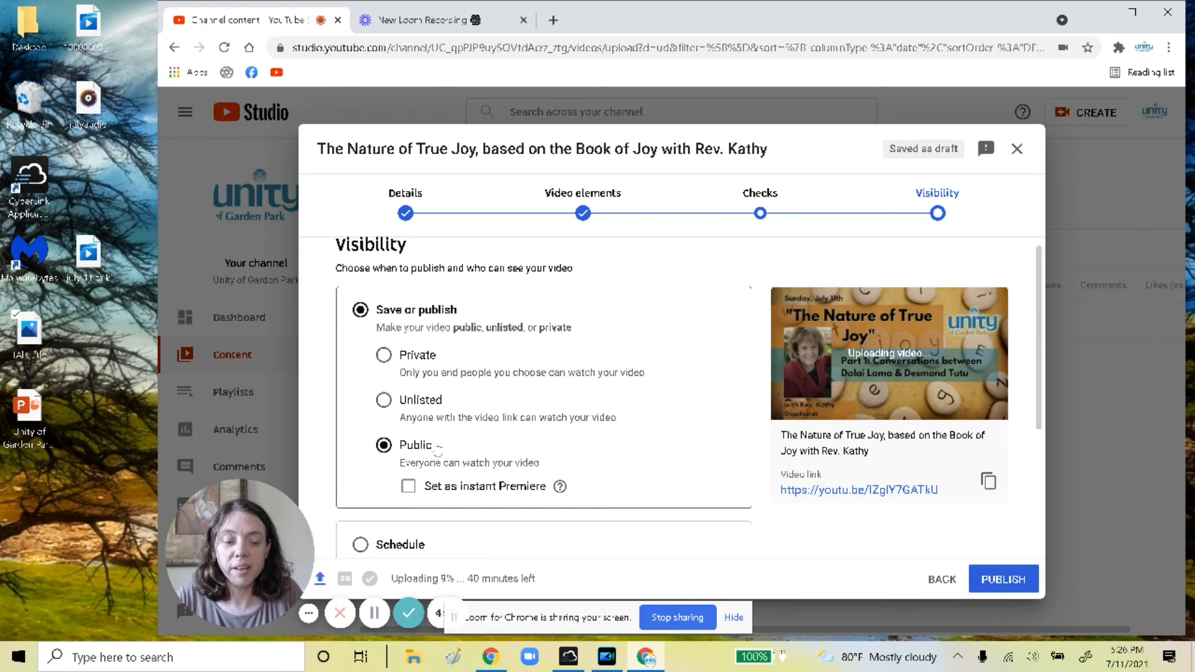
{"action": "left_click", "coordinate": [994, 587]}
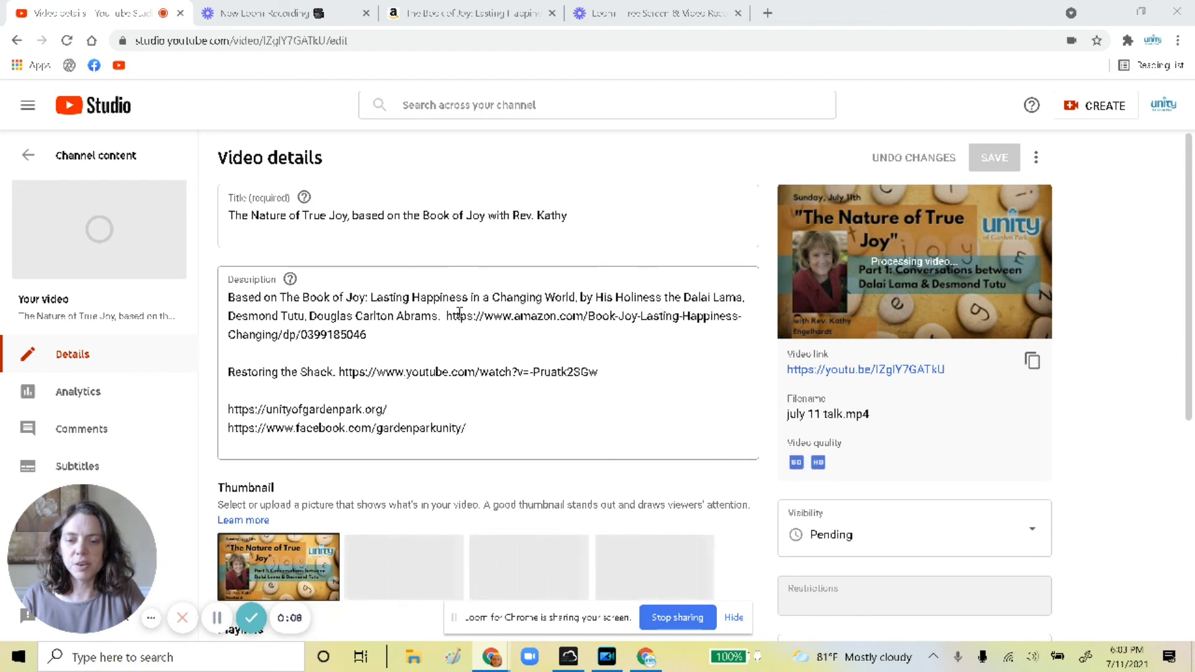
Review the book-and-links description on the Video details page
{"action": "left_click", "coordinate": [445, 317]}
{"action": "right_click", "coordinate": [496, 336]}
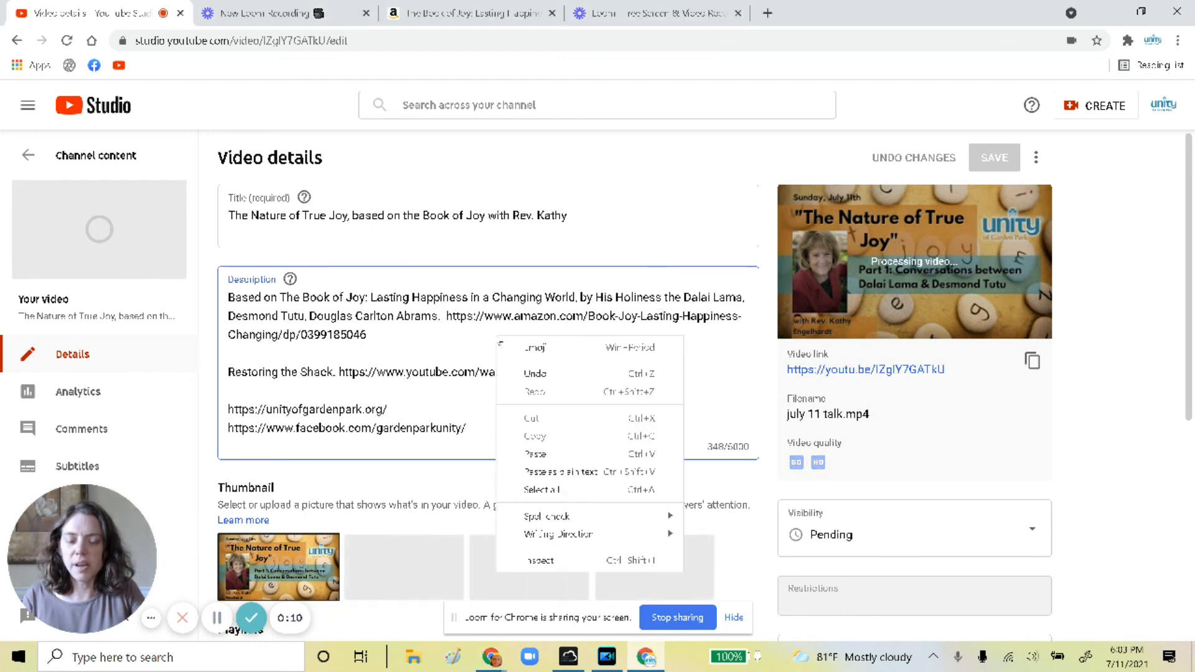
{"action": "left_click", "coordinate": [448, 317]}
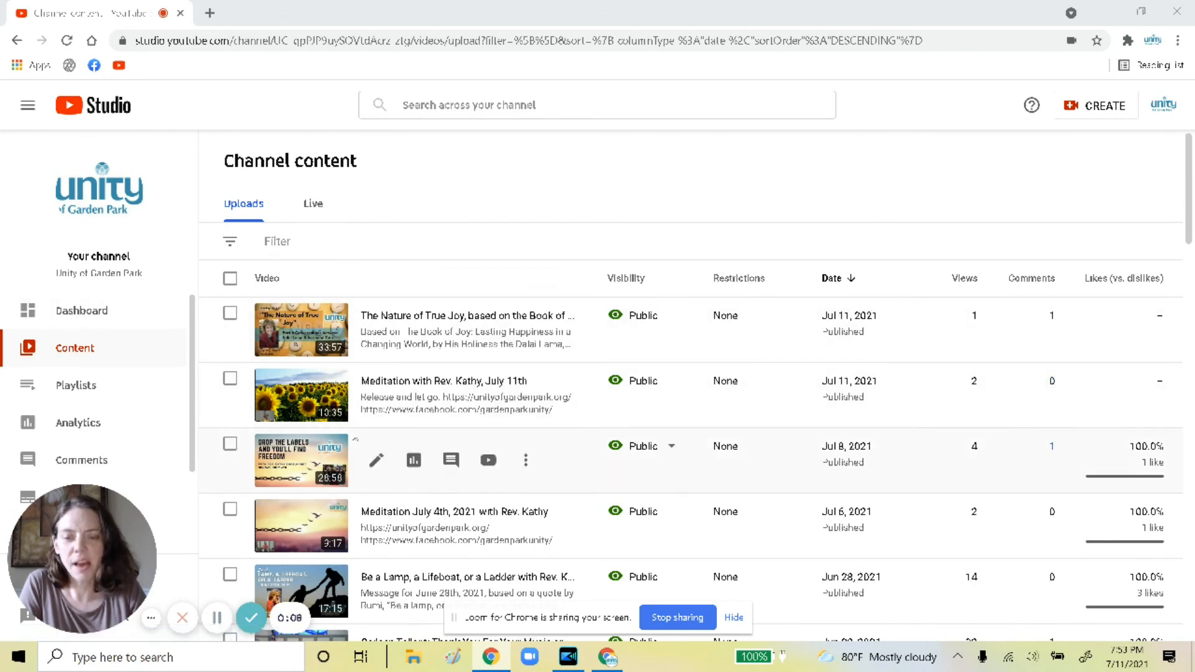
{"action": "left_click", "coordinate": [377, 331]}
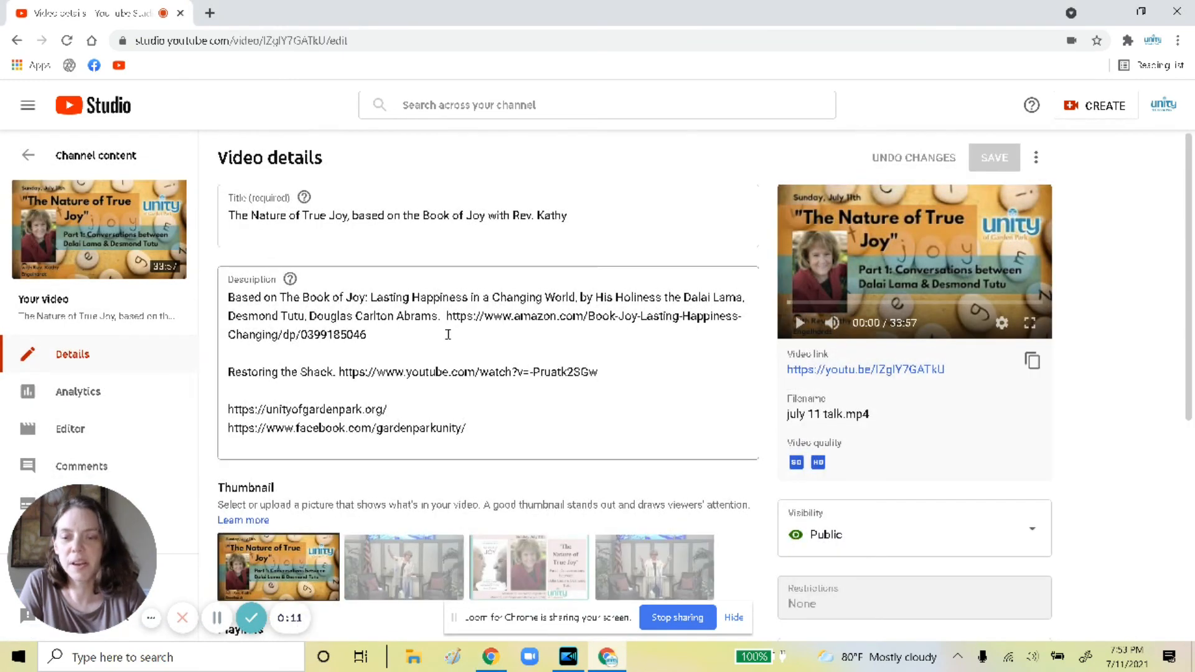
{"action": "scroll", "coordinate": [460, 346], "scroll_direction": "down", "scroll_amount": 2}
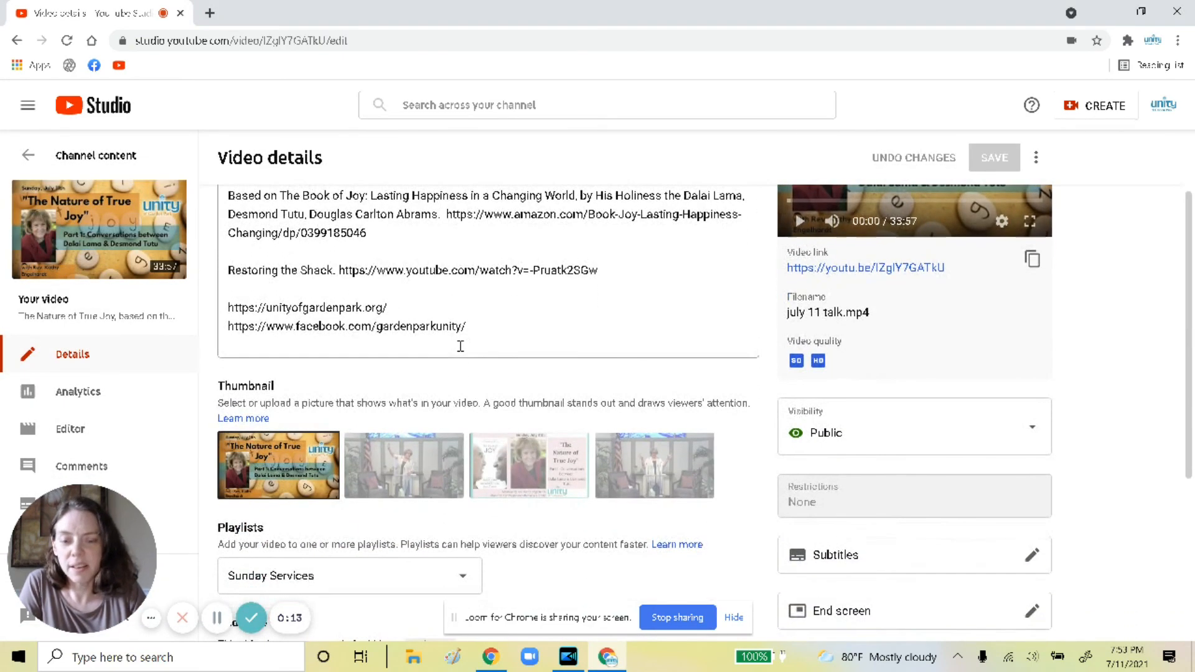
{"action": "scroll", "coordinate": [458, 337], "scroll_direction": "down", "scroll_amount": 1}
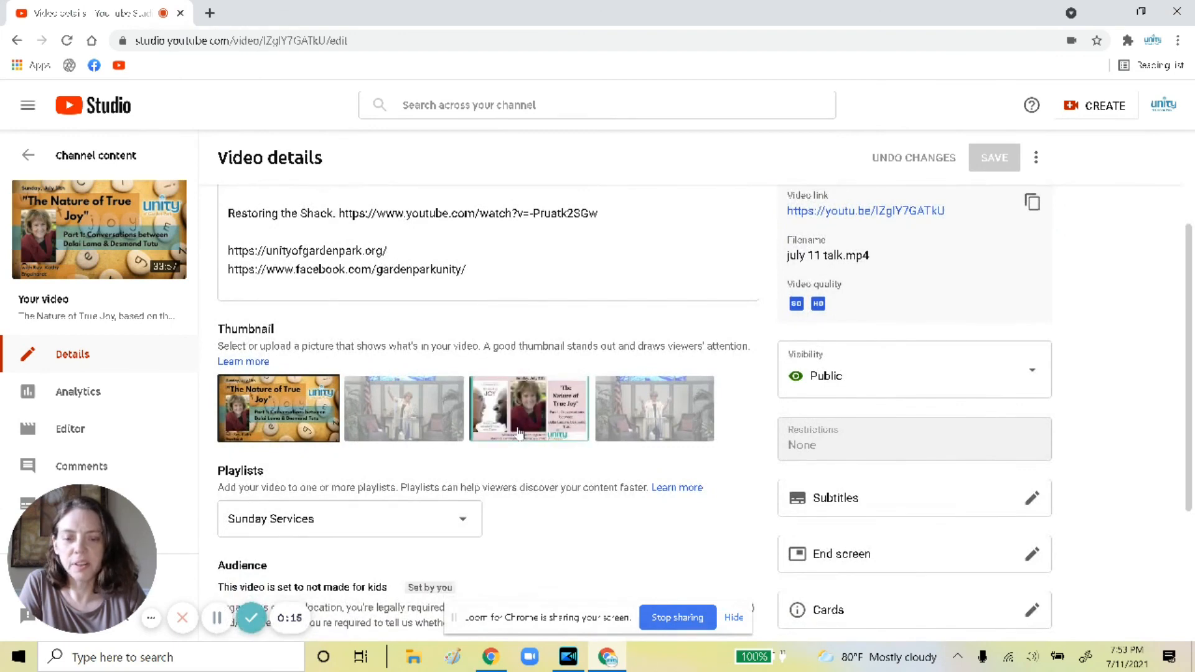
{"action": "left_click", "coordinate": [518, 432]}
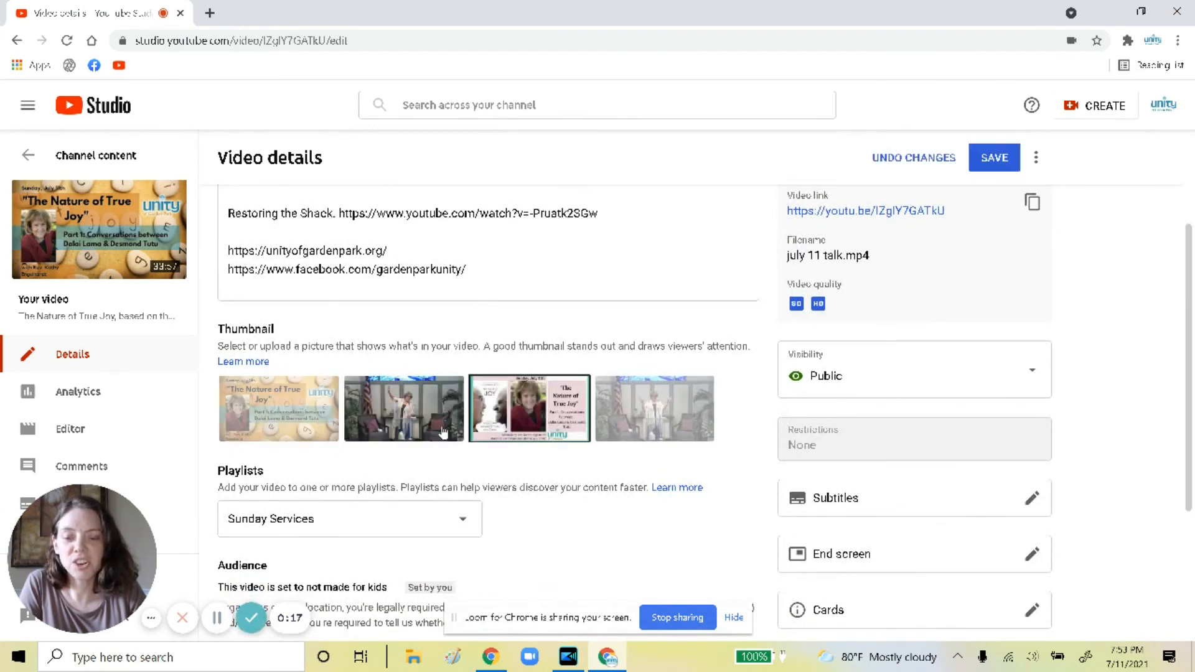
{"action": "left_click", "coordinate": [423, 430]}
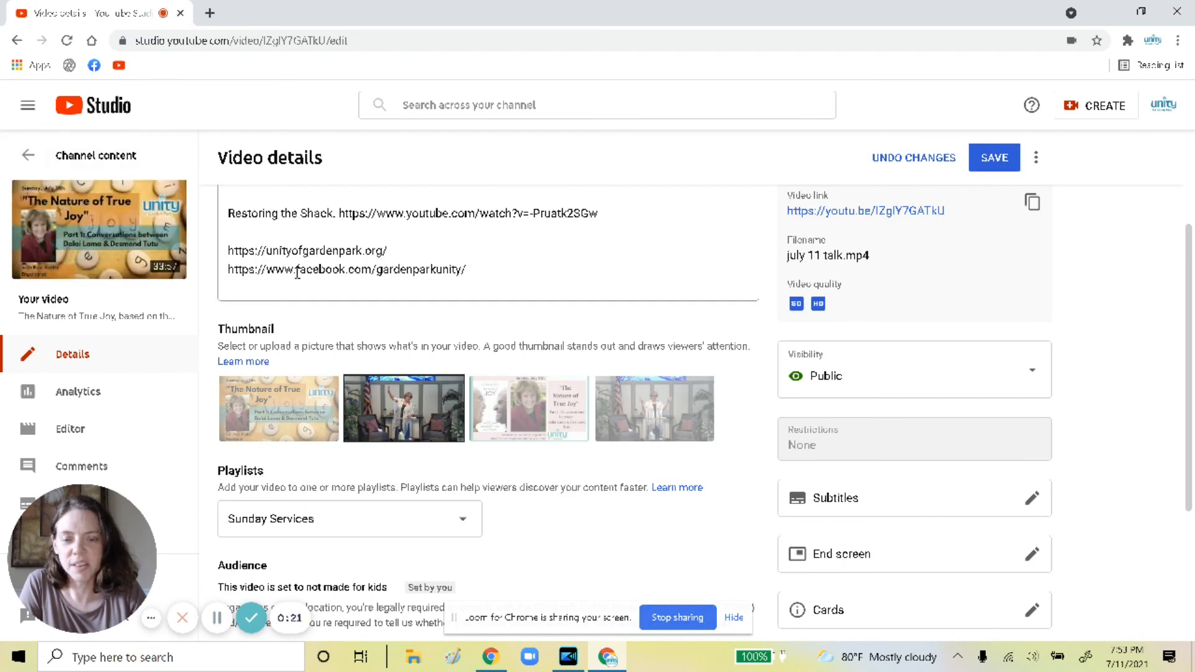
{"action": "left_click", "coordinate": [535, 424]}
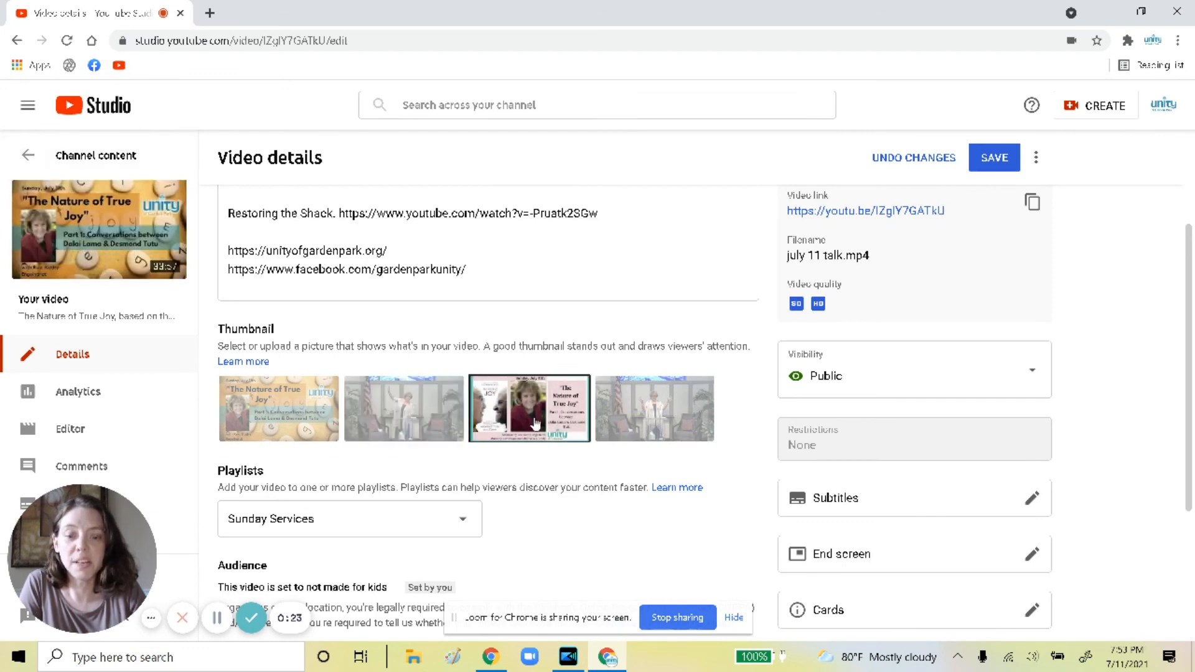
{"action": "scroll", "coordinate": [608, 346], "scroll_direction": "down", "scroll_amount": 3}
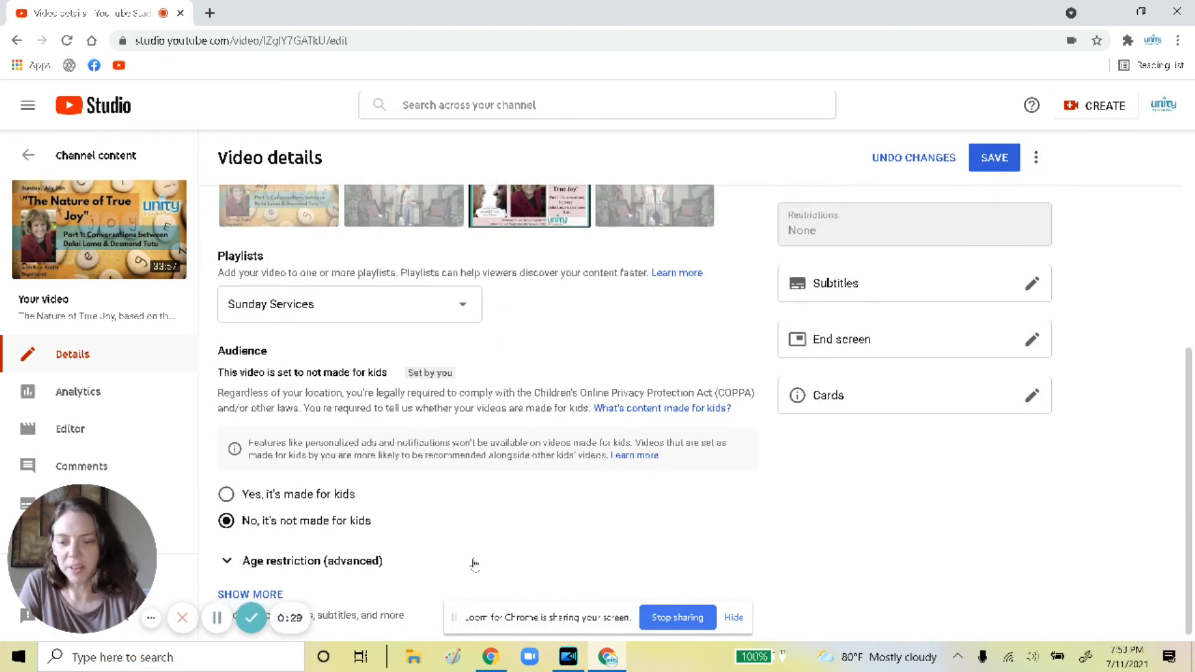
{"action": "scroll", "coordinate": [475, 564], "scroll_direction": "down", "scroll_amount": 1}
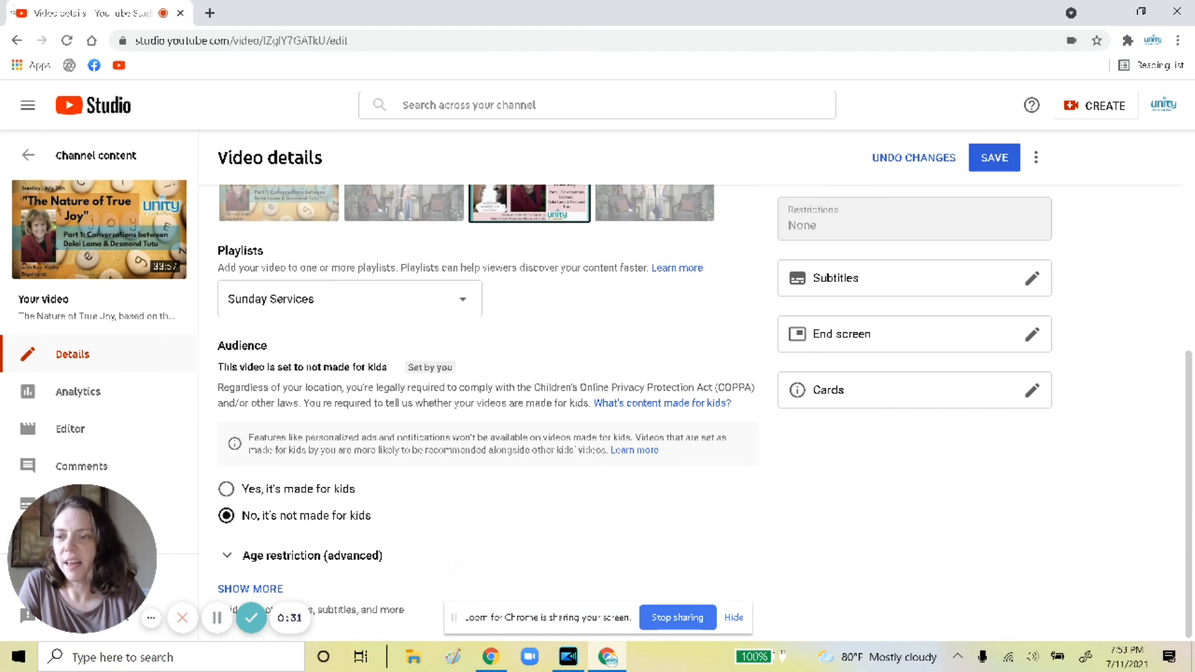
{"action": "left_click", "coordinate": [27, 157]}
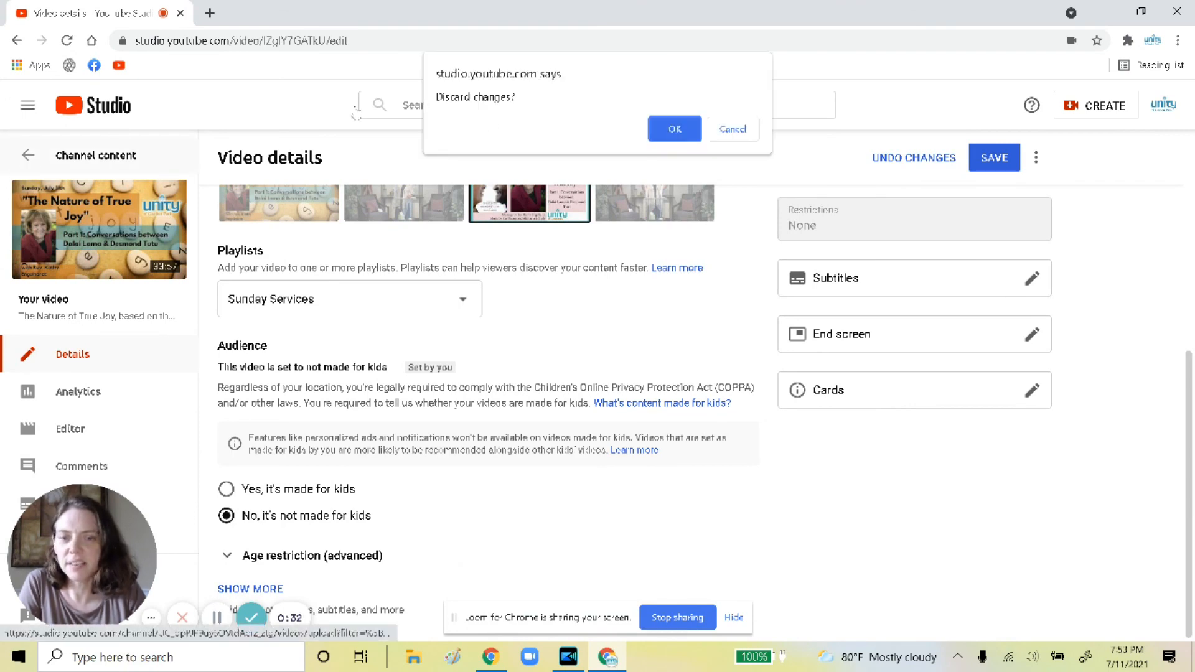
{"action": "left_click", "coordinate": [673, 128]}
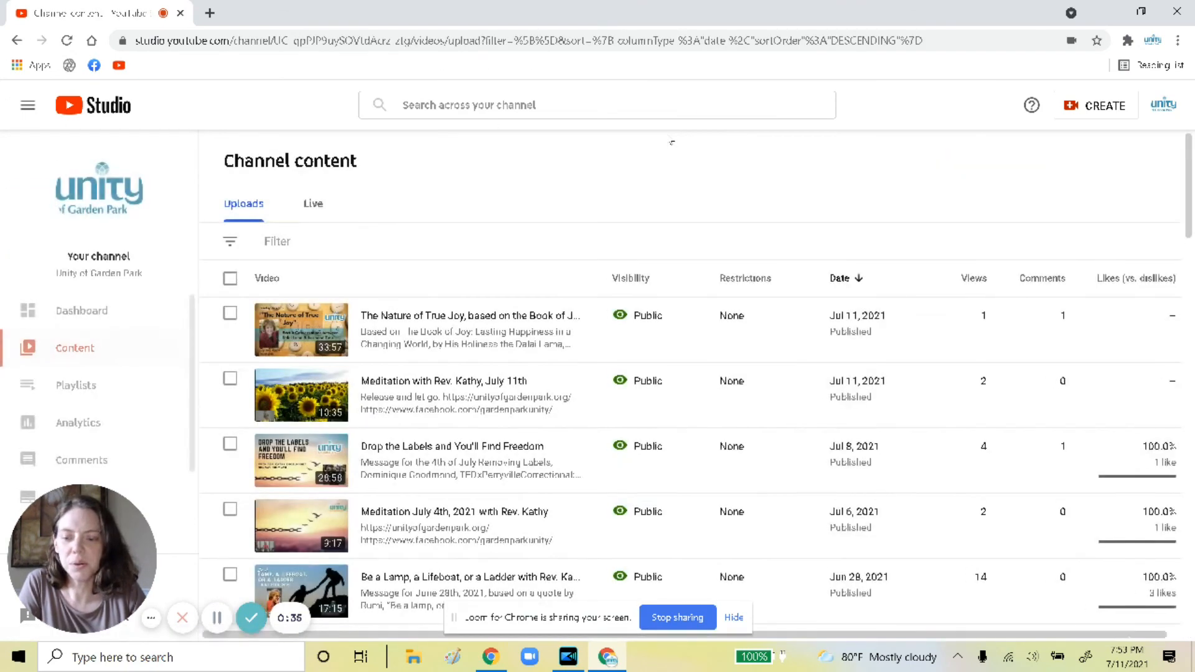